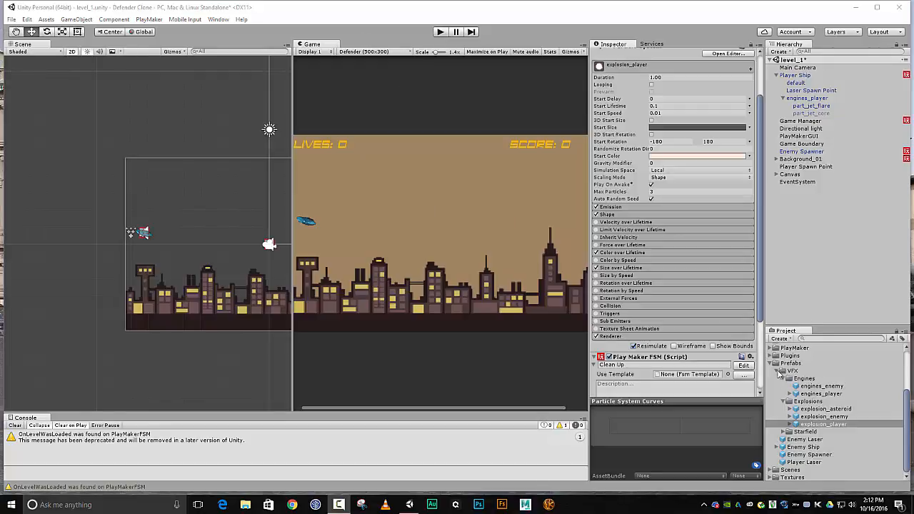
Save the current scene as a new scene named main_menu in the Scenes folder
left_click(771, 364)
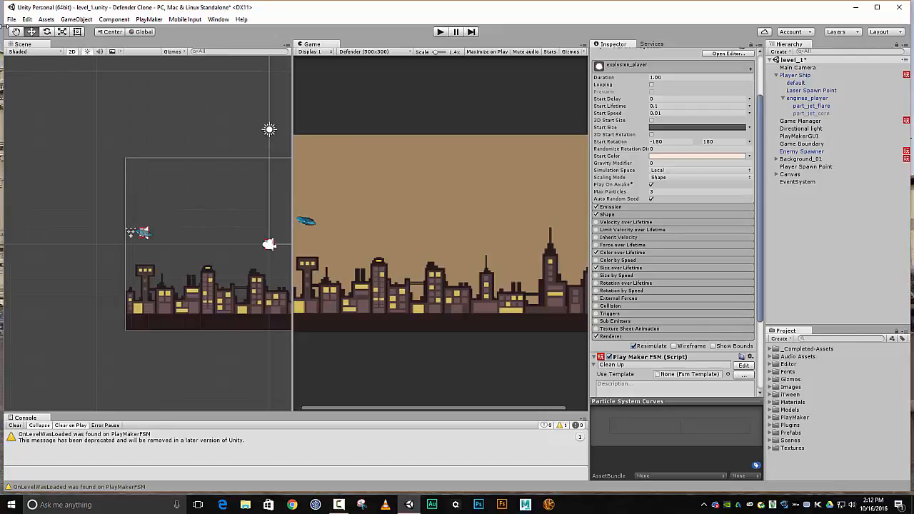
left_click(11, 21)
left_click(37, 65)
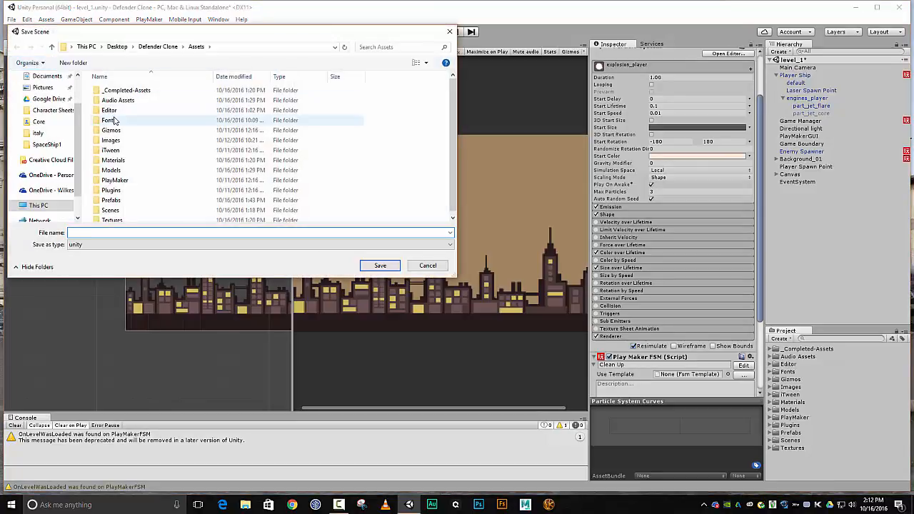
double_click(112, 210)
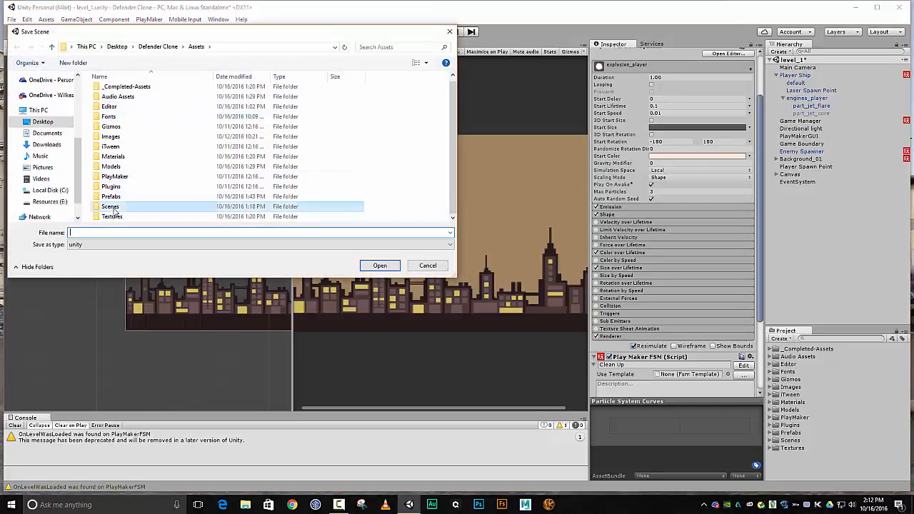
left_click(115, 231)
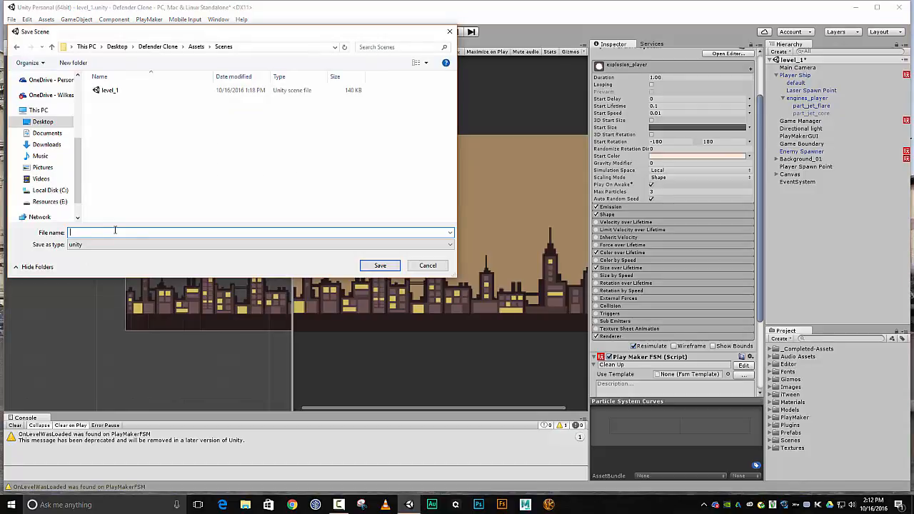
type("main_menu")
key("Return")
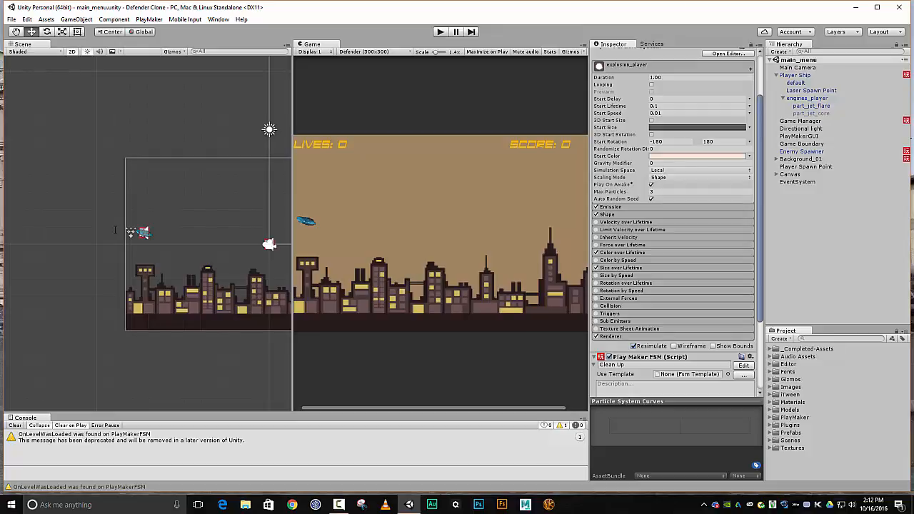
Delete the Player Ship and the canvas's Score and Lives texts from the main_menu scene
left_click(795, 76)
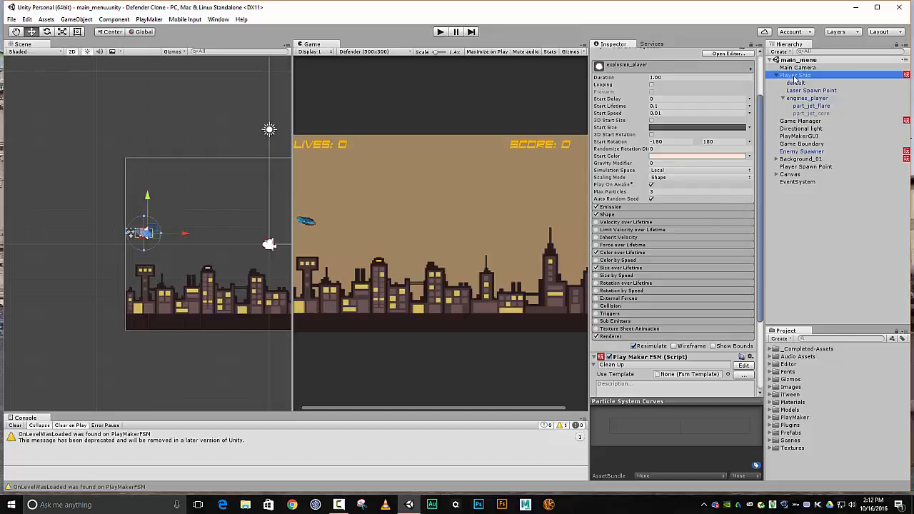
key("Delete")
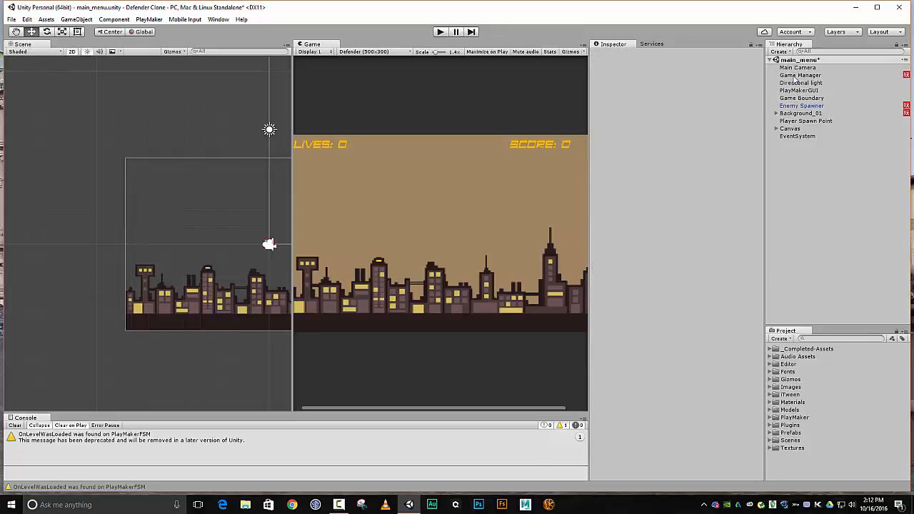
left_click(776, 129)
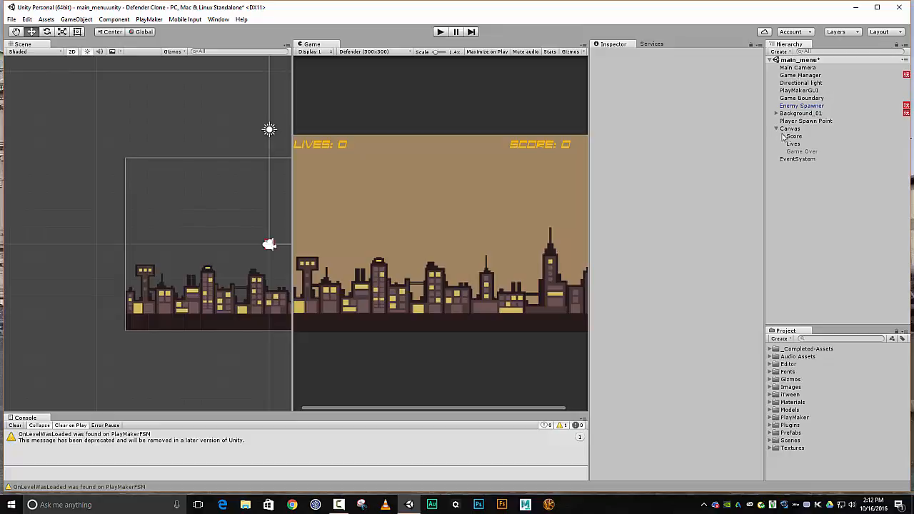
left_click(798, 138)
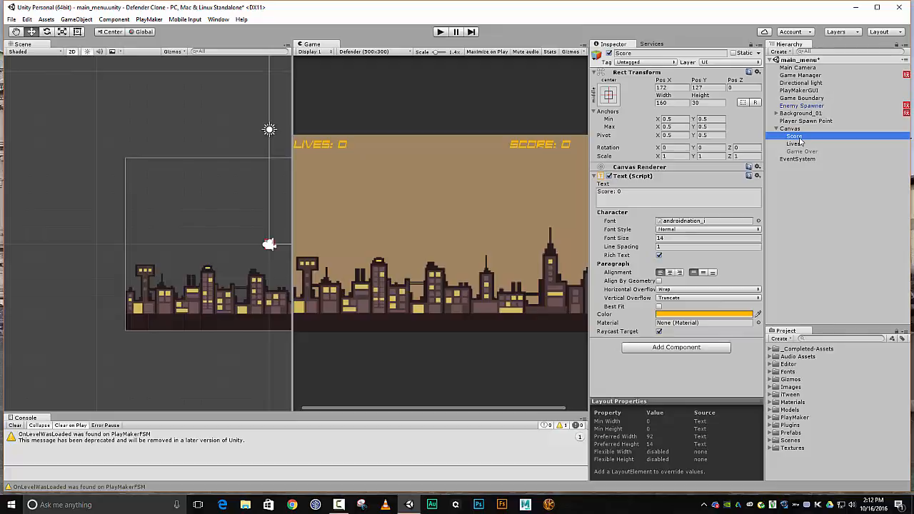
key("Delete")
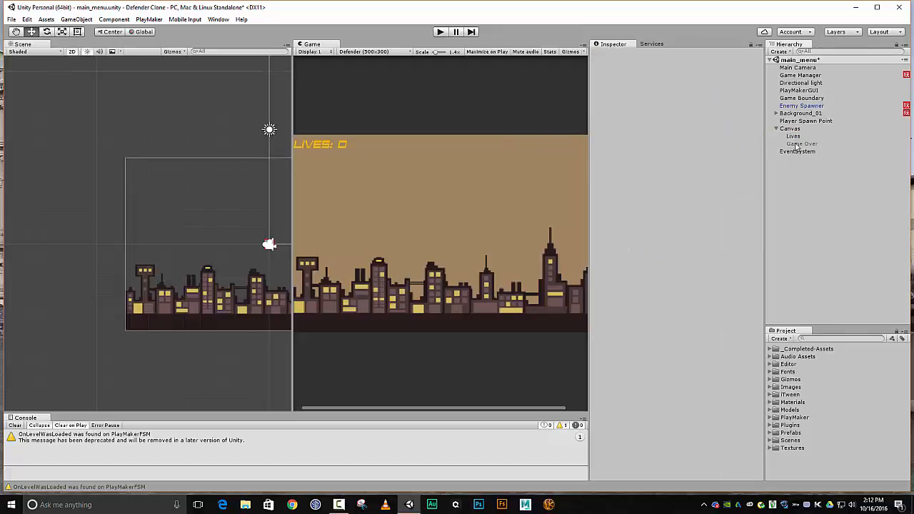
left_click(793, 137)
key("Delete")
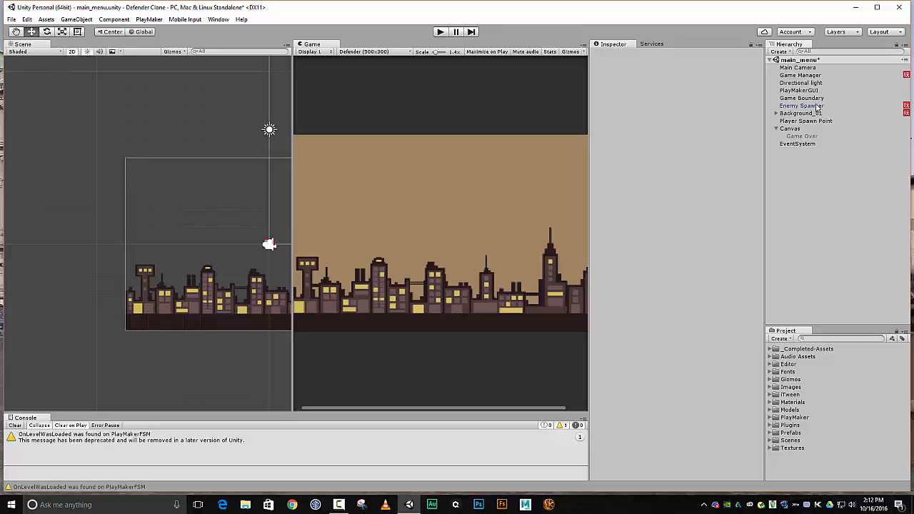
Delete the Player Spawn Point and the Game Manager from the scene
left_click(810, 122)
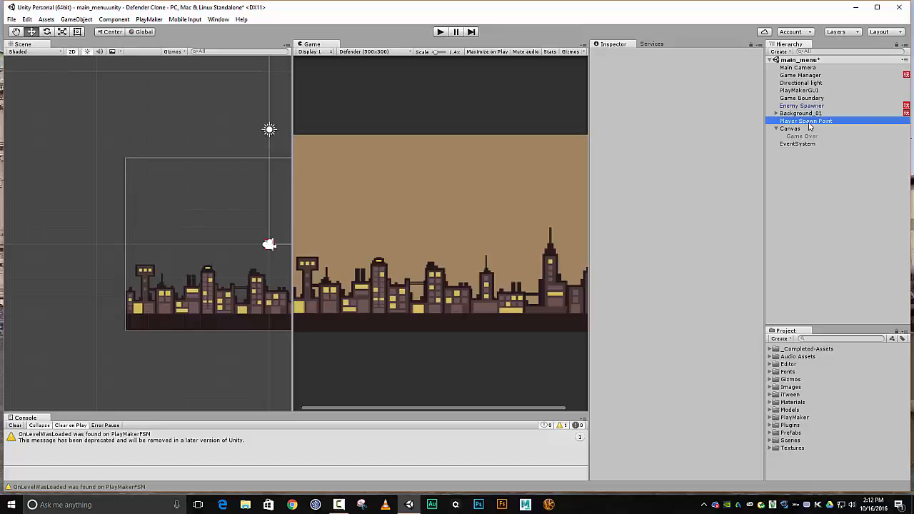
key("Delete")
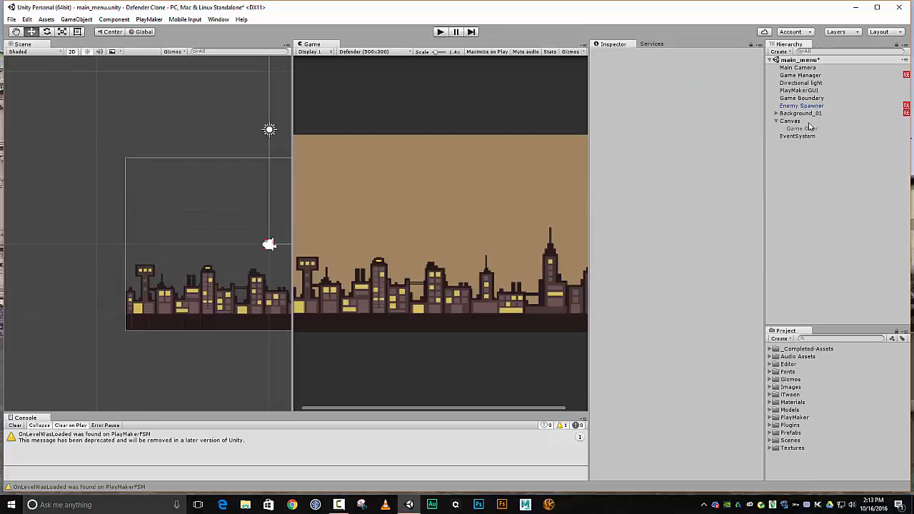
left_click(803, 76)
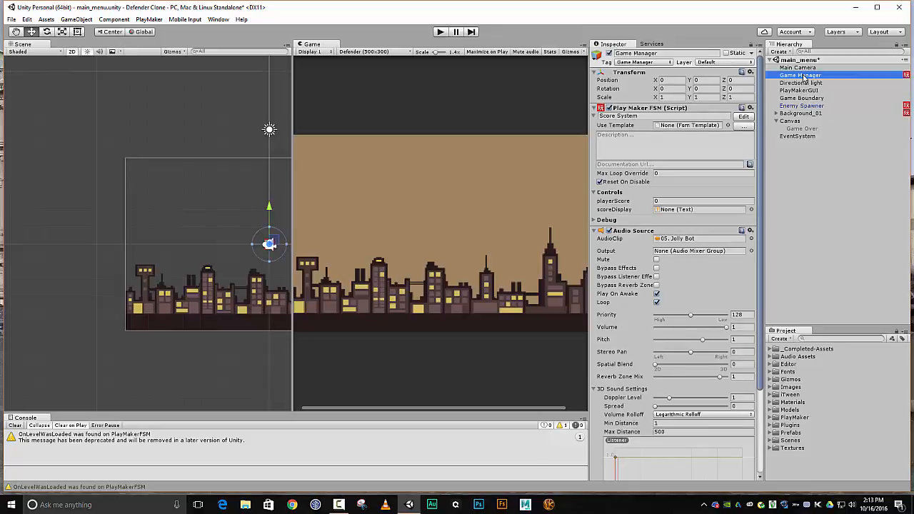
key("Delete")
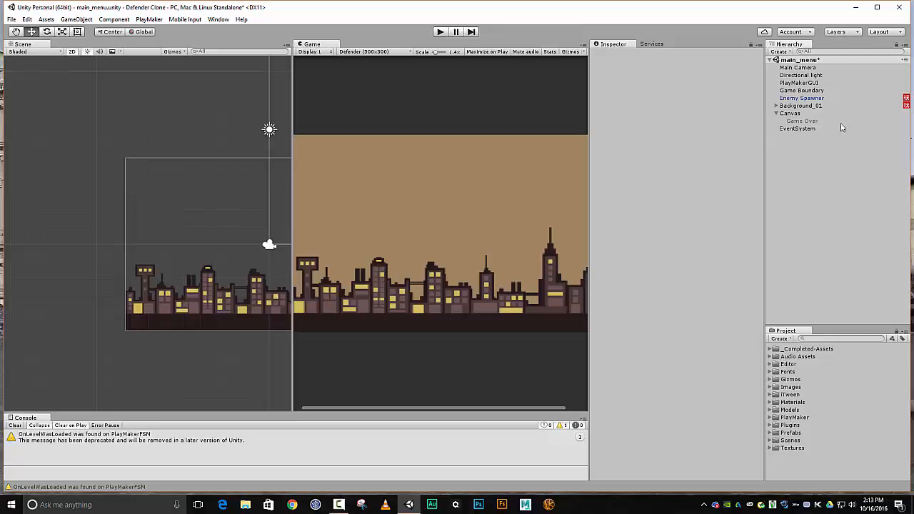
Enable the Game Over text object under the Canvas and rename it Title
left_click(803, 121)
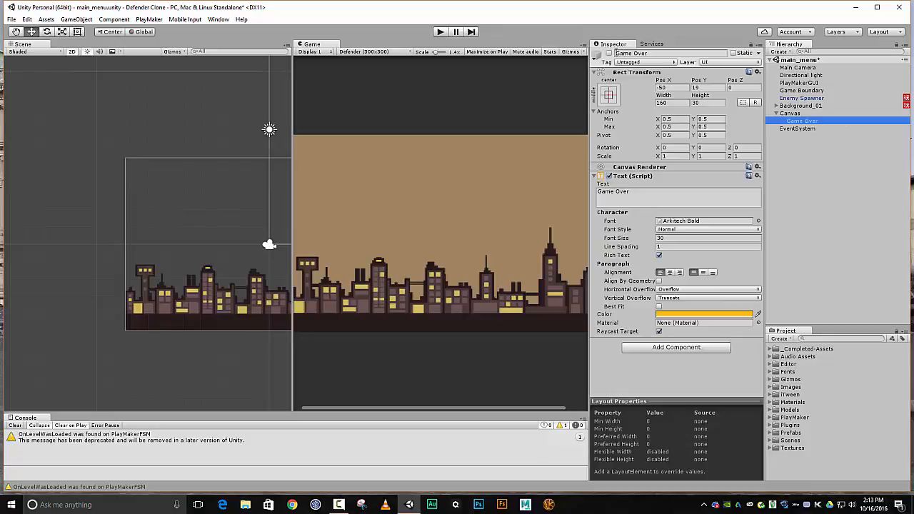
left_click(609, 53)
left_click(658, 55)
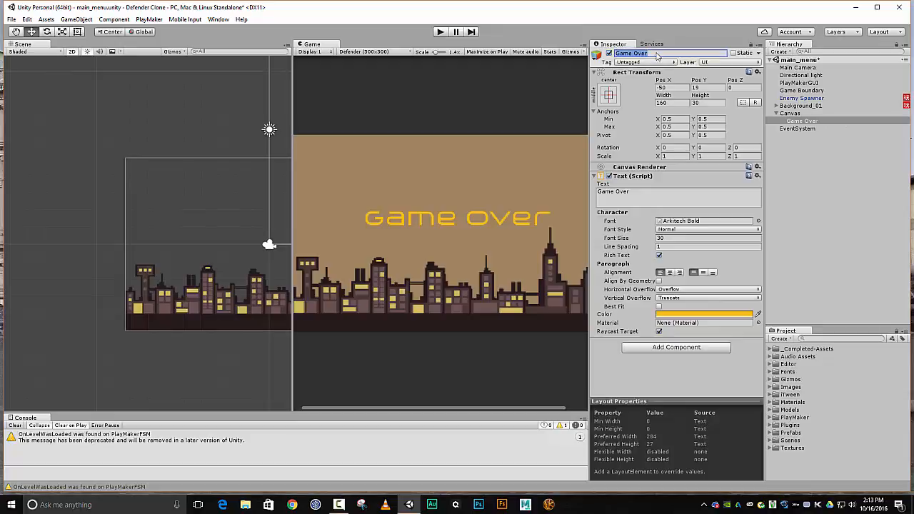
type("Title")
Replace the Title object's displayed text with "City Defender"
left_click(642, 196)
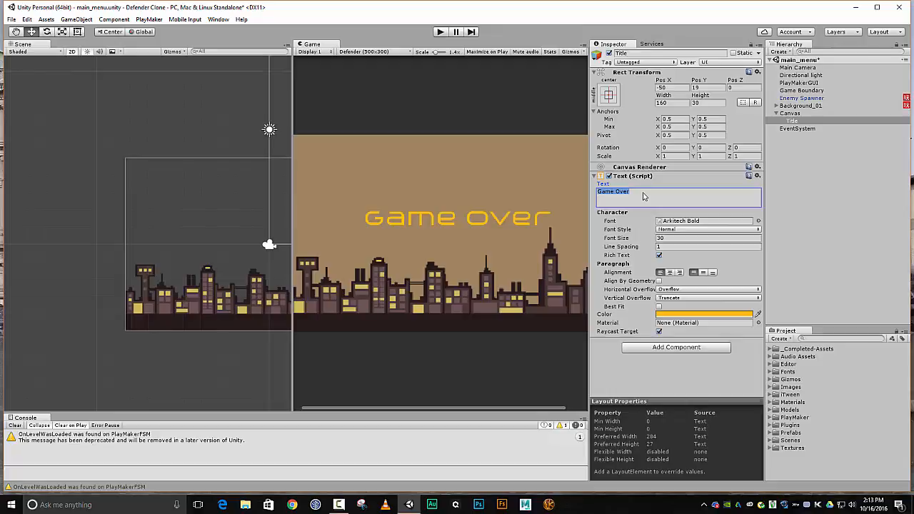
type("City R")
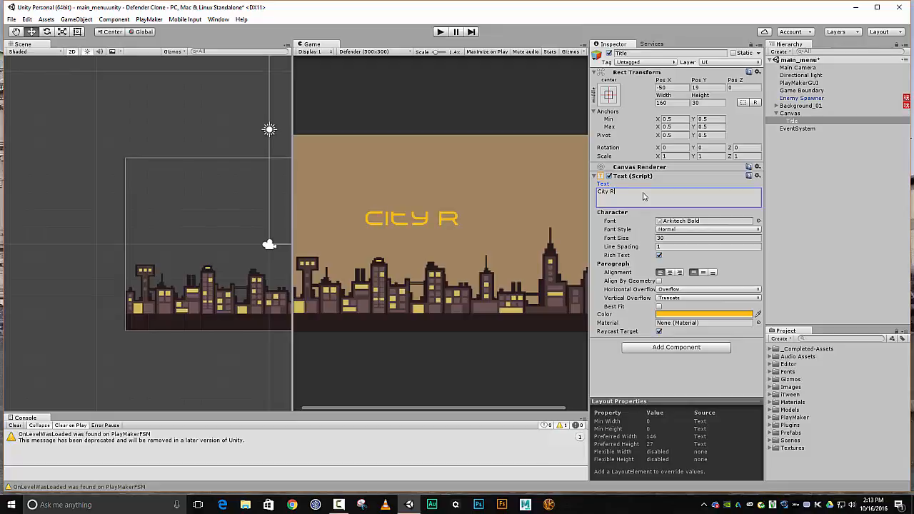
type("azee")
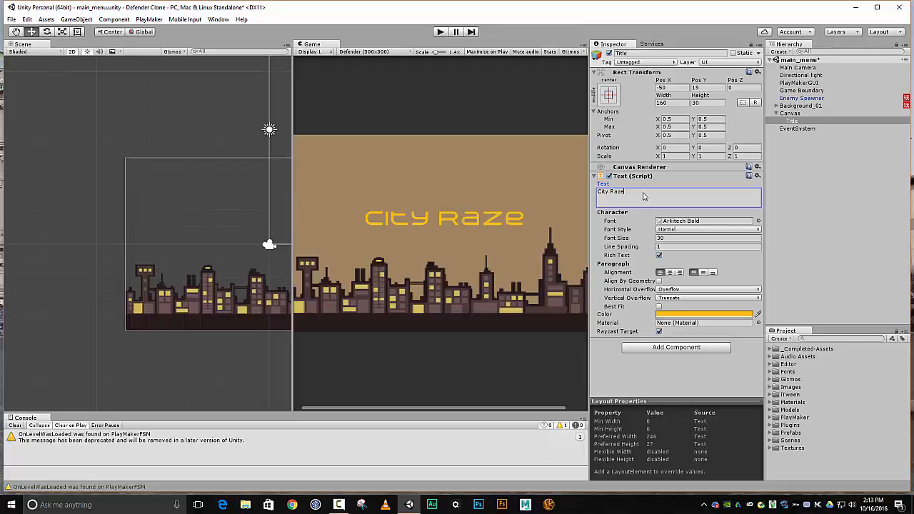
key("BackSpace")
key("BackSpace")
key("BackSpace")
key("BackSpace")
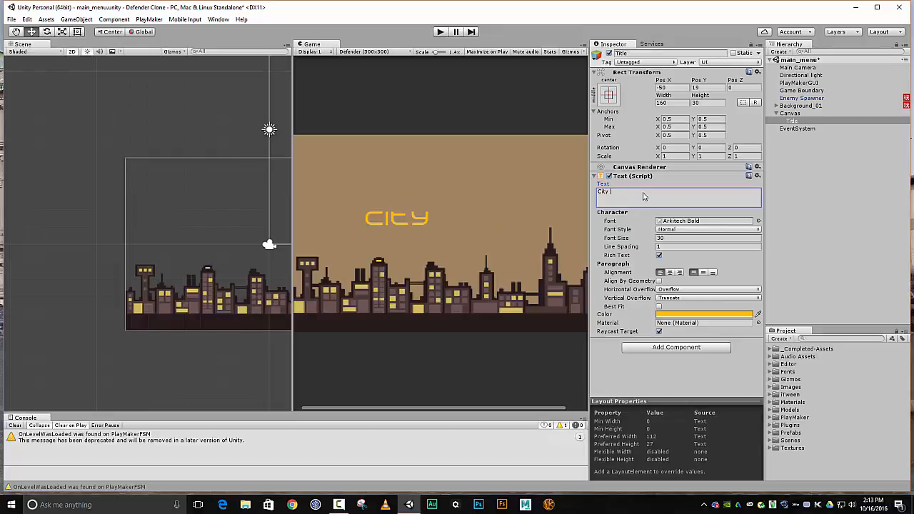
type("Defe")
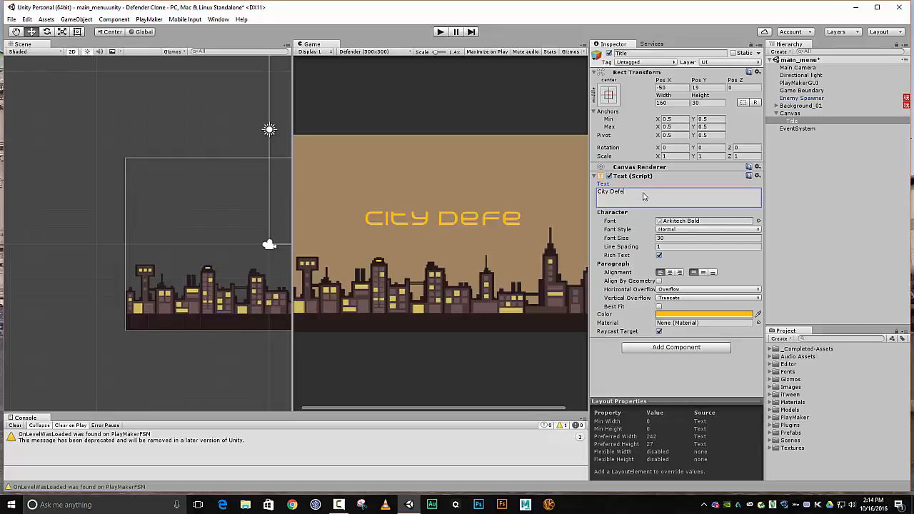
type("nse")
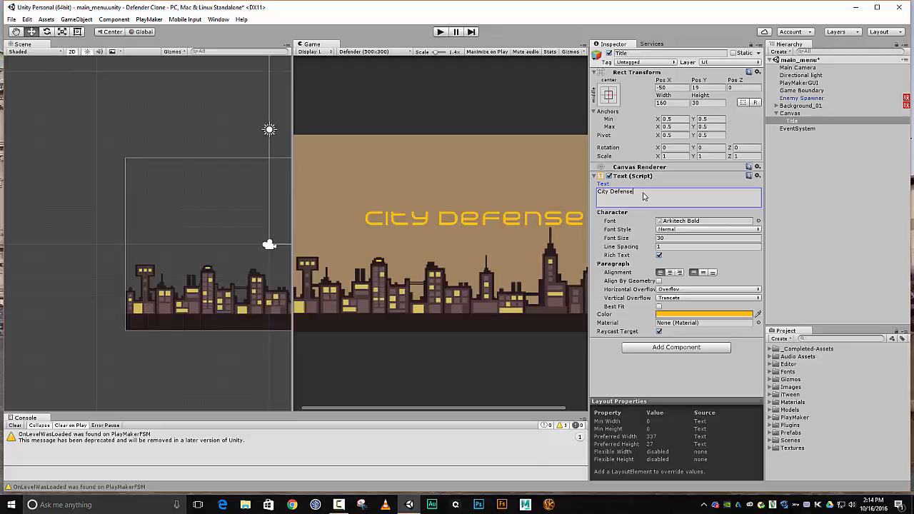
key("BackSpace")
key("BackSpace")
type("der")
Move the title left and up on the canvas to about X -111, Y 51
left_click(46, 32)
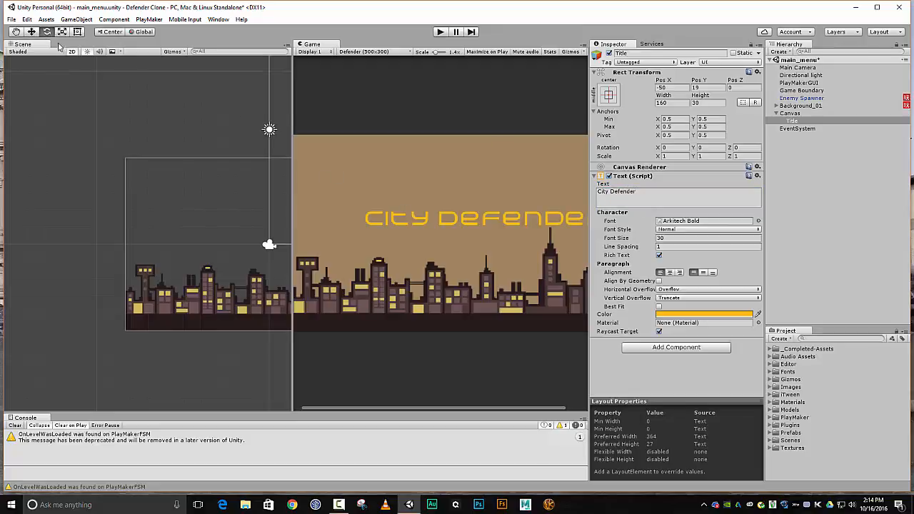
key("w")
double_click(792, 120)
left_click_drag(183, 231, 131, 235)
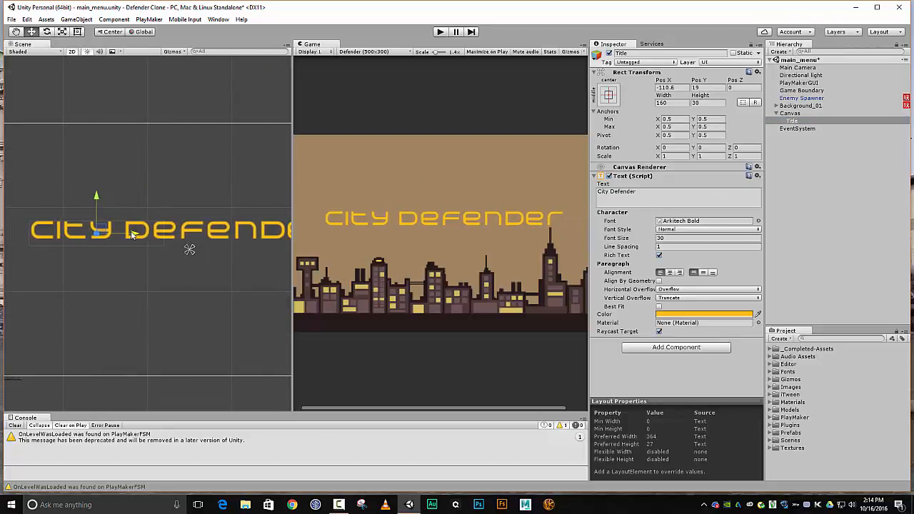
left_click_drag(98, 200, 97, 169)
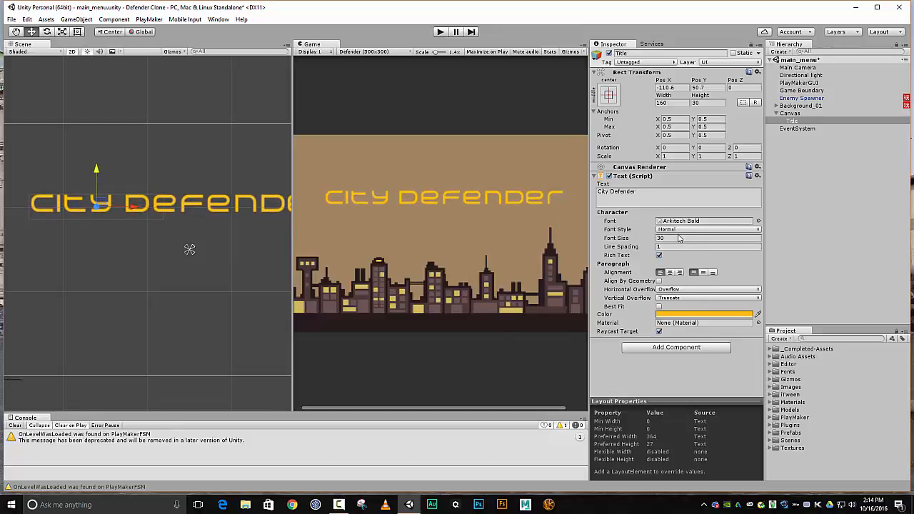
Set the title's vertical overflow to Overflow and its font size to 35
left_click(629, 240)
left_click_drag(629, 240, 631, 241)
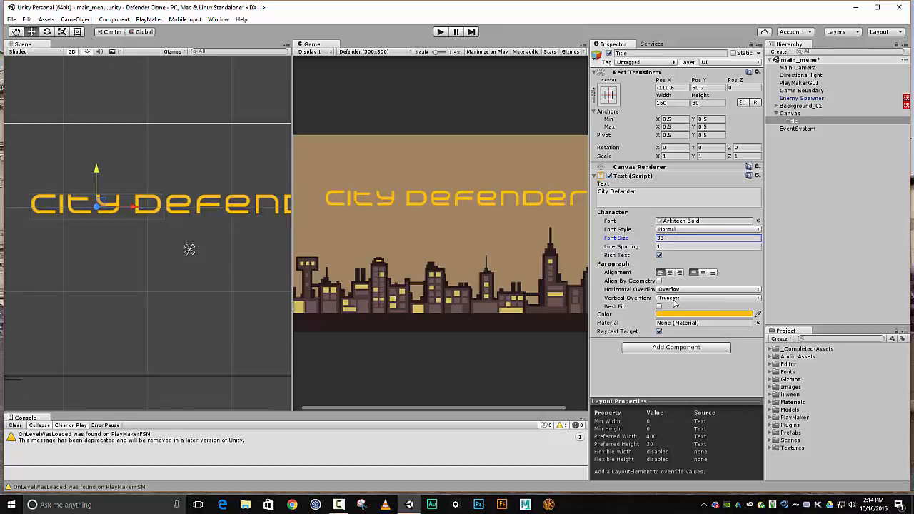
left_click(674, 299)
left_click(671, 317)
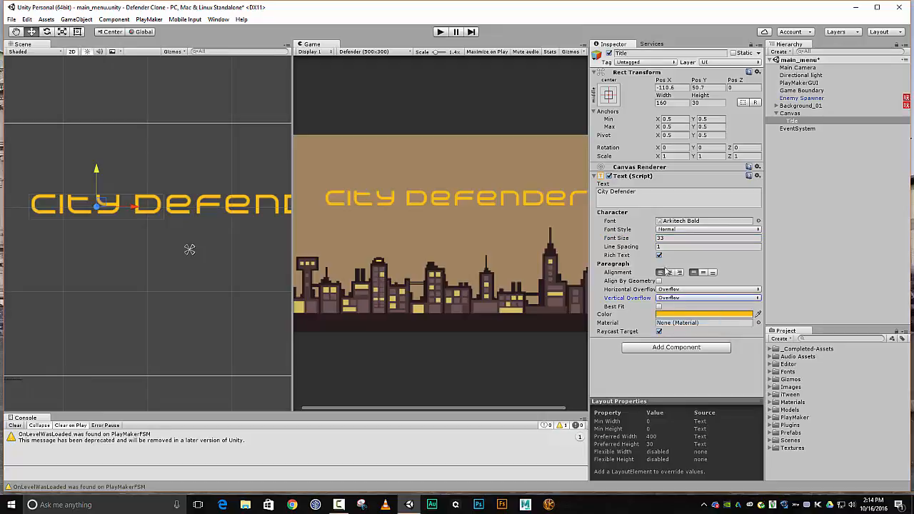
left_click(639, 241)
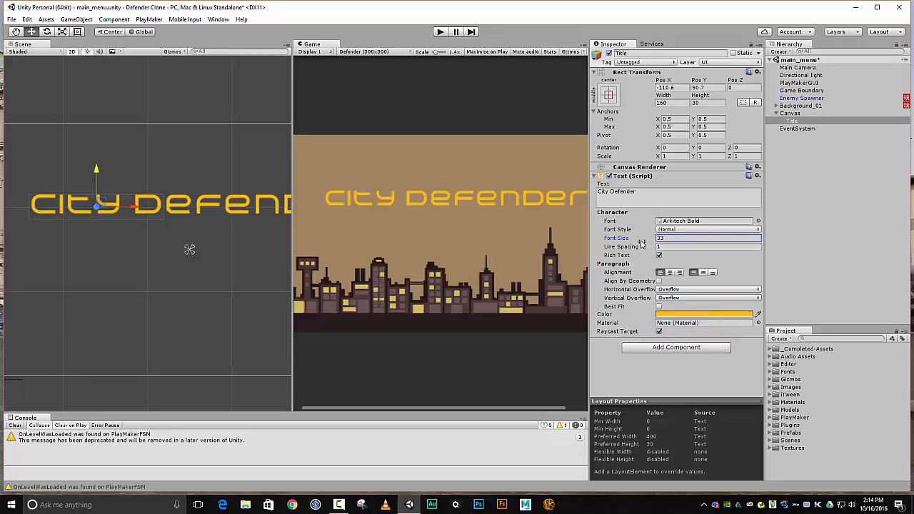
left_click_drag(640, 243, 643, 244)
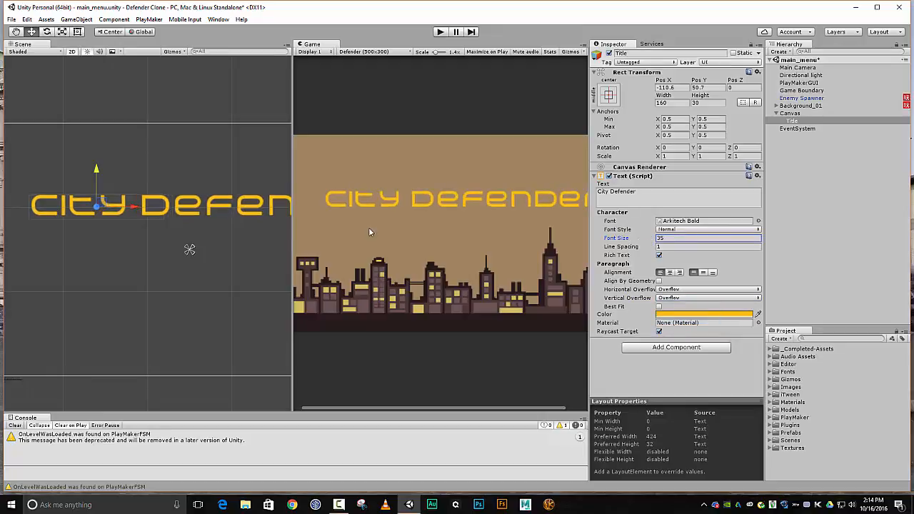
Reposition the enlarged title further left and up, at about X -141, Y 63
left_click(130, 209)
left_click_drag(128, 208, 102, 207)
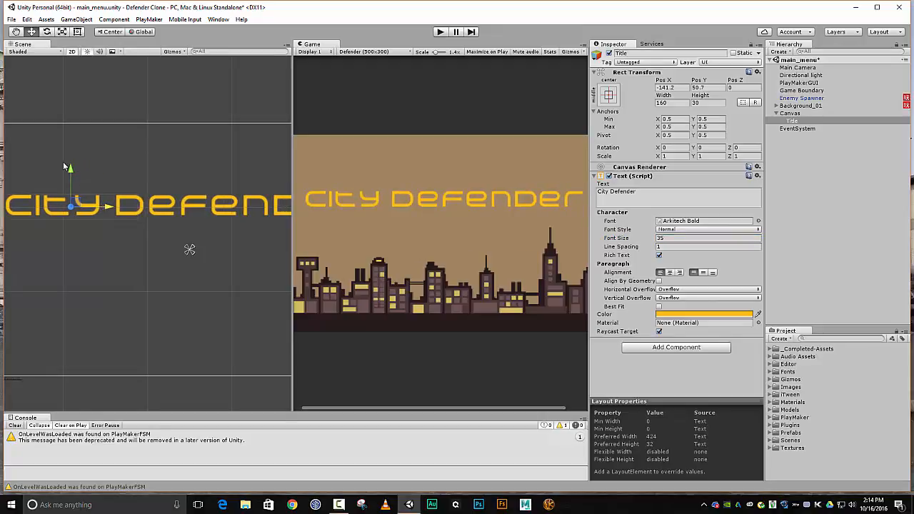
left_click_drag(69, 168, 70, 160)
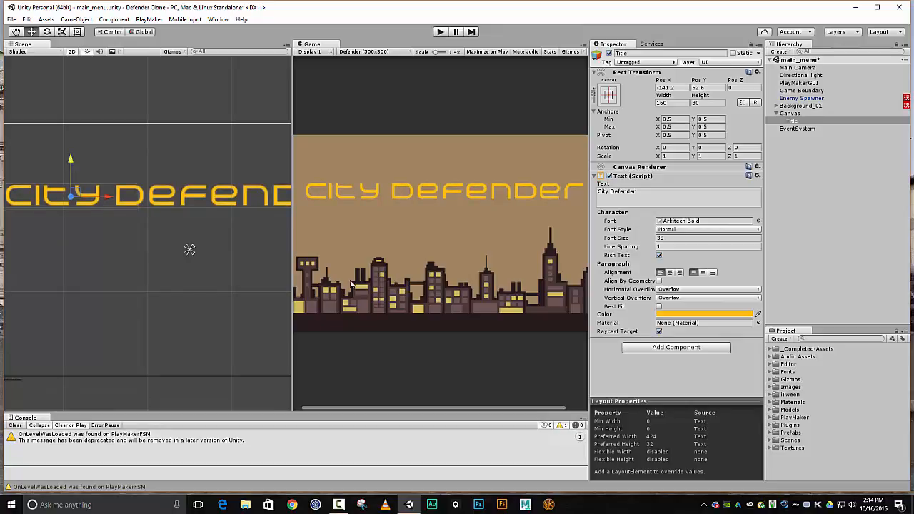
Duplicate the Title object and shift the copy slightly down to about Y 60
left_click(792, 121)
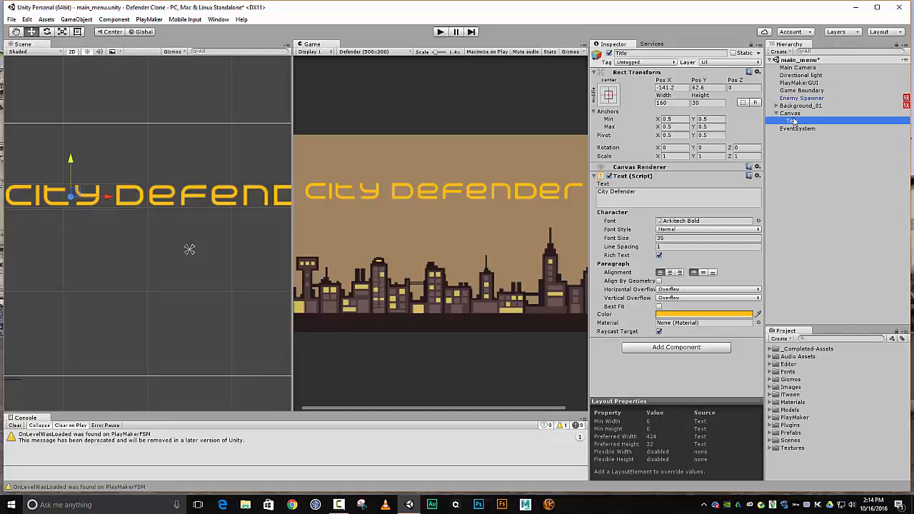
key("ctrl+d")
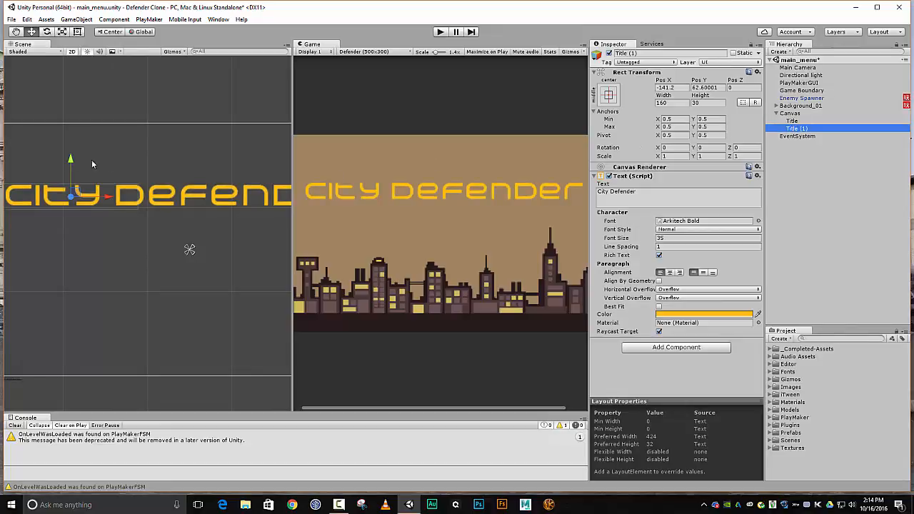
left_click_drag(70, 161, 71, 163)
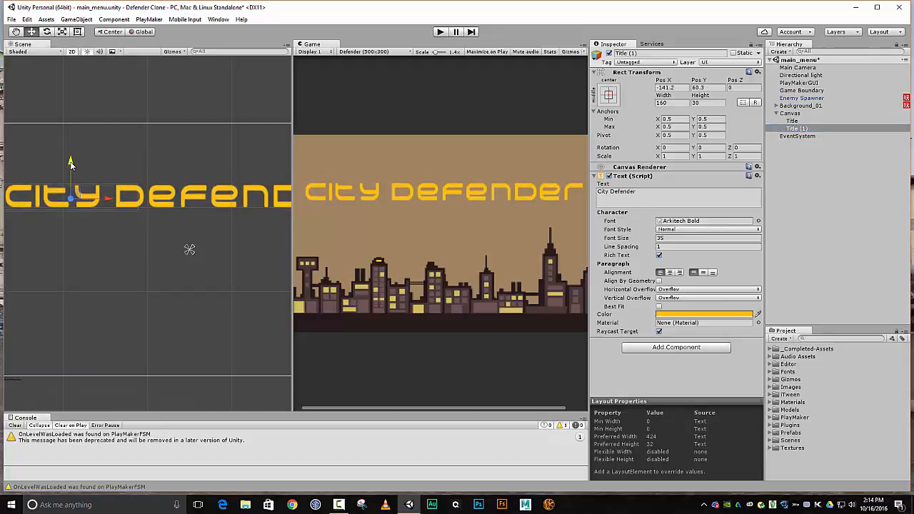
Nudge the title copy right to about X -139.5 and darken its text color to D39D0FFF
left_click_drag(102, 200, 104, 200)
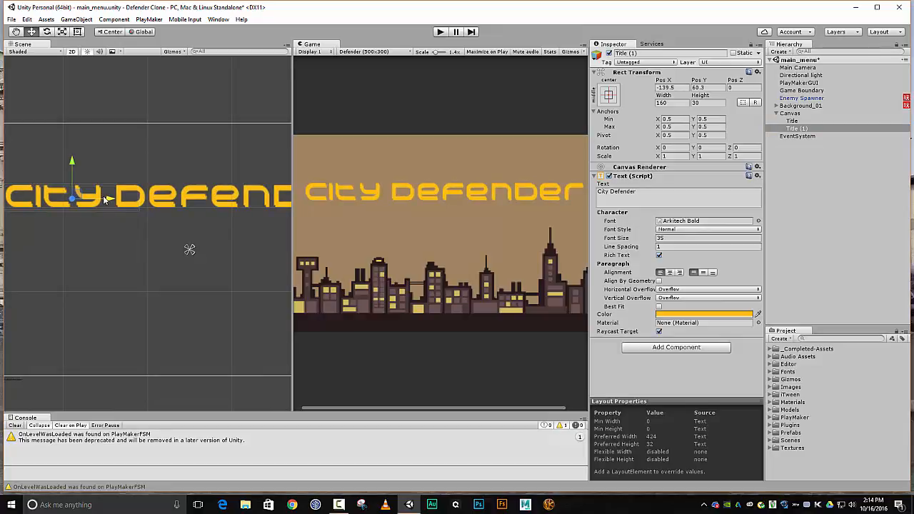
left_click(682, 315)
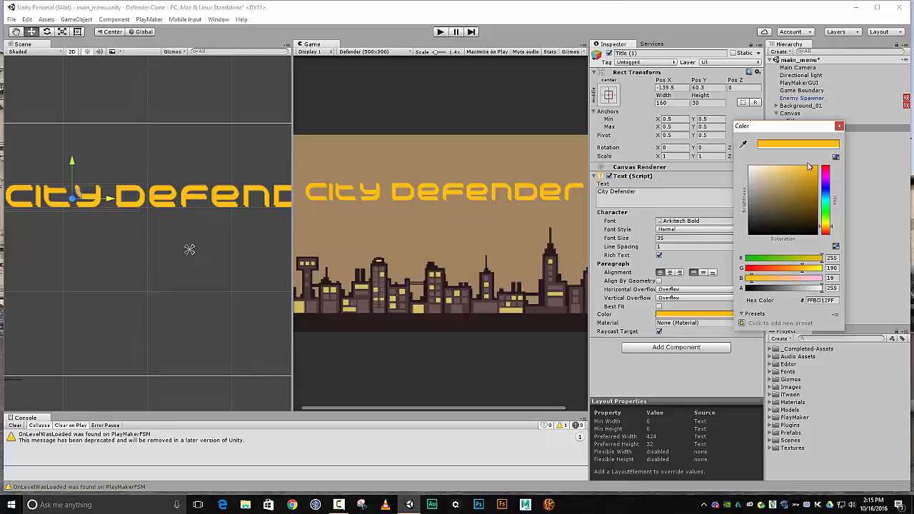
left_click_drag(812, 170, 811, 182)
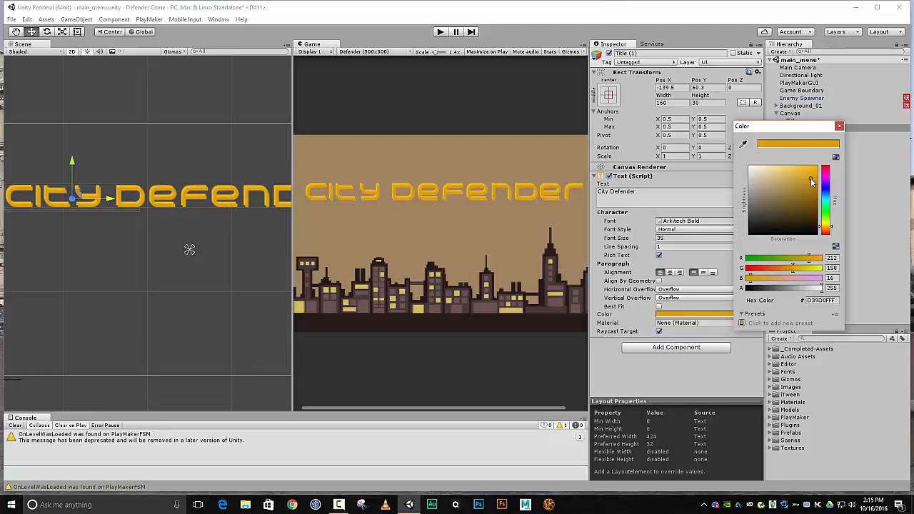
left_click(839, 126)
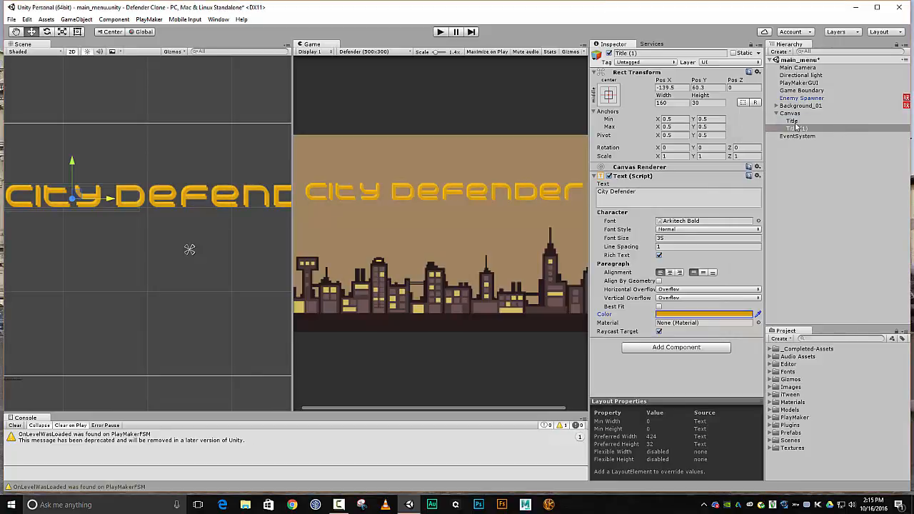
Reorder the original Title below its copy in the Canvas so it draws in front, and toggle its visibility to compare
left_click_drag(793, 121, 800, 139)
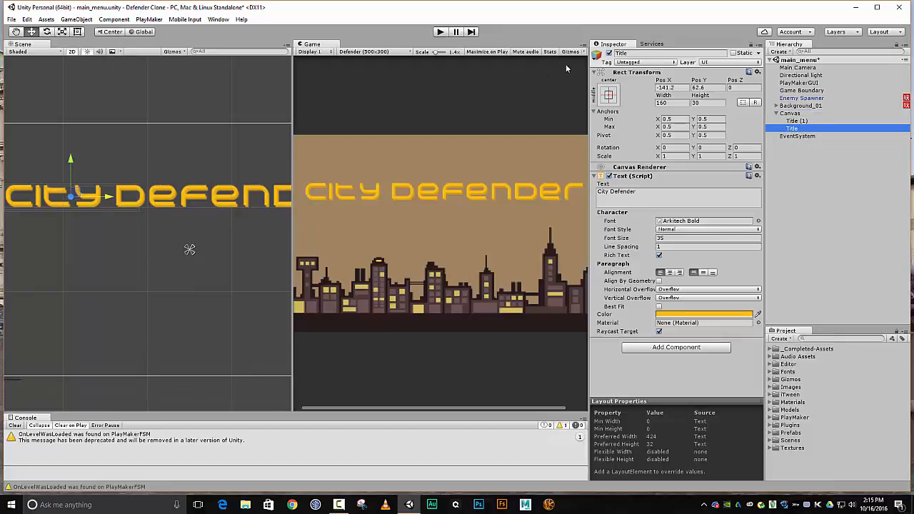
left_click(608, 54)
left_click(608, 54)
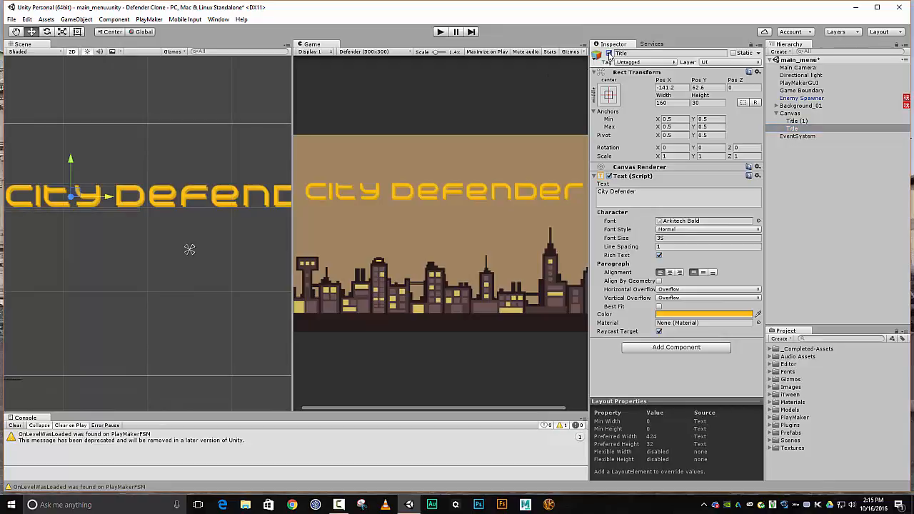
left_click(609, 54)
left_click(608, 53)
Offset the darker copy Title (1) slightly further right and down, to about X -138.4, Y 59.7
left_click(794, 121)
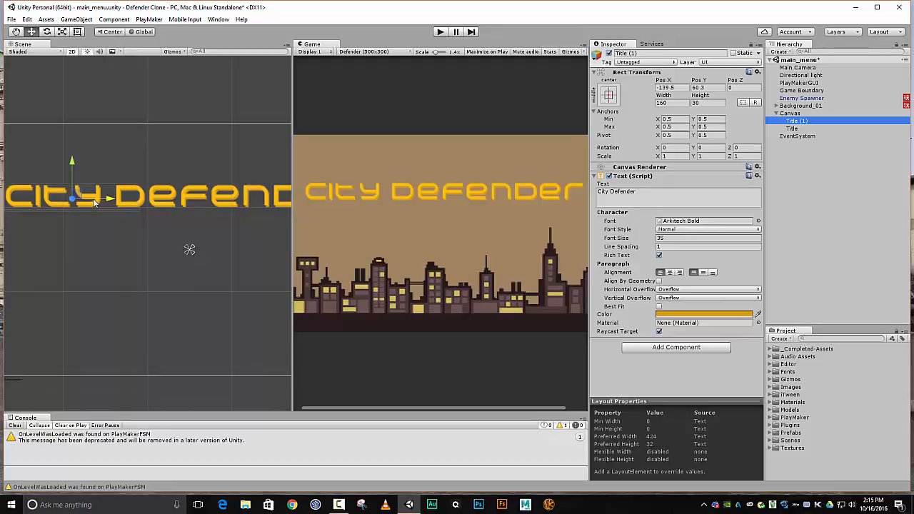
left_click_drag(108, 200, 109, 199)
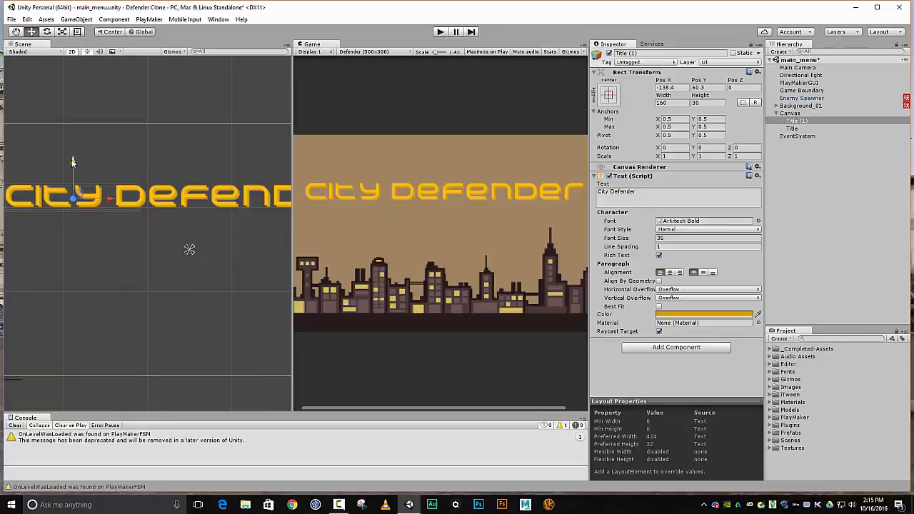
left_click_drag(72, 162, 75, 162)
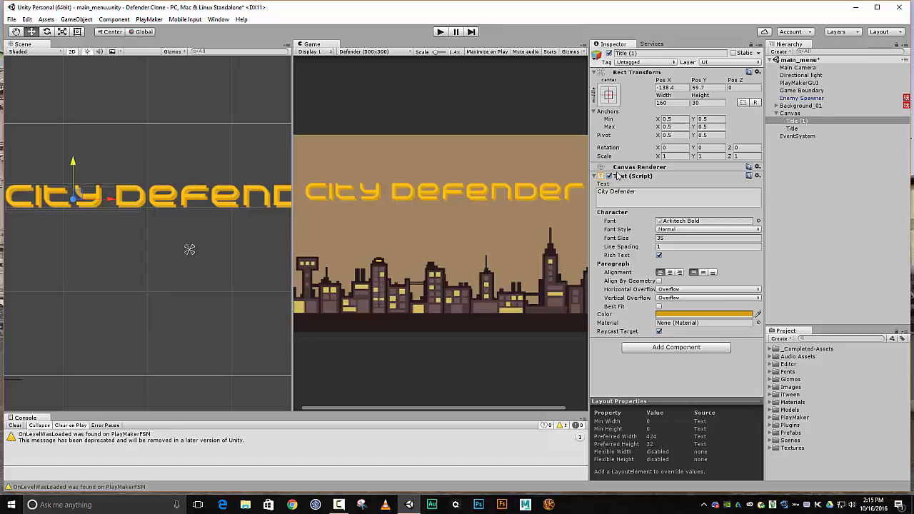
Duplicate Title (1) and place the new copy first among the Canvas children, behind the other titles
left_click(803, 121)
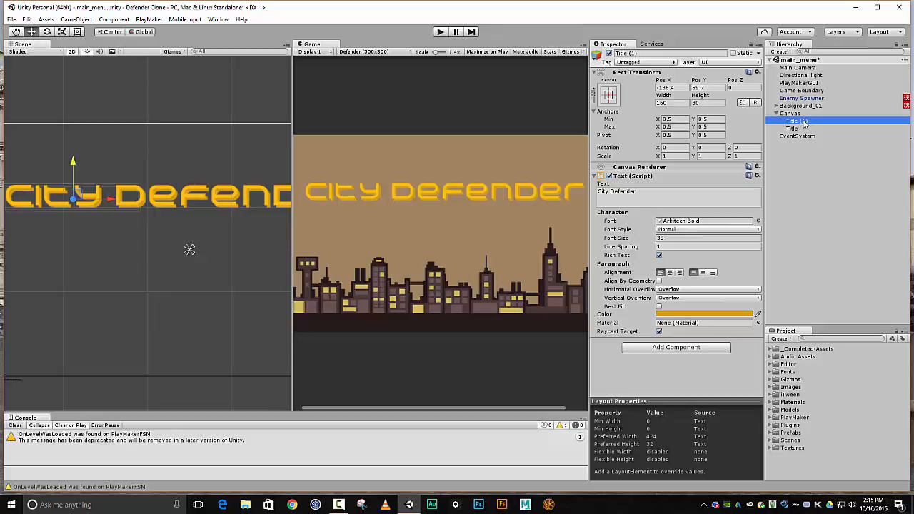
key("ctrl+d")
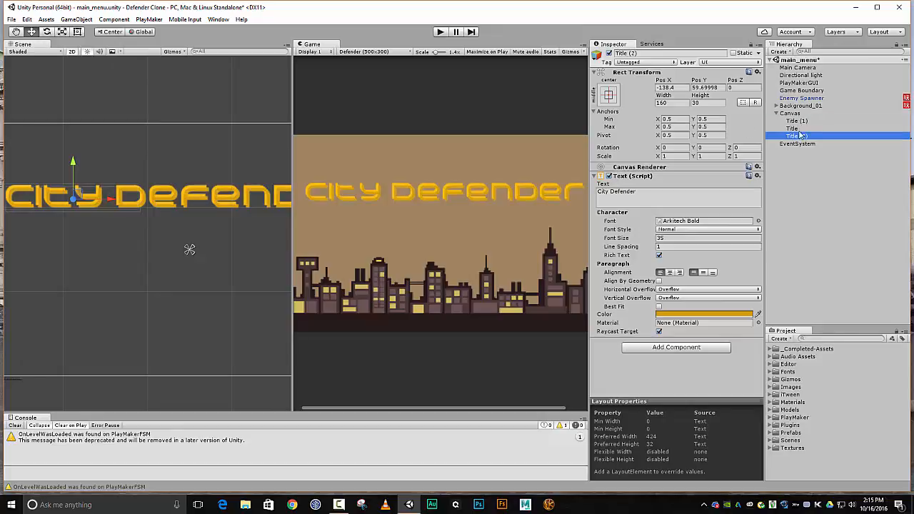
left_click_drag(801, 137, 796, 121)
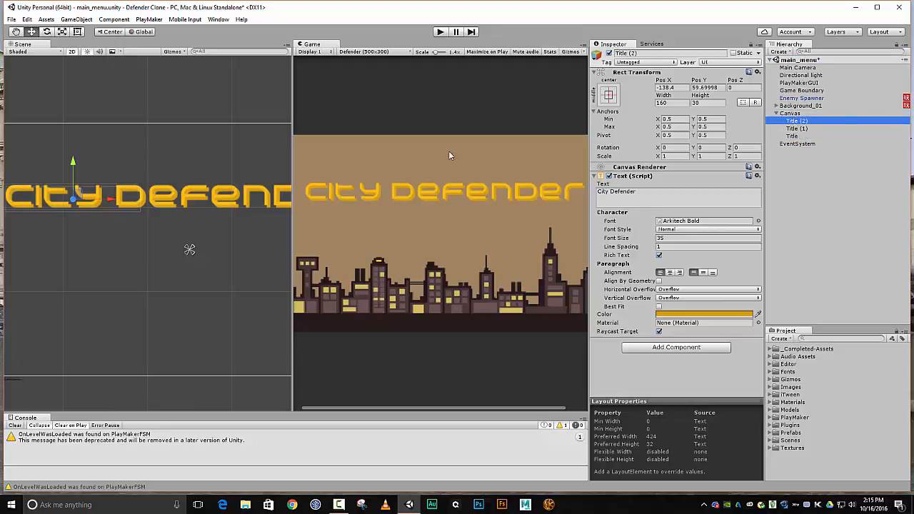
Darken the rearmost title copy to color 8C680BFF and offset it as a shadow to about X -134.4, Y 56.9
left_click(104, 198)
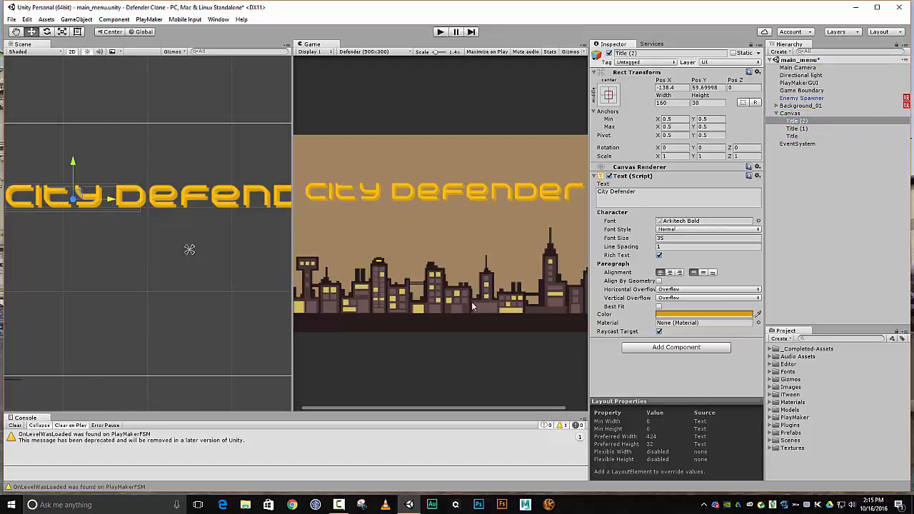
left_click(674, 314)
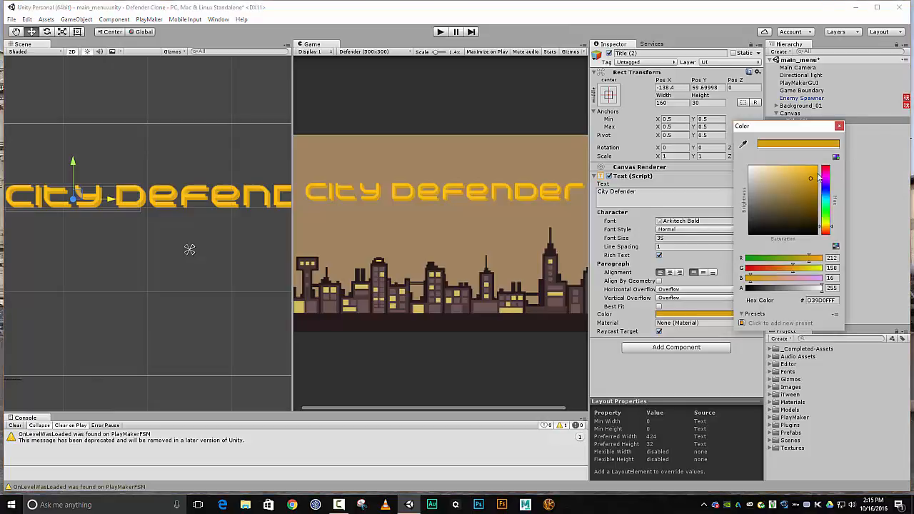
left_click_drag(809, 176, 810, 196)
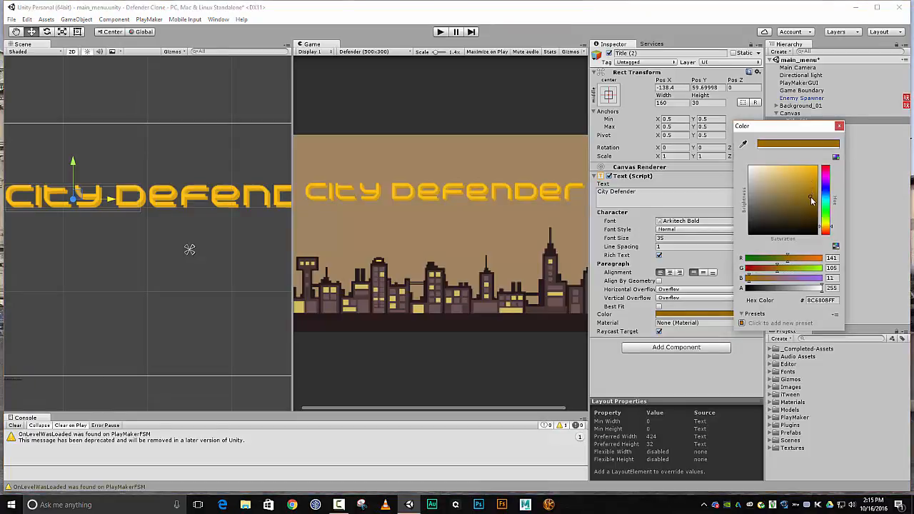
left_click(839, 126)
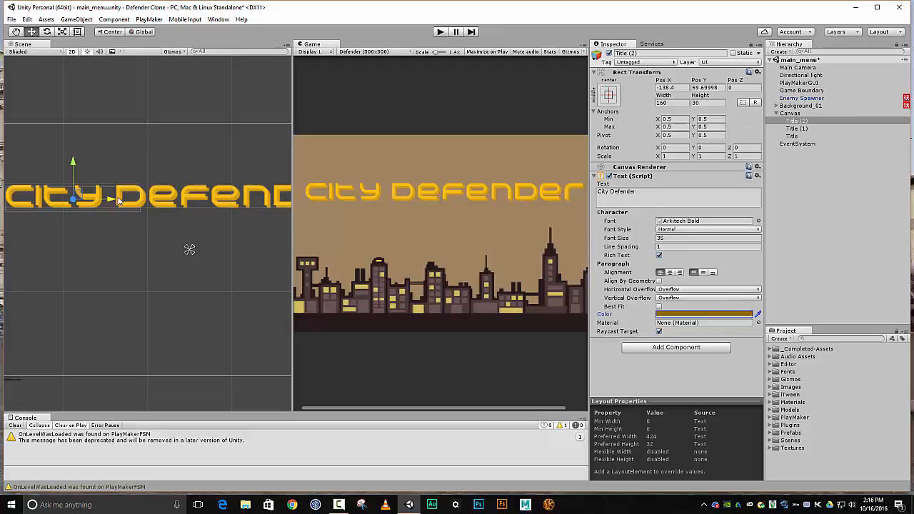
left_click_drag(110, 197, 114, 197)
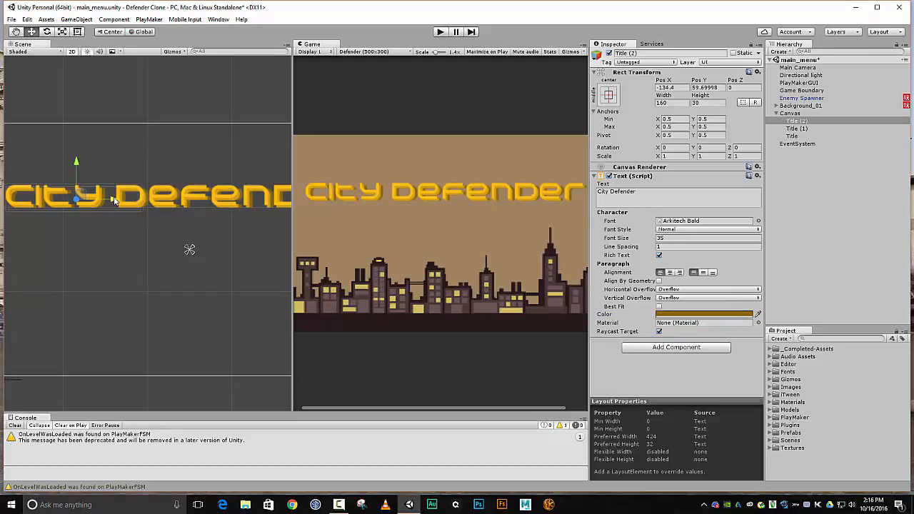
left_click_drag(77, 158, 80, 163)
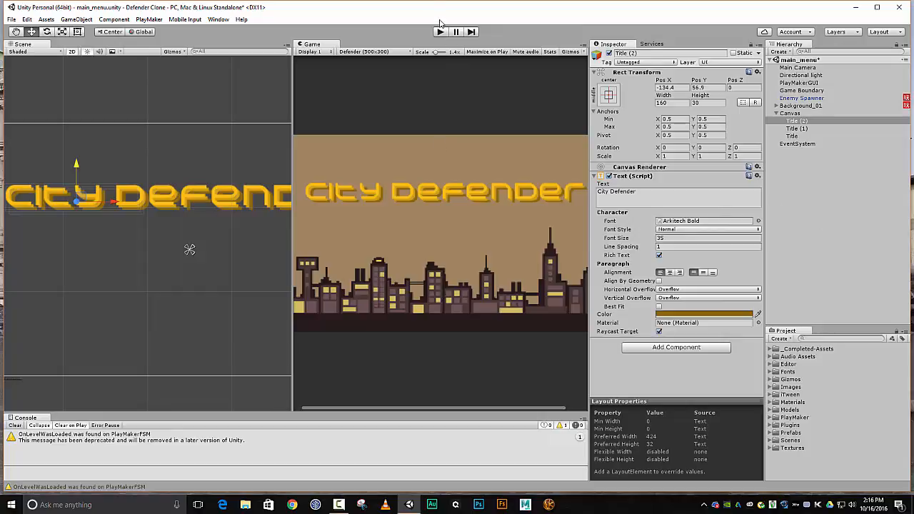
Inspect the Enemy Spawner and play-test the menu scene twice to check the scrolling background and enemy ships behind the title
left_click(816, 99)
left_click(817, 100)
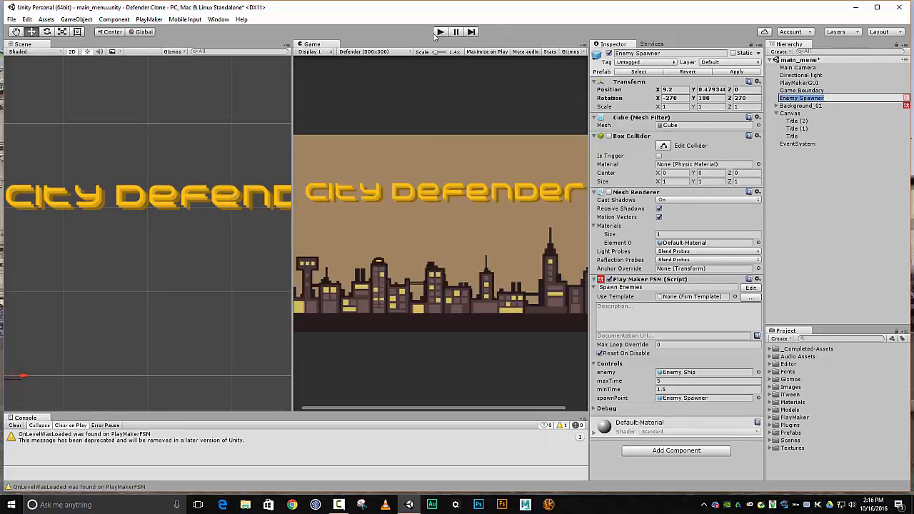
left_click(801, 107)
left_click(801, 98)
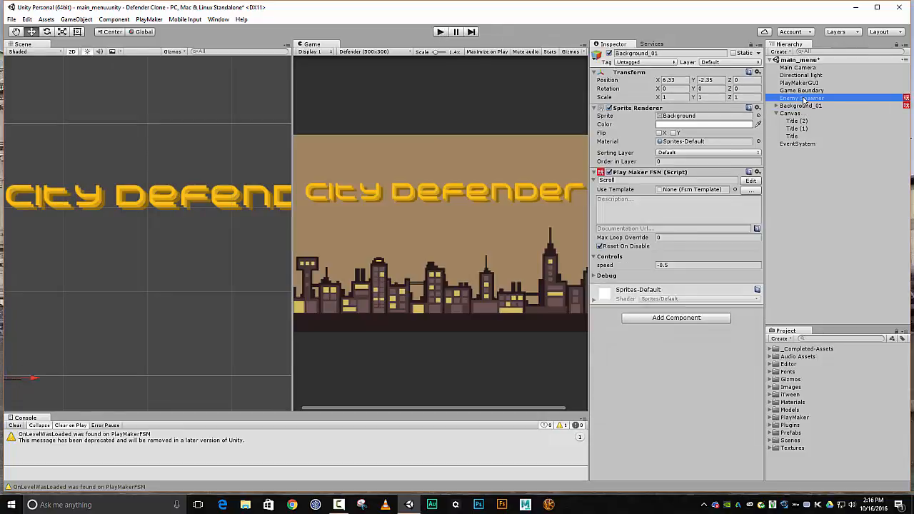
left_click(437, 34)
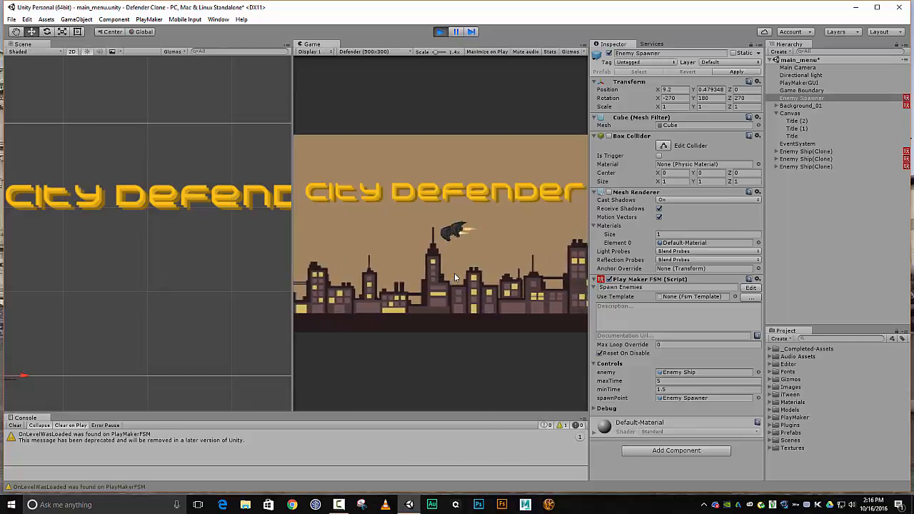
left_click(440, 31)
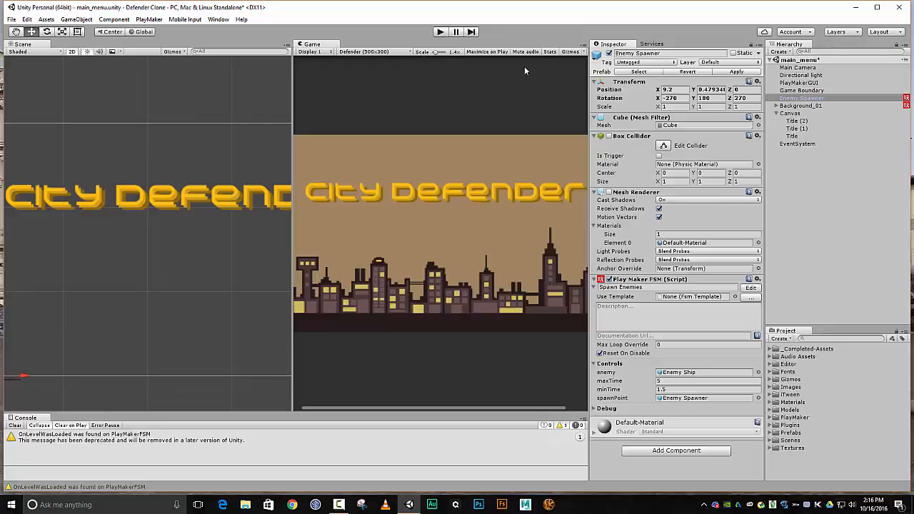
left_click(439, 33)
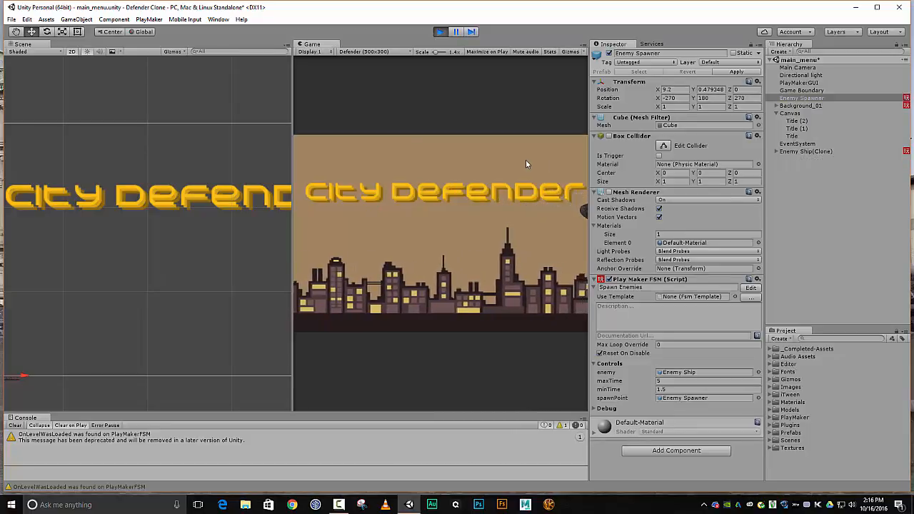
key("ctrl+p")
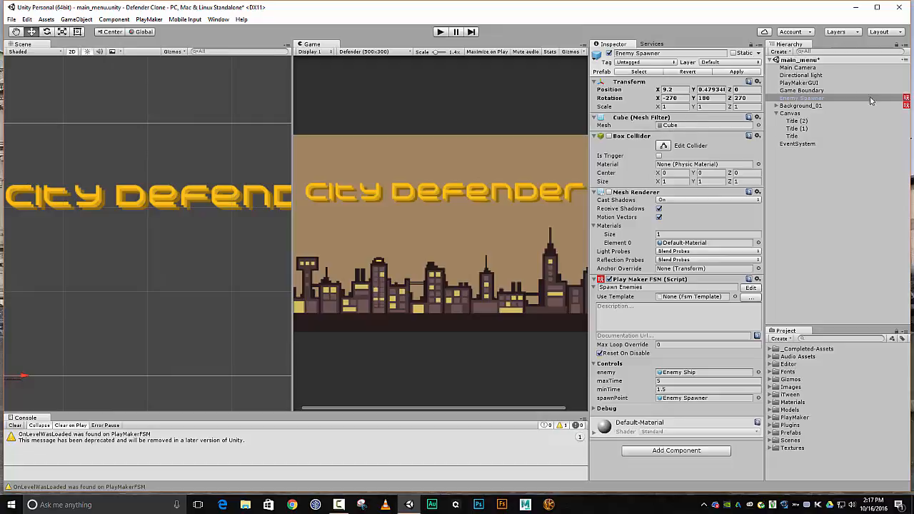
Add a UI Button as a child of the Canvas
left_click(791, 114)
right_click(790, 114)
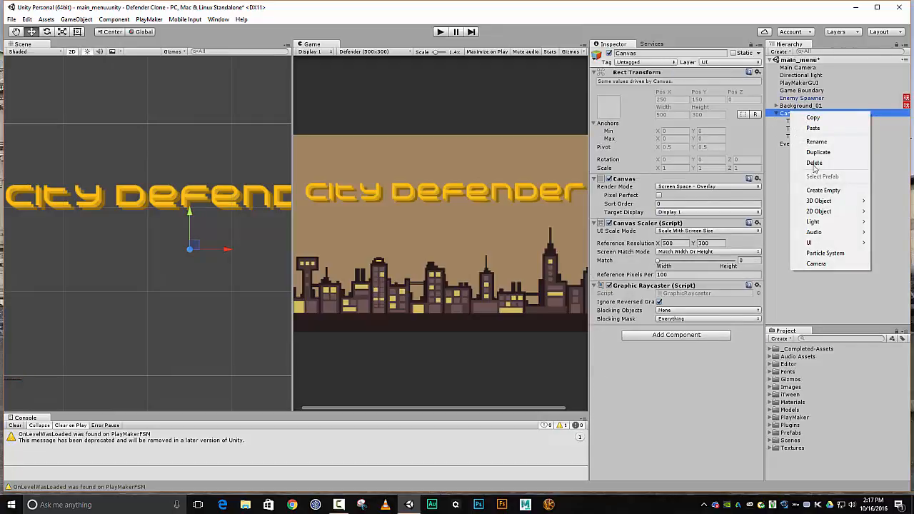
mouse_move(840, 244)
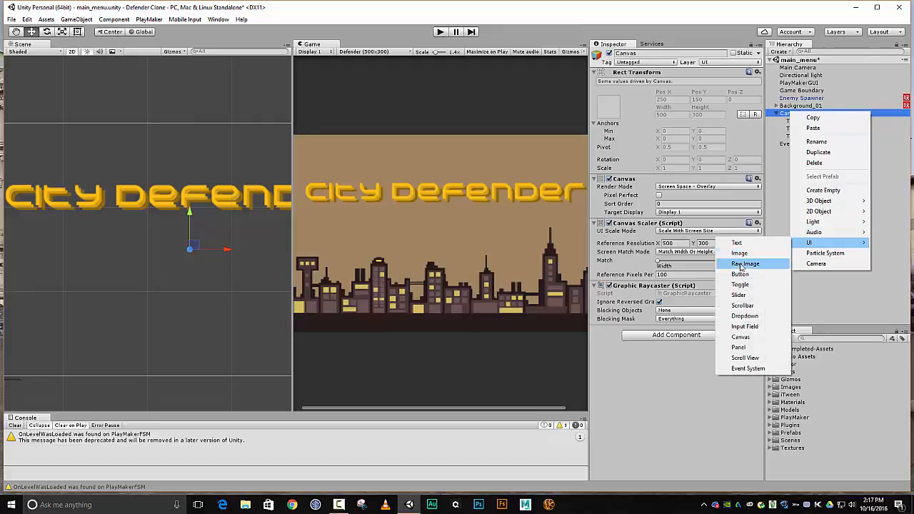
left_click(741, 275)
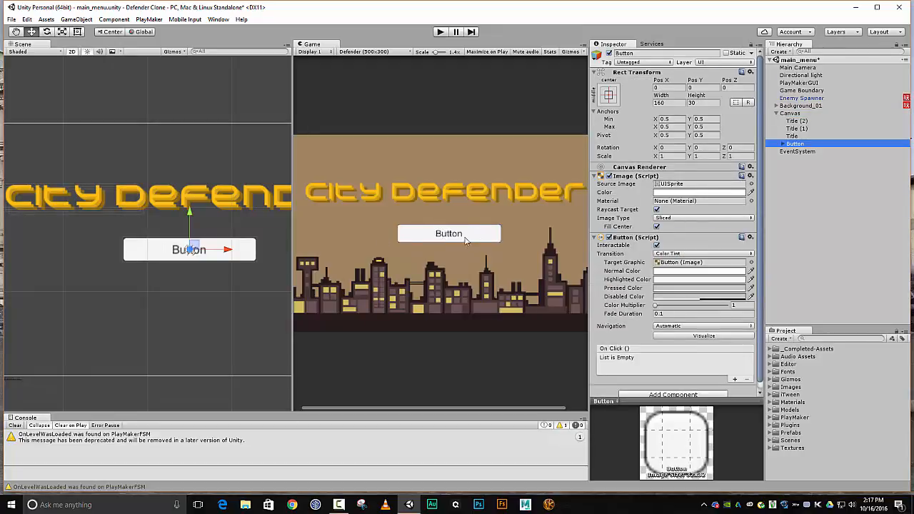
Set the button's label to the Arkitech Bold font and change its text to "Play"
left_click(784, 144)
left_click(799, 151)
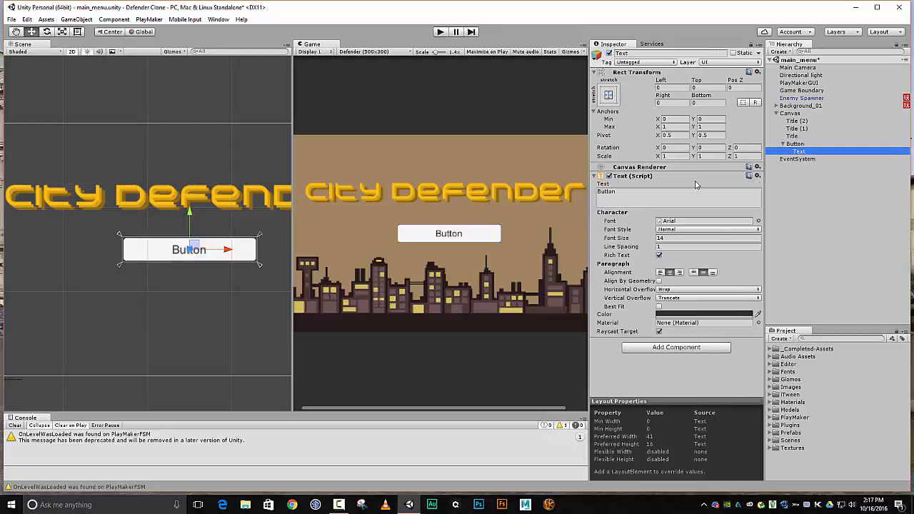
left_click(758, 222)
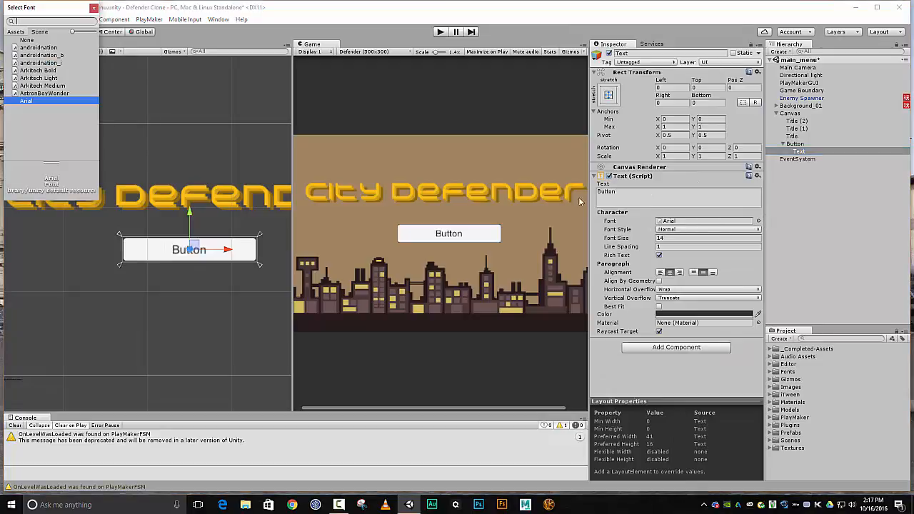
left_click(38, 70)
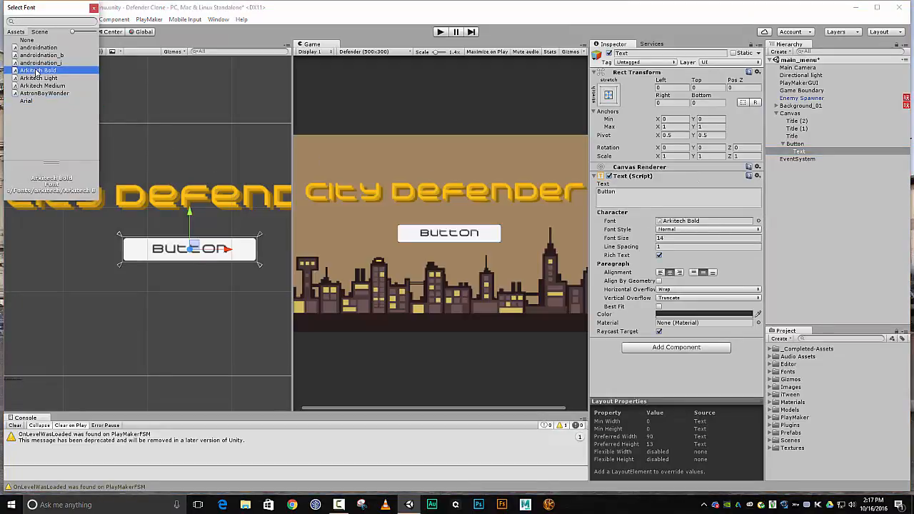
left_click(38, 78)
left_click(39, 71)
left_click(646, 192)
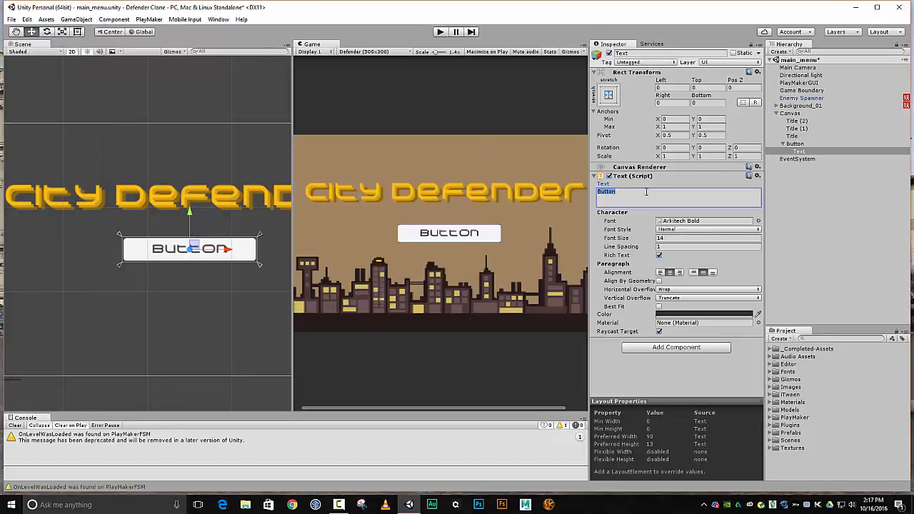
type("Play")
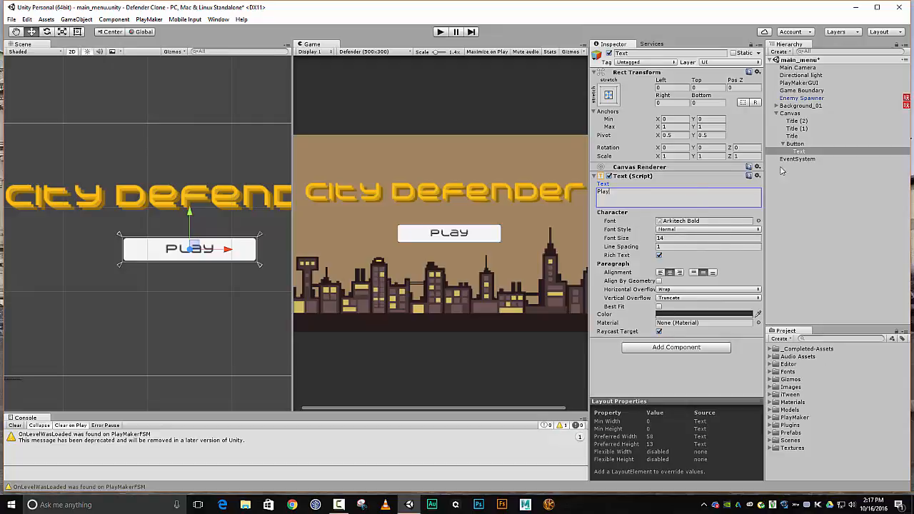
Narrow the menu button to a width of about 76.61 and rename it "Play Button"
left_click(800, 144)
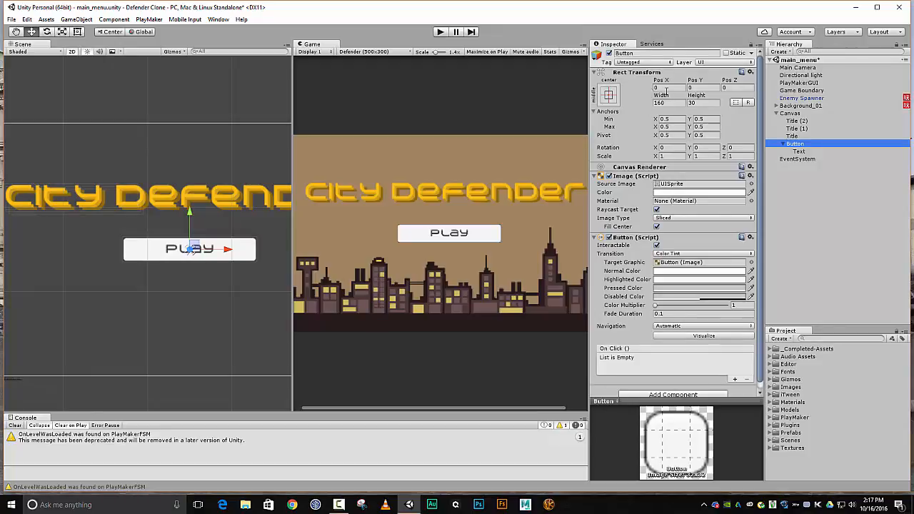
left_click_drag(663, 94, 657, 63)
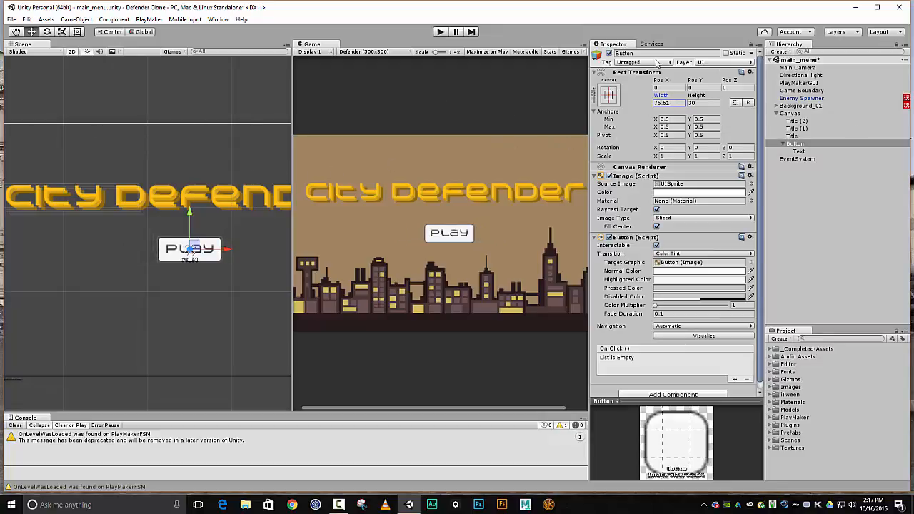
left_click(653, 54)
type("Pla")
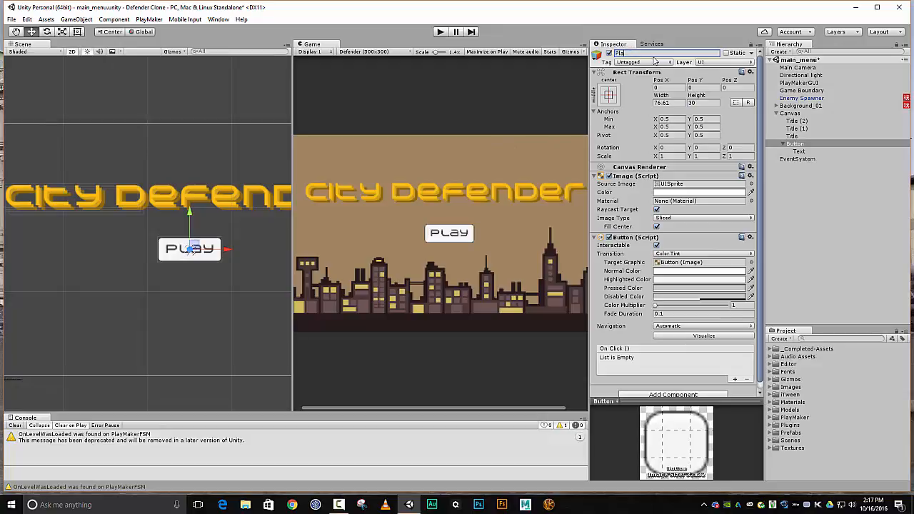
type("y Button")
key("Return")
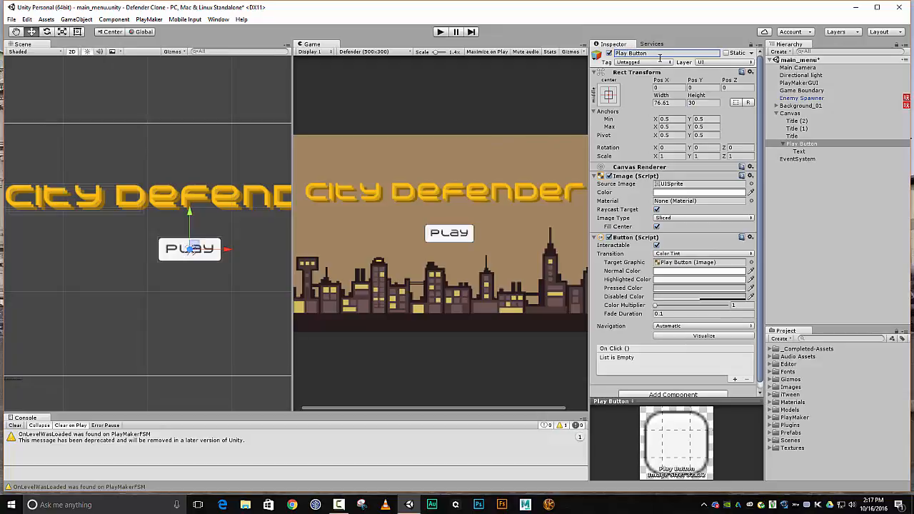
Set the Play Button's image color to the golden yellow E1AB1DFF
left_click(794, 147)
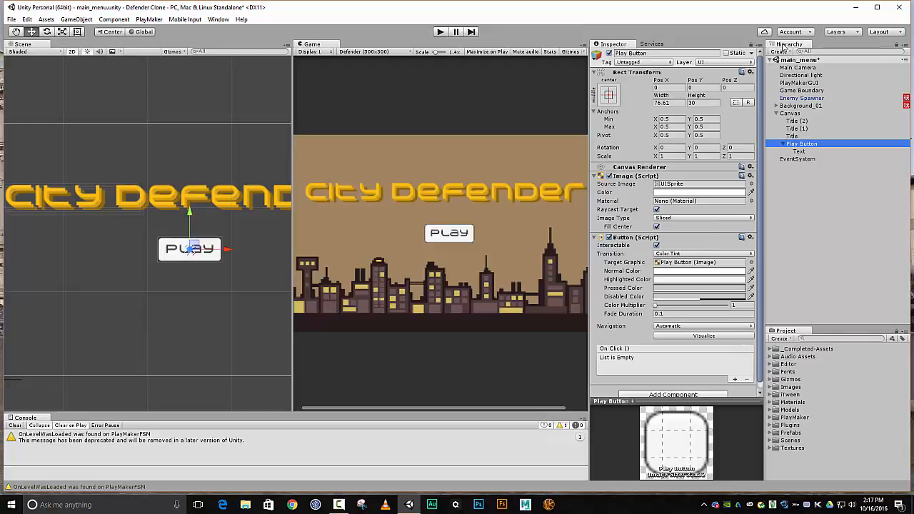
left_click(724, 193)
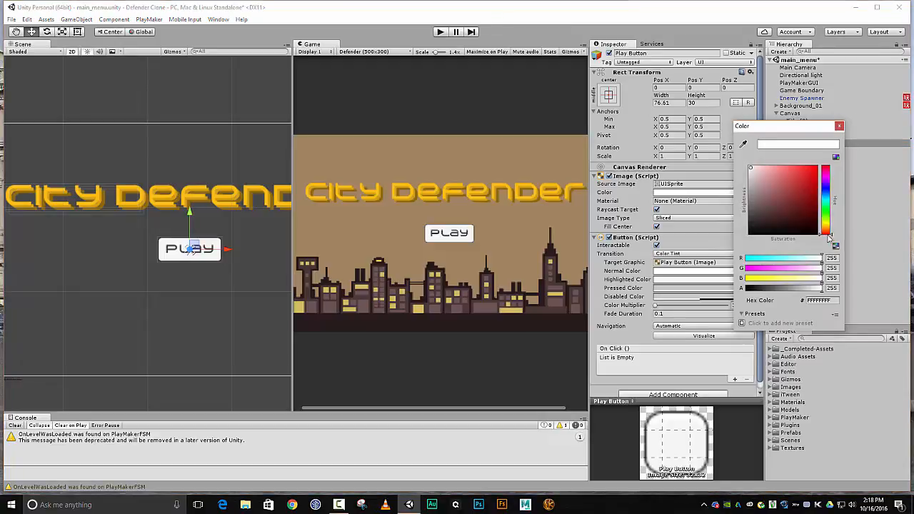
left_click_drag(827, 234, 826, 227)
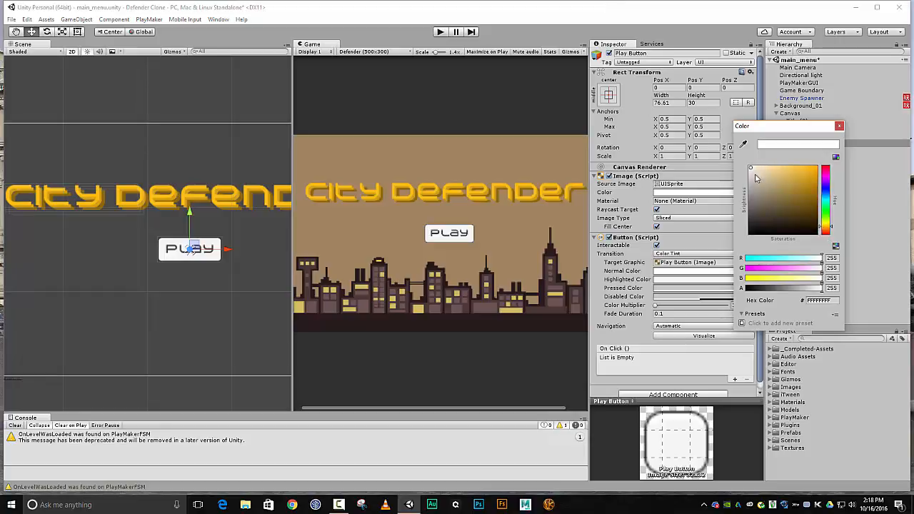
mouse_move(750, 170)
left_mouse_down()
mouse_move(807, 184)
mouse_move(805, 173)
mouse_move(811, 185)
mouse_move(804, 181)
left_mouse_up()
left_click_drag(804, 174, 807, 178)
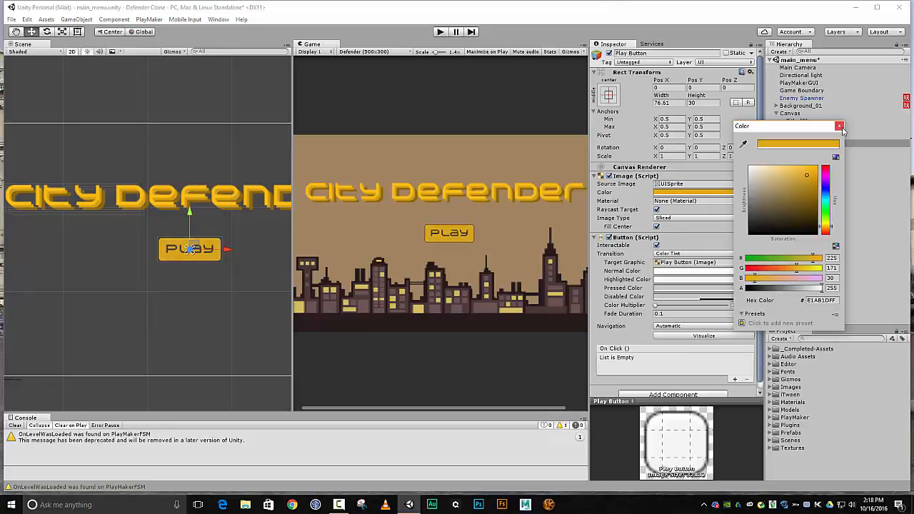
left_click(839, 127)
Check the color setting of the Play Button's label text
left_click(801, 151)
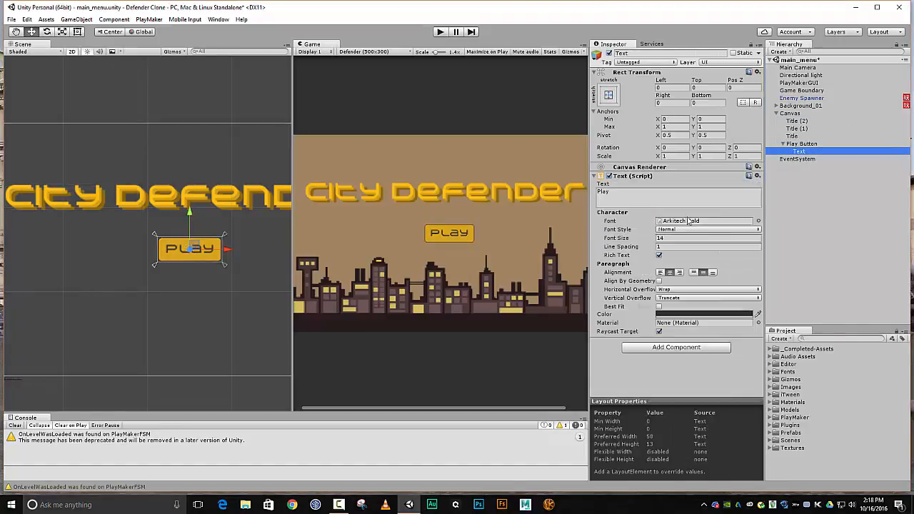
left_click(682, 315)
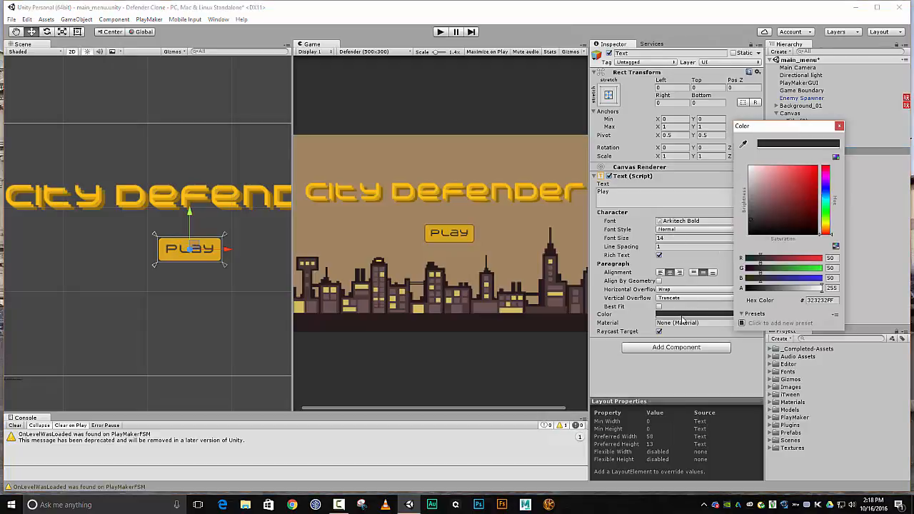
left_click(839, 127)
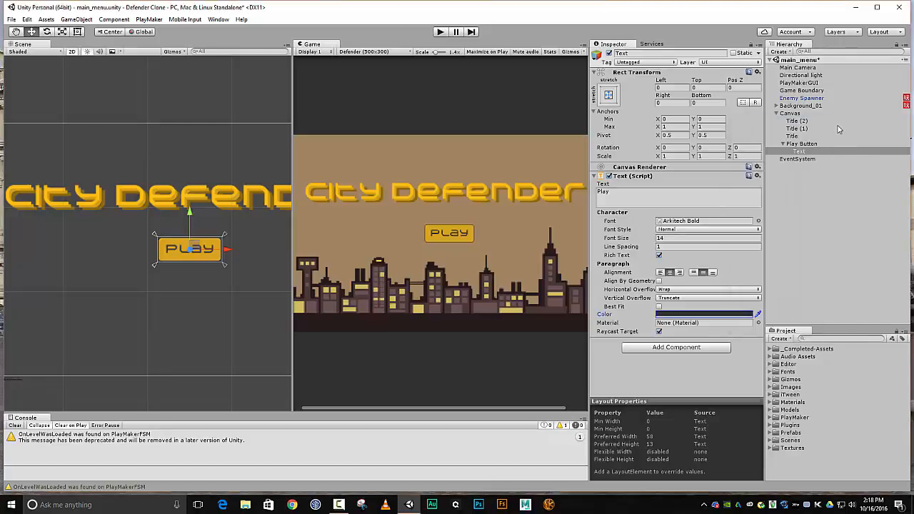
Run the menu scene and try the highlighted color FFFFFFFF on the Play Button while it plays
left_click(801, 144)
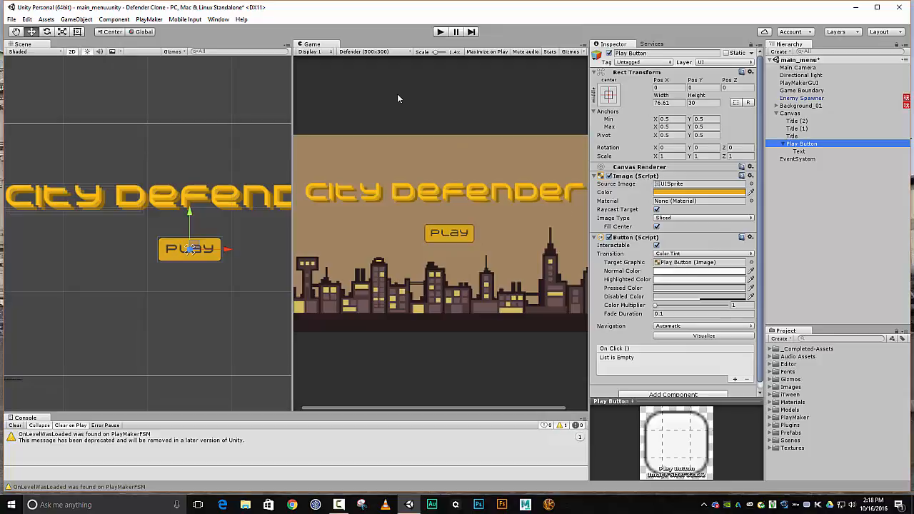
left_click(440, 32)
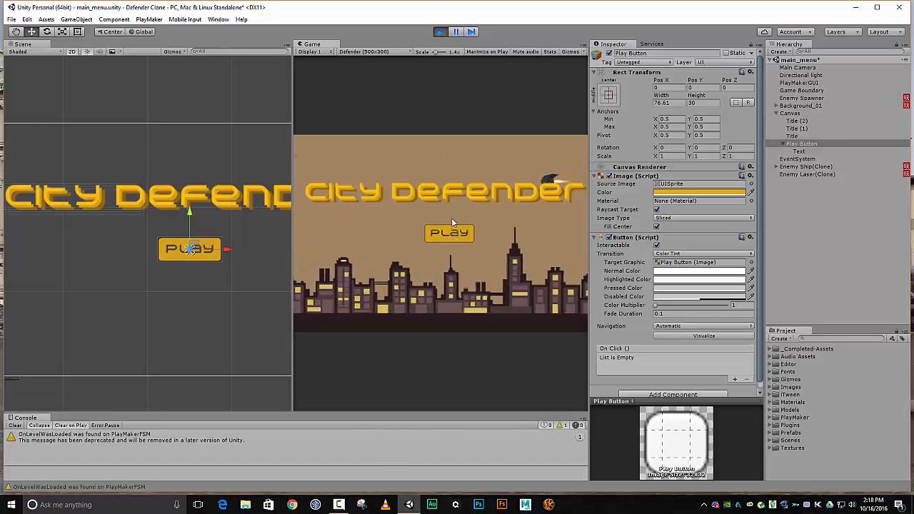
left_click(668, 279)
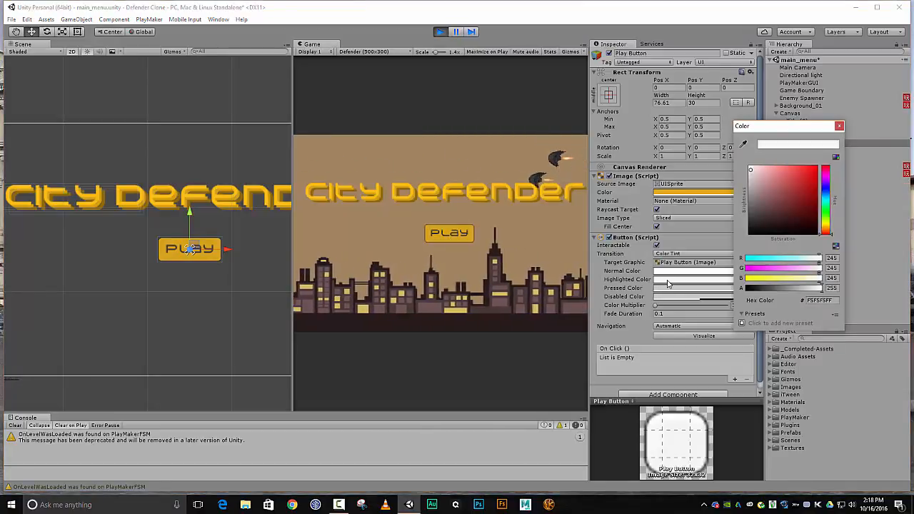
left_click(751, 172)
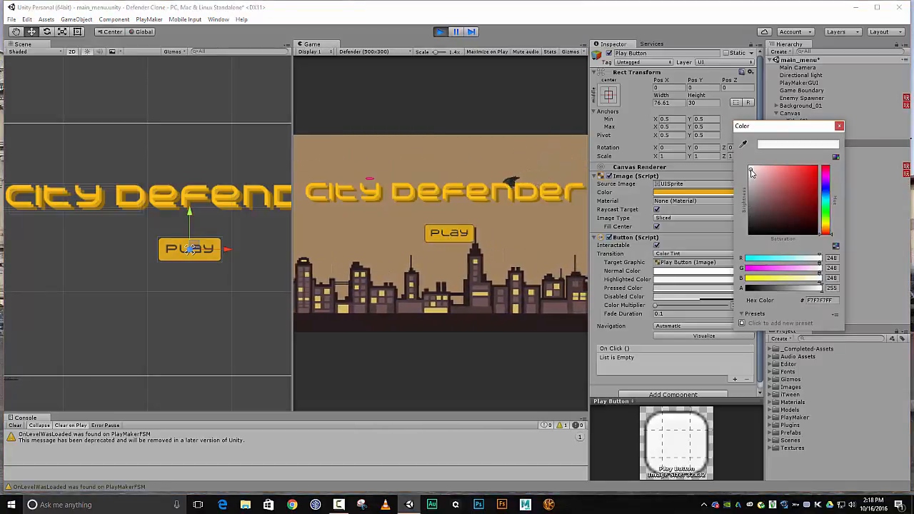
left_click_drag(750, 171, 748, 165)
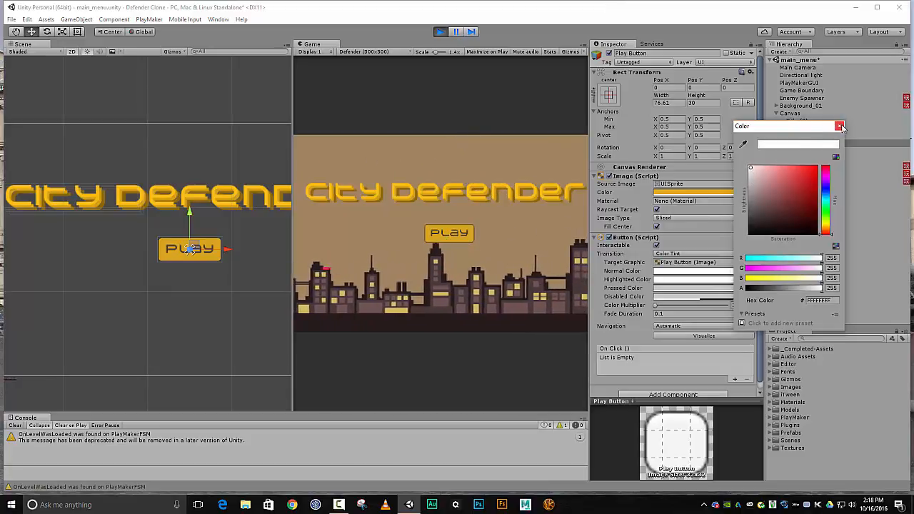
left_click(840, 127)
Try the darker normal color B0B0B0FF on the Play Button during play mode and stop the play test
left_click(699, 277)
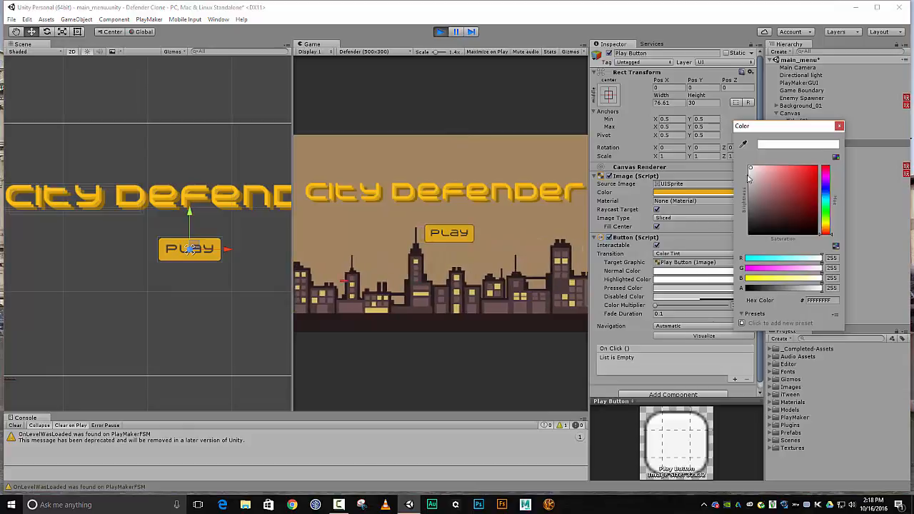
left_click(749, 171)
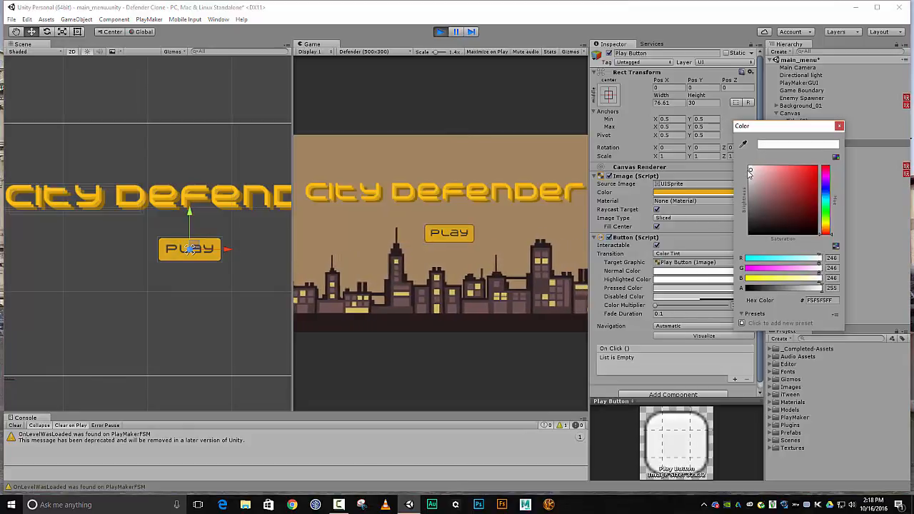
left_click_drag(750, 171, 750, 188)
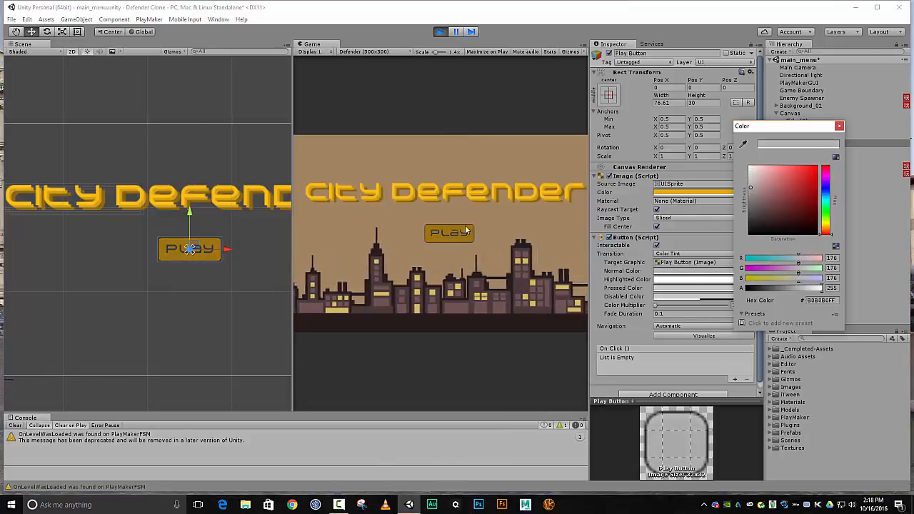
left_click(839, 126)
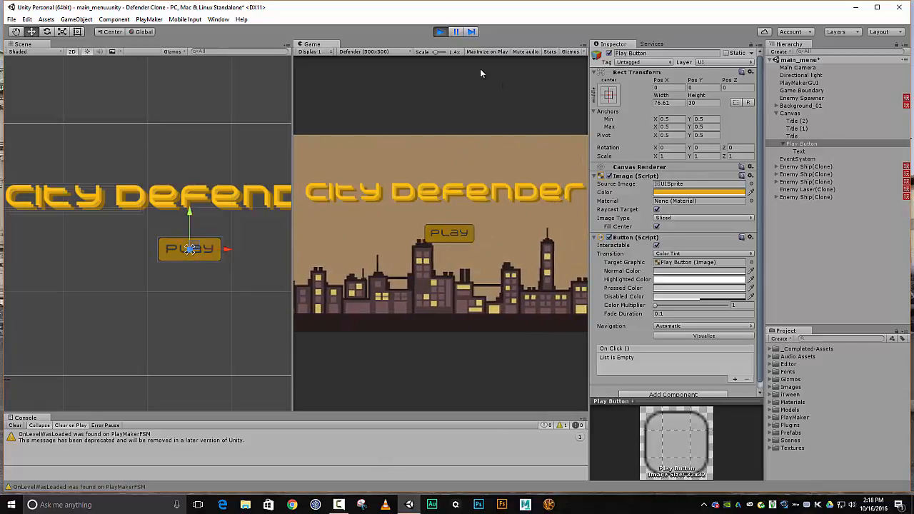
left_click(439, 31)
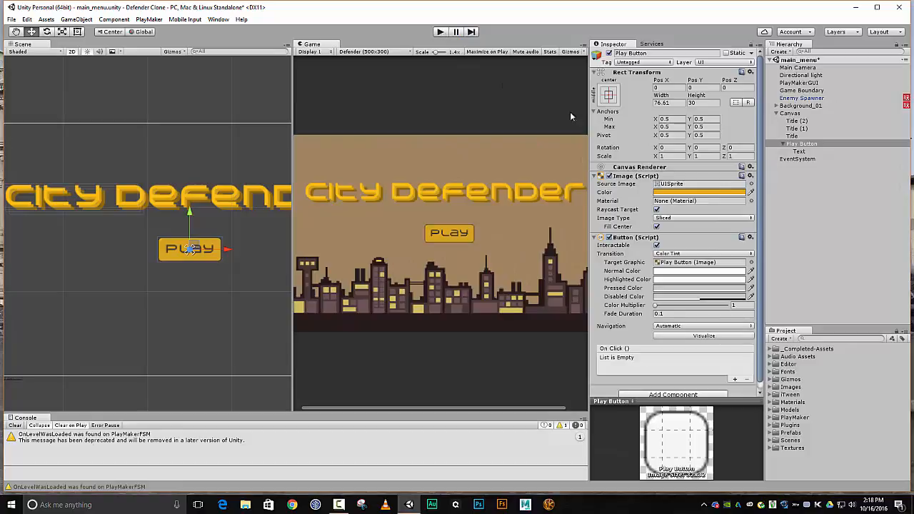
Duplicate the Play Button and rename the copy "Quit Button"
left_click(811, 146)
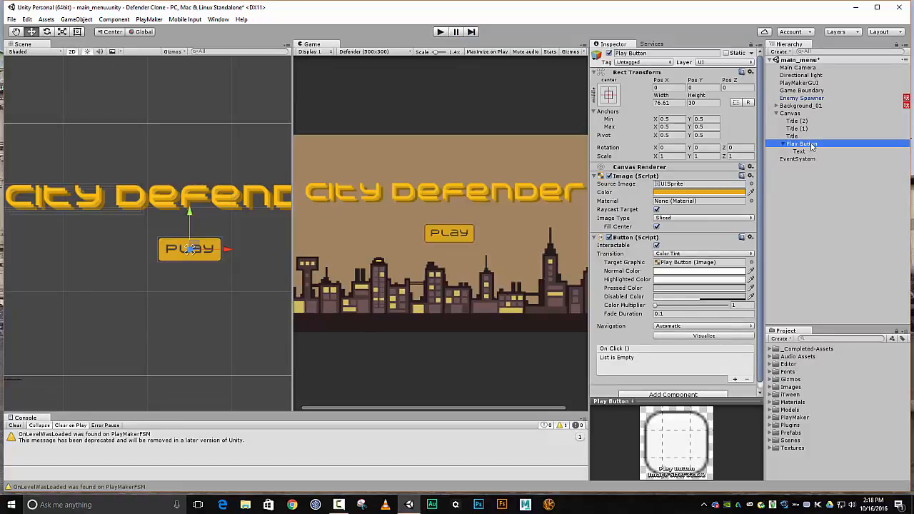
key("ctrl+d")
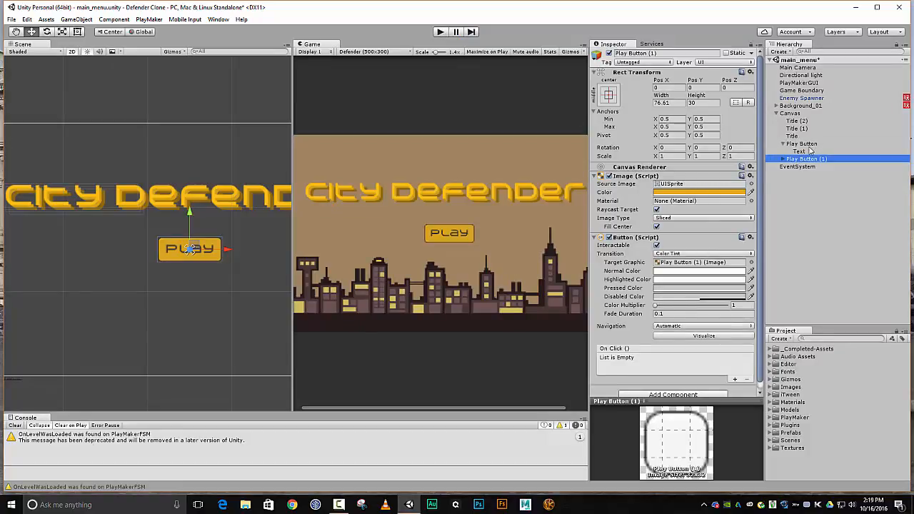
left_click(659, 54)
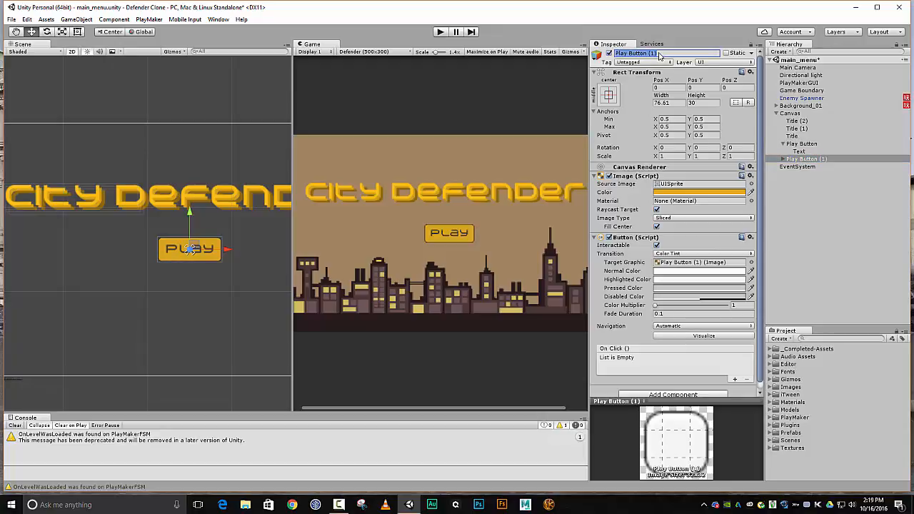
type("Quit Button")
key("Return")
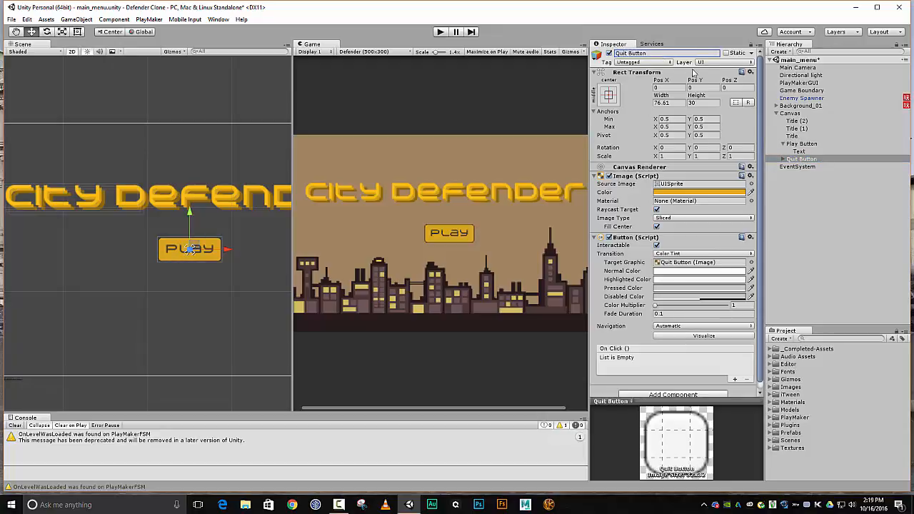
Change the label text of the Quit Button to "Quit"
left_click(783, 159)
left_click(801, 167)
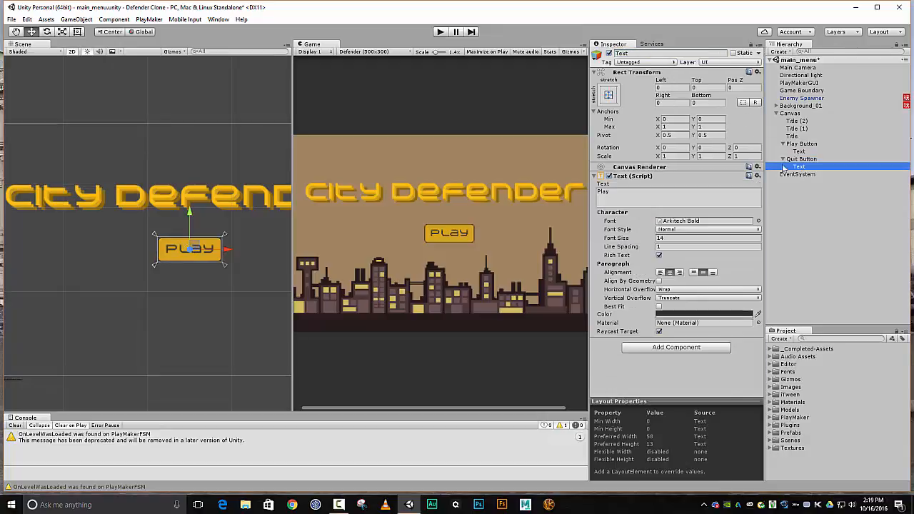
left_click(664, 55)
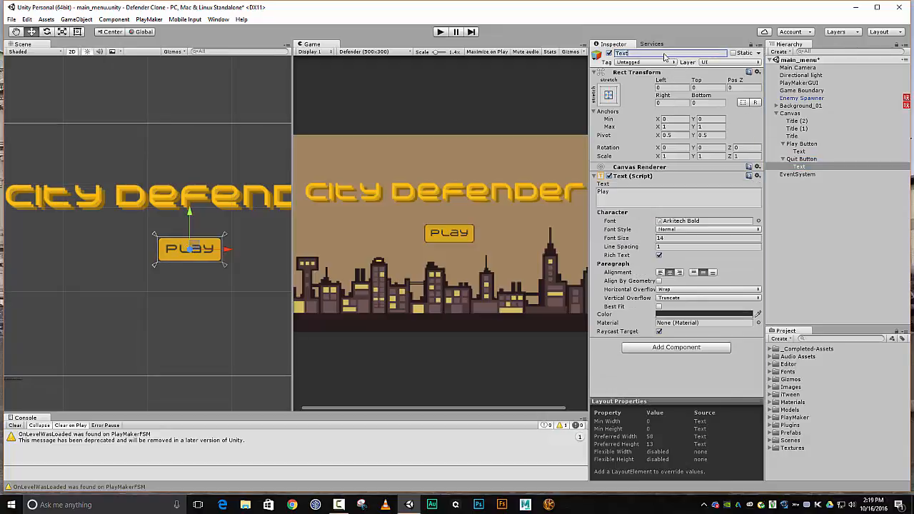
left_click(635, 198)
type("Quit")
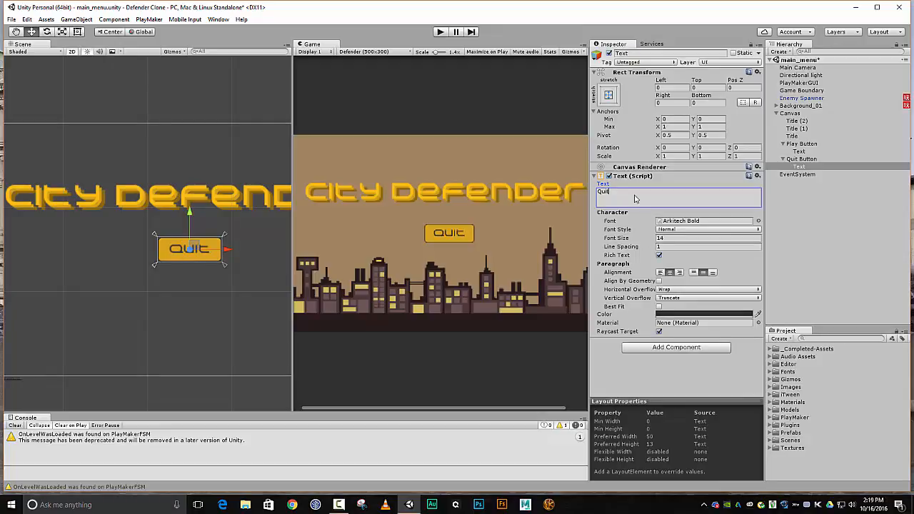
key("Return")
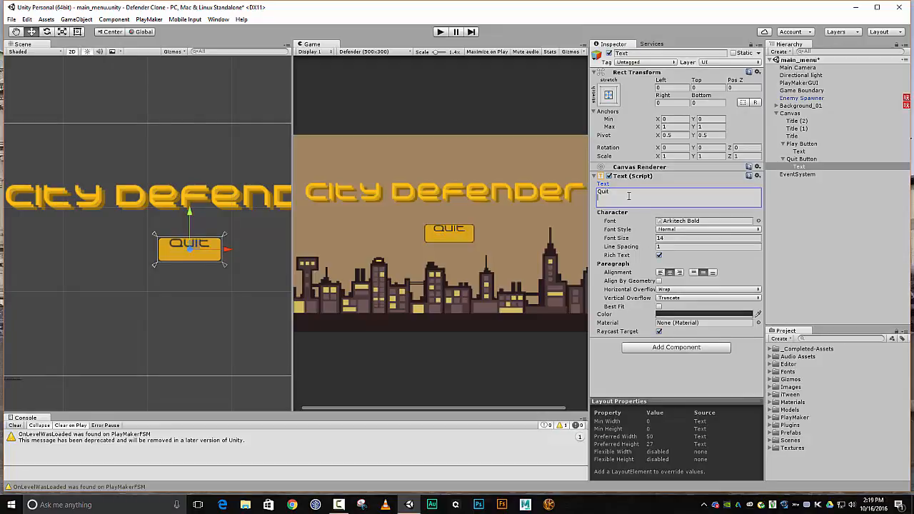
key("BackSpace")
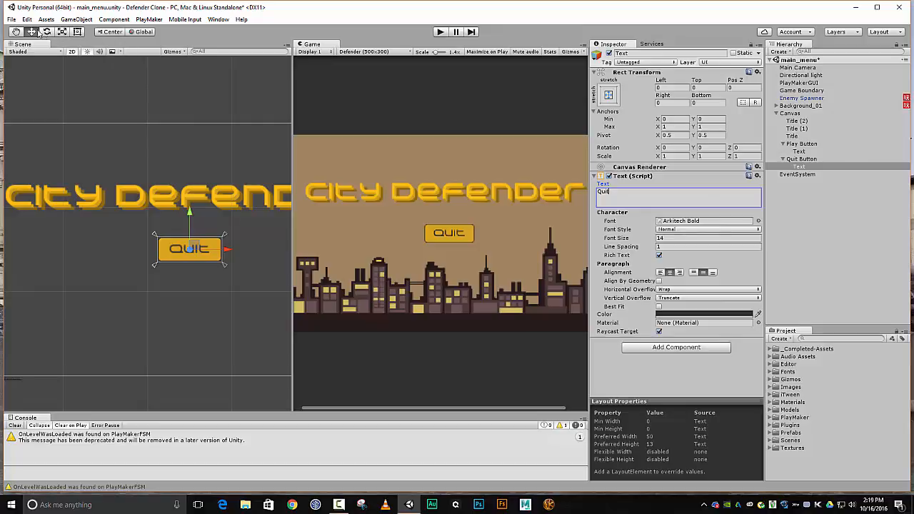
Move the whole Quit Button below the Play Button to about Pos Y -36.2 and briefly play-test the menu
left_click_drag(190, 213, 192, 227)
key("ctrl+z")
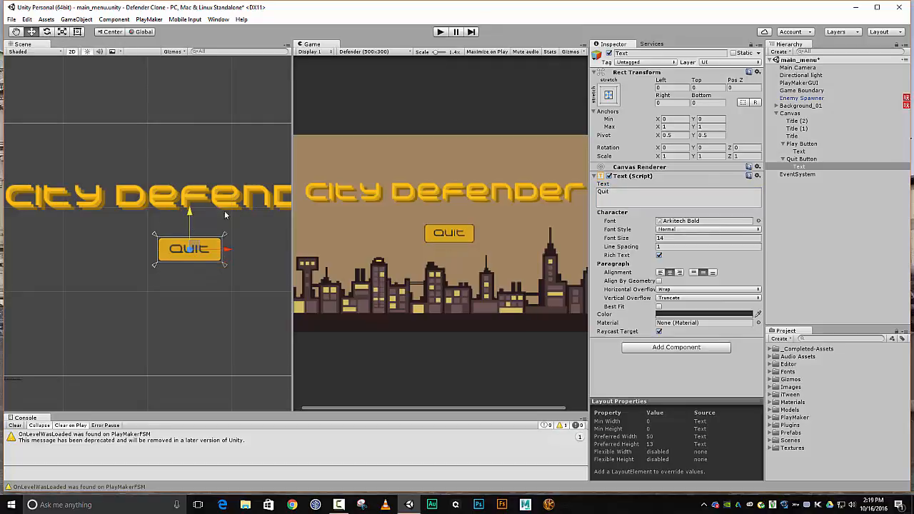
left_click(808, 159)
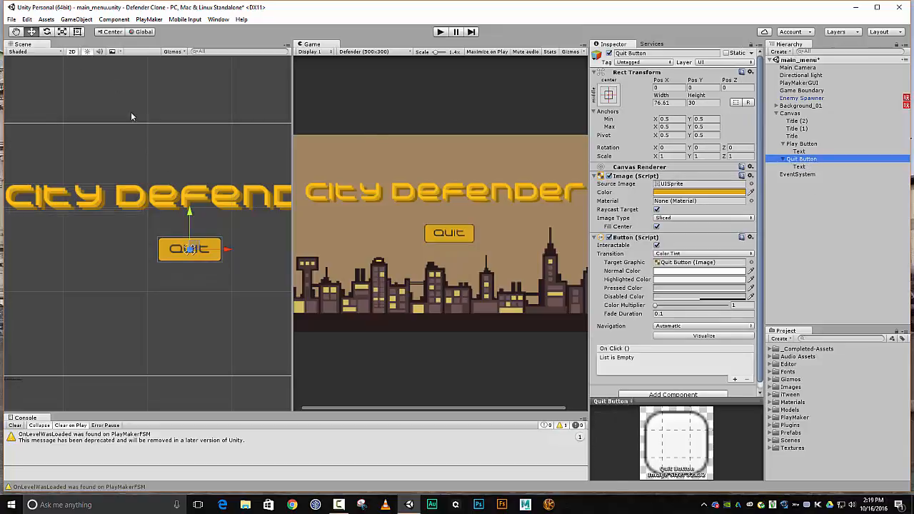
left_click_drag(189, 213, 184, 245)
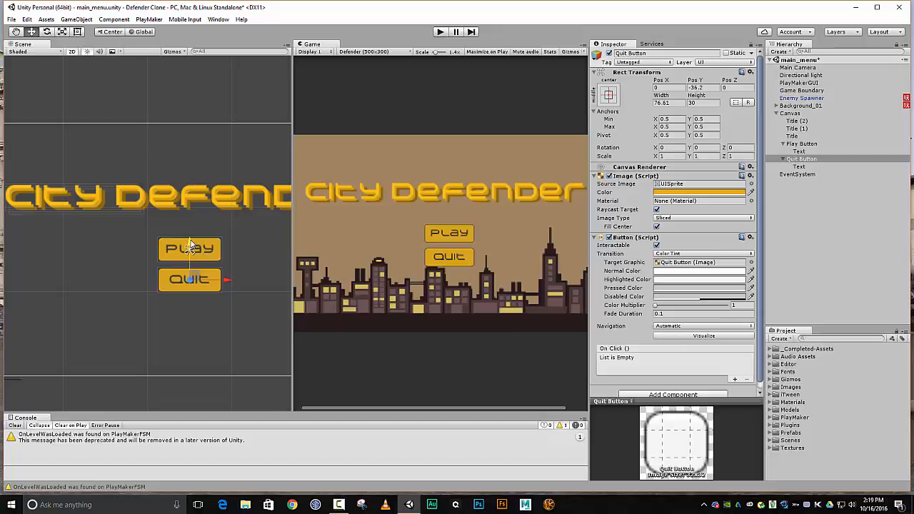
left_click(442, 32)
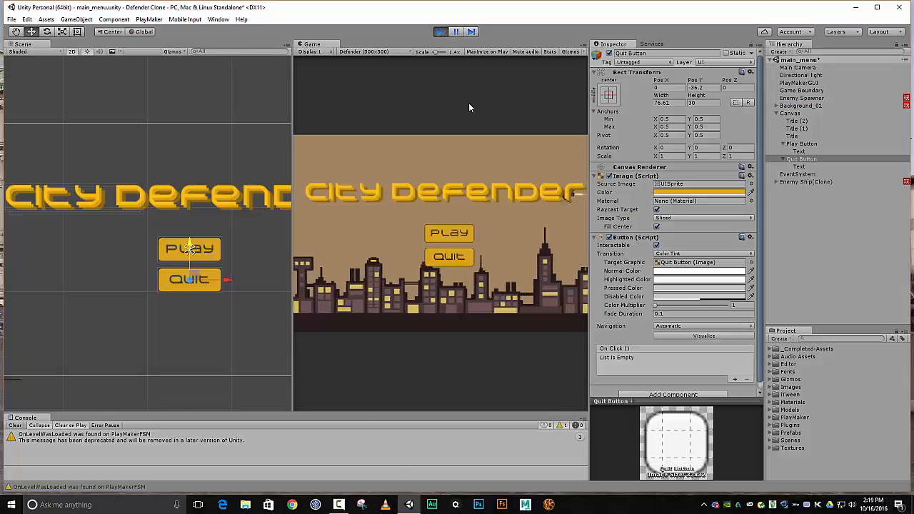
left_click(443, 33)
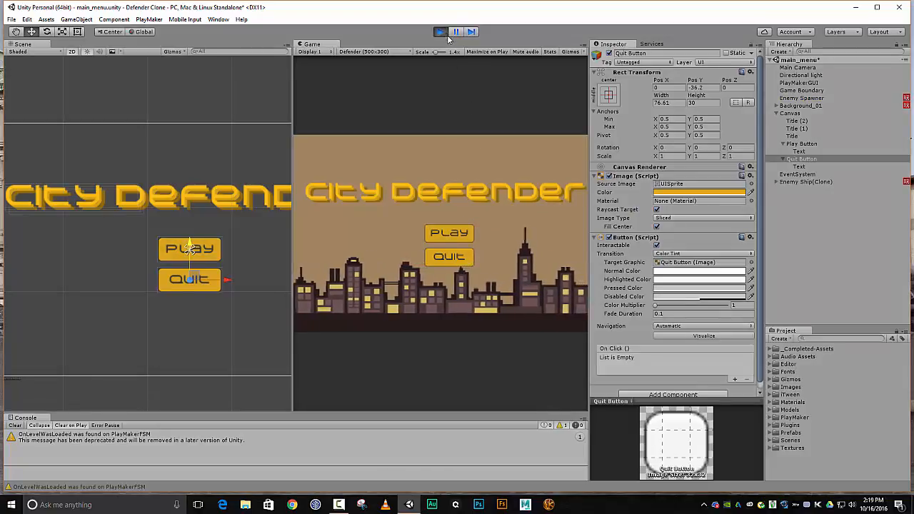
Darken the Quit Button's normal color to grey ACACACFF
left_click(693, 272)
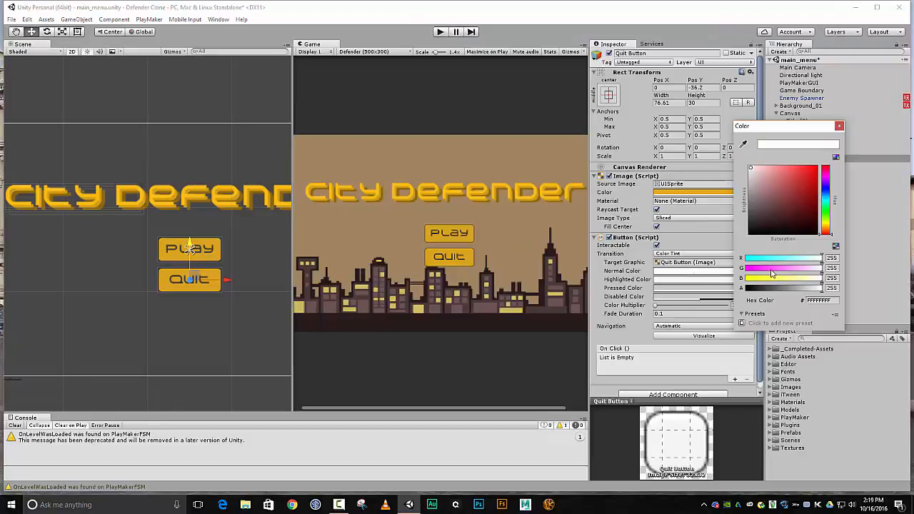
left_click(838, 126)
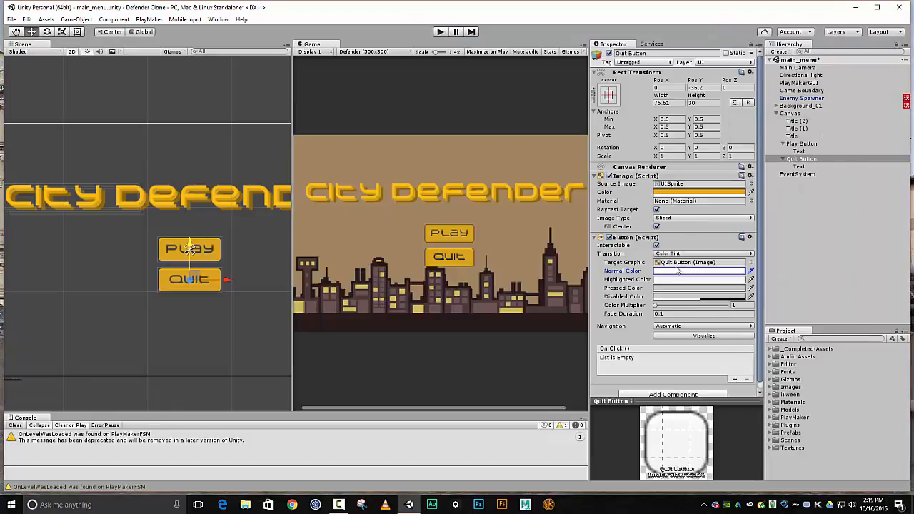
left_click(671, 275)
left_click_drag(751, 170, 749, 191)
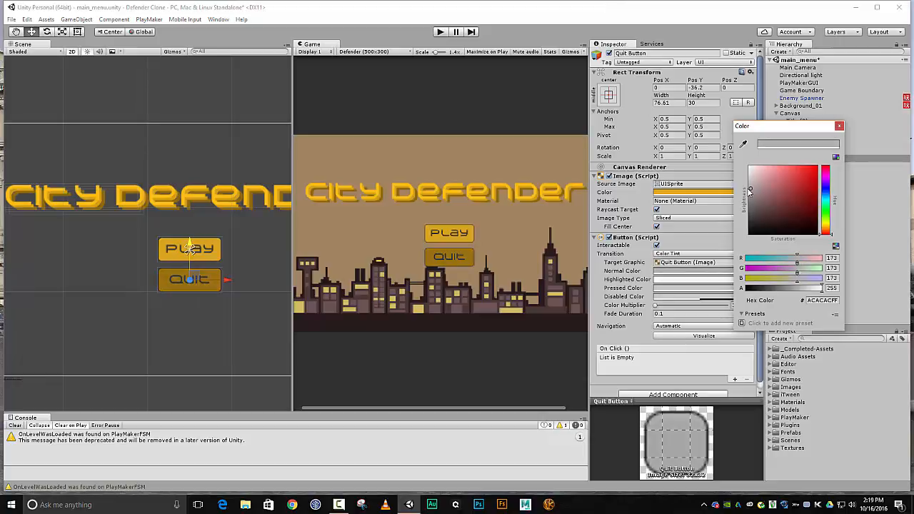
left_click(839, 126)
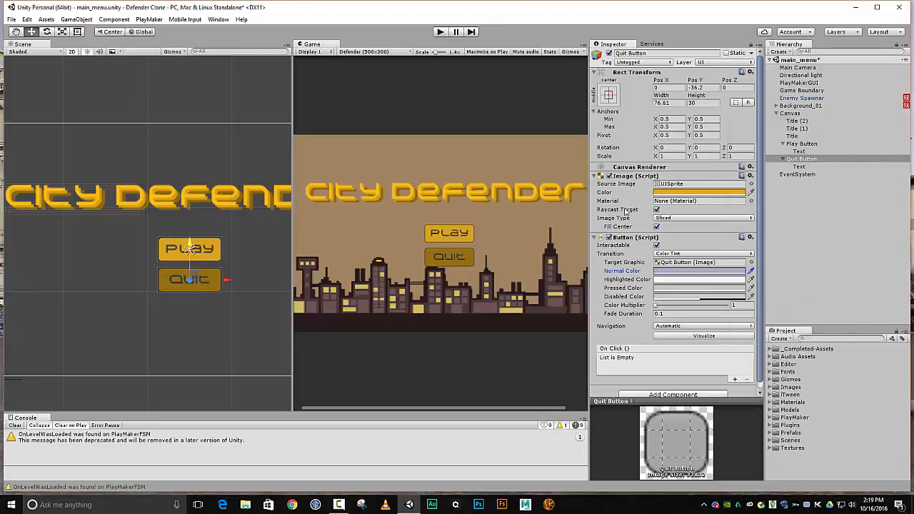
left_click(557, 253)
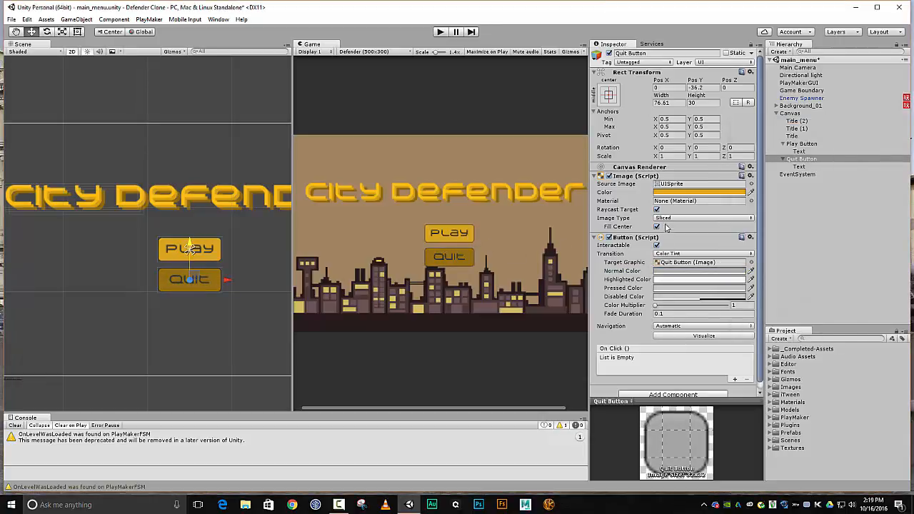
Darken the Play Button's normal color to matching grey with R, G and B each set to 173
left_click(806, 144)
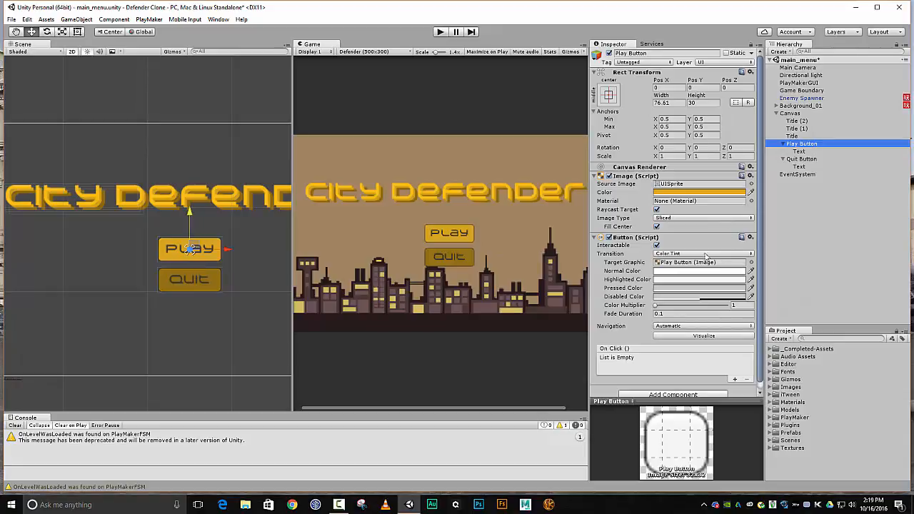
left_click(690, 270)
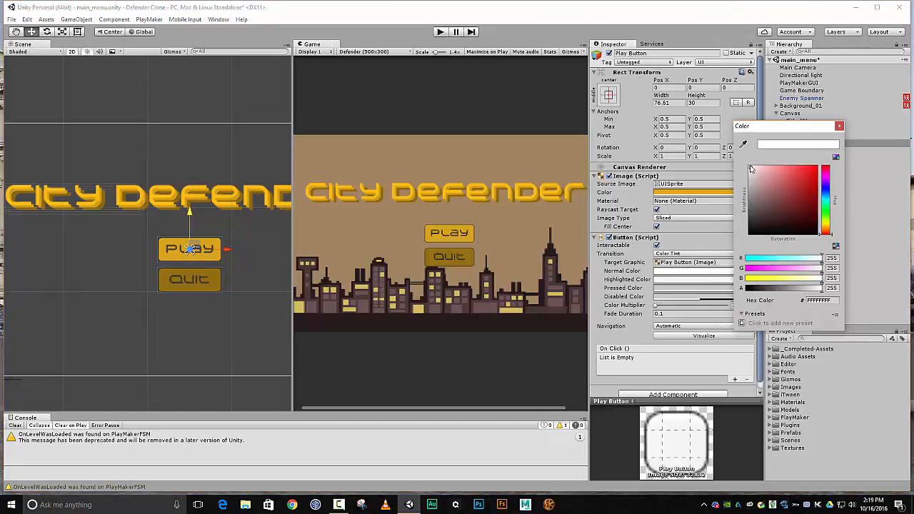
left_click_drag(750, 168, 748, 193)
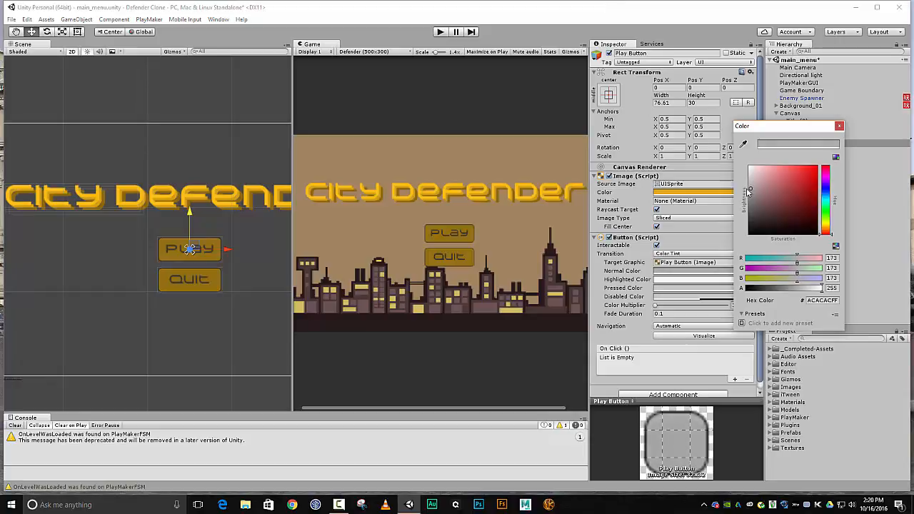
left_click(832, 257)
type("173")
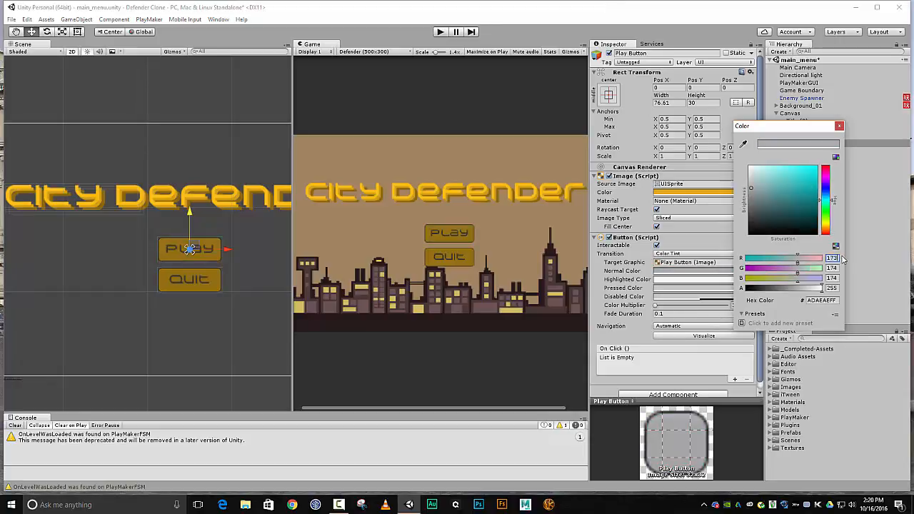
key("Tab")
type("173")
key("Tab")
type("173")
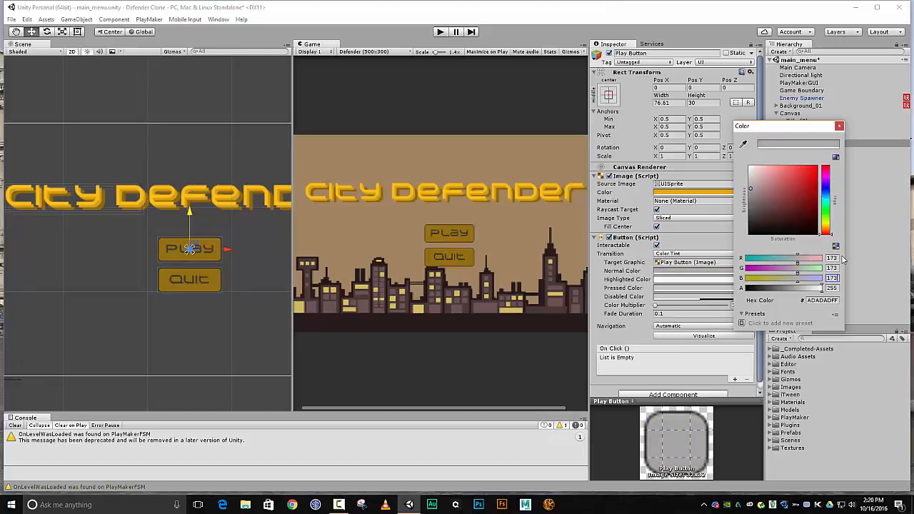
left_click(839, 126)
Play-test the menu with the darkened Play and Quit buttons and stop the test
left_click(439, 32)
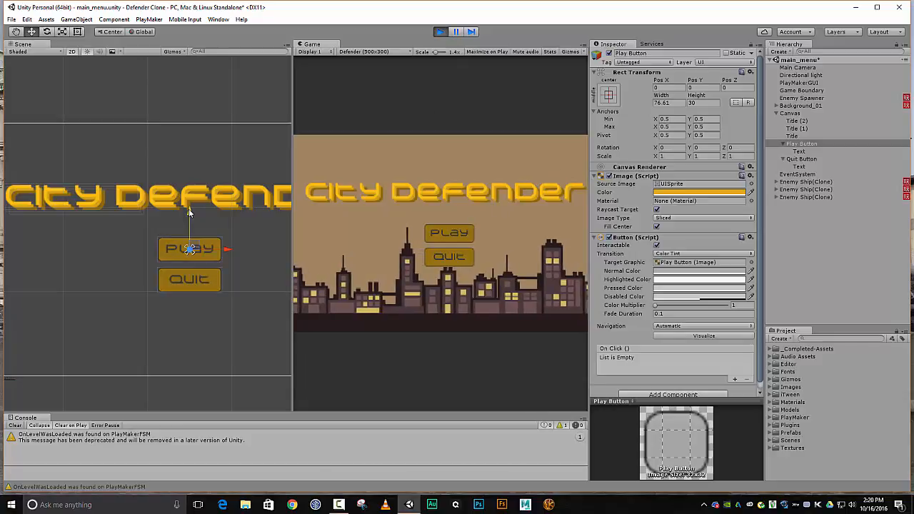
mouse_move(190, 206)
left_mouse_down()
mouse_move(189, 193)
mouse_move(192, 209)
left_mouse_up()
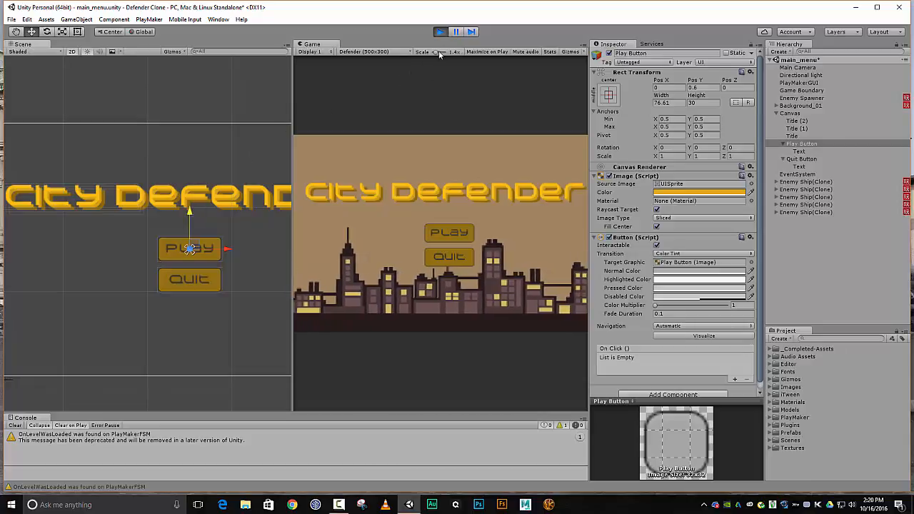
left_click(441, 32)
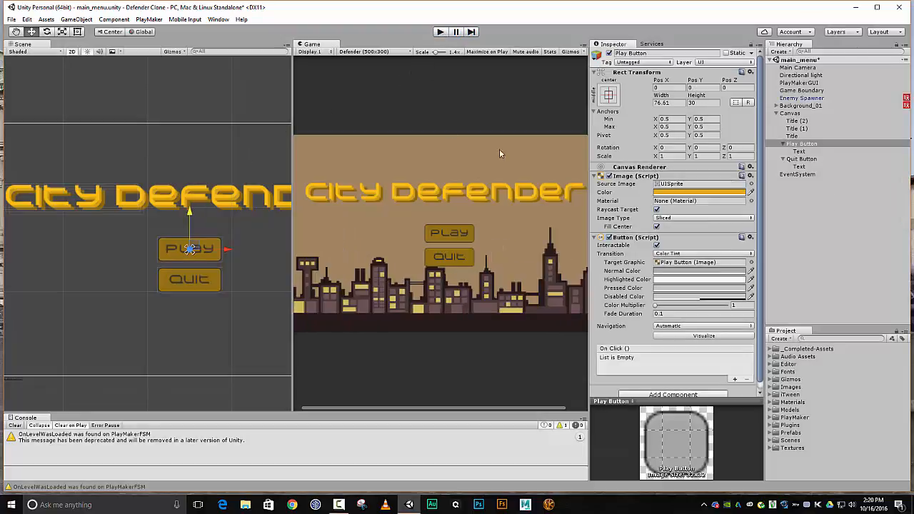
Move the Play and Quit buttons together down over the city skyline and briefly play-test the menu
left_click(802, 159, "shift")
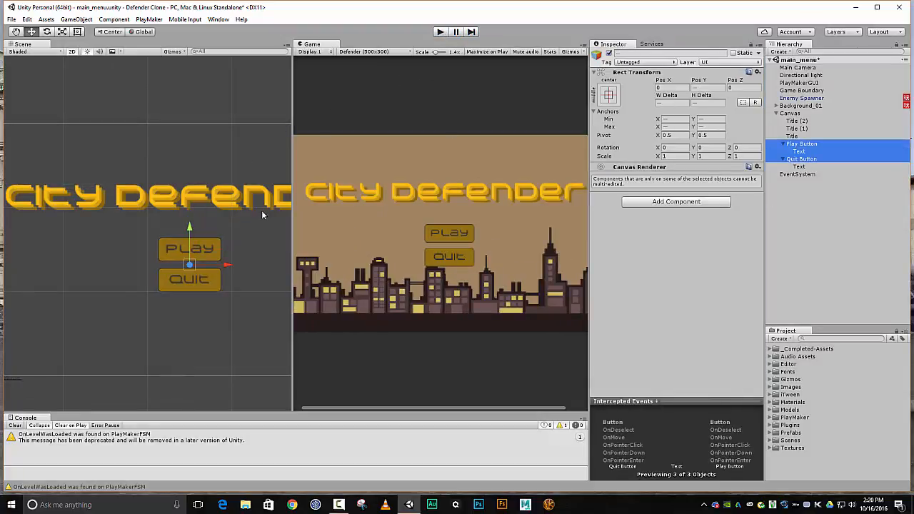
left_click_drag(189, 228, 184, 267)
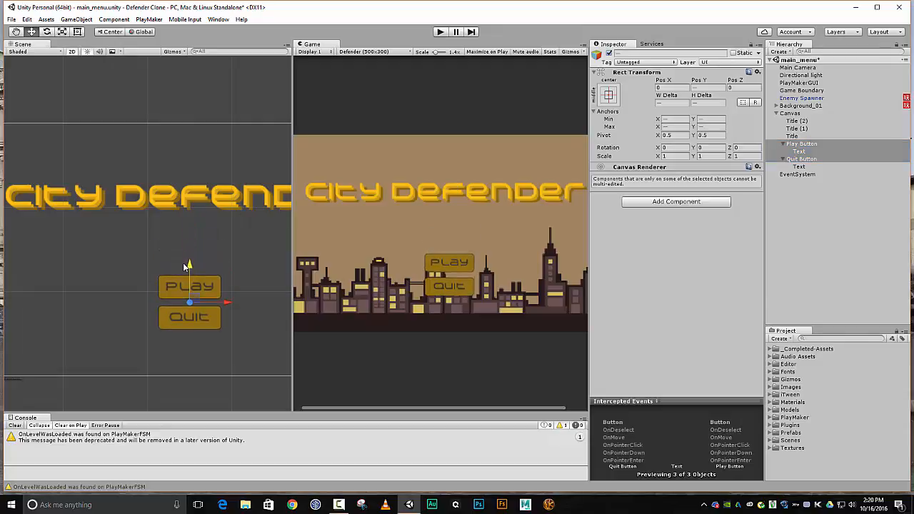
left_click(440, 32)
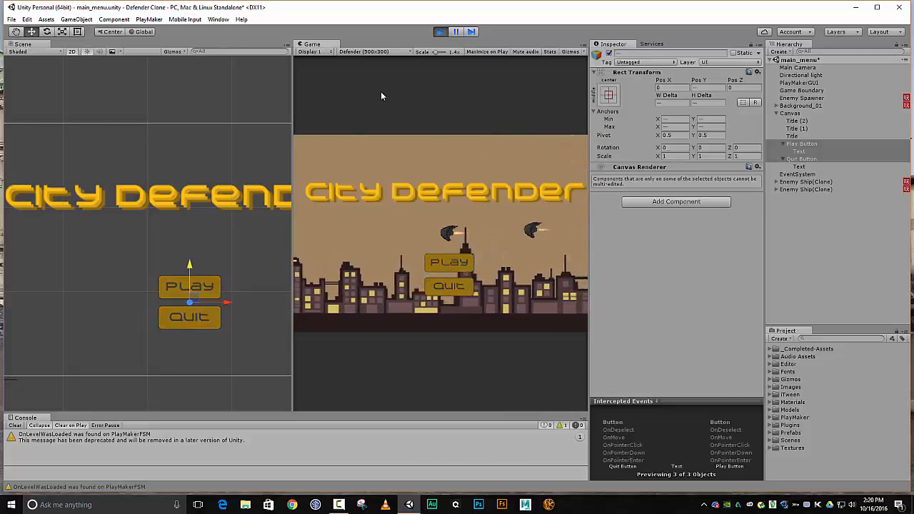
left_click(439, 31)
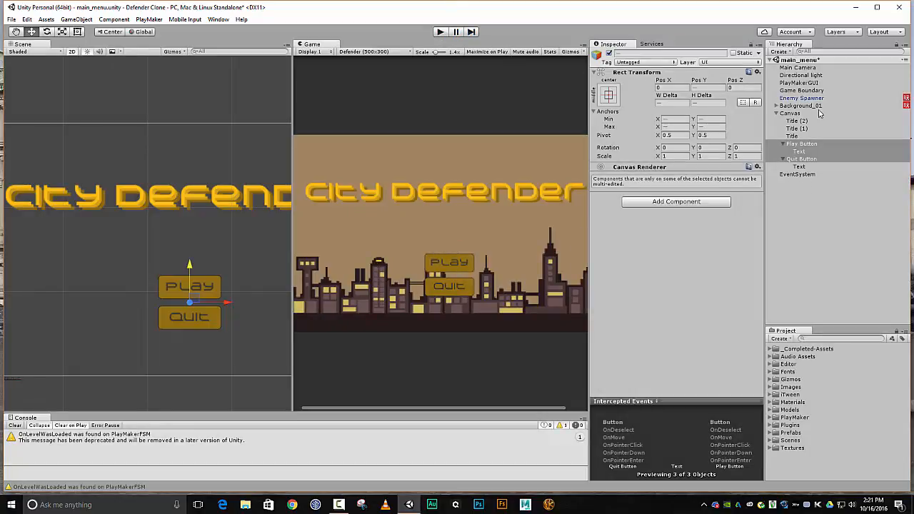
Add an Audio Source component to the Main Camera
left_click(798, 67)
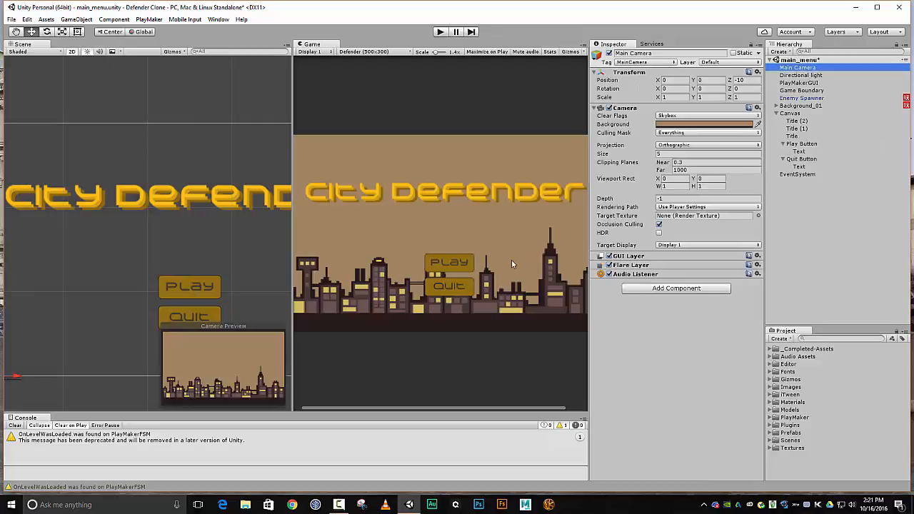
left_click(641, 289)
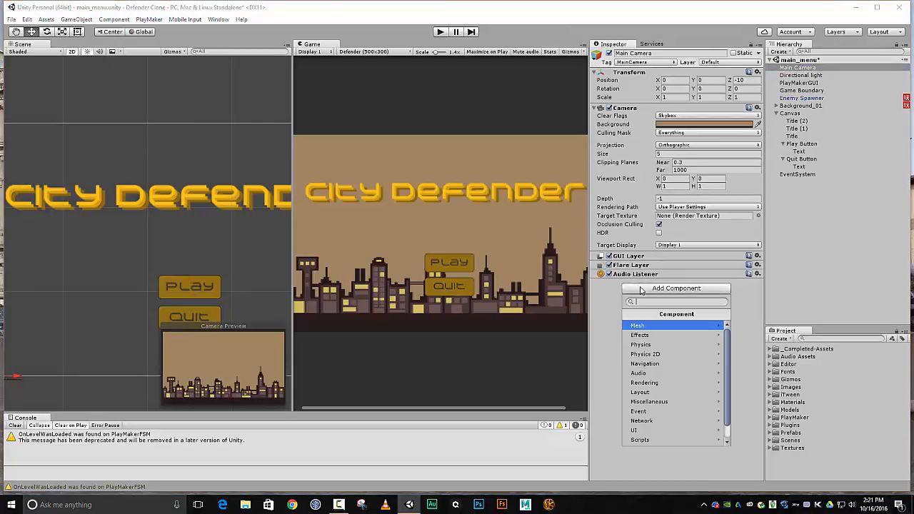
type("audio")
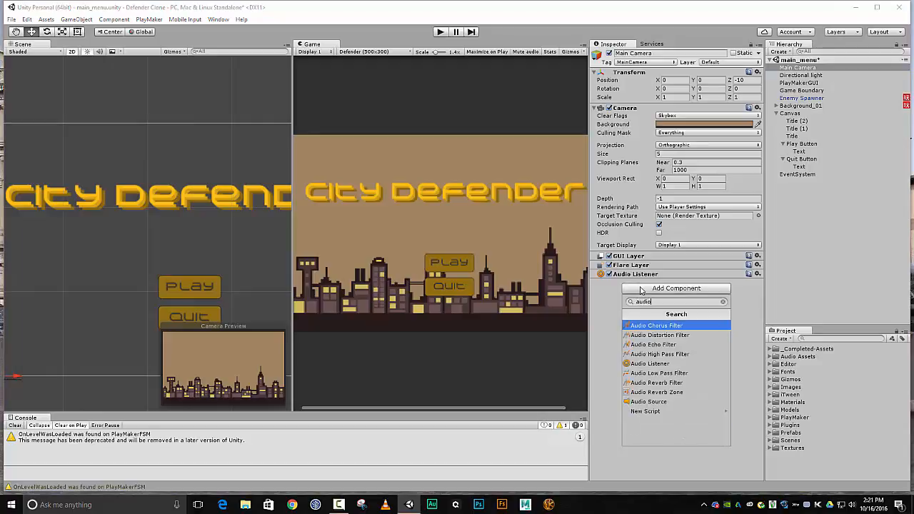
key("Down")
key("Down")
key("Down")
key("Down")
key("Down")
key("Down")
key("Down")
key("Down")
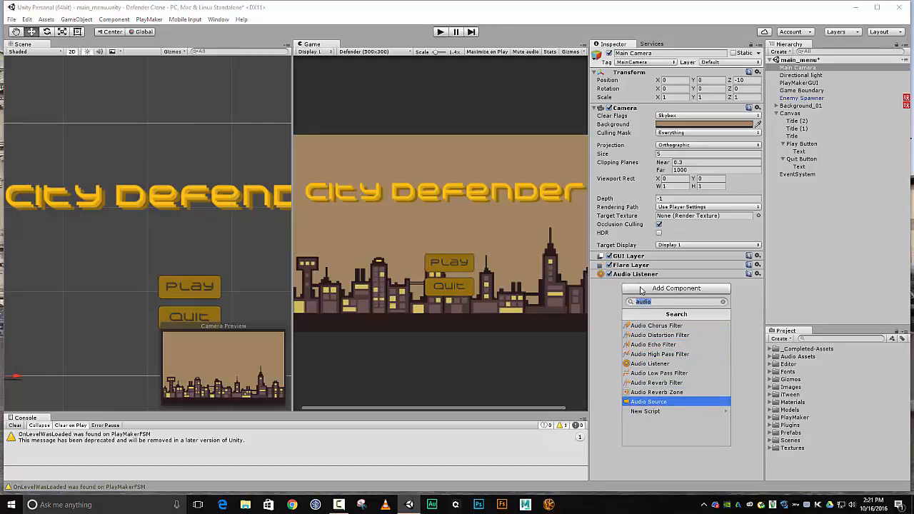
key("Return")
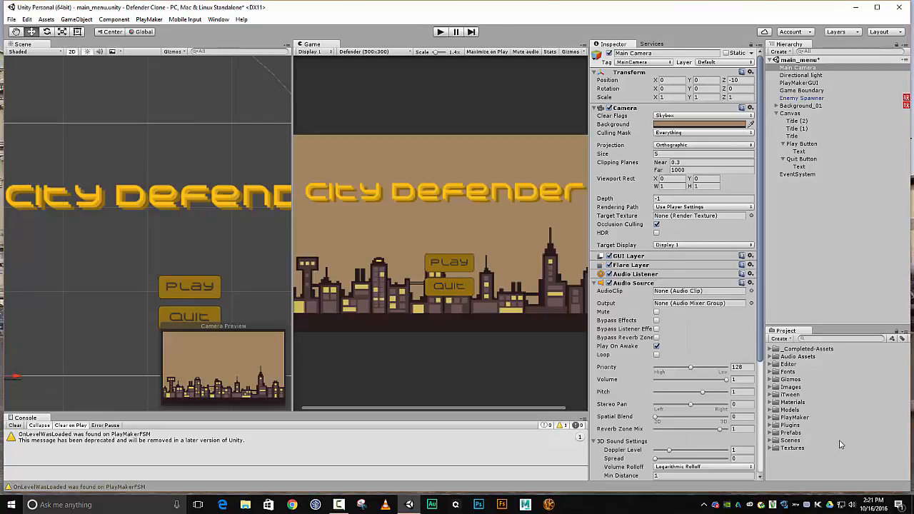
Assign the "04. Far Danger" track from the Sci-Fi Music Pack as the Main Camera's audio clip and enable looping
left_click(775, 356)
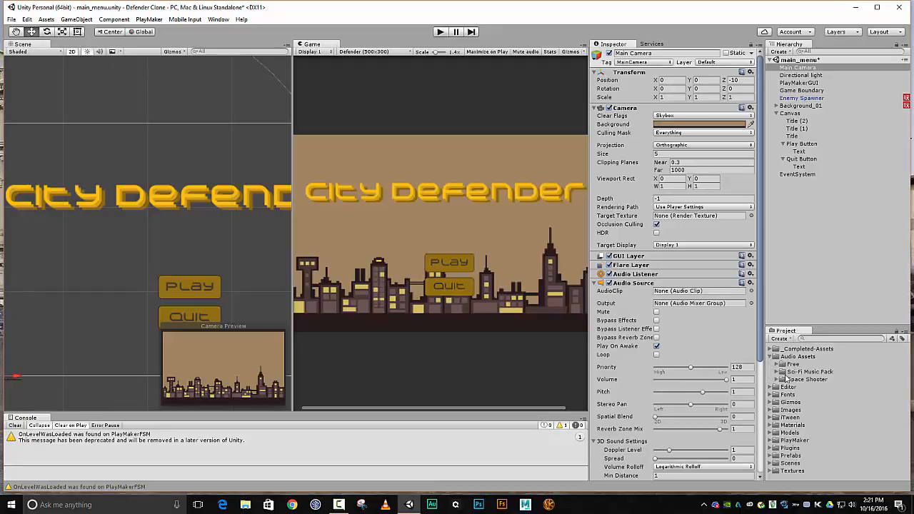
left_click(776, 372)
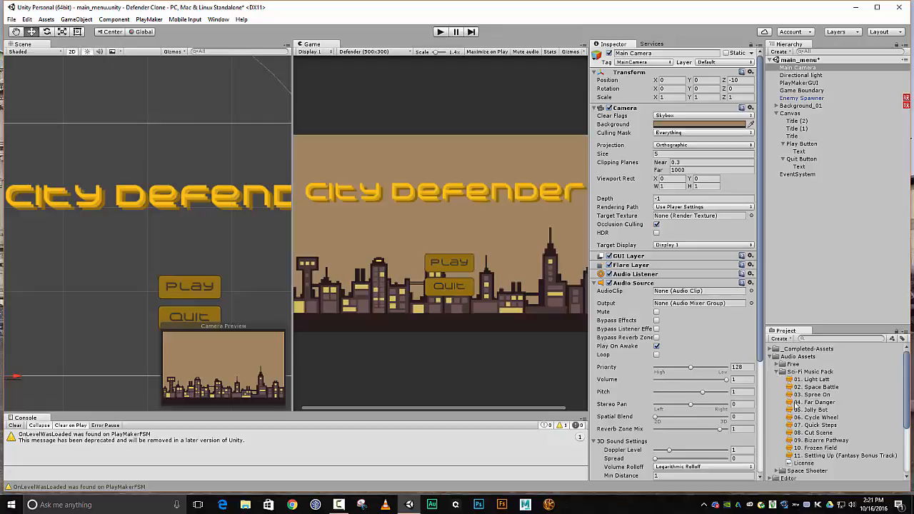
left_click(808, 403)
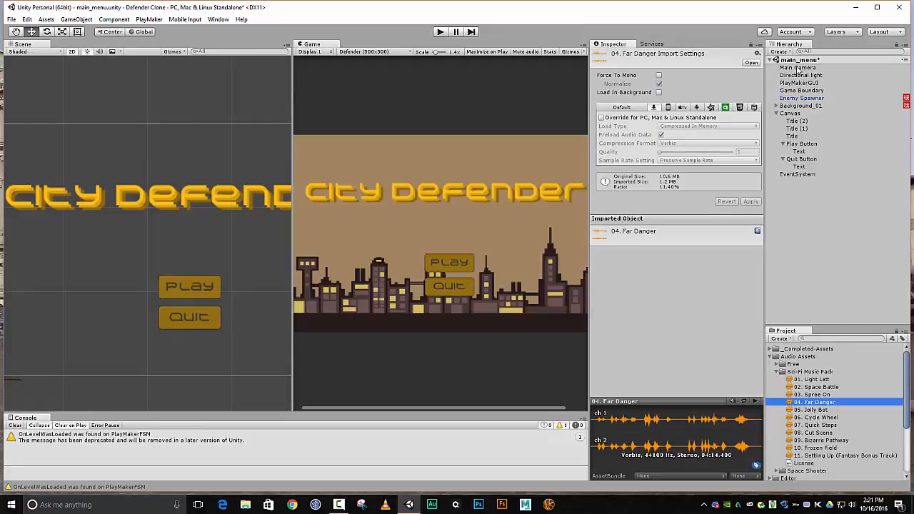
left_click(797, 68)
left_click_drag(824, 408, 693, 295)
left_click_drag(694, 293, 694, 293)
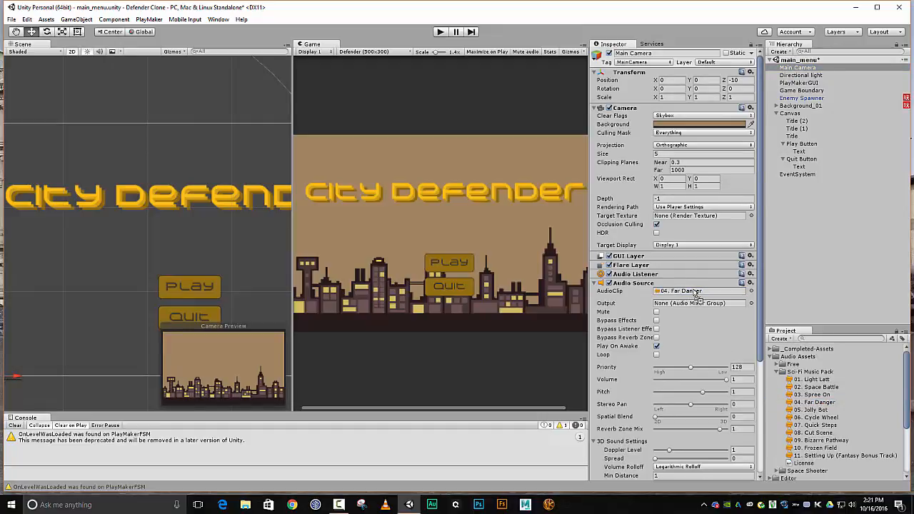
left_click(656, 355)
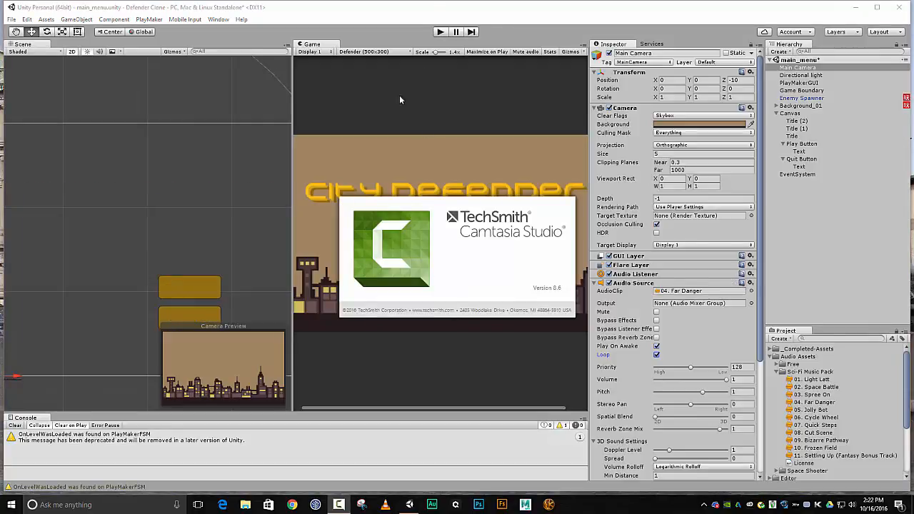
Play-test the menu with its background music, return to Unity from Camtasia Studio and stop the test
left_click(439, 17)
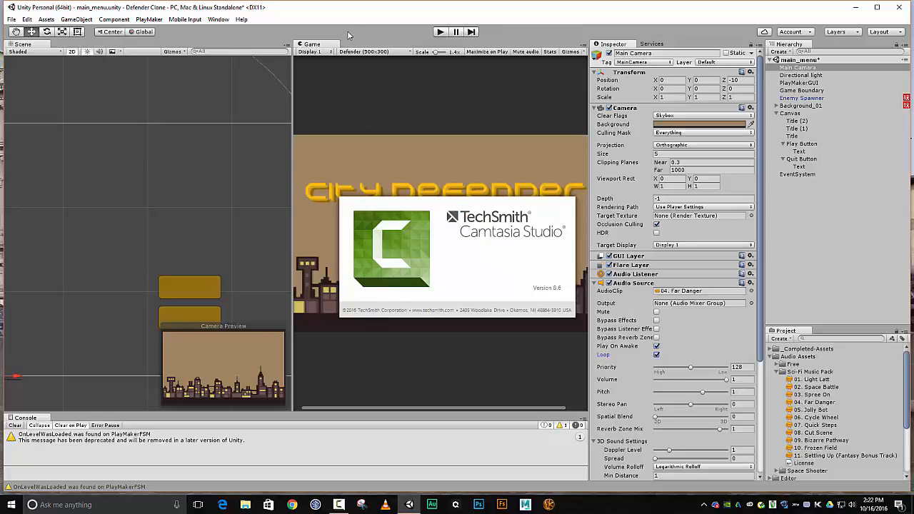
left_click(439, 33)
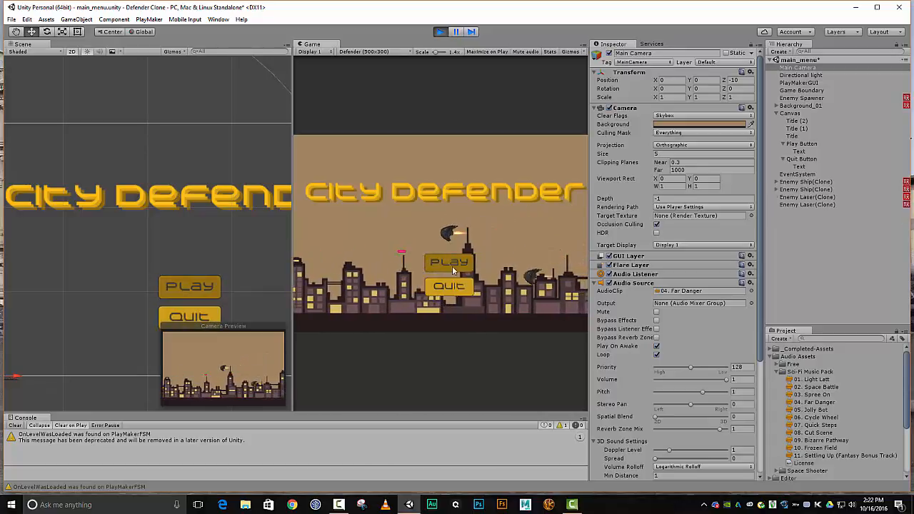
key("F10")
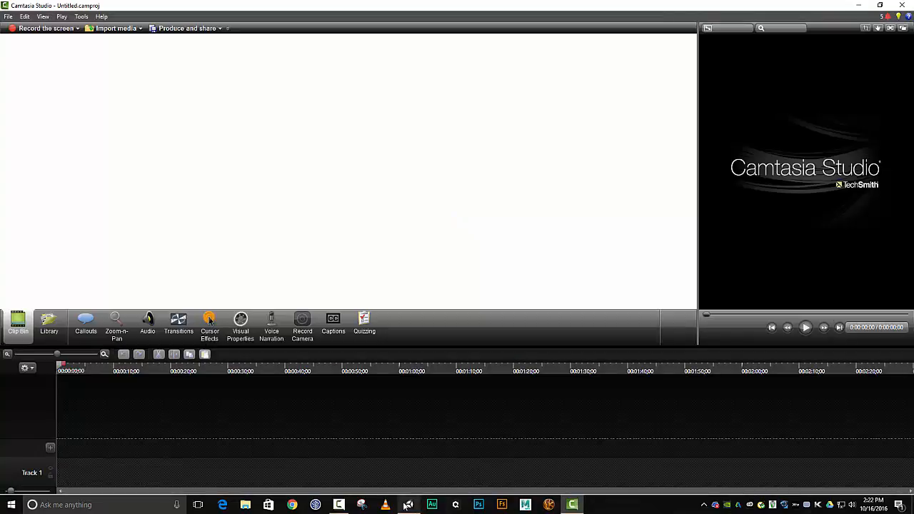
left_click(408, 505)
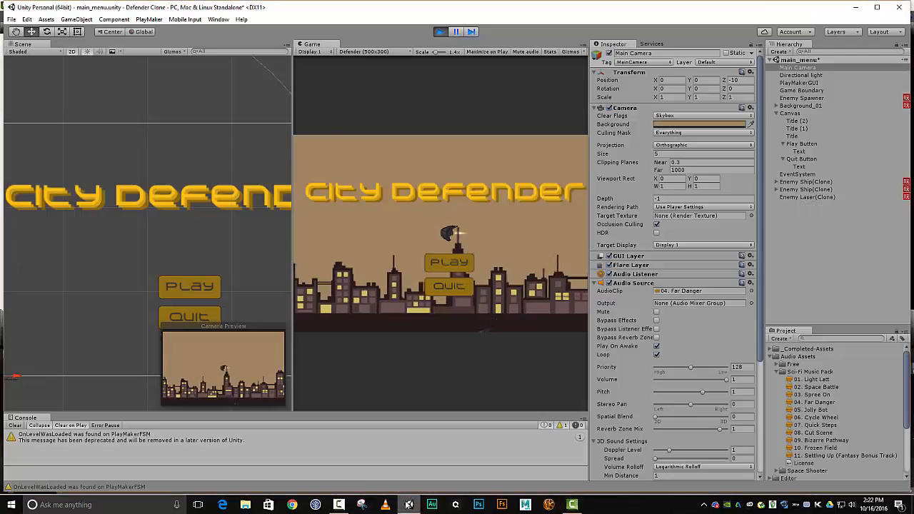
left_click(437, 32)
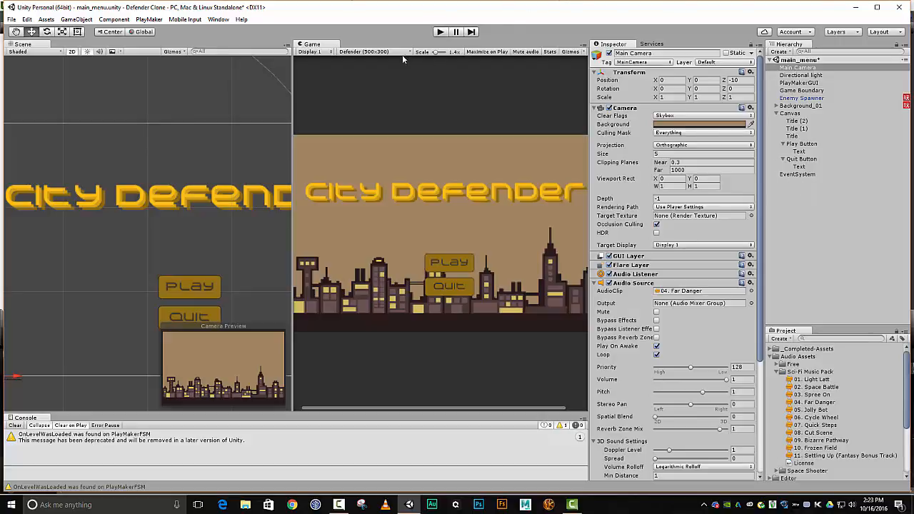
Create an empty game object in the main menu scene and name it "Button Responder"
left_click(89, 20)
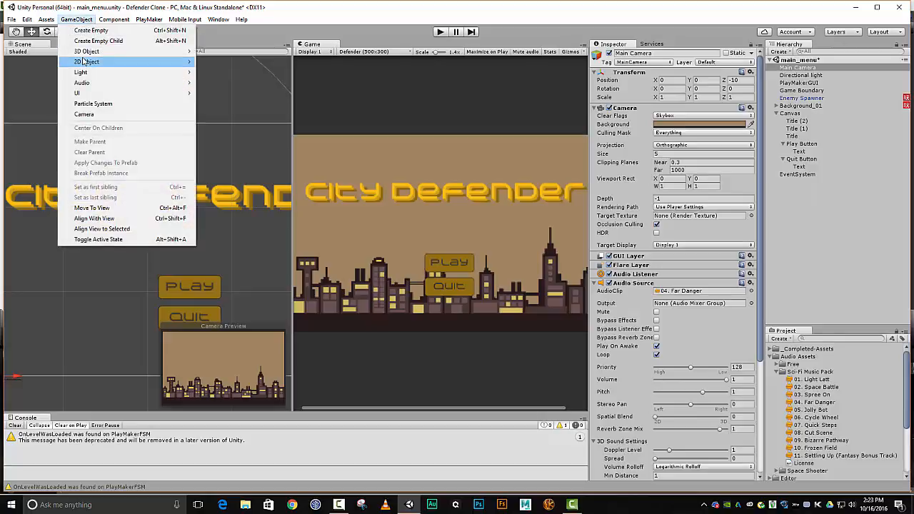
mouse_move(89, 51)
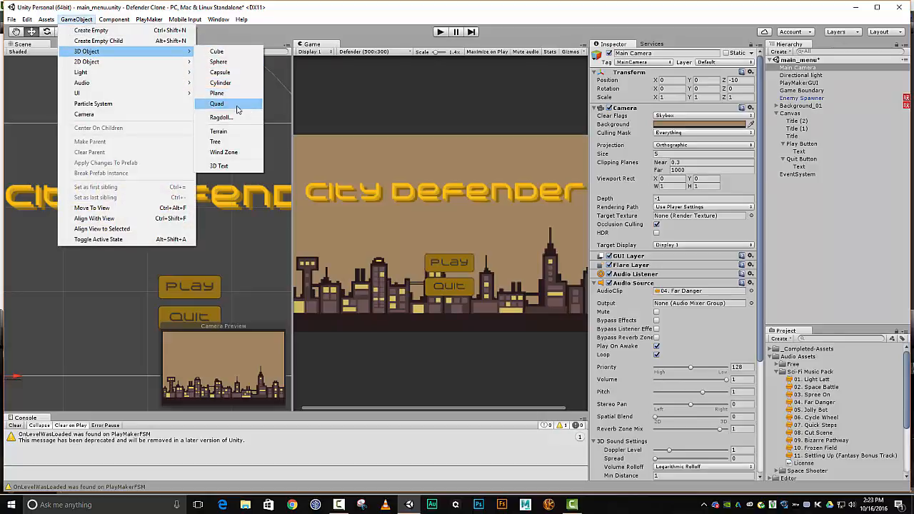
left_click(139, 31)
left_click(659, 55)
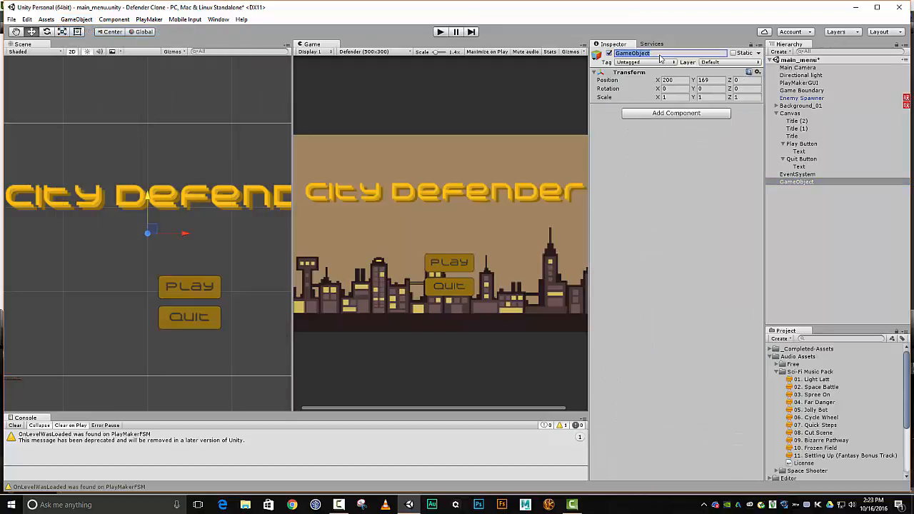
type("Button Responder")
key("Return")
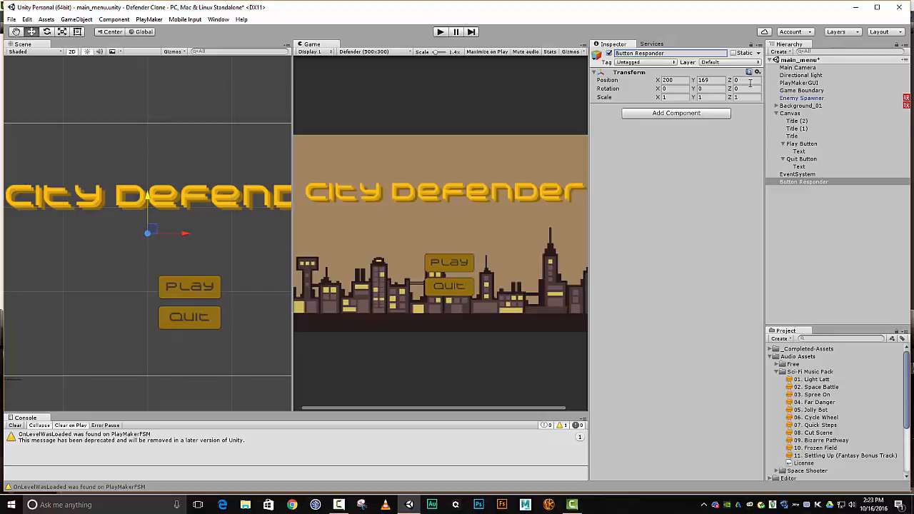
Add a PlayMakerFSM component to the Button Responder object
left_click(694, 114)
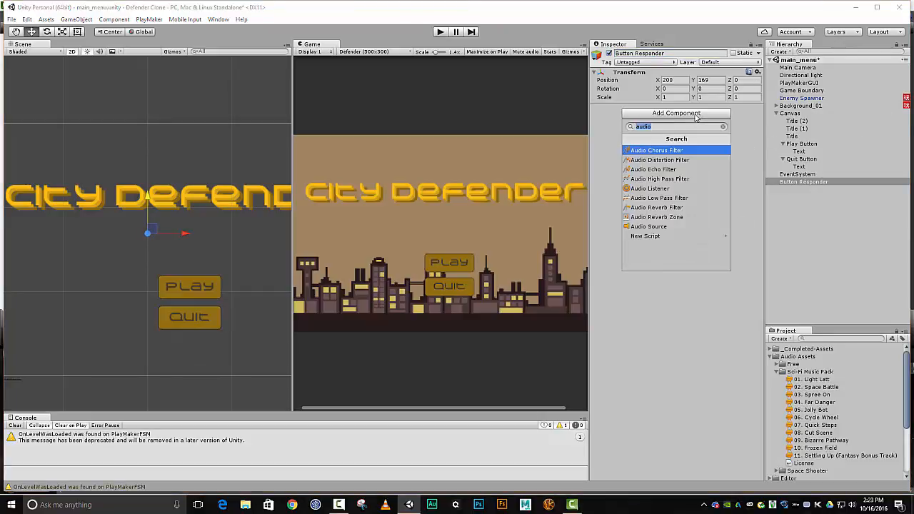
left_click(723, 127)
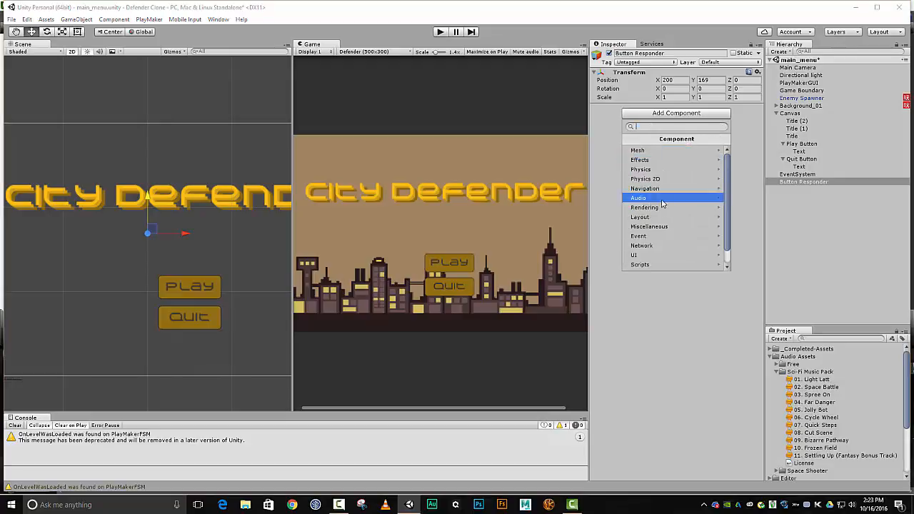
scroll(646, 266, "down", 2)
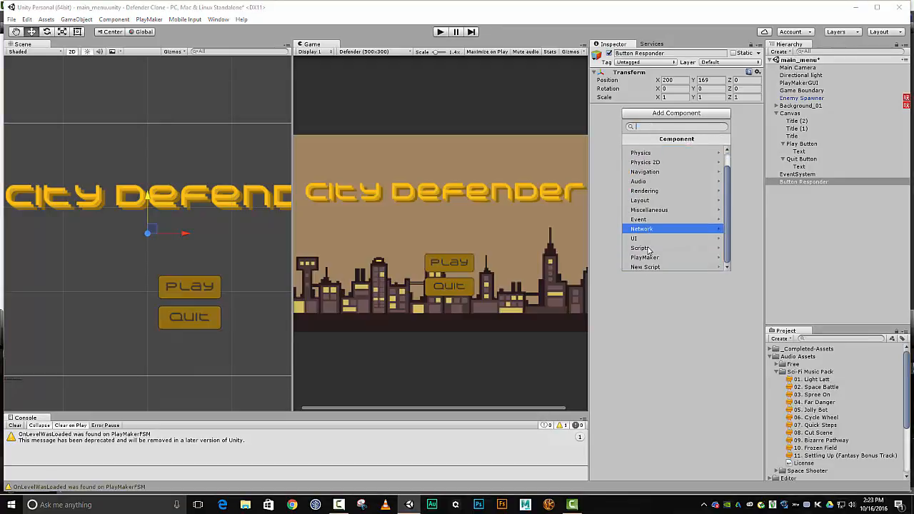
left_click(649, 263)
left_click(688, 144)
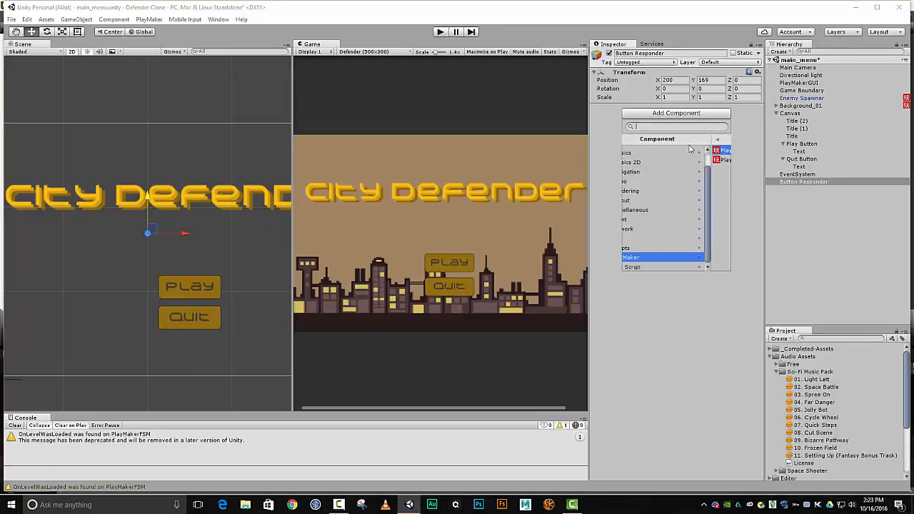
left_click(646, 257)
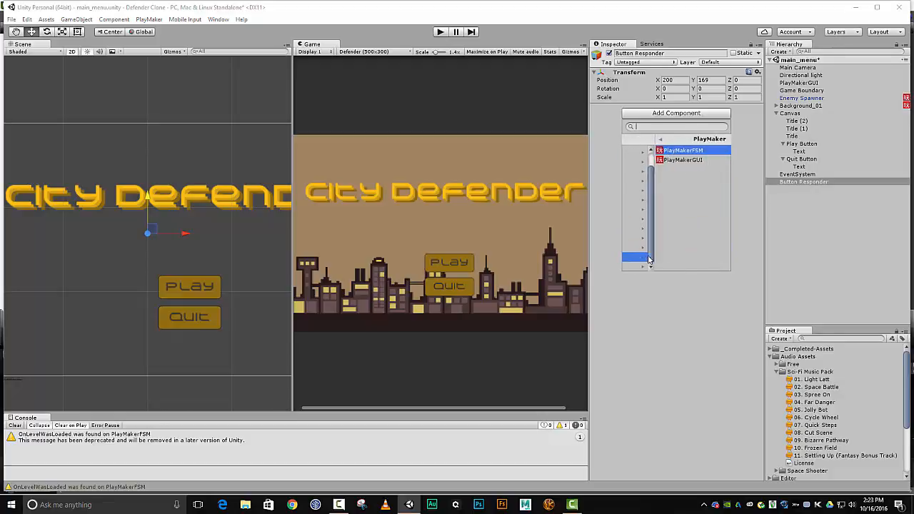
left_click(657, 152)
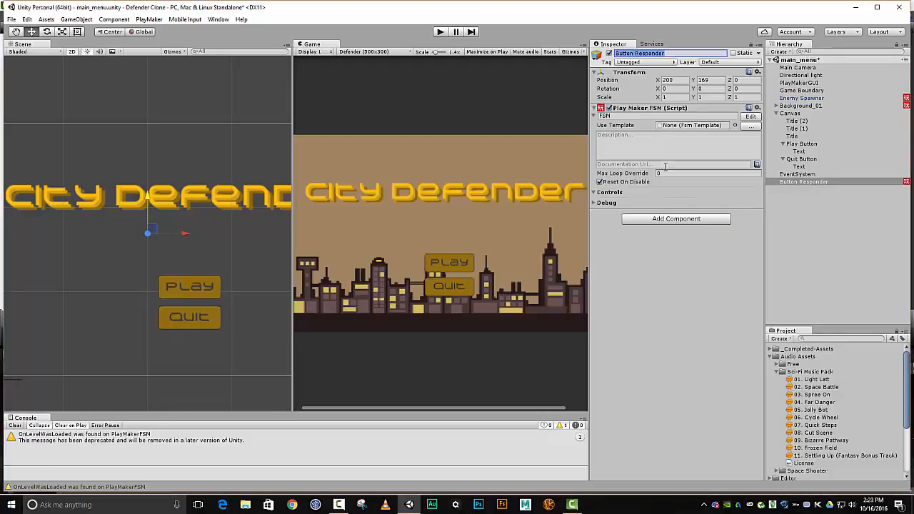
Name the Button Responder's FSM "Start Button" and open it in the PlayMaker editor
left_click(622, 117)
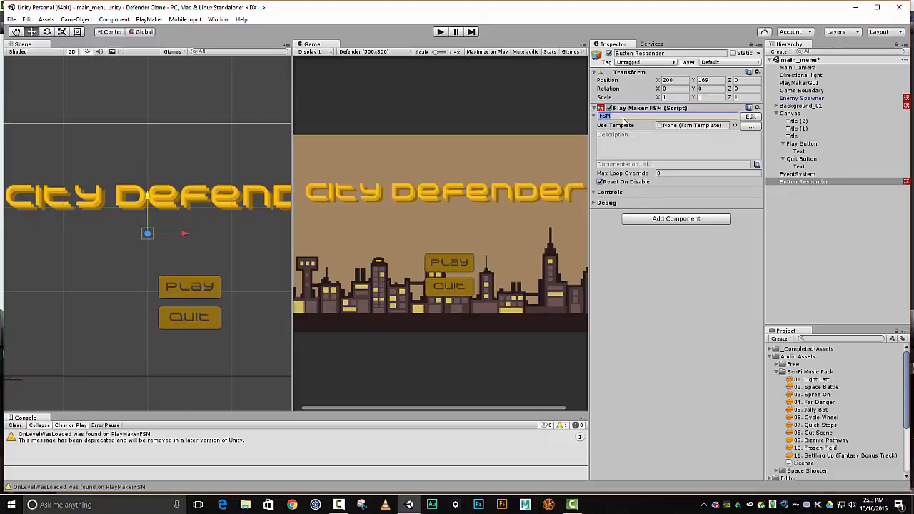
type("Start Button")
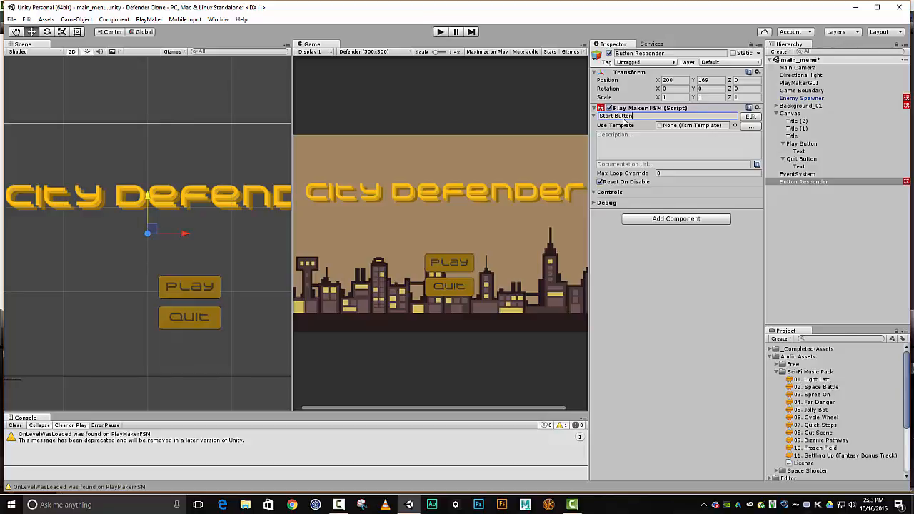
left_click(756, 116)
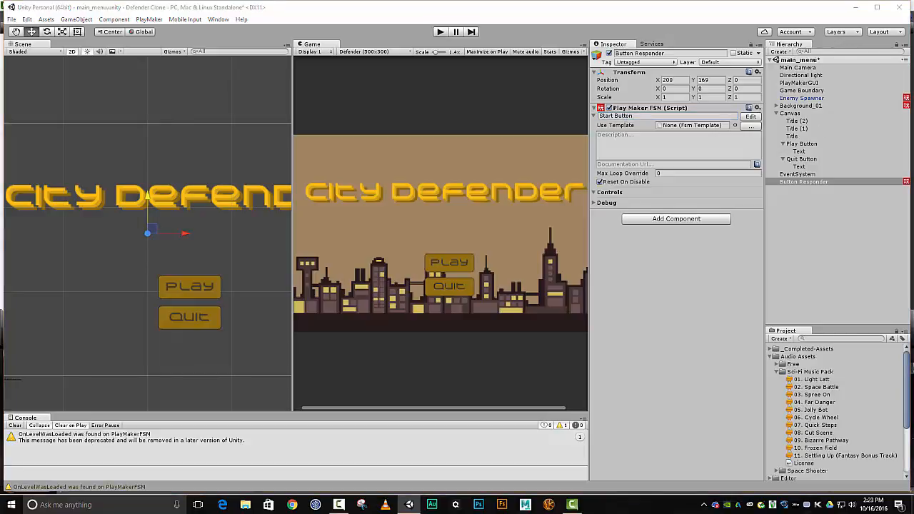
left_click_drag(913, 114, 348, 77)
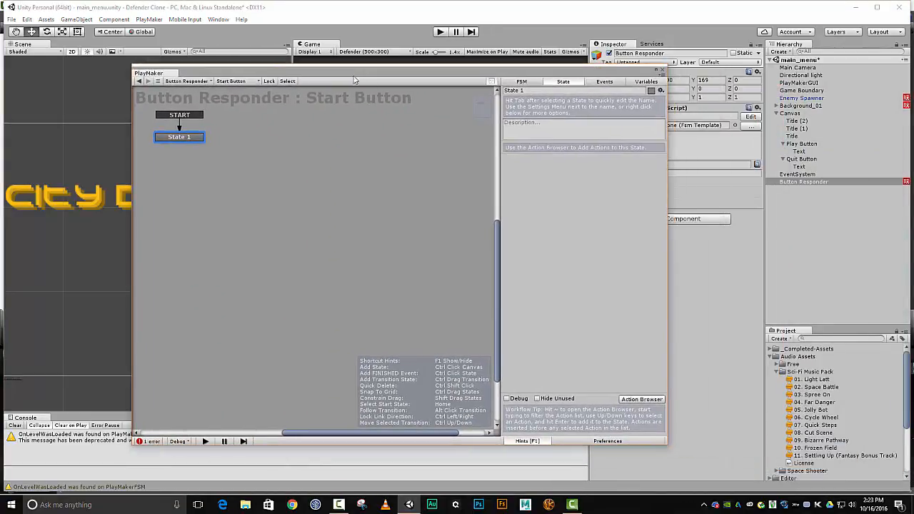
Search PlayMaker's actions for "on gui", then close the action browser and the FSM editor
left_click(641, 399)
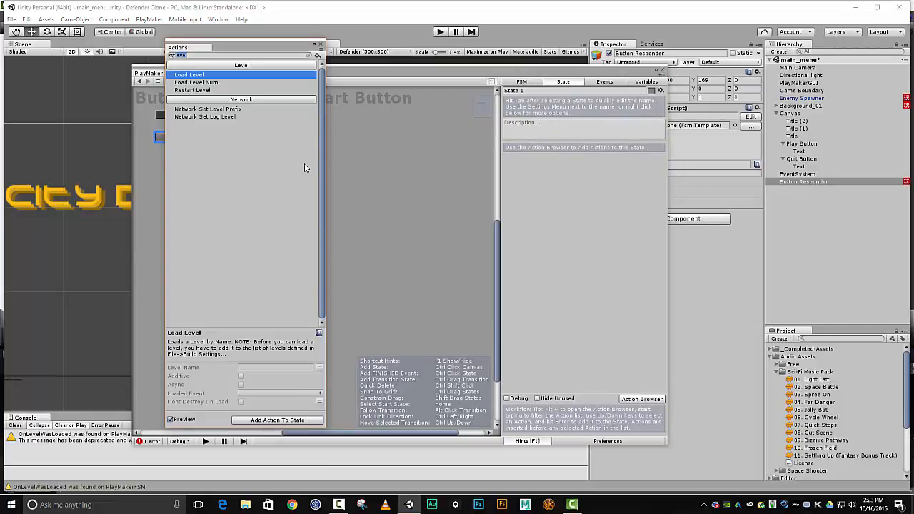
type("gui")
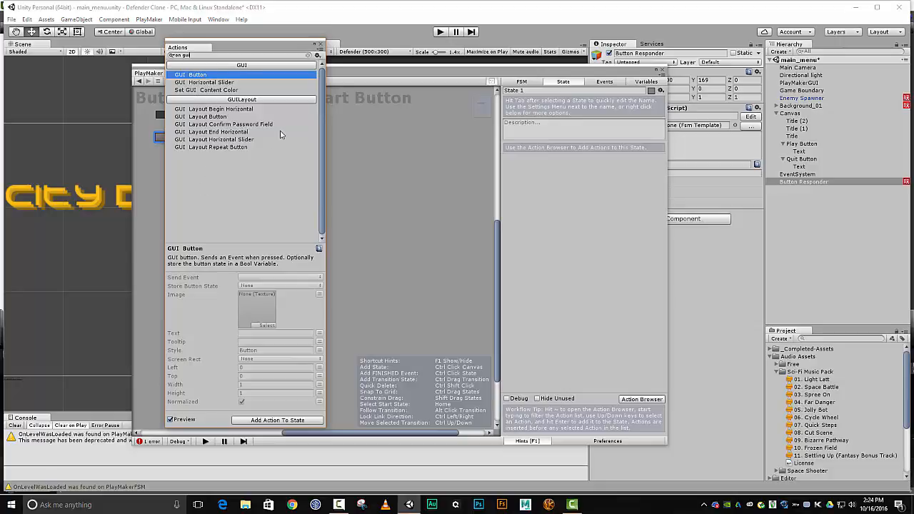
left_click(321, 44)
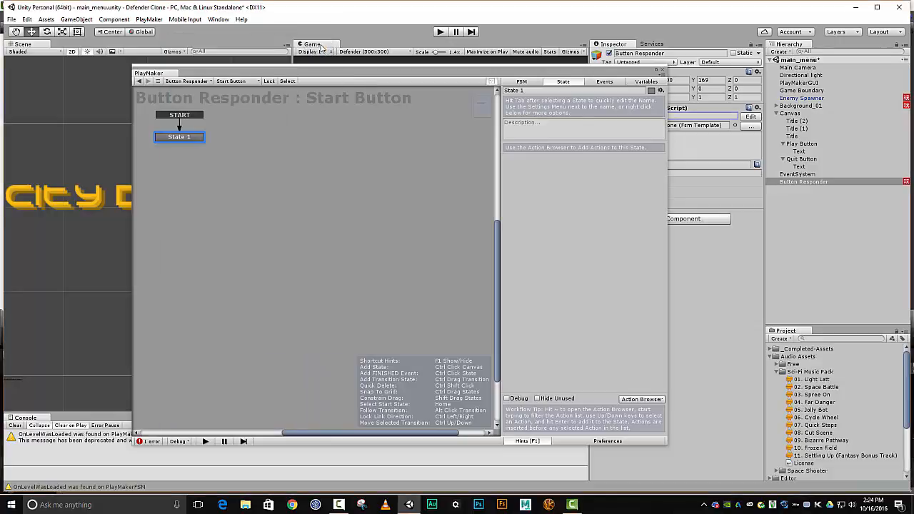
left_click(661, 71)
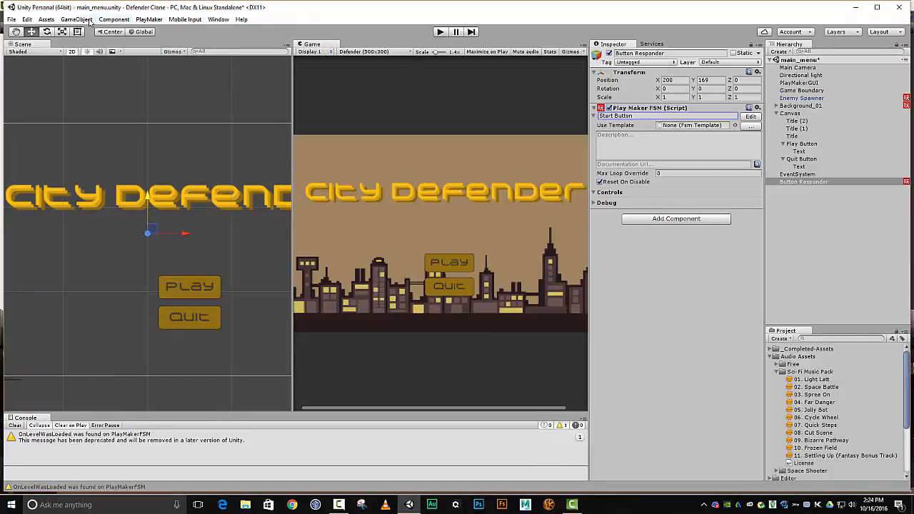
Open PlayMaker's add-ons download page and bring its Chrome window into view over Unity
left_click(152, 20)
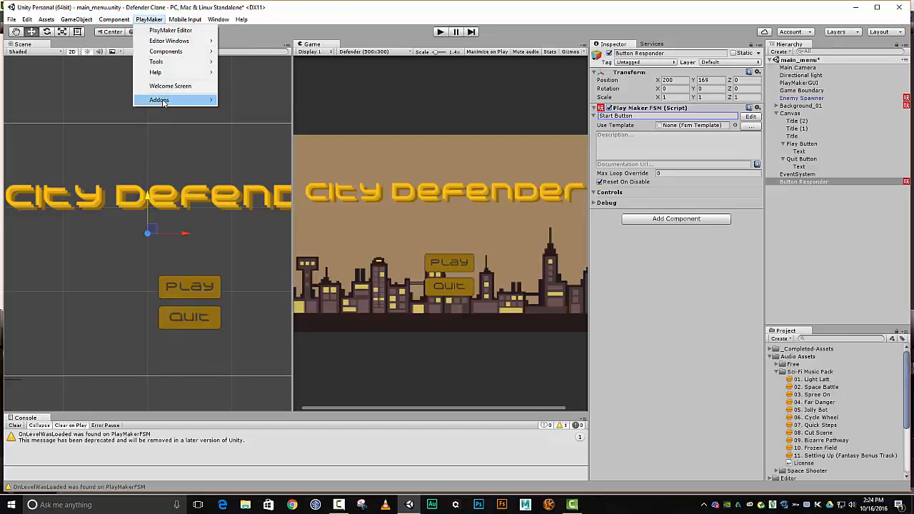
mouse_move(163, 102)
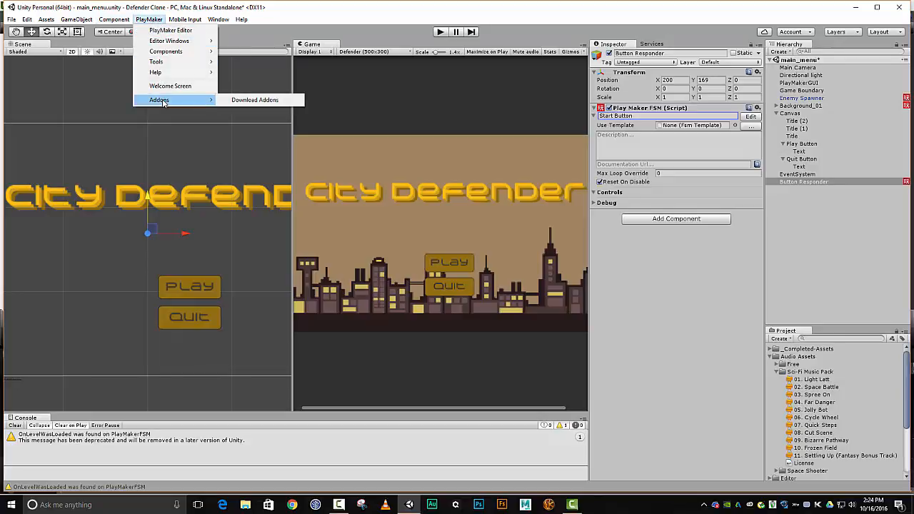
left_click(258, 100)
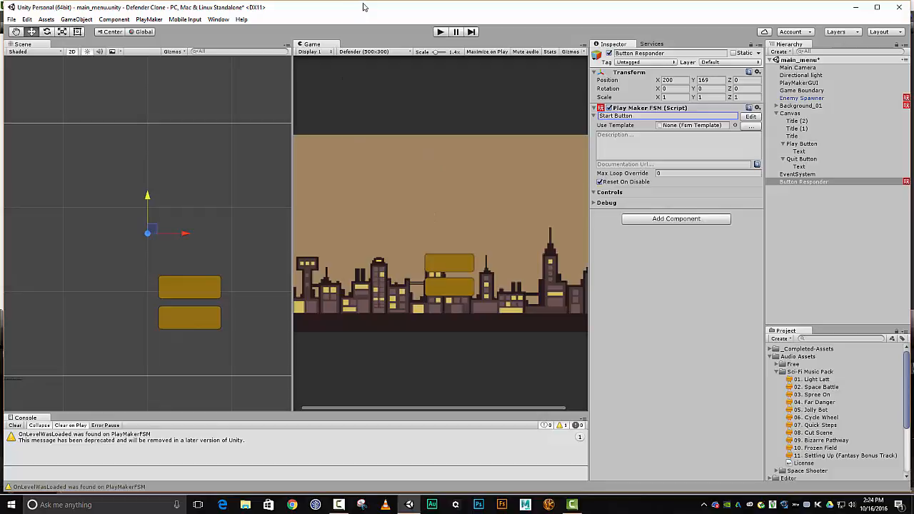
mouse_move(574, 508)
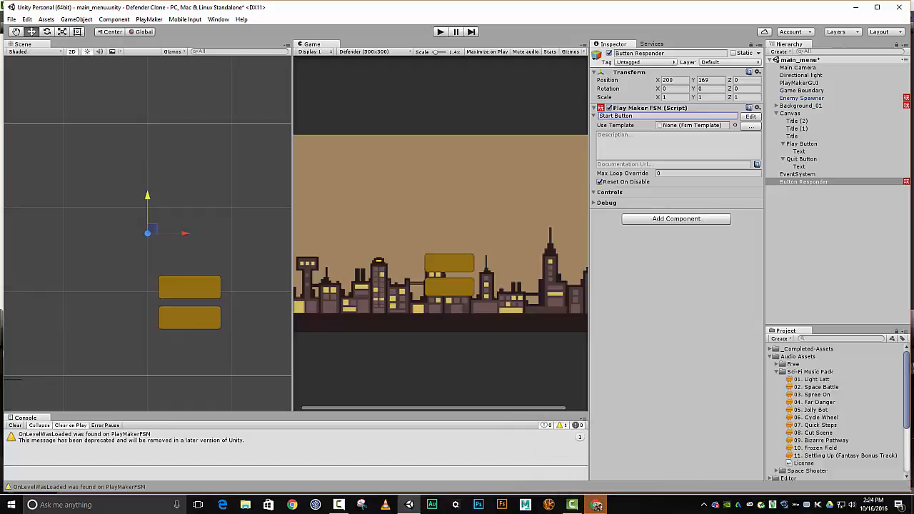
left_click(597, 506)
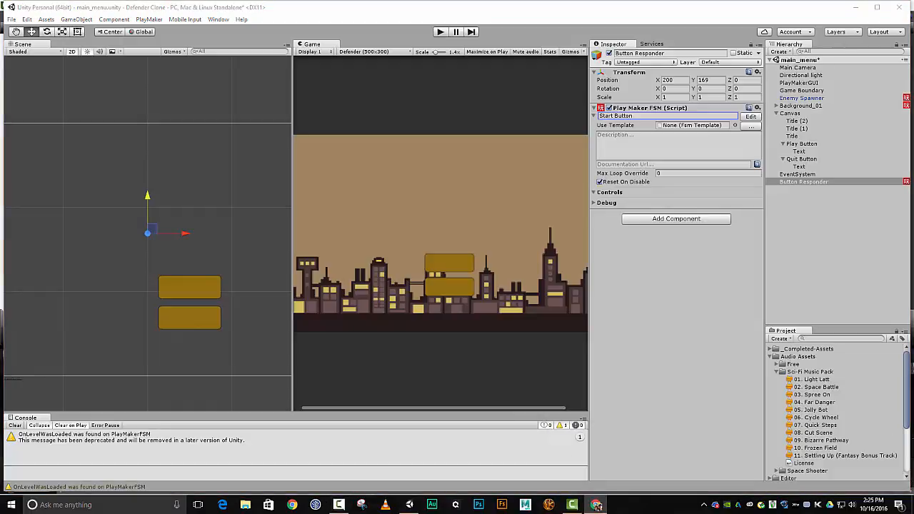
left_click_drag(314, 196, 427, 48)
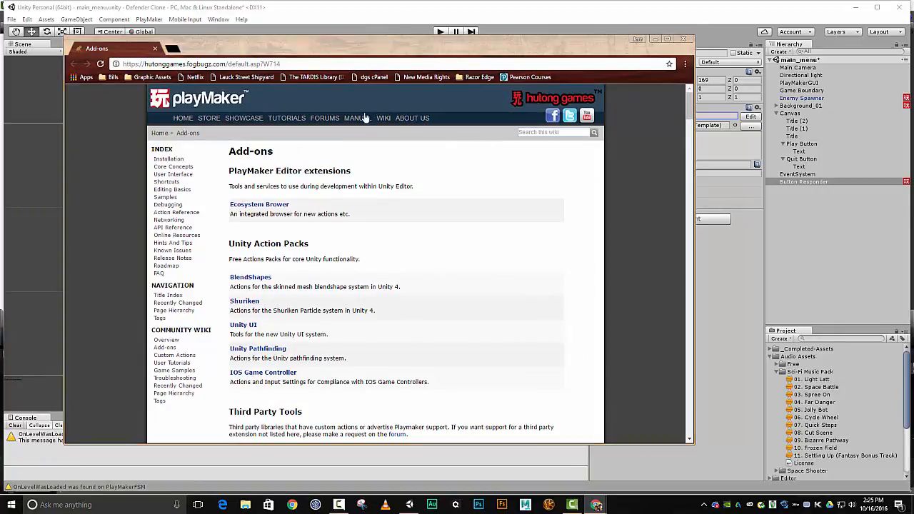
Open the Ecosystem Browser add-on page, look through its description and download the EcosystemBrowser Package
left_click(257, 206)
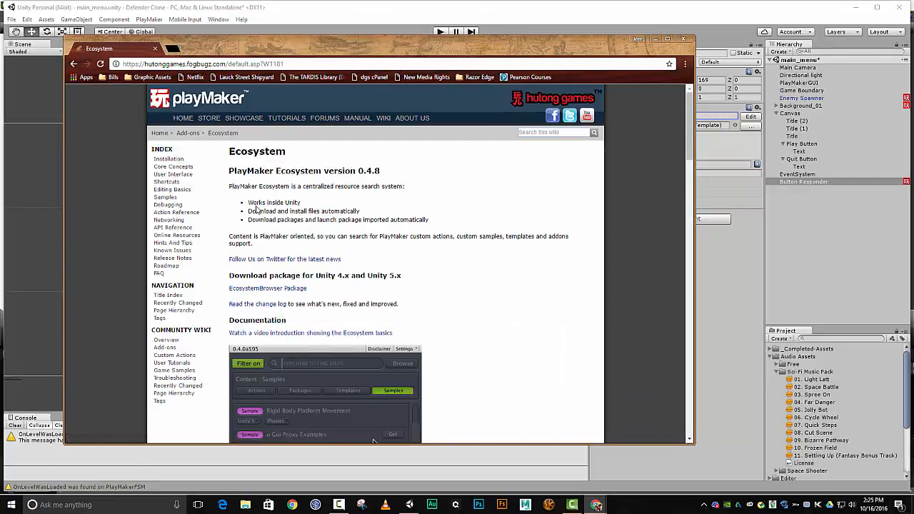
scroll(256, 206, "down", 5)
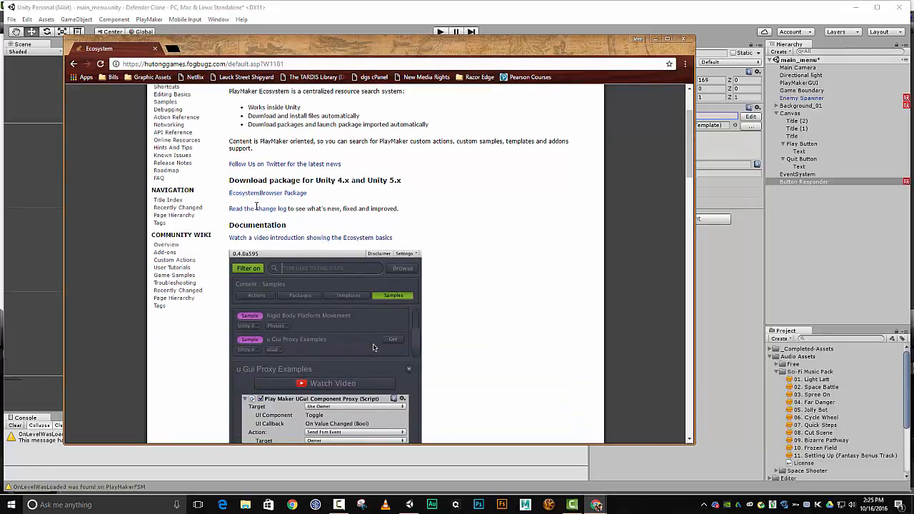
scroll(256, 207, "down", 15)
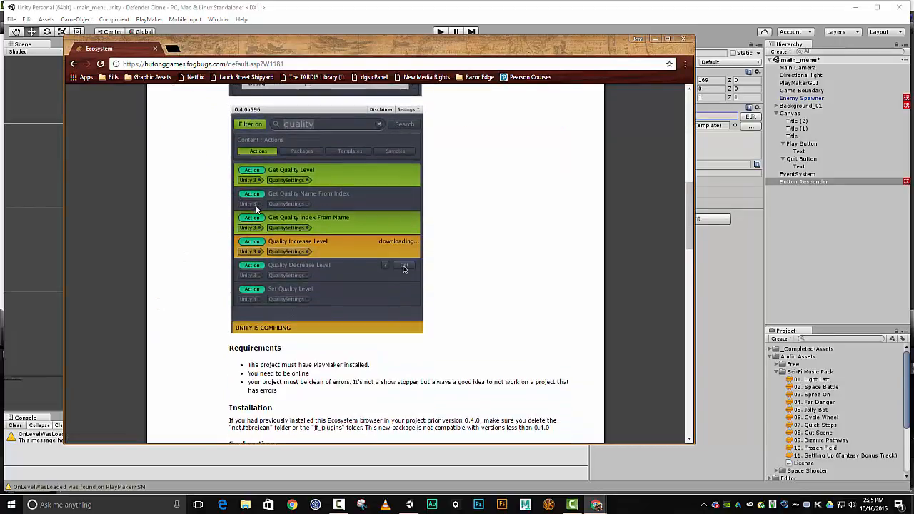
scroll(255, 208, "up", 20)
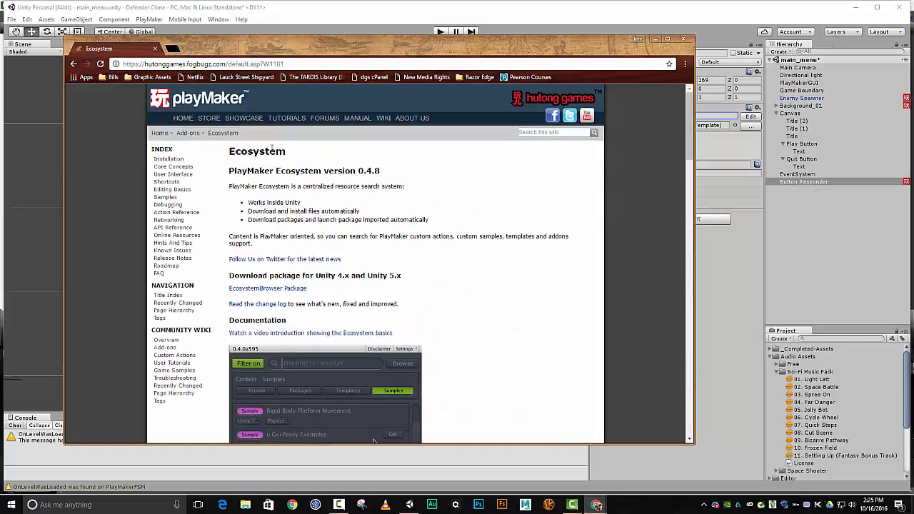
left_click(277, 289)
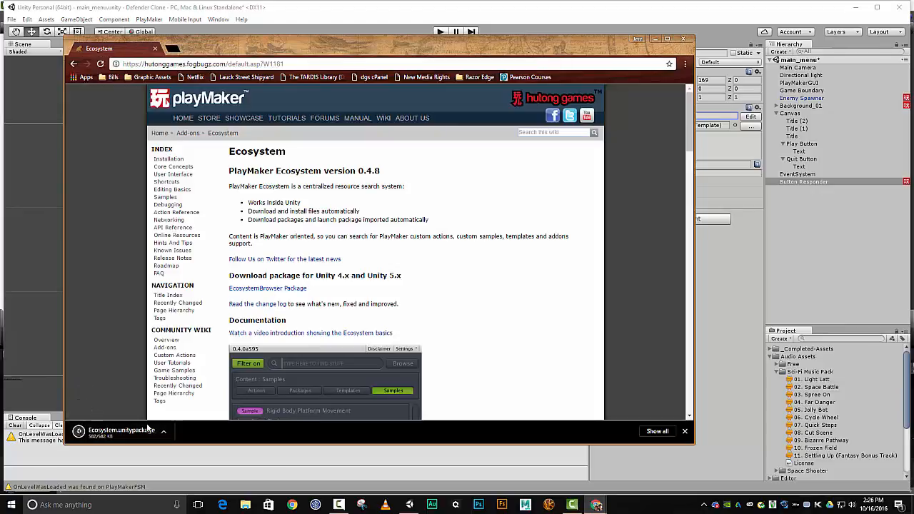
Show the downloaded Ecosystem.unitypackage in its folder and import all of its contents into the Unity project's assets
left_click(165, 432)
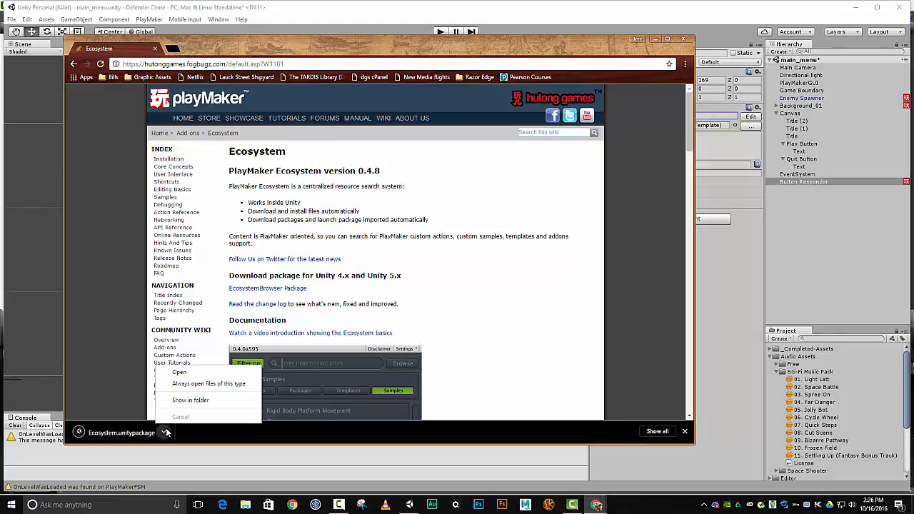
left_click(191, 400)
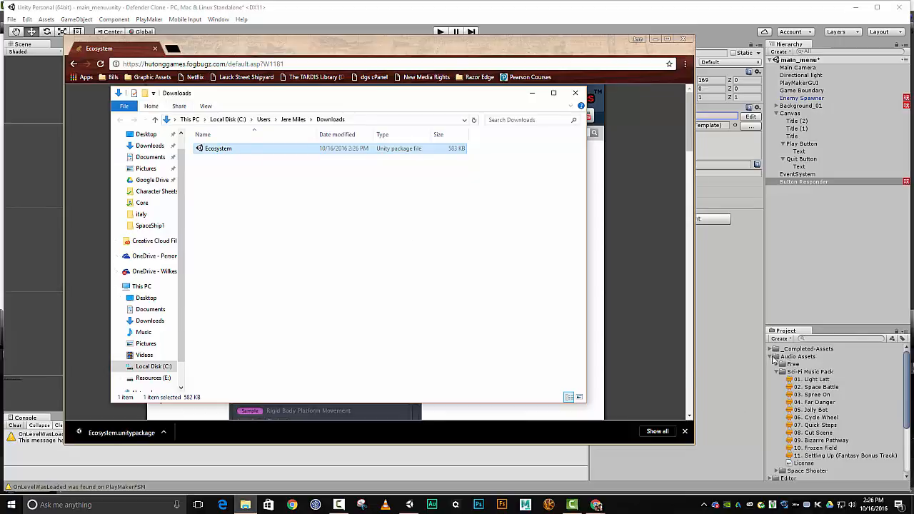
left_click(772, 355)
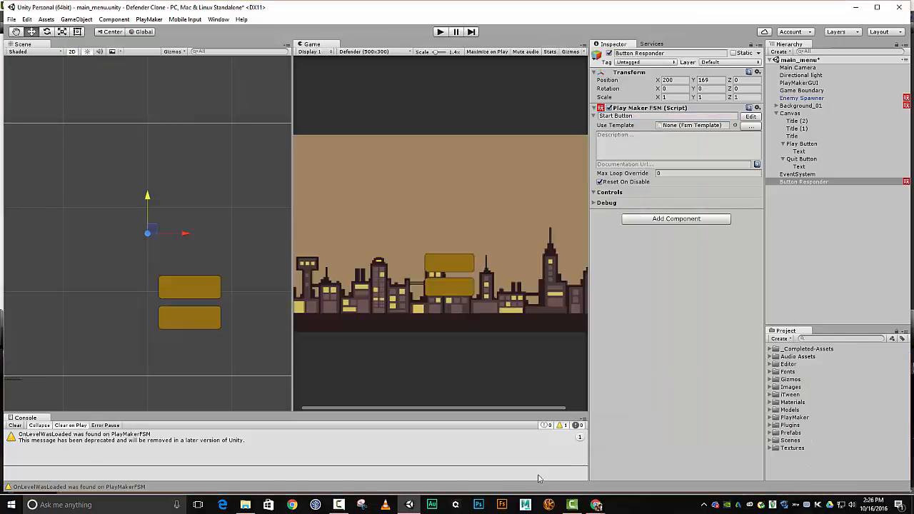
left_click(245, 505)
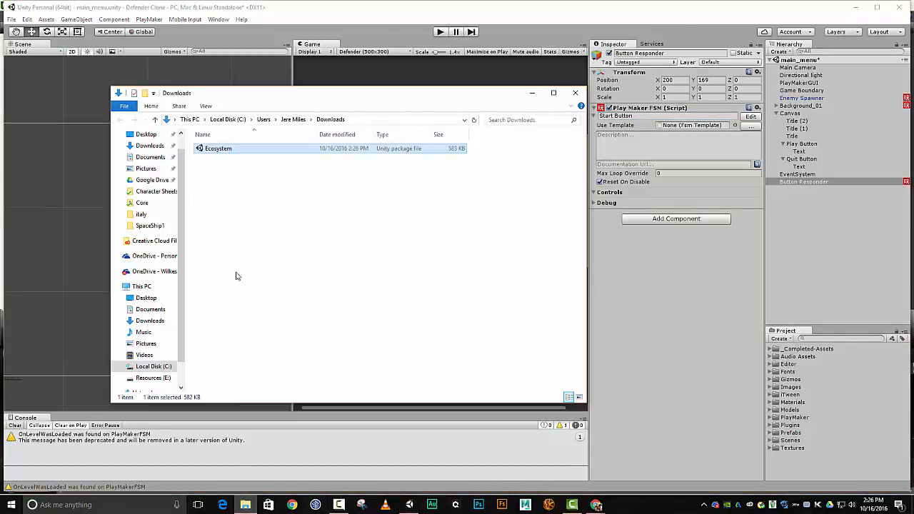
left_click_drag(213, 145, 796, 465)
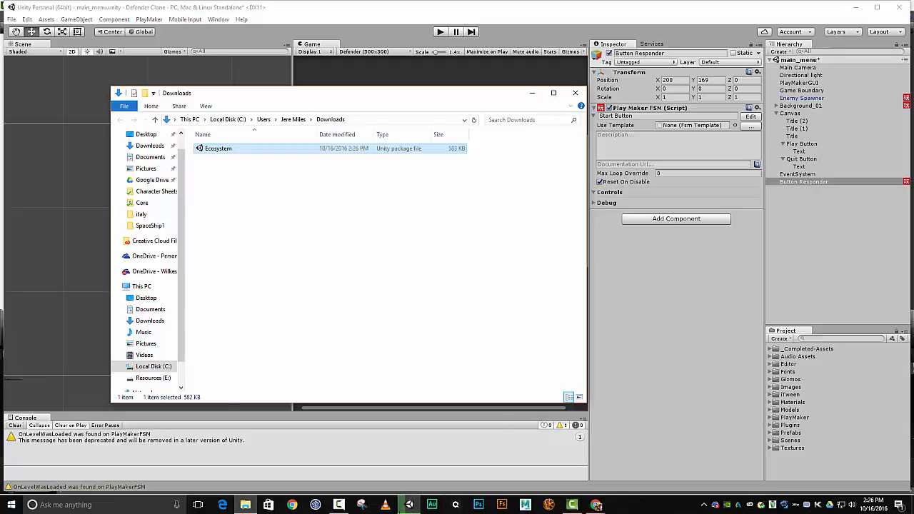
left_click(575, 94)
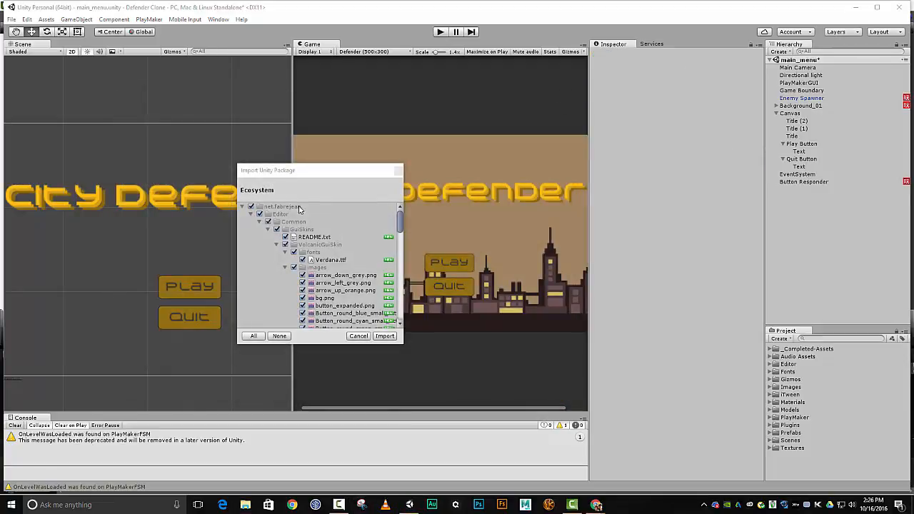
left_click(385, 336)
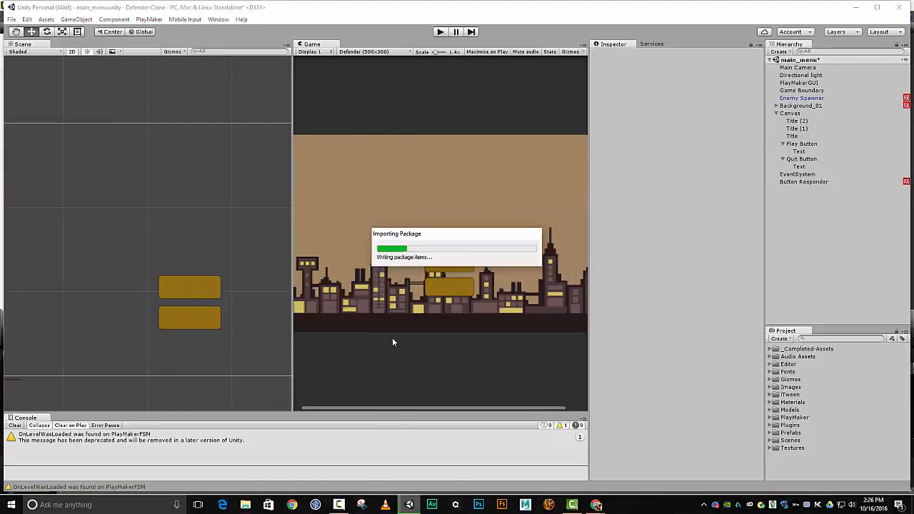
Close the Ecosystem download page in Chrome and switch back to Unity
mouse_move(597, 506)
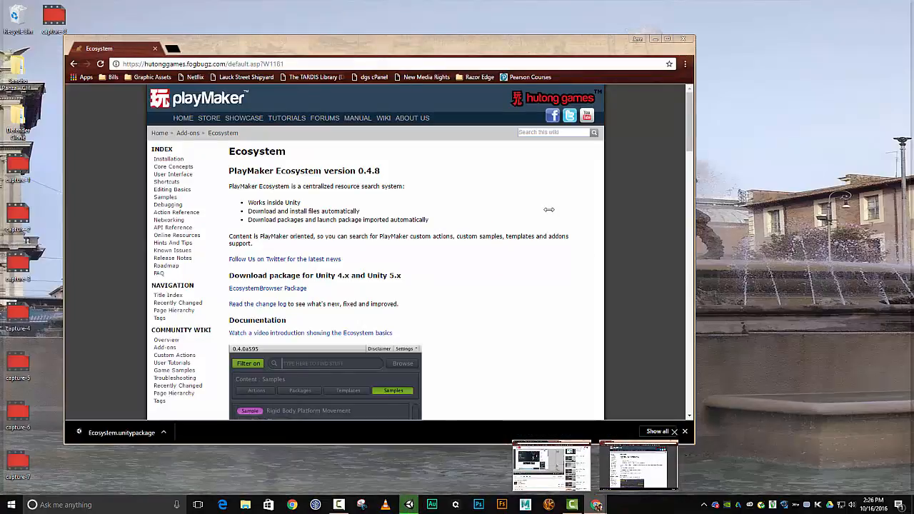
left_click(637, 464)
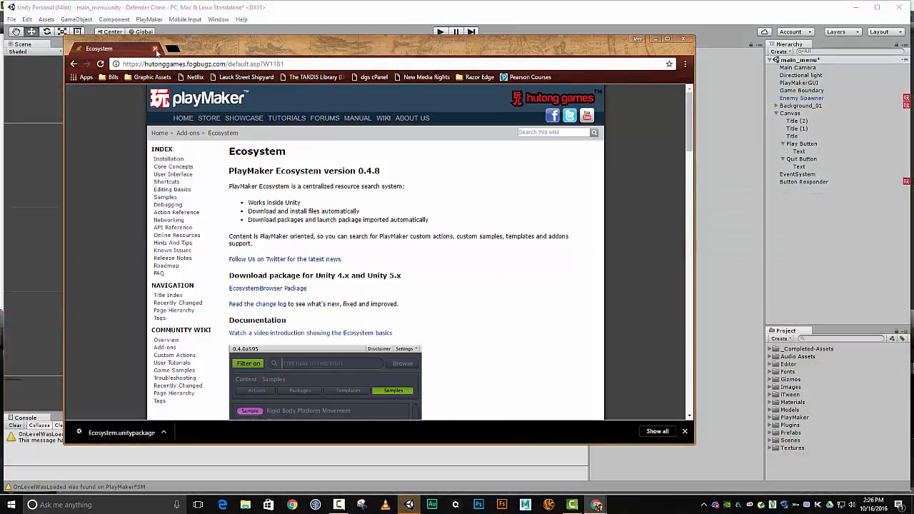
left_click(155, 49)
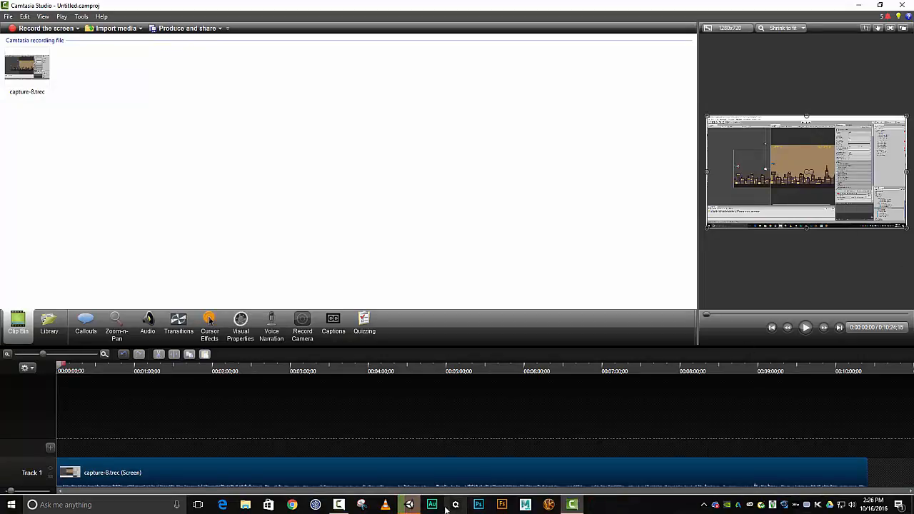
left_click(408, 505)
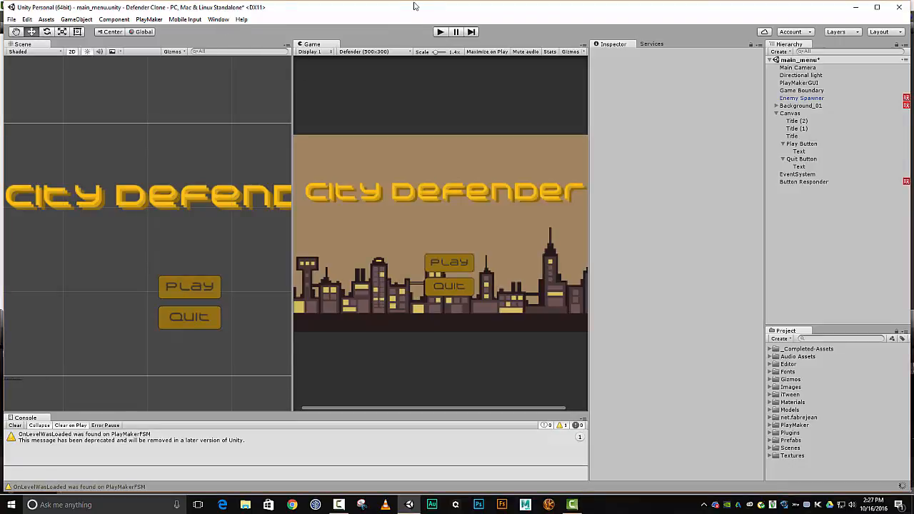
Open PlayMaker's Ecosystem add-on browser and accept its disclaimer to start using it
left_click(155, 22)
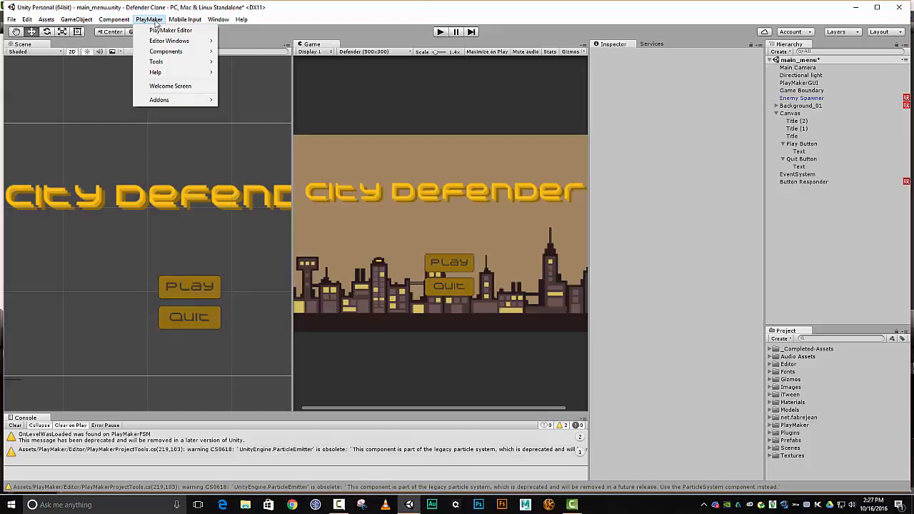
mouse_move(175, 101)
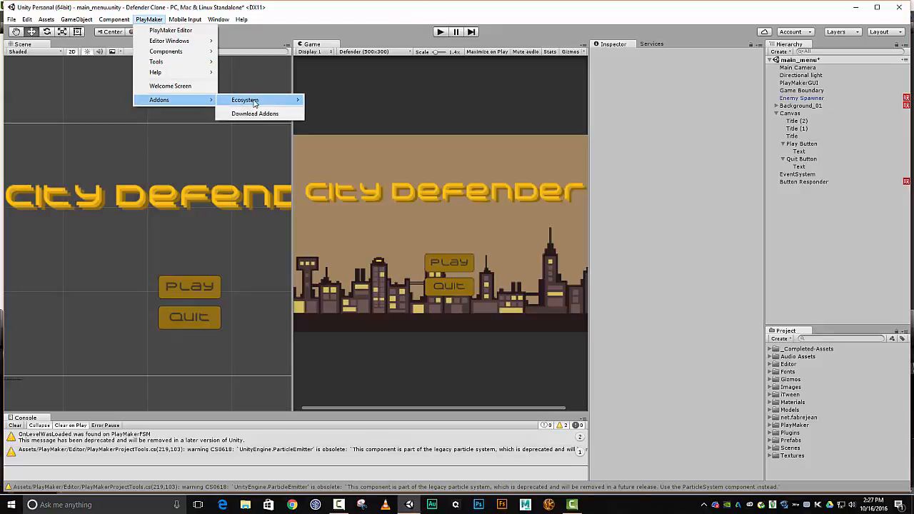
mouse_move(255, 102)
left_click(341, 101)
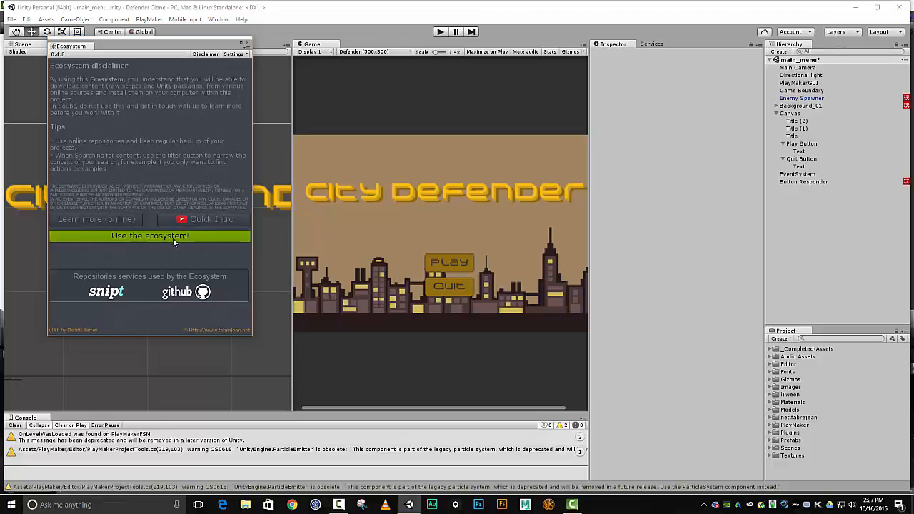
left_click(172, 237)
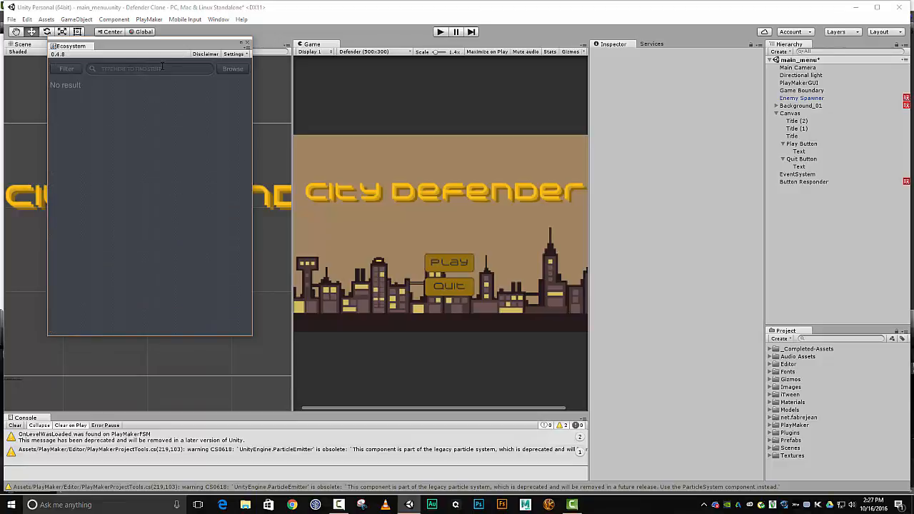
Search the Ecosystem for "on gui button", install the u Gui Button On Click Event action and close the browser
type("on gui")
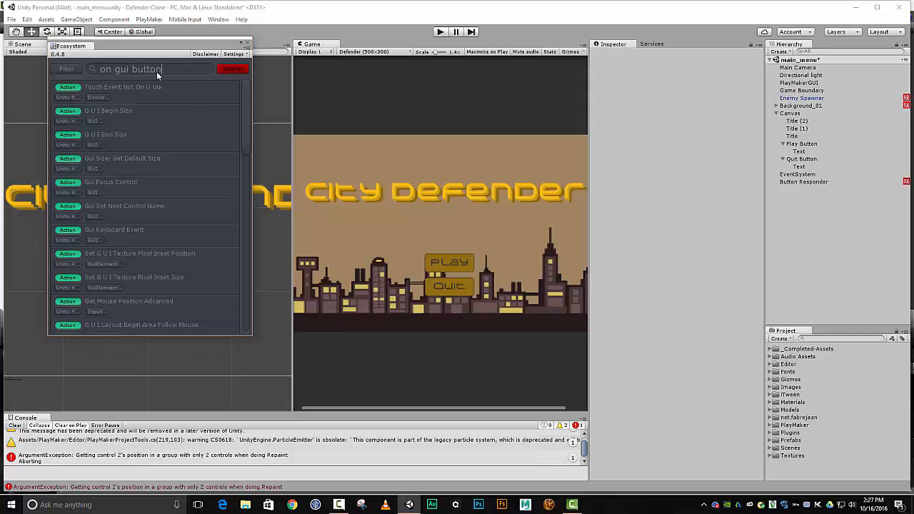
type("button")
left_click(224, 69)
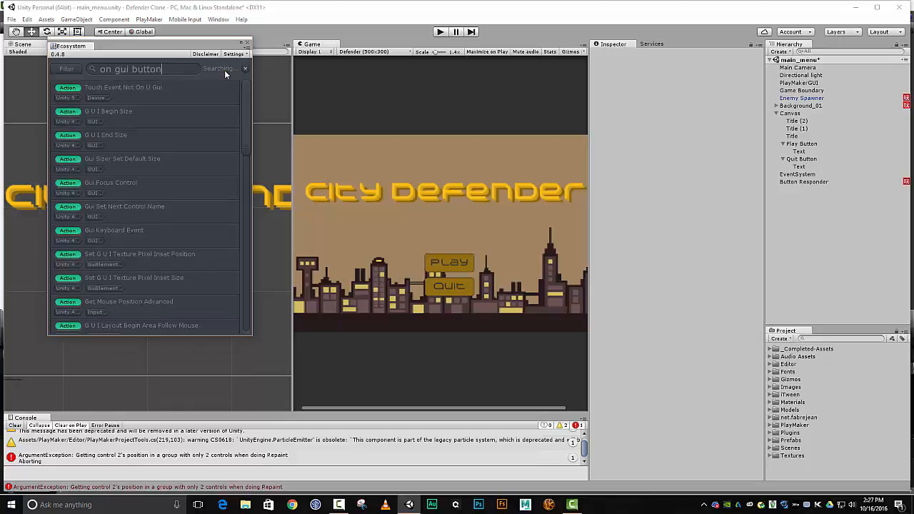
mouse_move(130, 98)
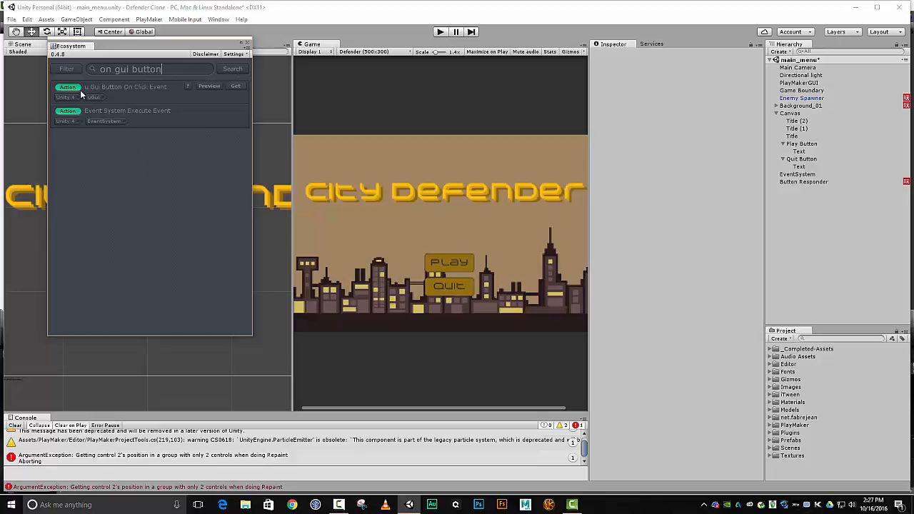
left_click(236, 86)
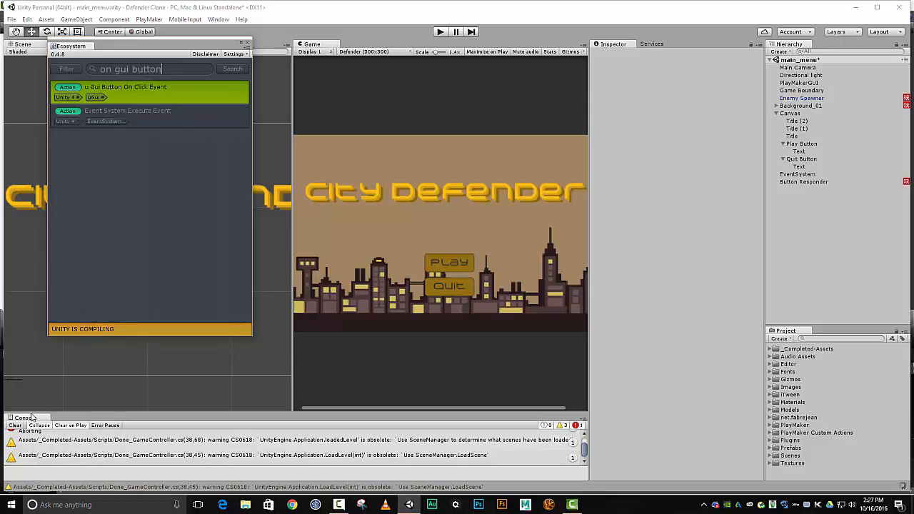
mouse_move(102, 97)
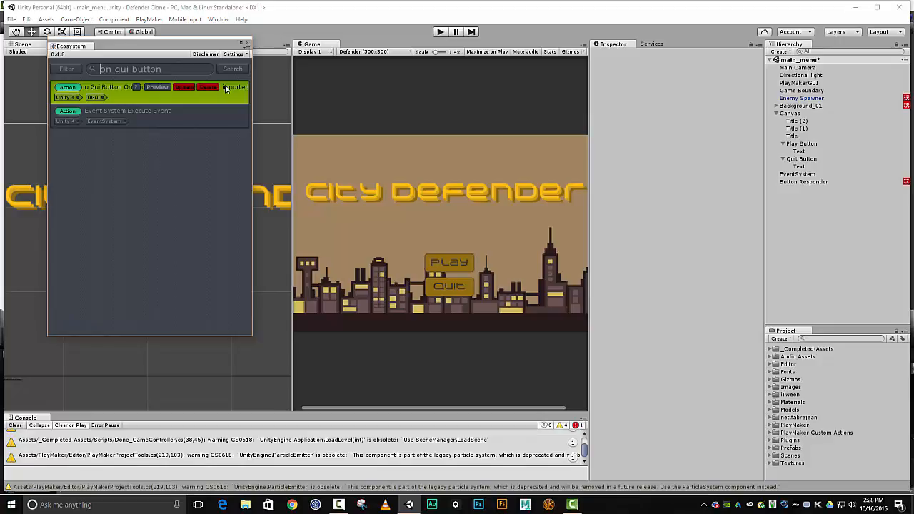
left_click(248, 44)
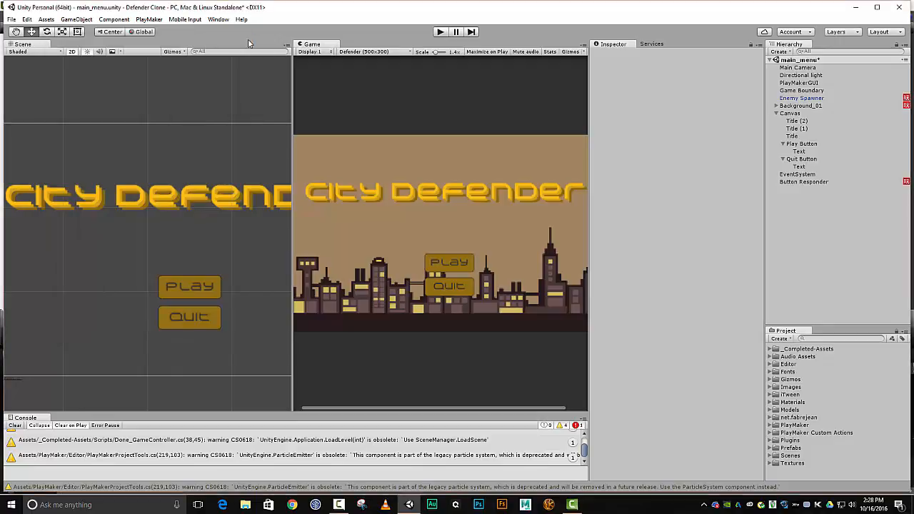
Clear the console messages and open the Button Responder's Start Button FSM in the PlayMaker editor
left_click(14, 425)
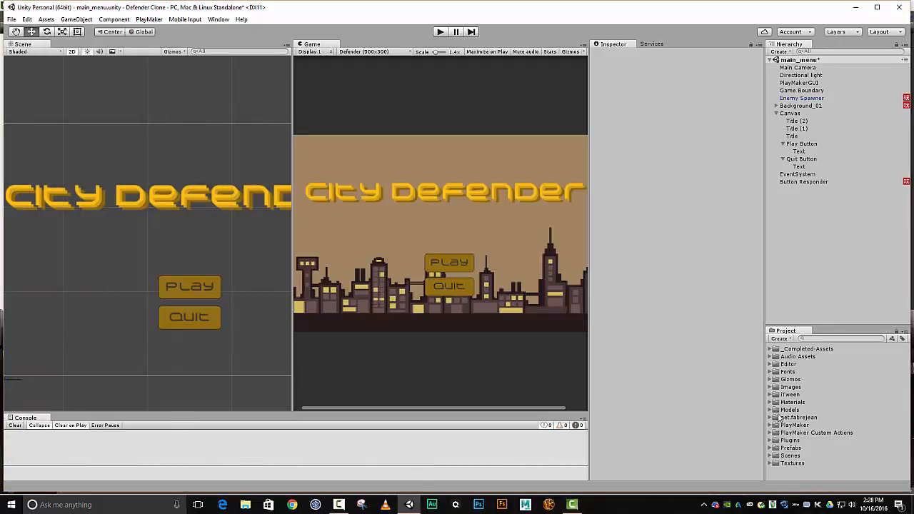
left_click(778, 182)
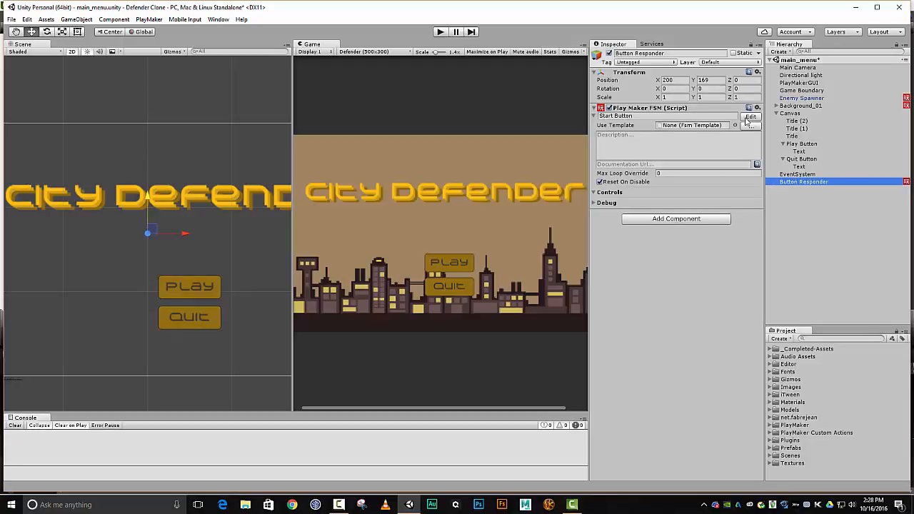
left_click(747, 117)
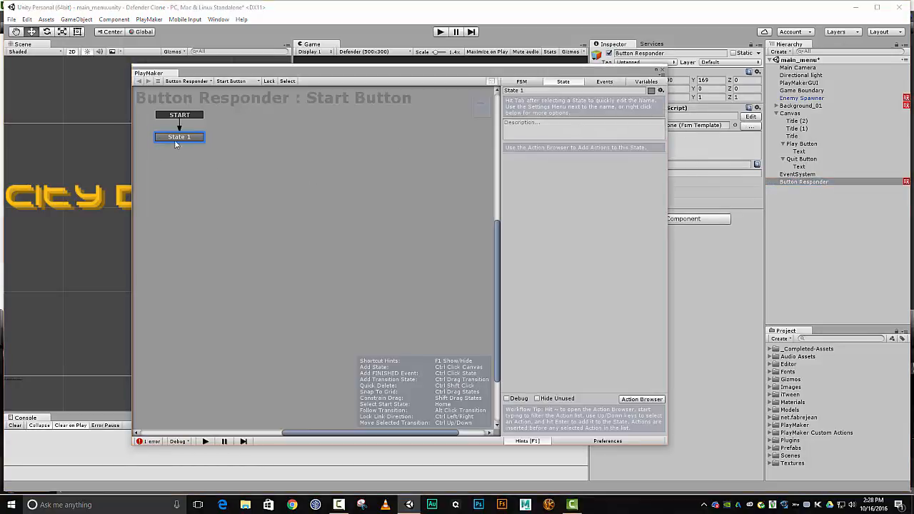
middle_click_drag(238, 179, 261, 236)
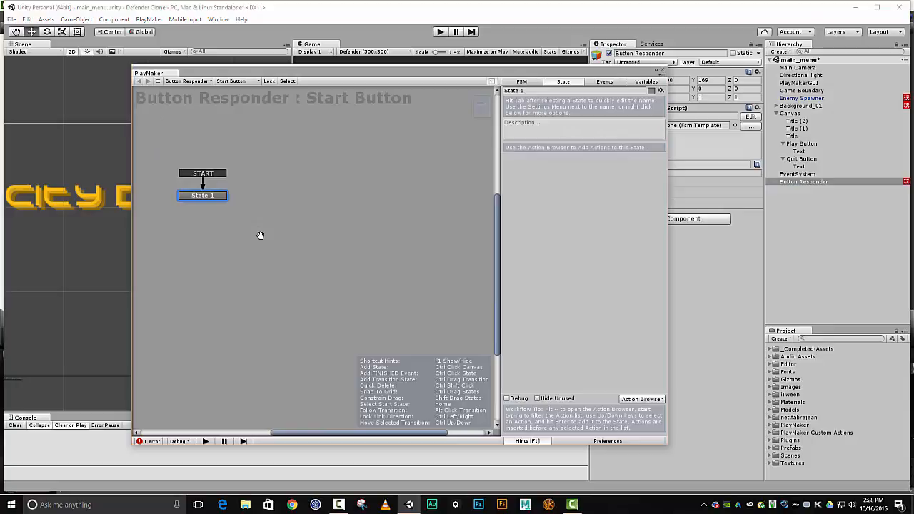
left_click(605, 81)
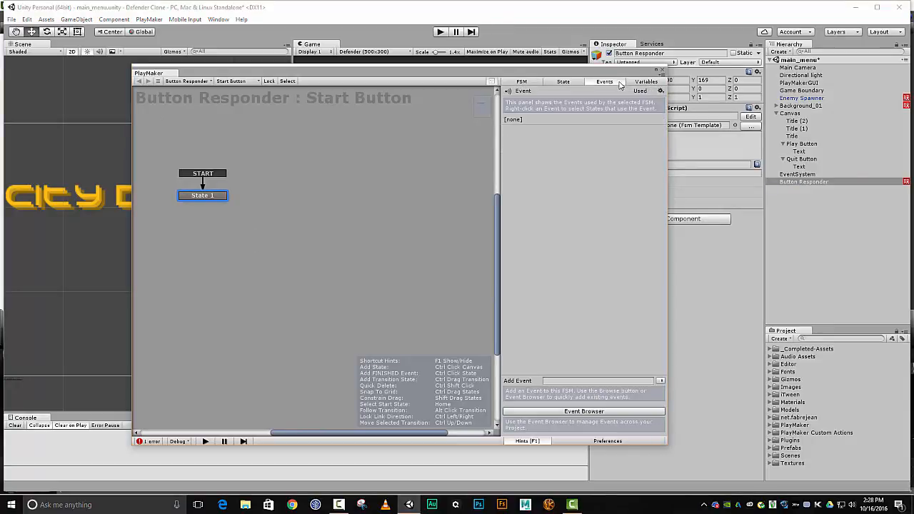
left_click(632, 381)
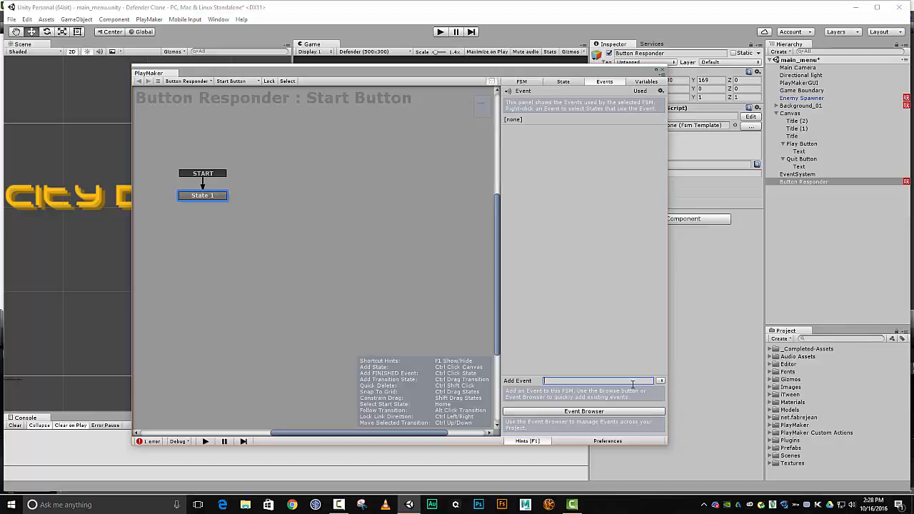
left_click(563, 83)
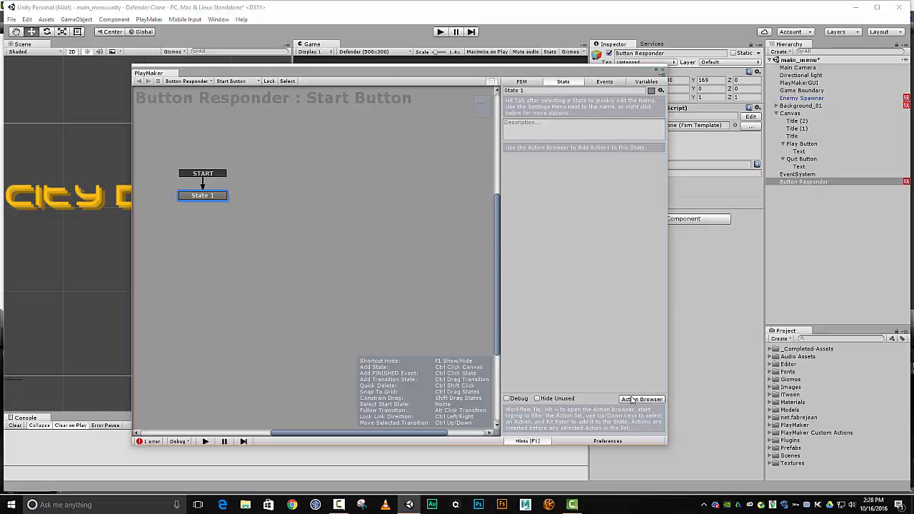
Add the U Gui Button On Click Event action to State 1 and close the action browser
left_click(654, 401)
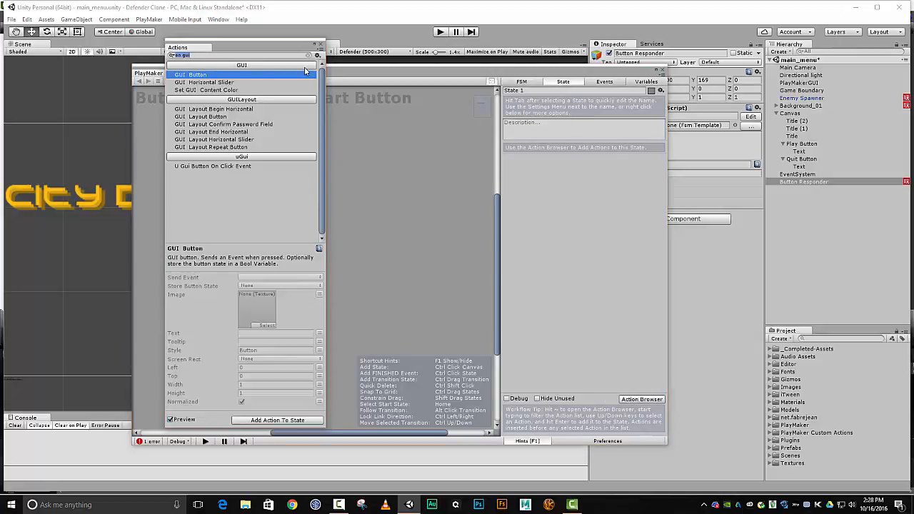
left_click(211, 167)
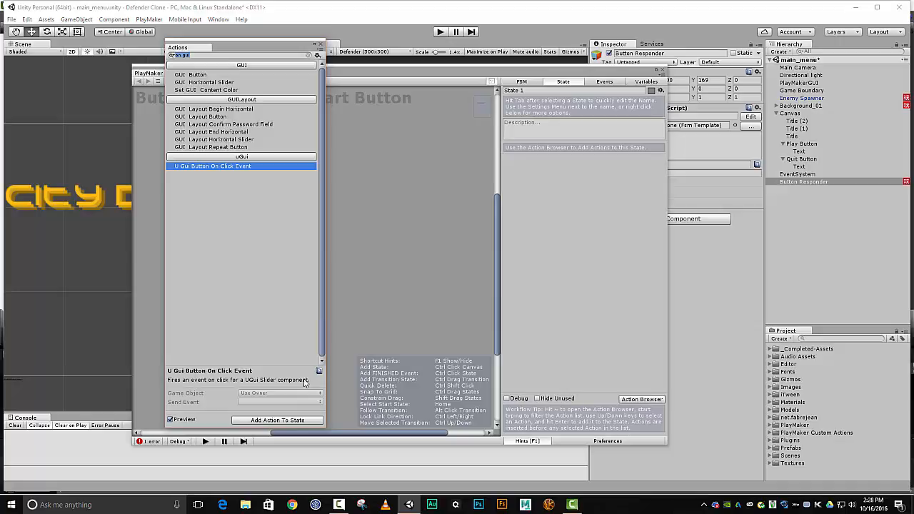
left_click(260, 421)
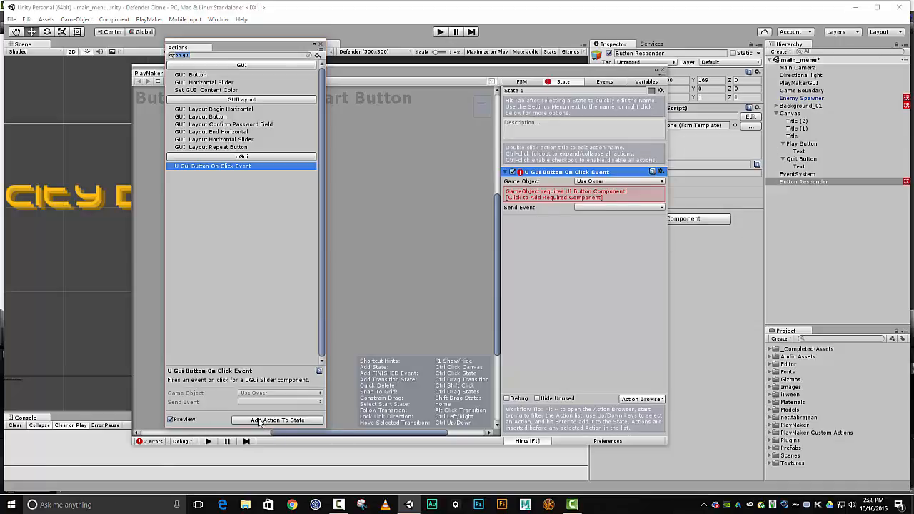
left_click(321, 47)
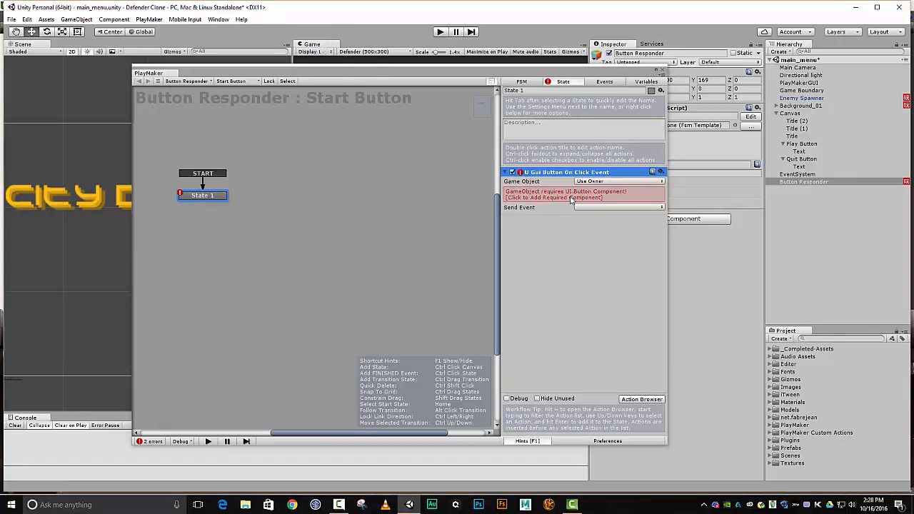
Try to target a specified game object through a variable in State 1's button click action
left_click(617, 182)
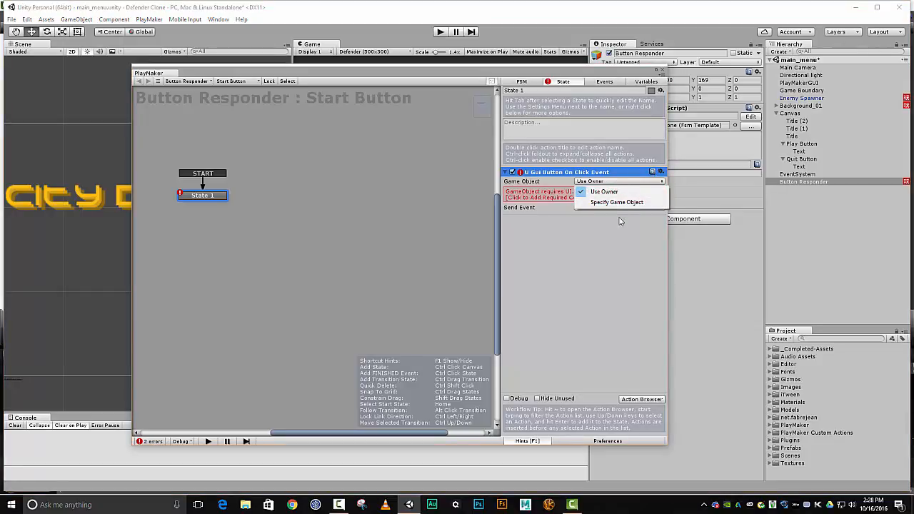
left_click(617, 202)
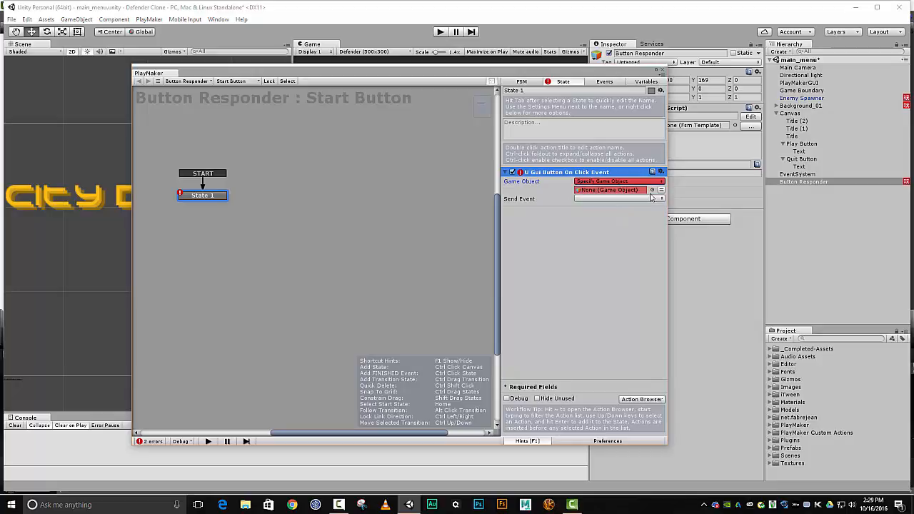
left_click(661, 191)
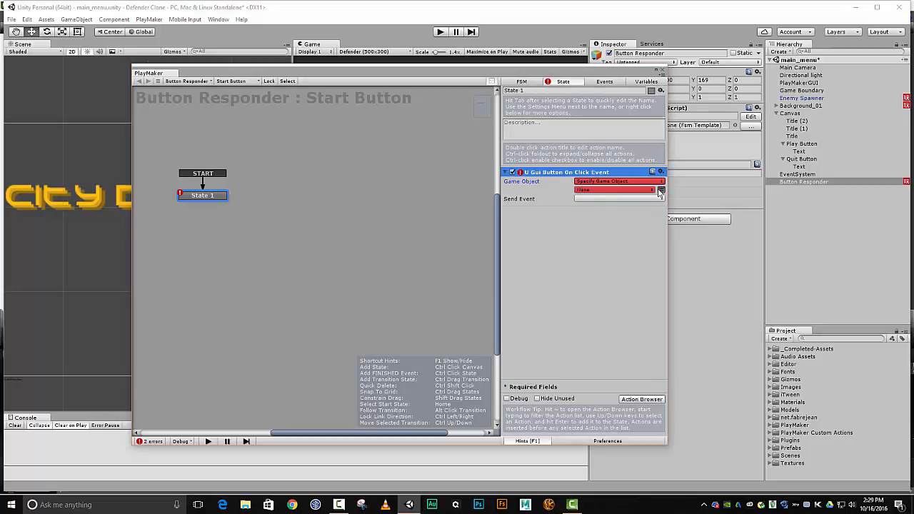
Close the PlayMaker editor and delete the Button Responder object from the scene
left_click(662, 73)
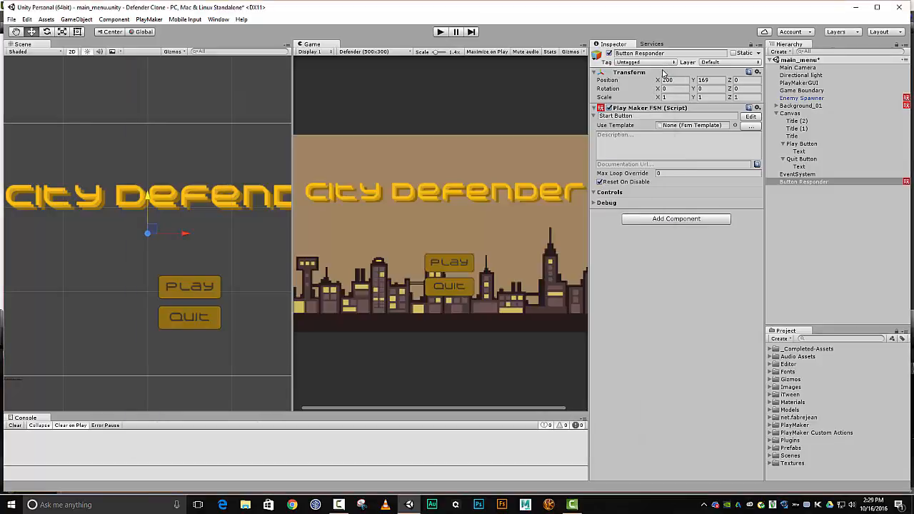
left_click(798, 184)
key("Delete")
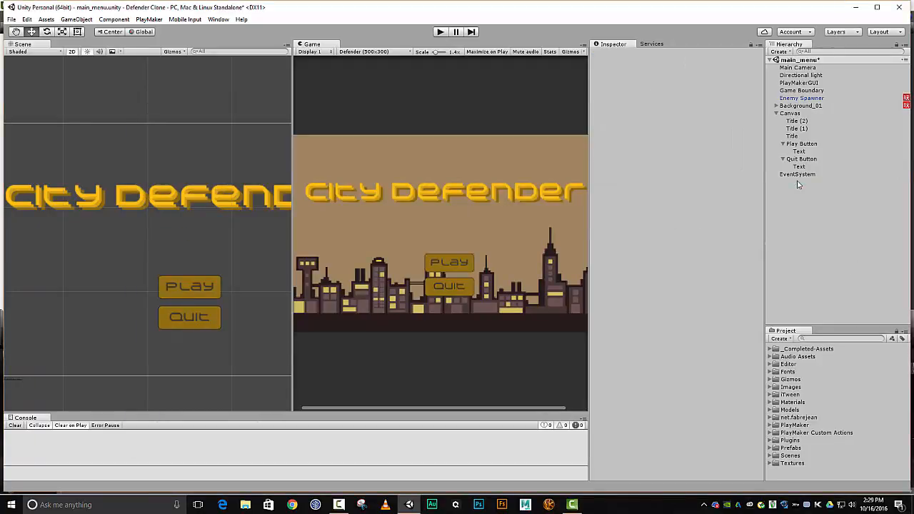
Add a PlayMakerFSM component to the Play Button object
left_click(804, 143)
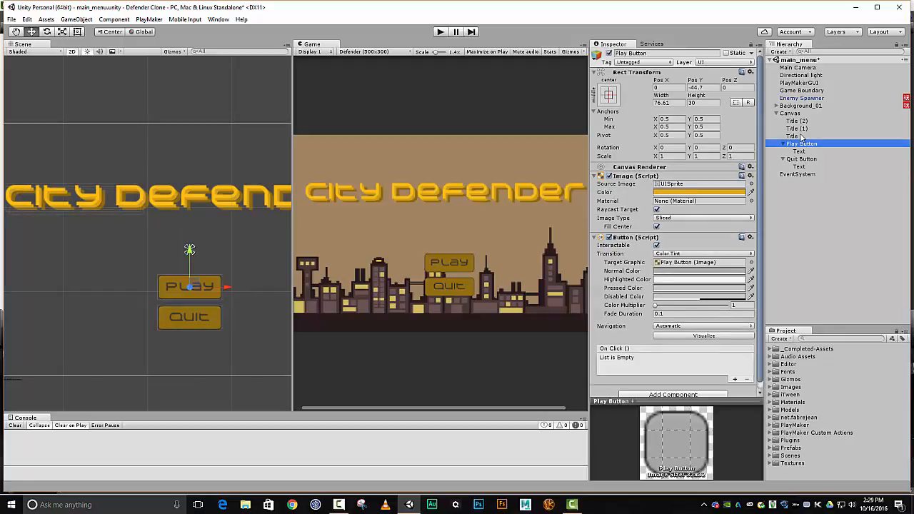
scroll(682, 264, "down", 1)
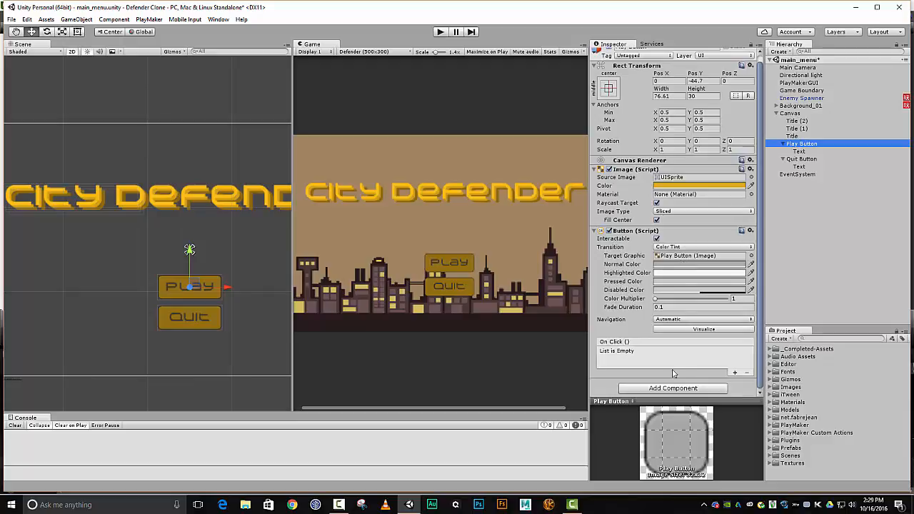
left_click(671, 389)
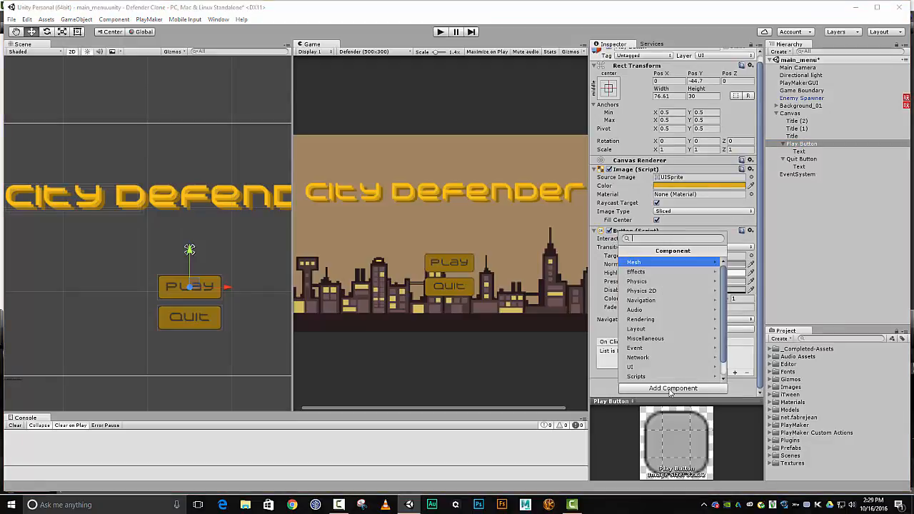
scroll(660, 346, "down", 1)
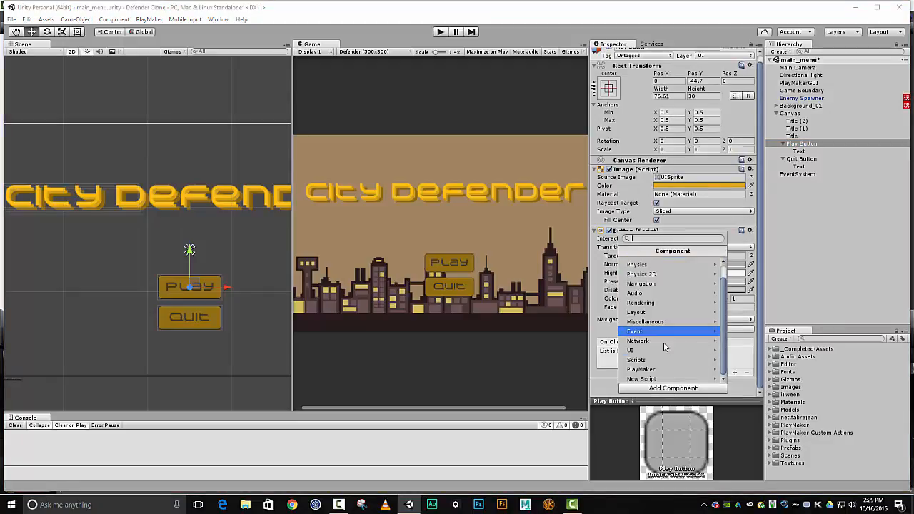
left_click(642, 369)
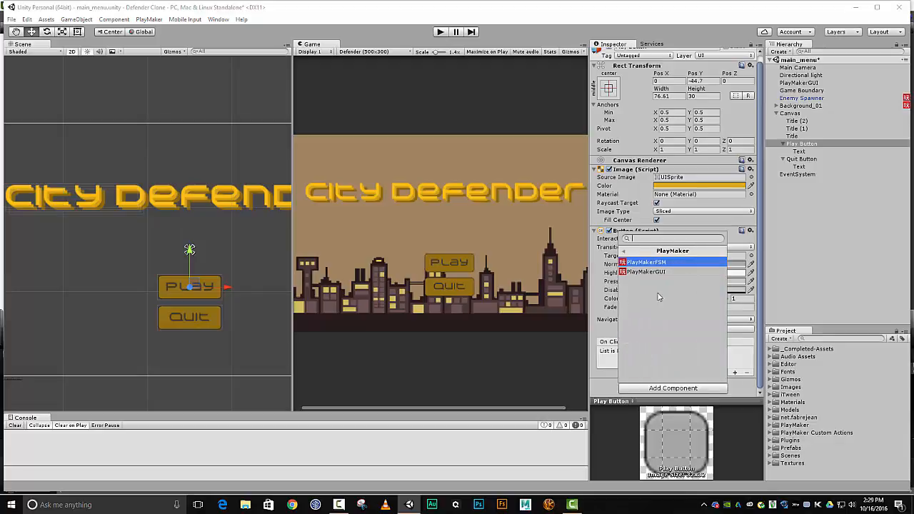
left_click(659, 263)
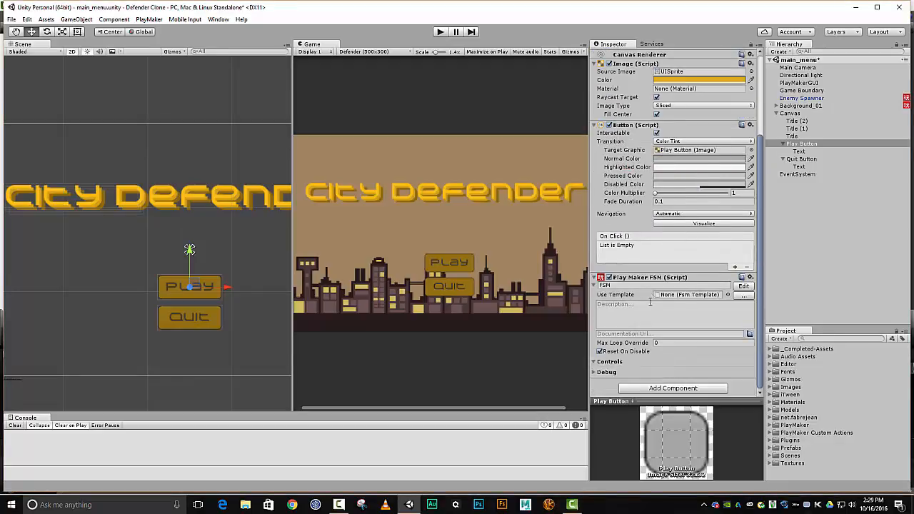
Name the Play Button's new FSM "Start Clicked"
left_click(651, 285)
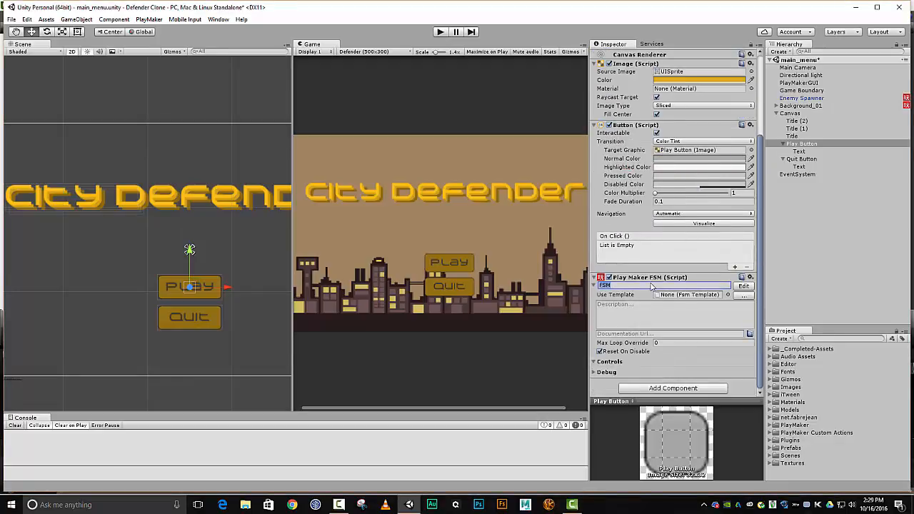
type("Start Gam")
type(" Clicked")
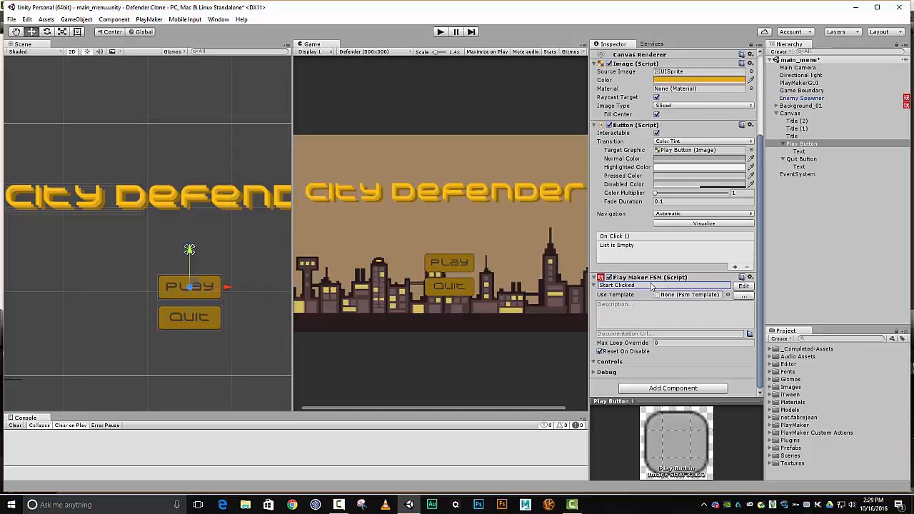
Open the Start Clicked FSM for editing and add the U Gui Button On Click Event action to State 1
left_click(743, 286)
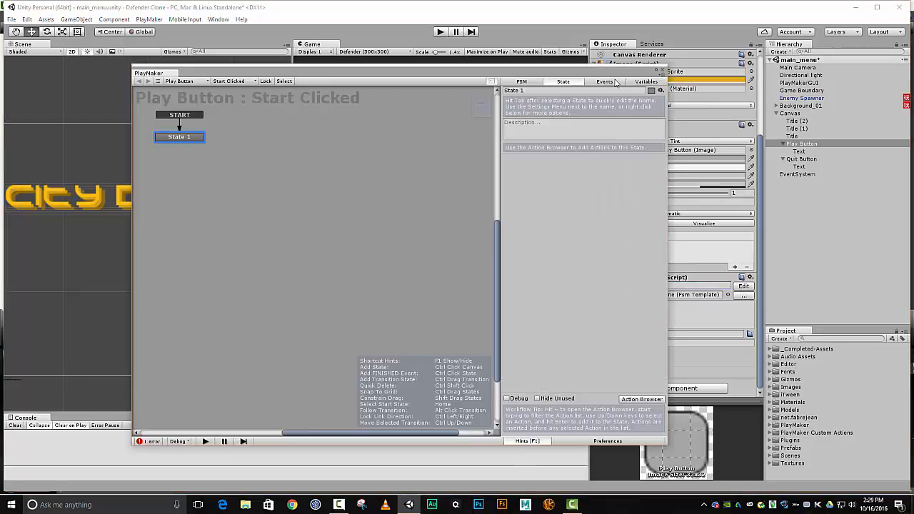
left_click(642, 400)
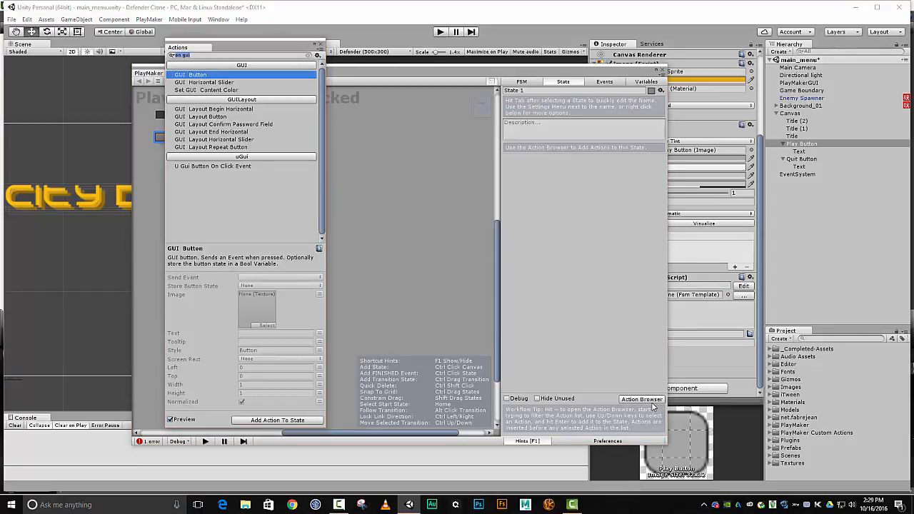
double_click(221, 165)
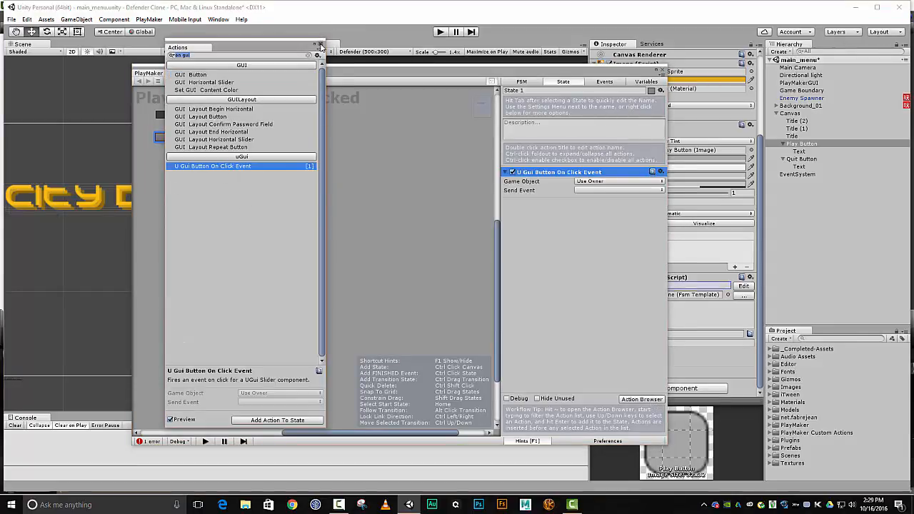
left_click(319, 42)
Add an event named "Start Game" to the Start Clicked FSM
left_click(602, 81)
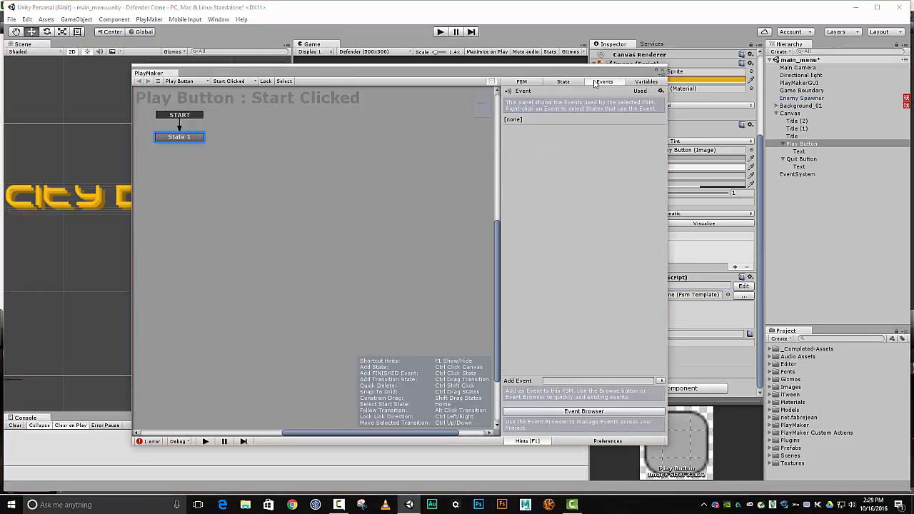
left_click(580, 381)
type("S")
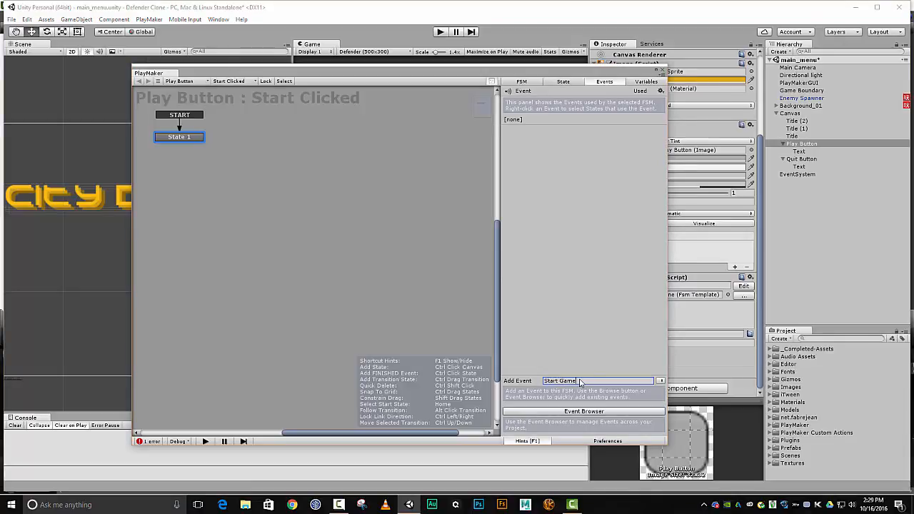
type("tart Game")
key("Return")
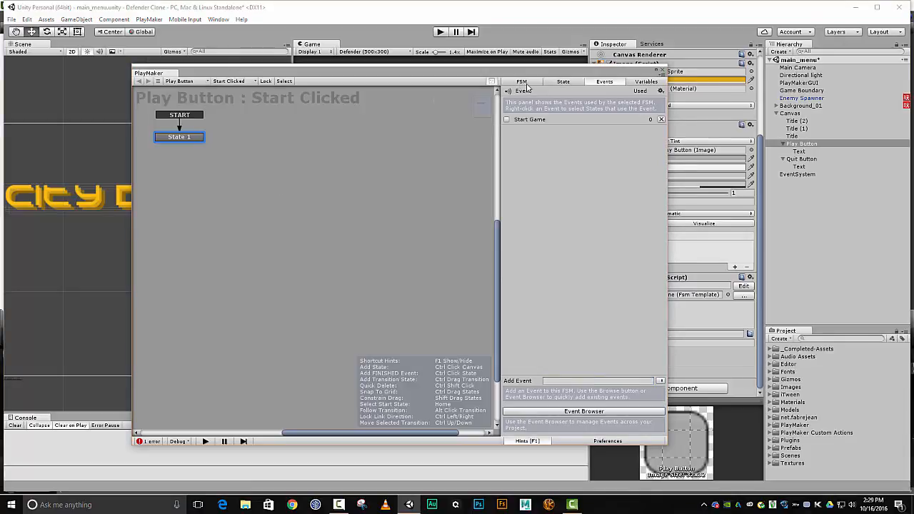
Rename State 1 to "Waiting" and set its button click action to send the Start Game event
left_click(561, 81)
key("Tab")
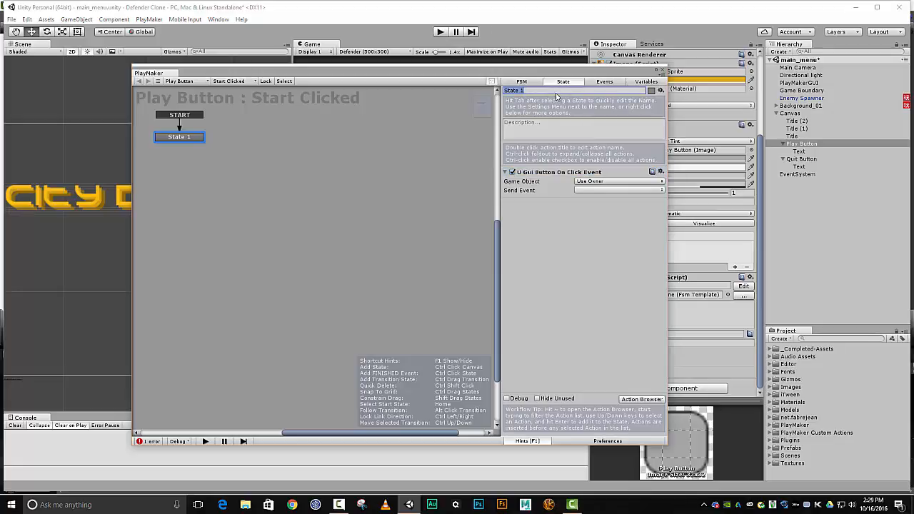
type("Waiting")
left_click(593, 190)
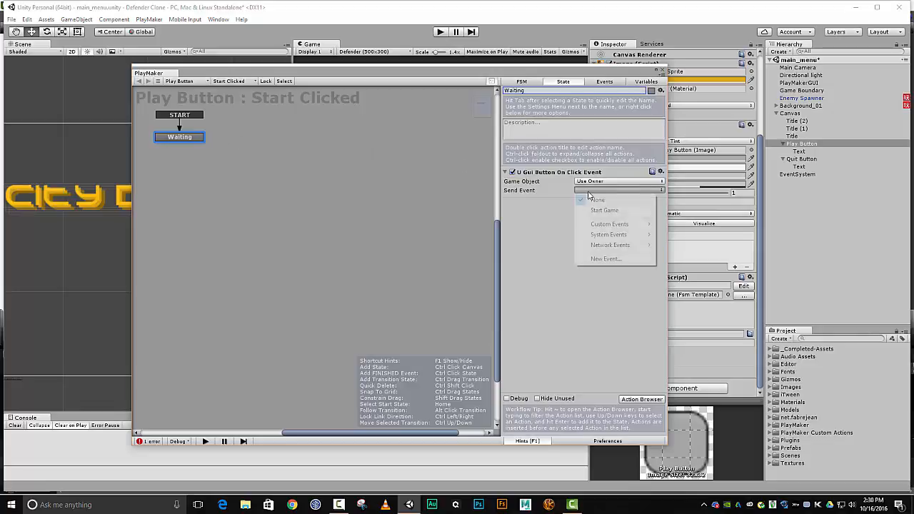
left_click(602, 210)
Add a Start Game transition to the Waiting state
right_click(192, 141)
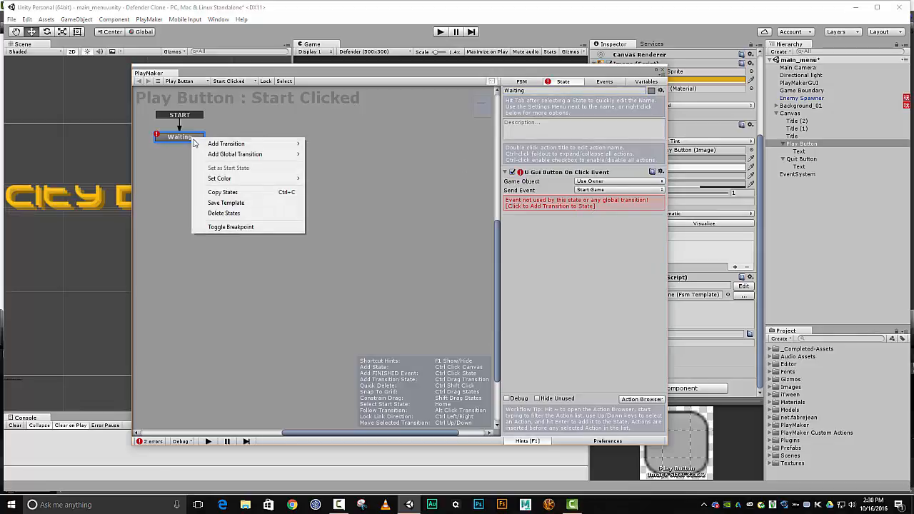
mouse_move(228, 142)
left_click(322, 146)
Add a state named "Launch Game" and connect Waiting's Start Game transition to it
right_click(322, 147)
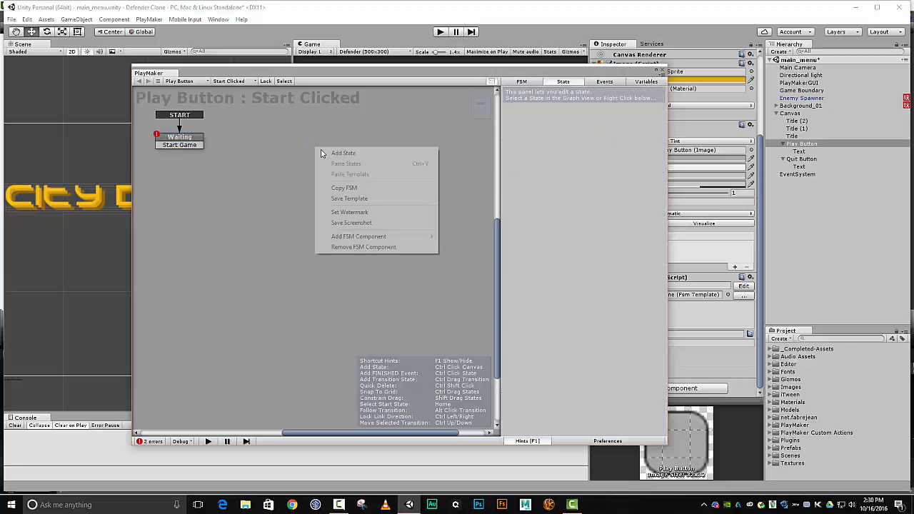
left_click(331, 152)
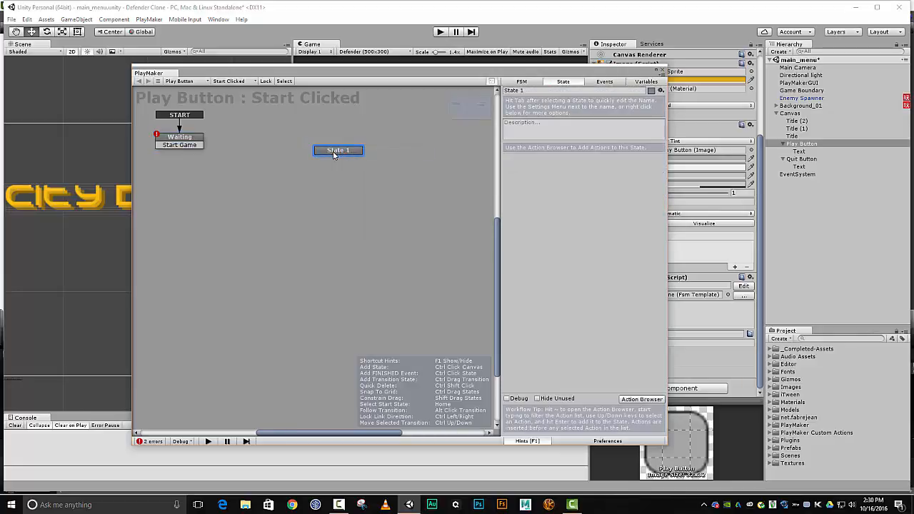
left_click_drag(187, 146, 286, 133)
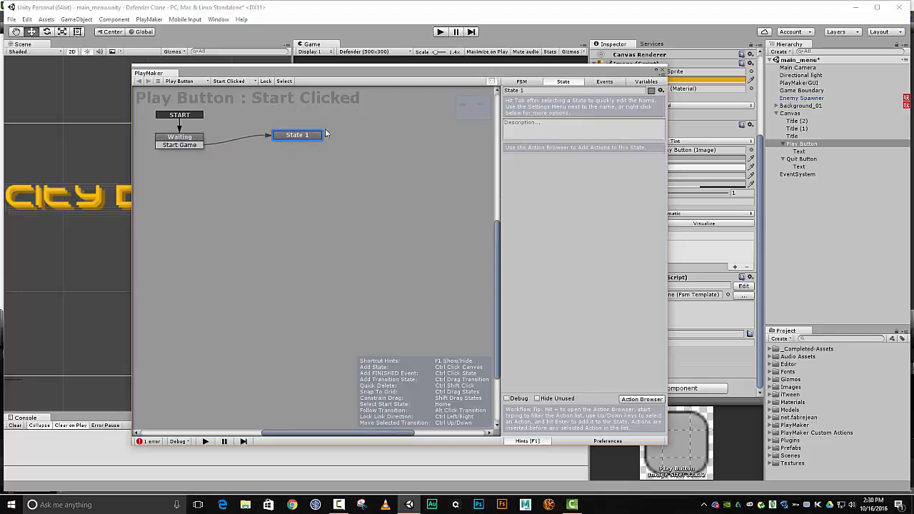
left_click(528, 92)
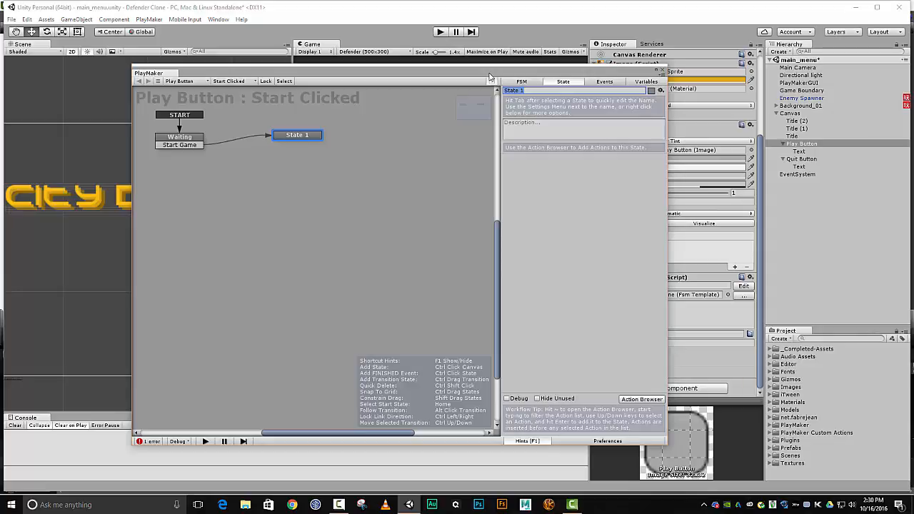
type("Launch Game")
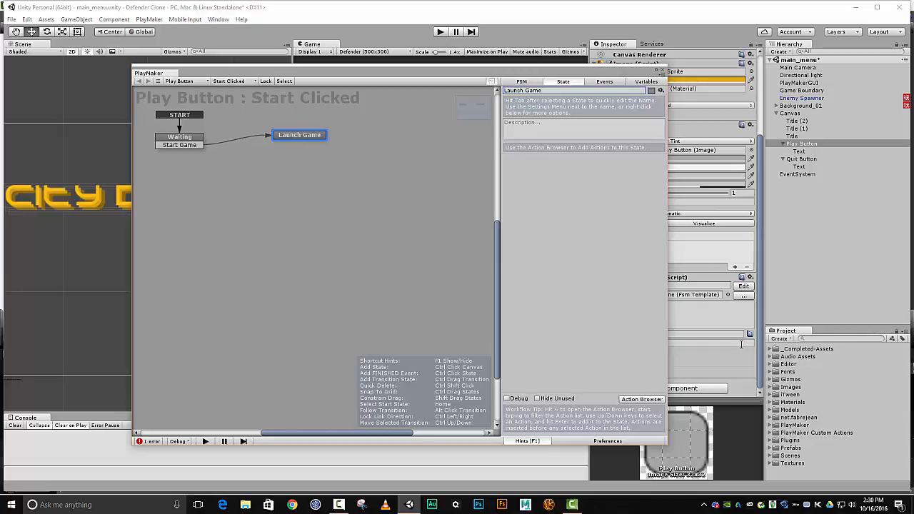
Search the action browser for "level" to find a level-loading action for the Launch Game state
left_click(641, 400)
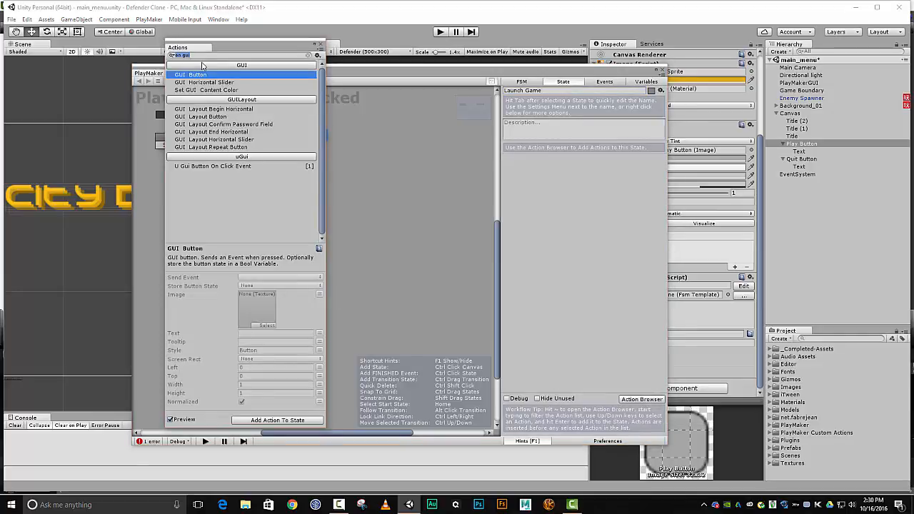
key("BackSpace")
key("BackSpace")
key("BackSpace")
key("BackSpace")
key("BackSpace")
key("BackSpace")
type("level")
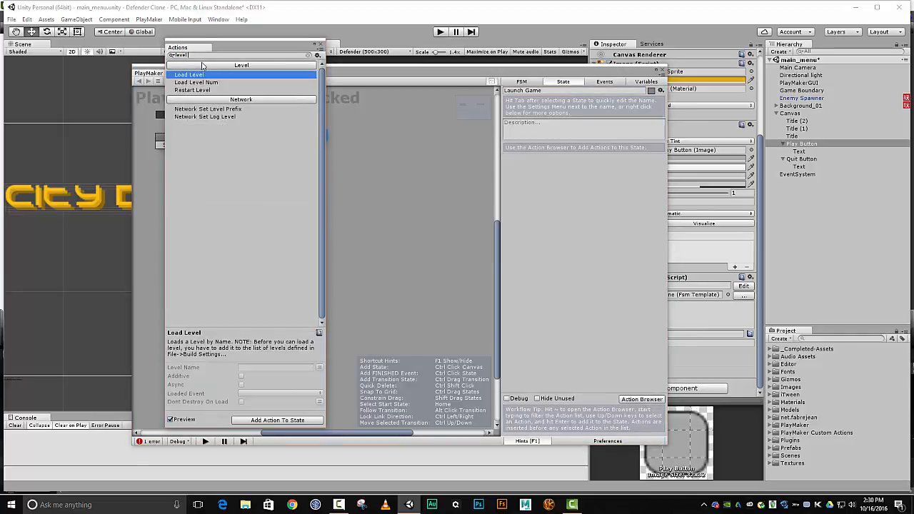
Add the Load Level action to the Launch Game state and close the action browser
key("Return")
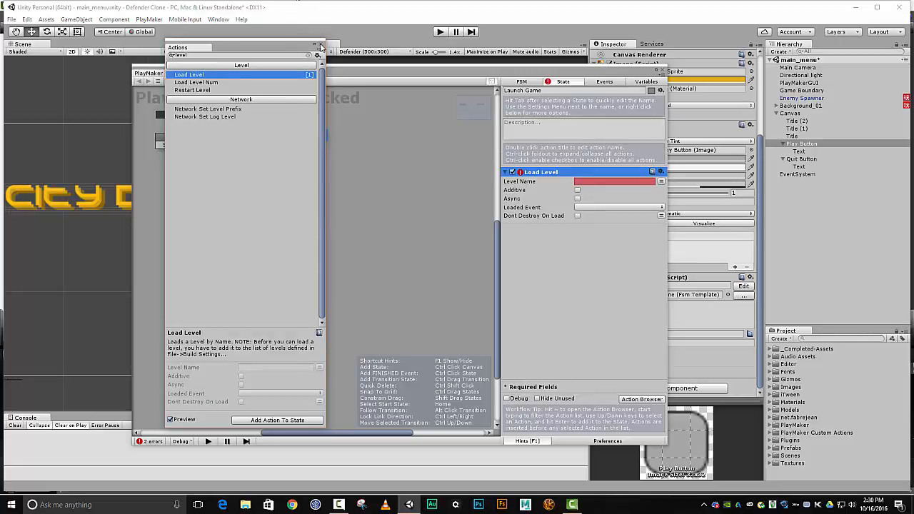
left_click(319, 42)
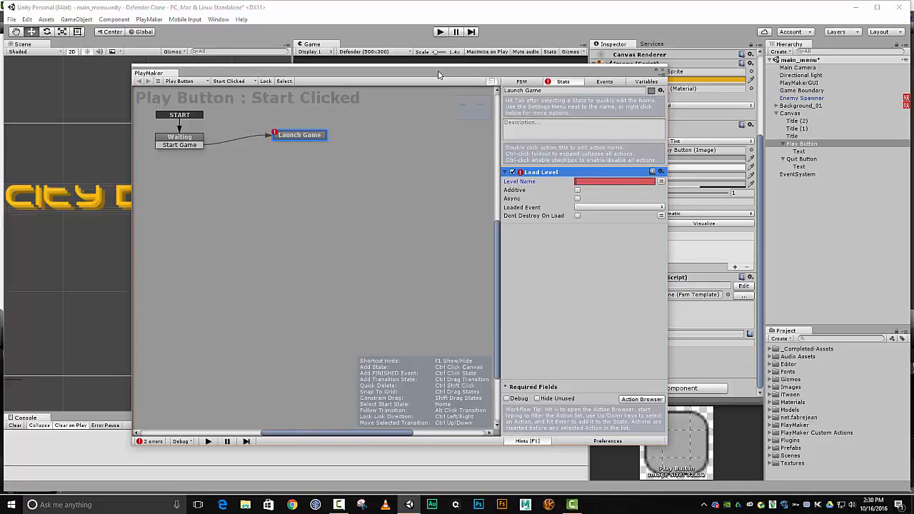
Add the open main_menu scene and the level_1 scene to the build's scene list
left_click_drag(439, 75, 913, 68)
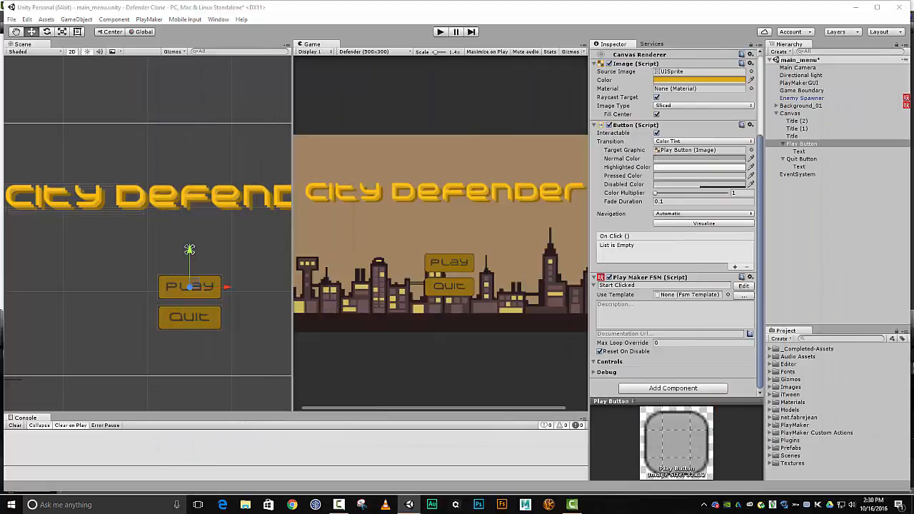
left_click(28, 20)
mouse_move(66, 256)
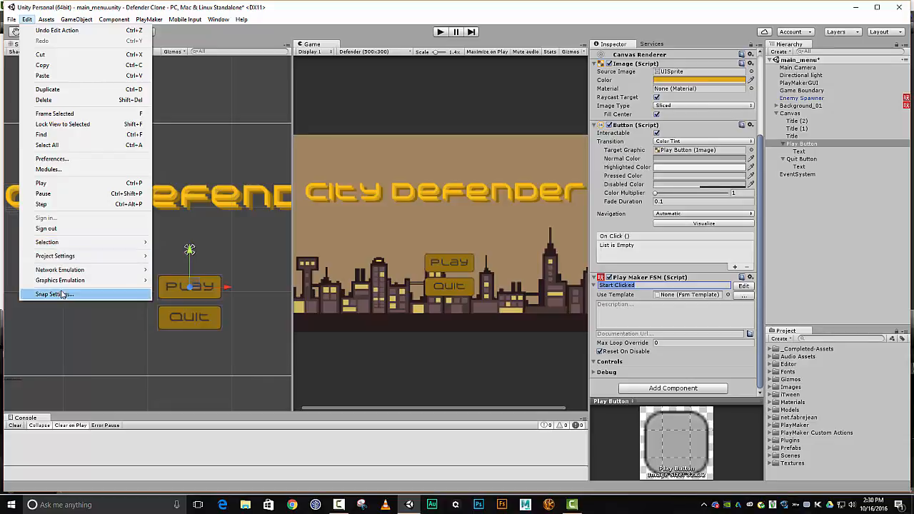
mouse_move(6, 18)
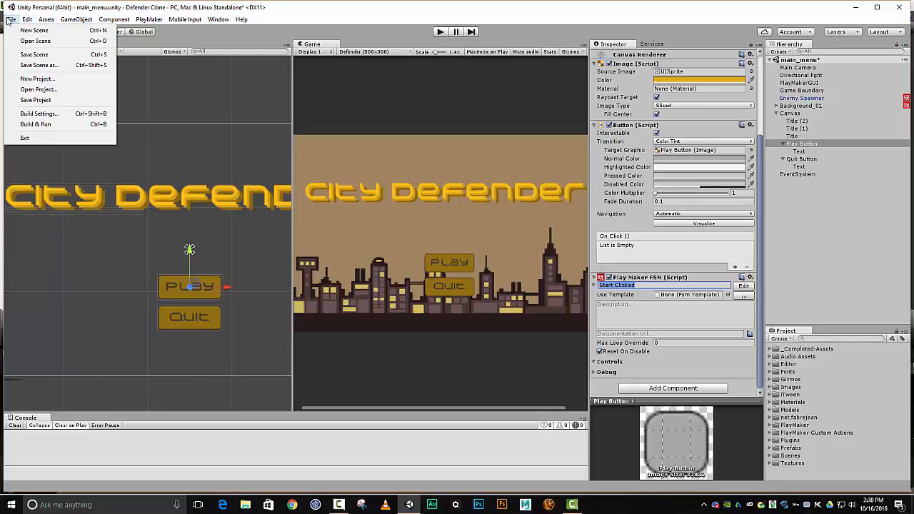
left_click(34, 114)
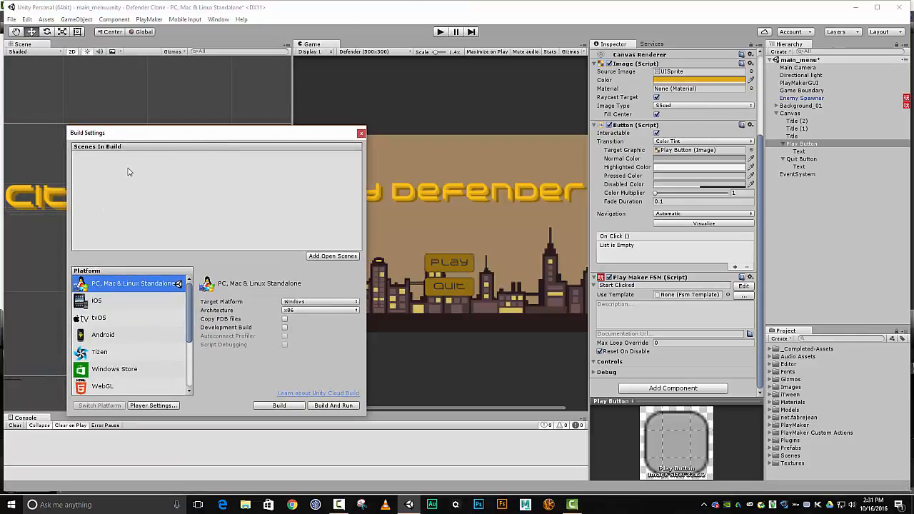
left_click(338, 258)
left_click(772, 456)
left_click_drag(794, 463, 127, 197)
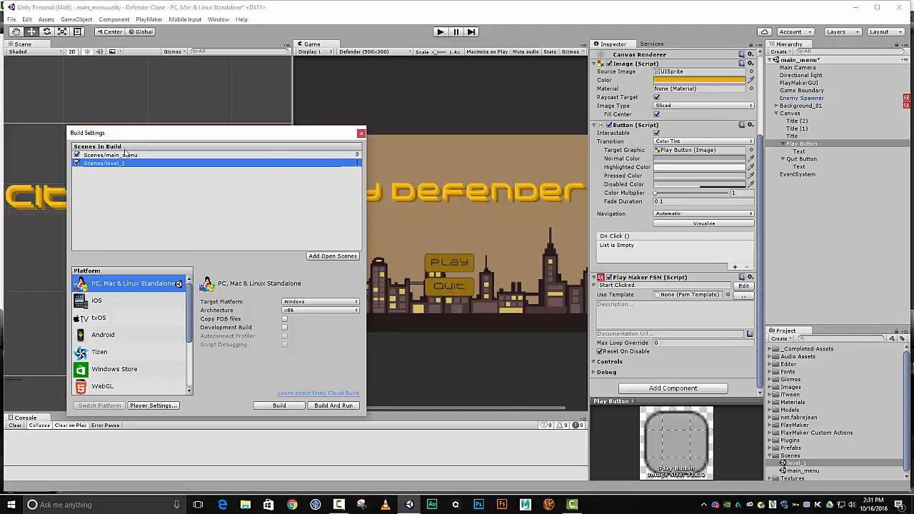
Set the Load Level action's level name to level_1 and close the build settings
left_click_drag(196, 133, 725, 177)
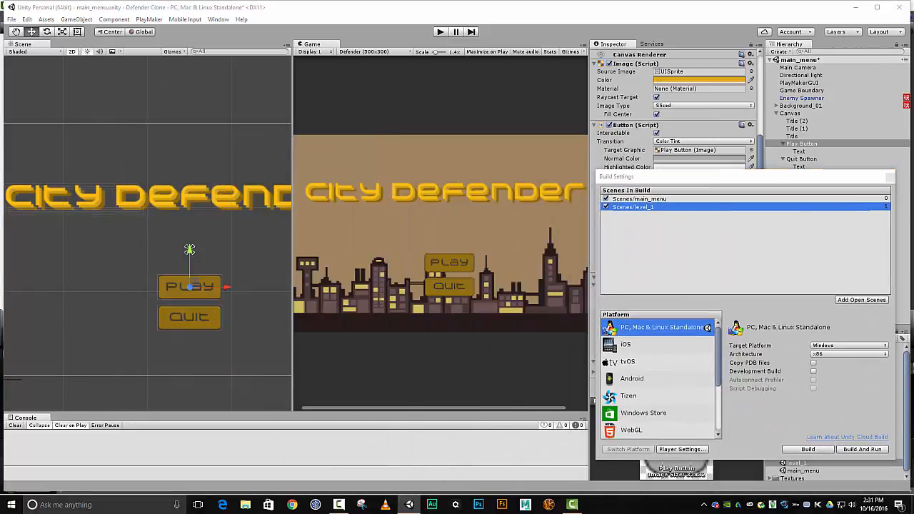
left_click_drag(913, 14, 304, 56)
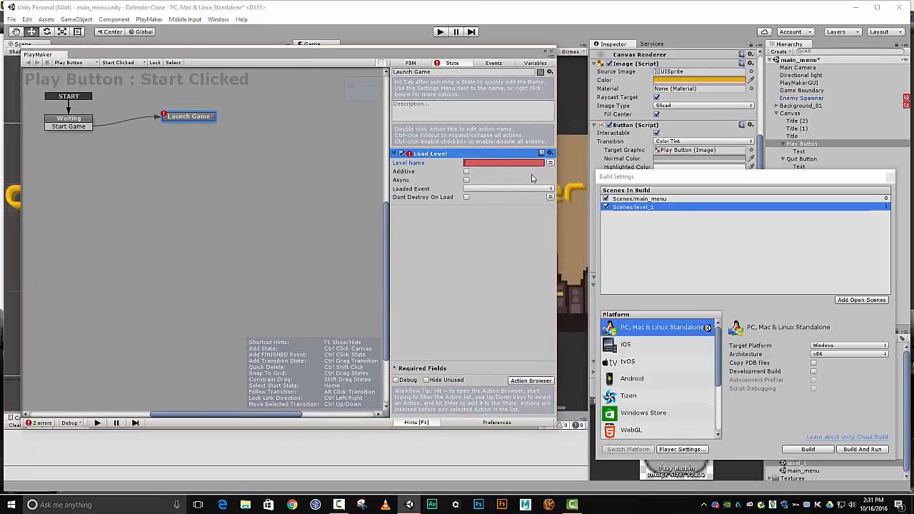
type("level_1")
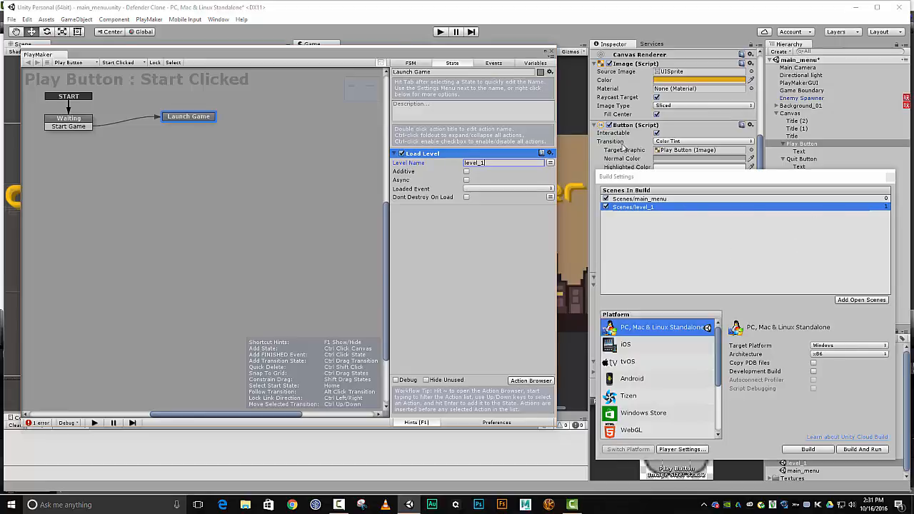
left_click(889, 176)
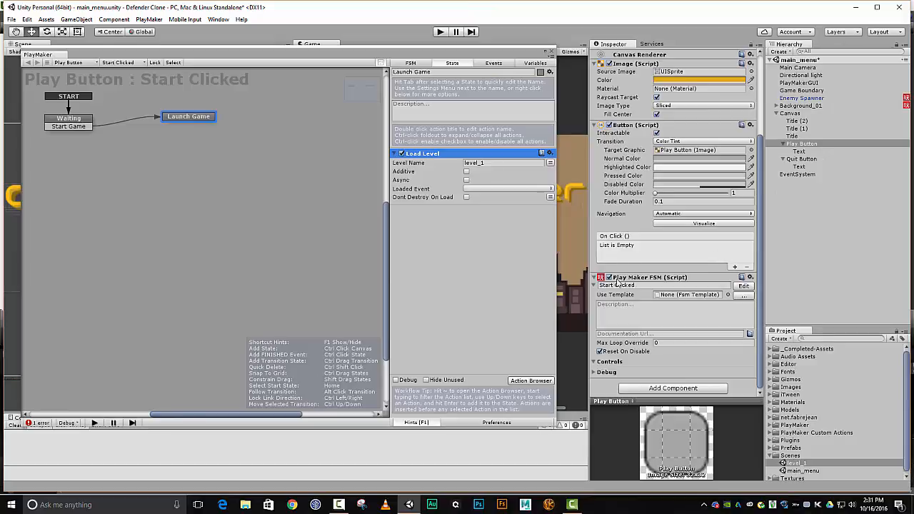
Copy the Play Button's Play Maker FSM component and add a new PlayMakerFSM component to the Quit Button
left_click(750, 278)
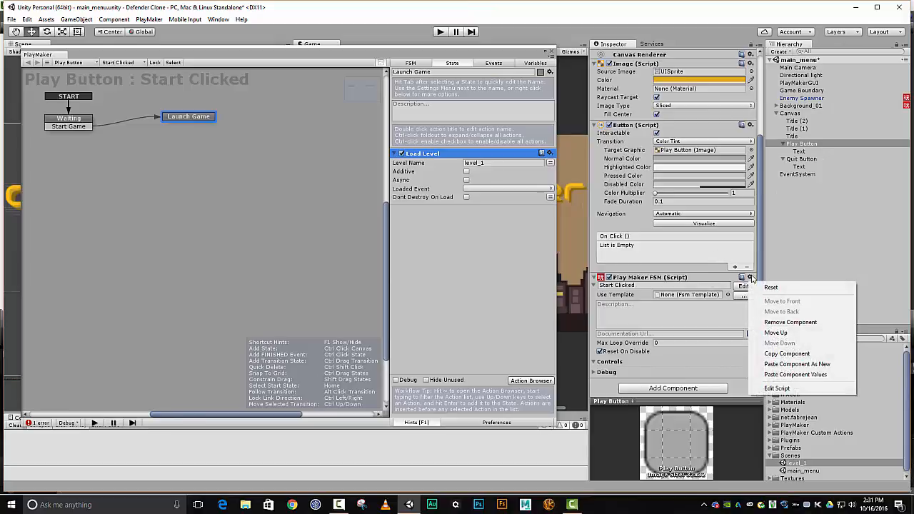
left_click(804, 353)
left_click(800, 158)
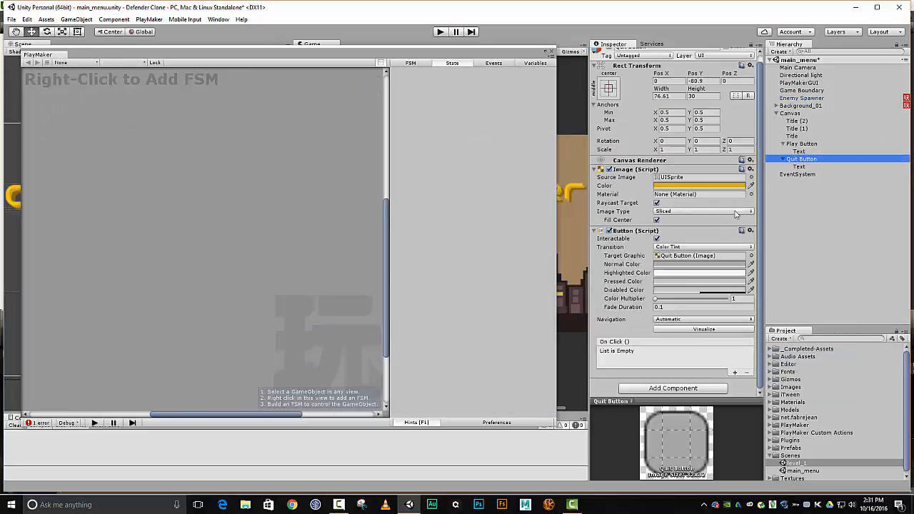
left_click(652, 389)
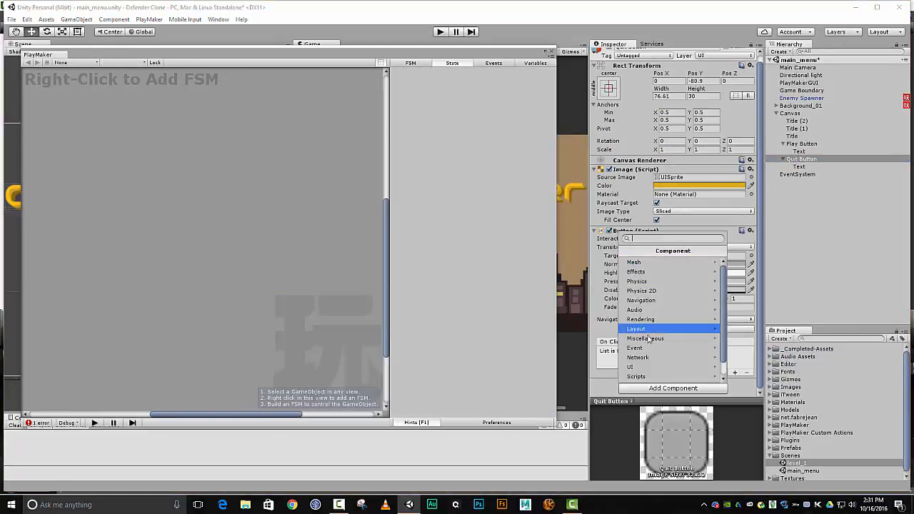
scroll(641, 368, "down", 1)
left_click(641, 368)
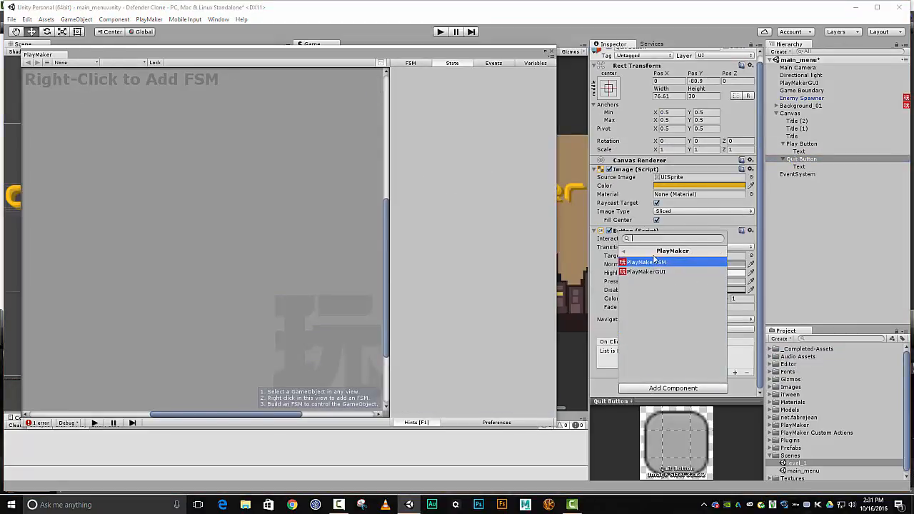
left_click(653, 261)
scroll(657, 264, "down", 3)
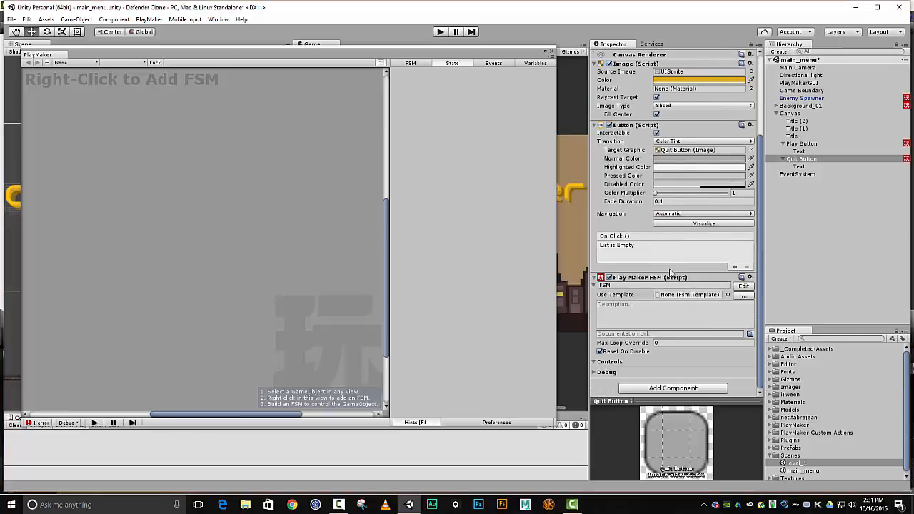
Paste the copied component values into the Quit Button's FSM and rename it Quit Clicked
left_click(749, 277)
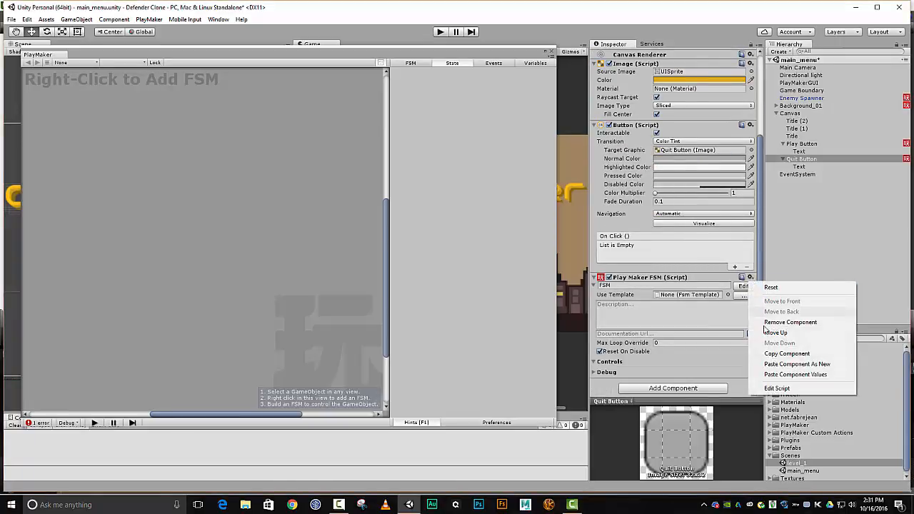
left_click(769, 376)
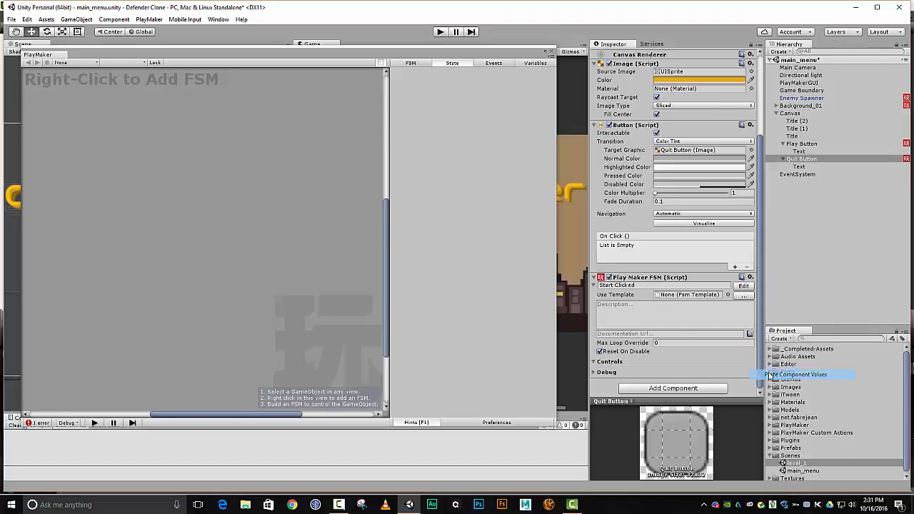
left_click(612, 285)
type("Qui")
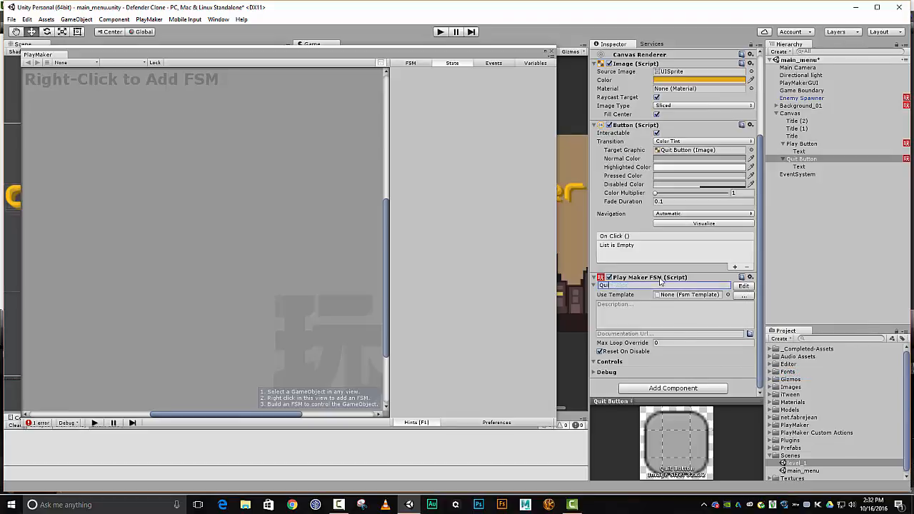
type("t Clicked")
Open the Quit Clicked FSM for editing and rename its Start Game event to Quit Game
left_click(743, 286)
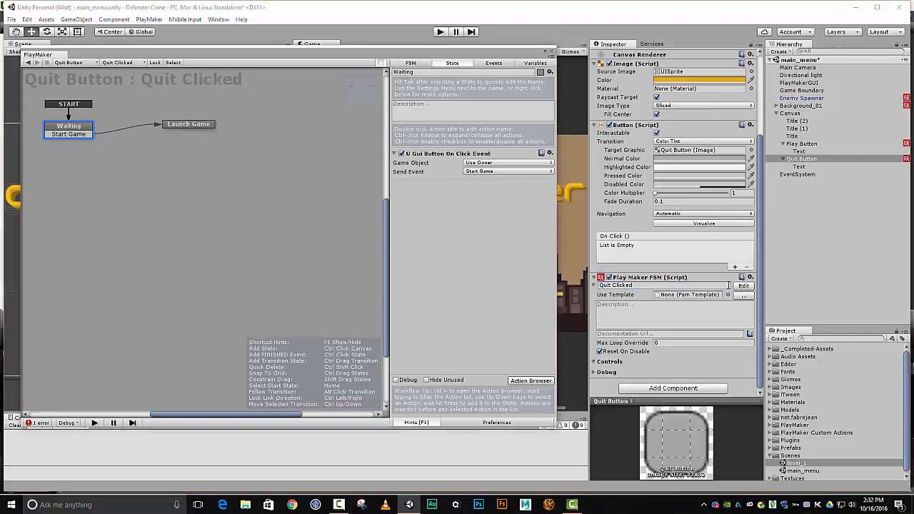
left_click(492, 63)
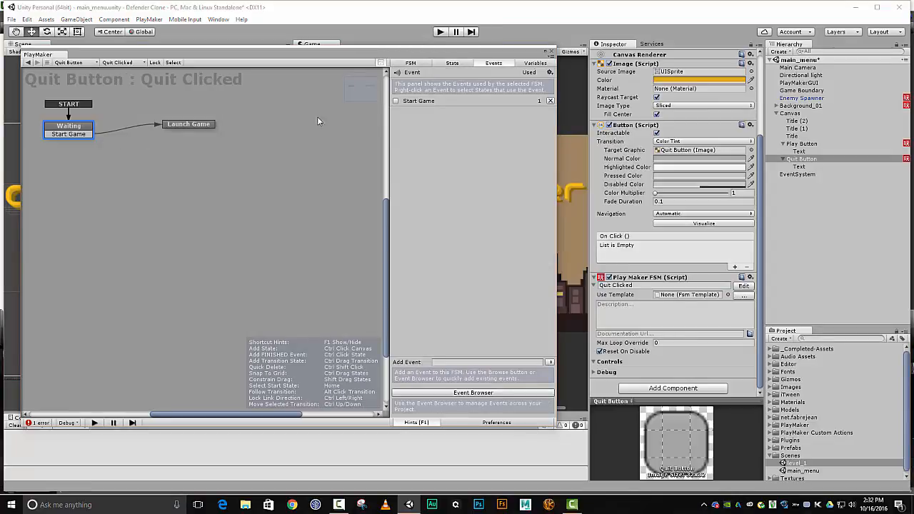
left_click(429, 100)
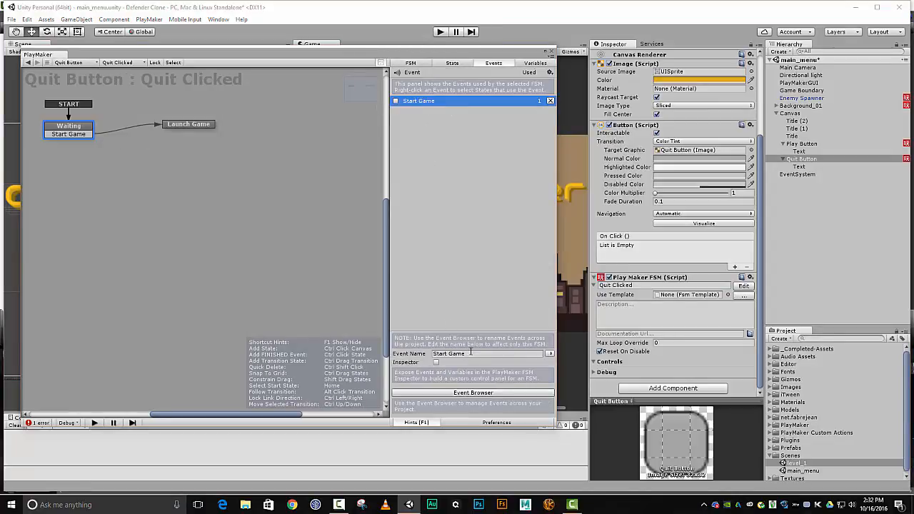
left_click(480, 354)
type("Quit")
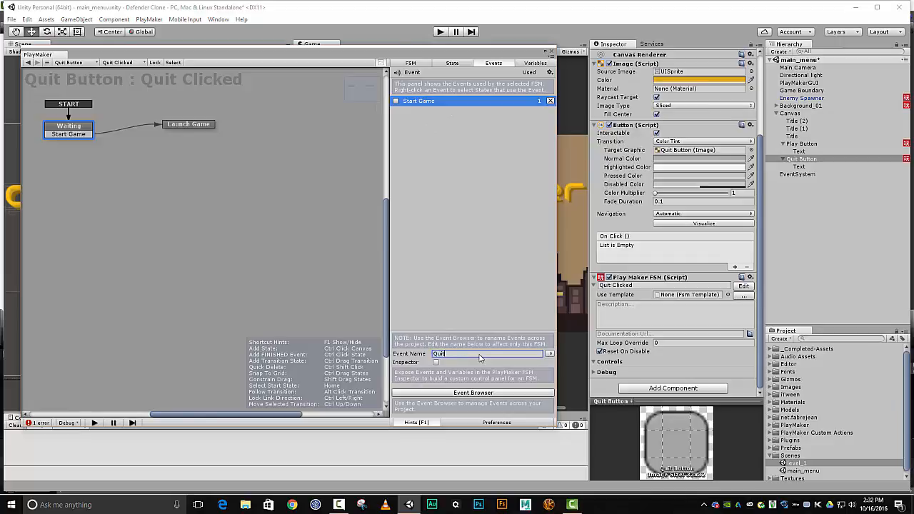
key("Return")
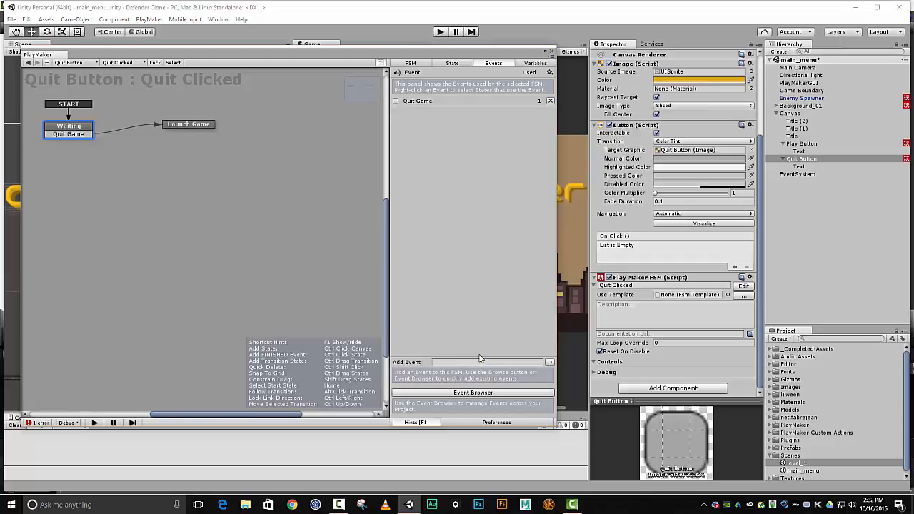
Rename the Launch Game state to Exit Game and check the Waiting state's button event
left_click(187, 126)
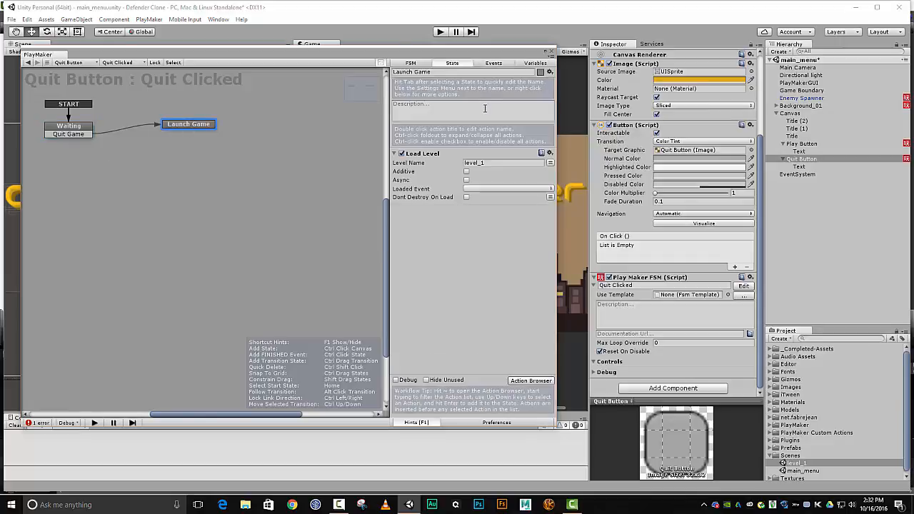
left_click(470, 71)
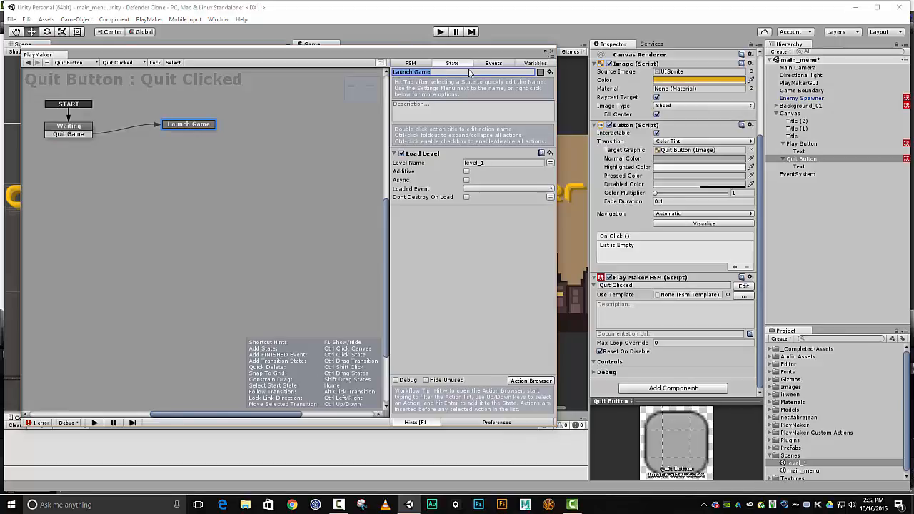
type("Exit Game")
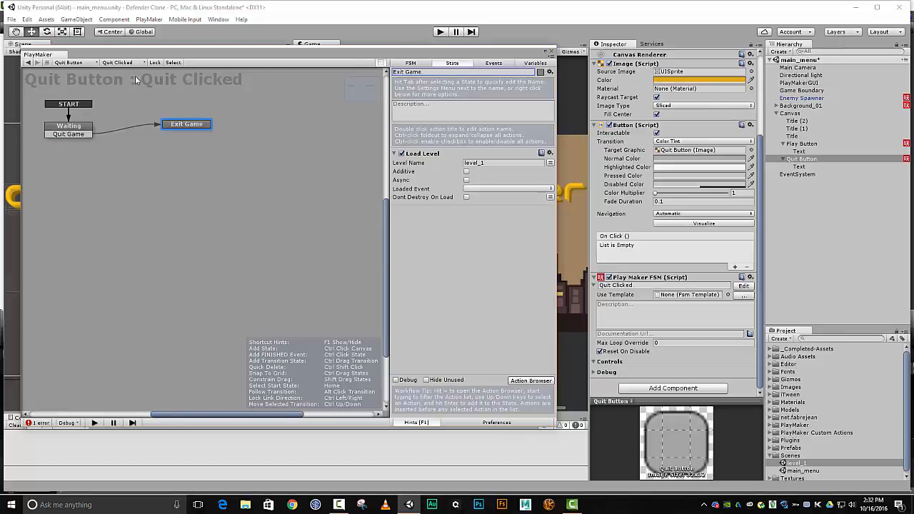
left_click(77, 127)
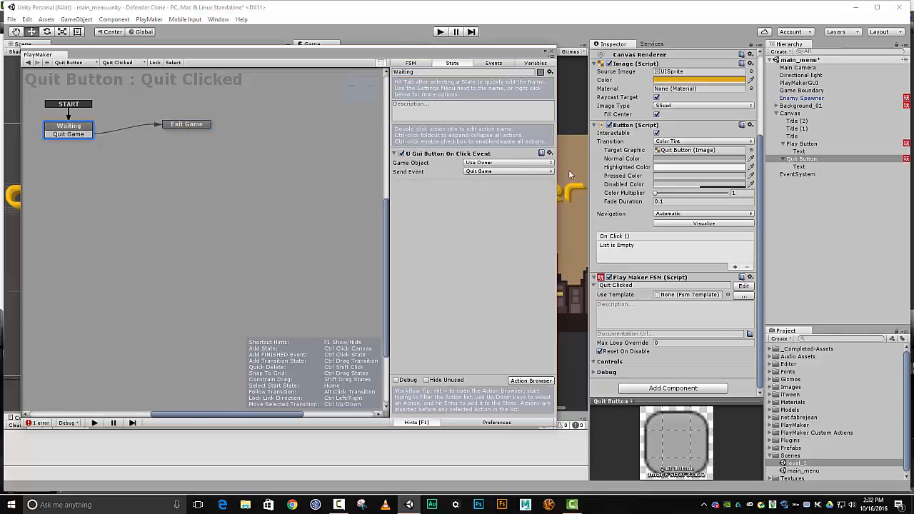
Replace the Load Level action in the Exit Game state with an Application Quit action
left_click(178, 126)
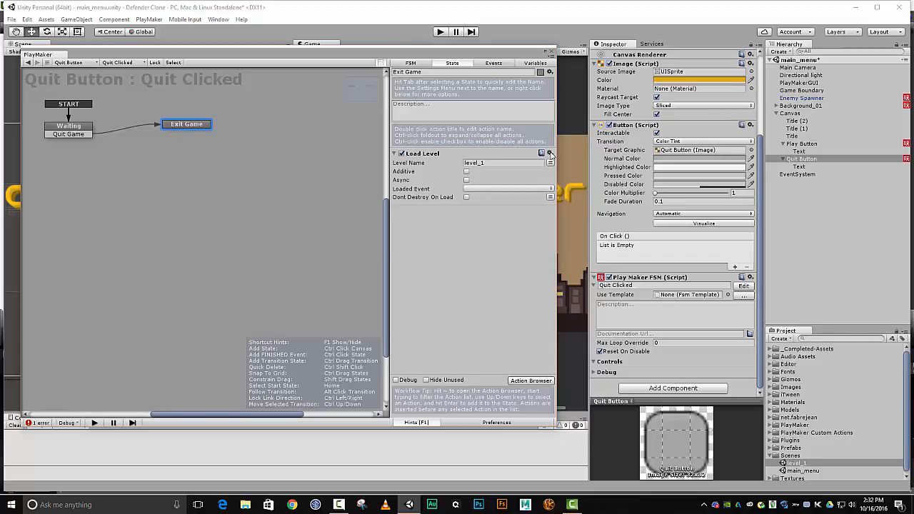
left_click(549, 154)
left_click(582, 285)
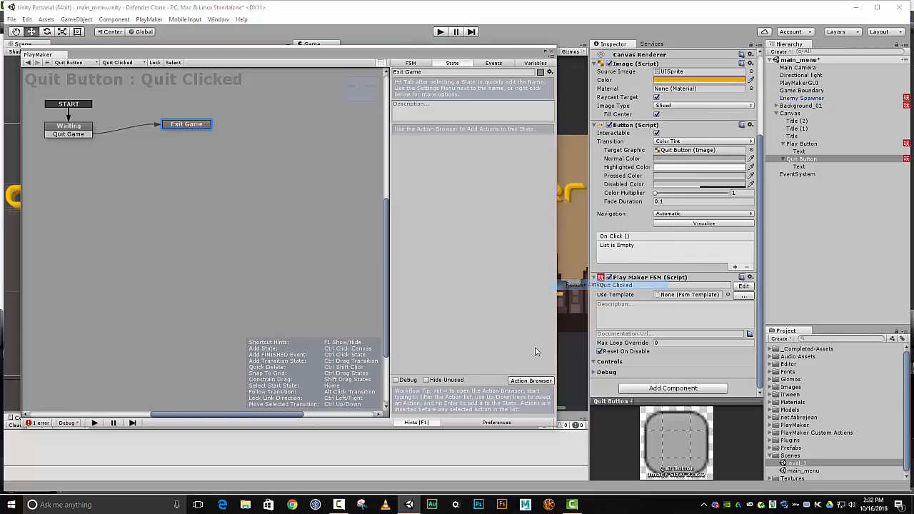
left_click(521, 383)
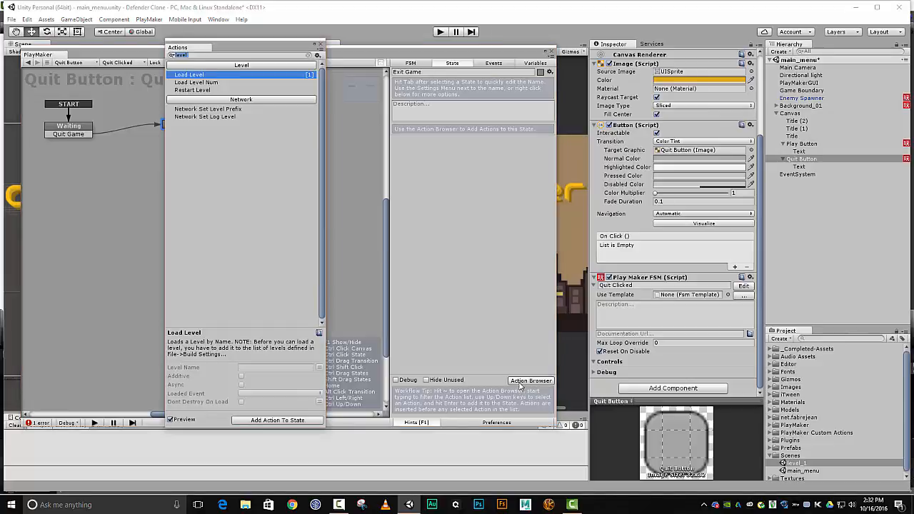
type("quit")
key("Return")
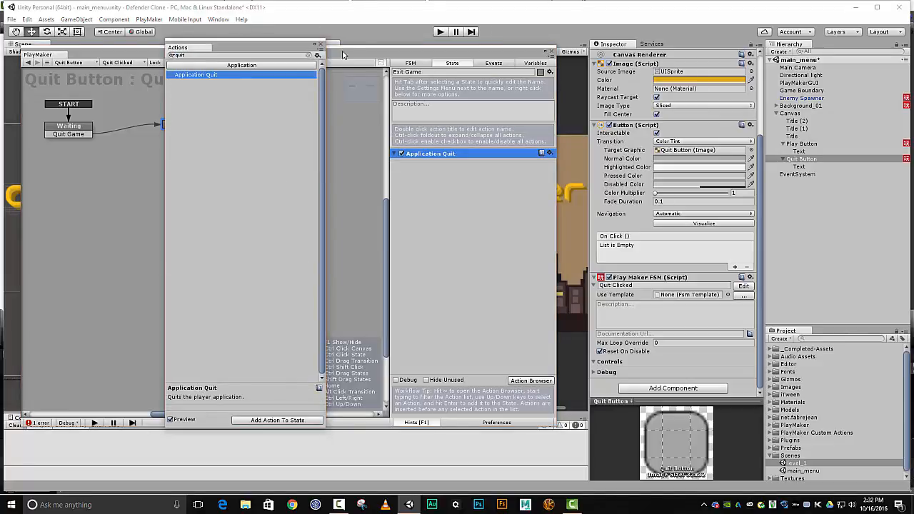
left_click(321, 46)
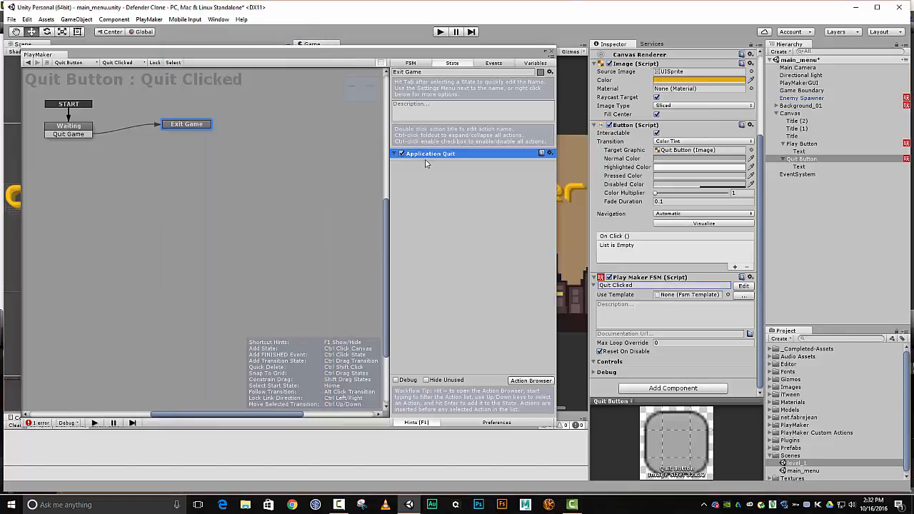
left_click_drag(318, 54, 282, 207)
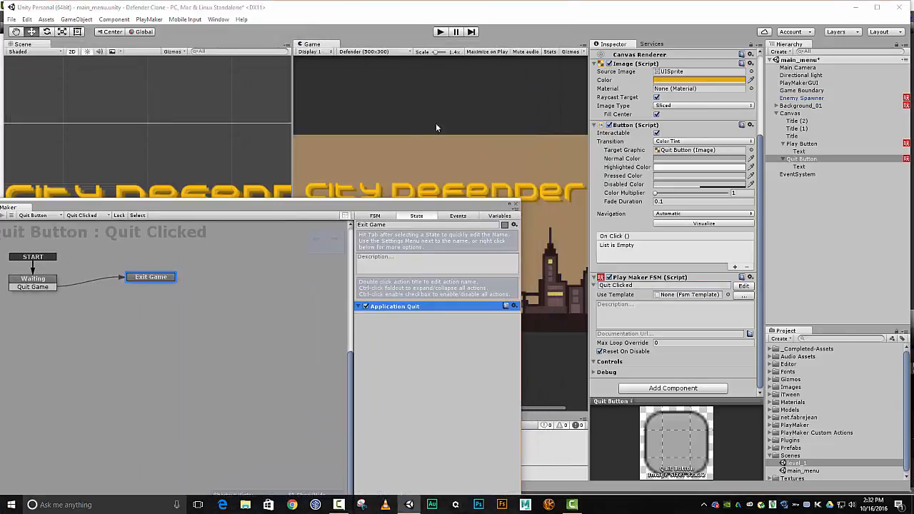
left_click_drag(271, 210, 341, 80)
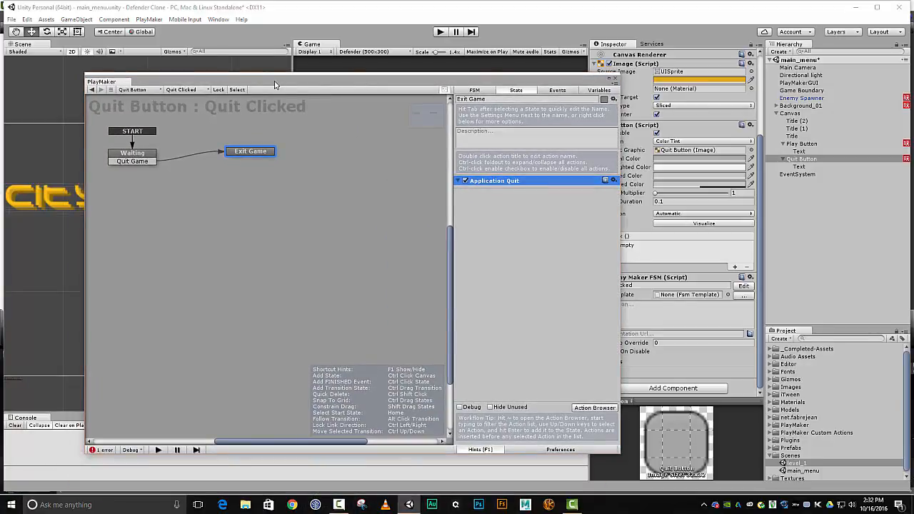
Move the PlayMaker window aside, test whether the running main menu's Play button loads level_1, and stop the run
left_click_drag(274, 81, 913, 95)
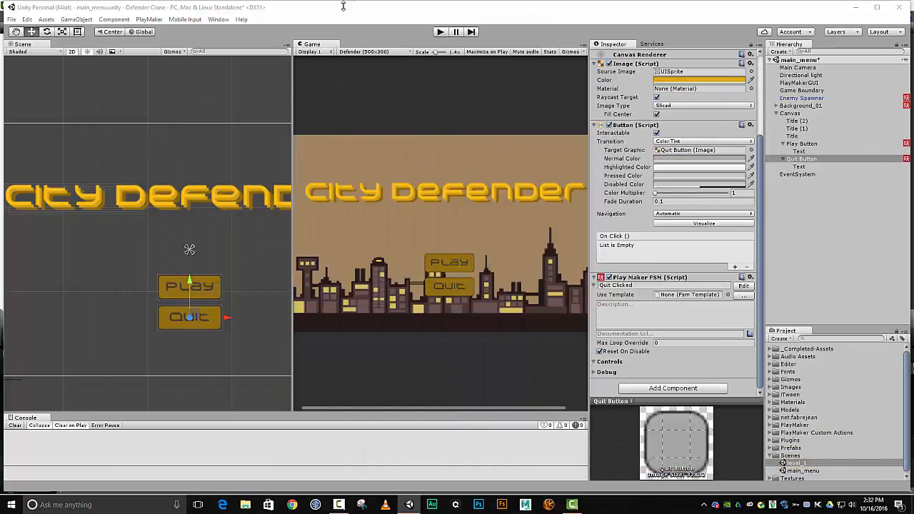
left_click(439, 33)
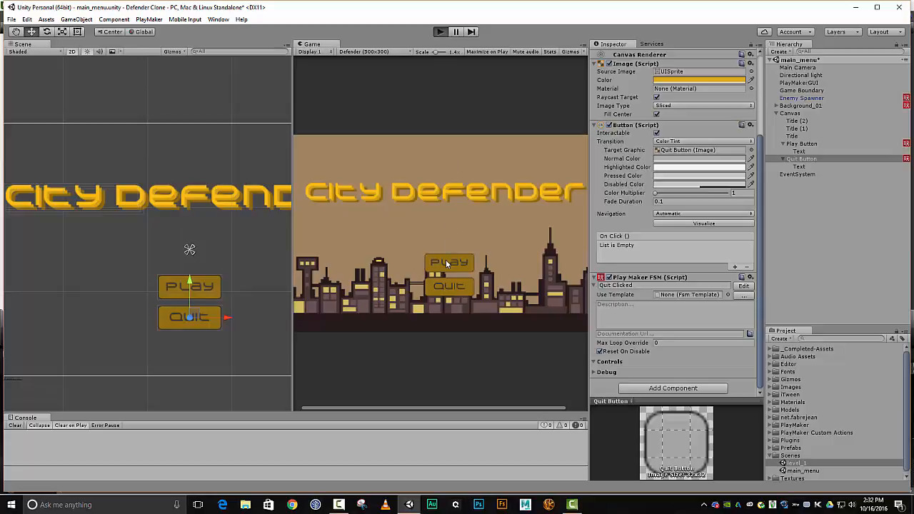
left_click(440, 32)
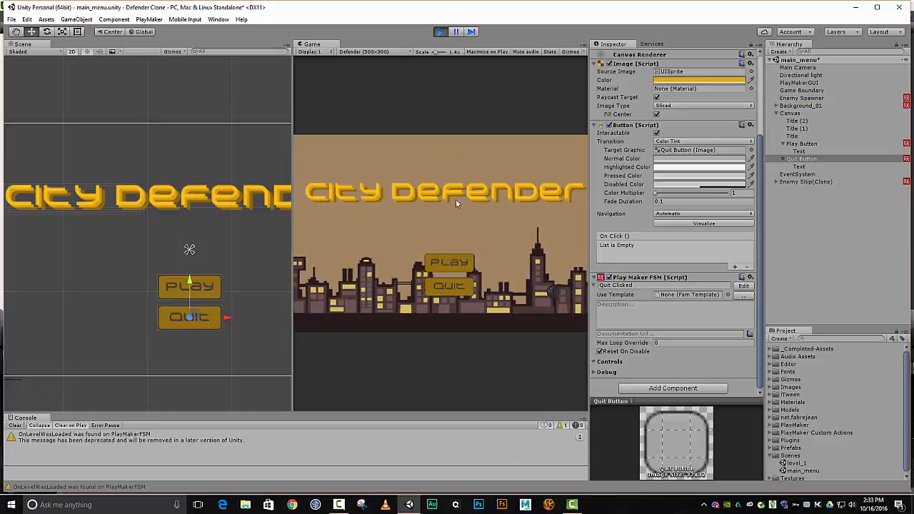
left_click(448, 258)
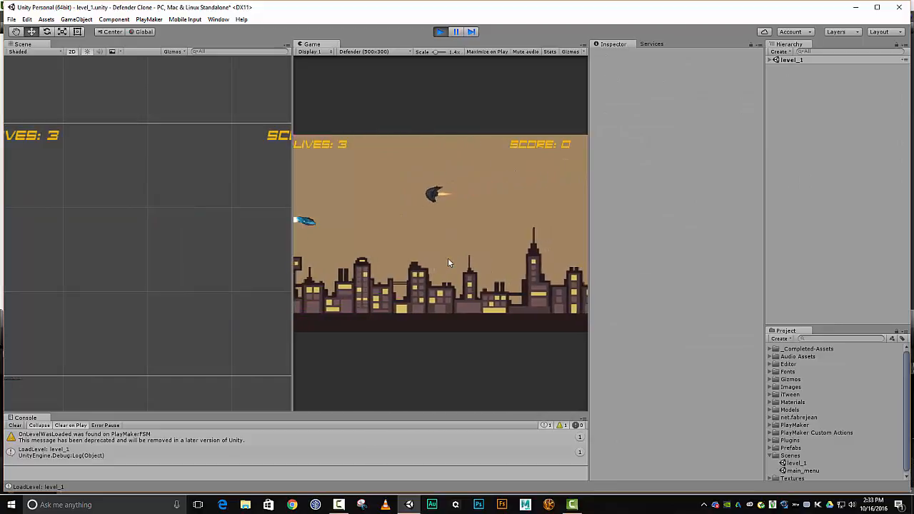
left_click(440, 31)
Run the main menu again, start level_1 with the Play button, test flying and shooting with the player ship, and stop the run
left_click(441, 31)
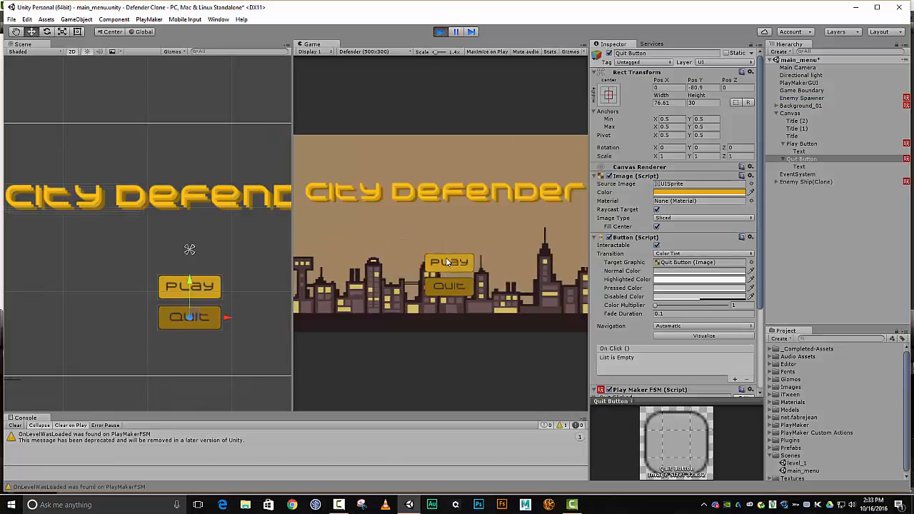
left_click(446, 259)
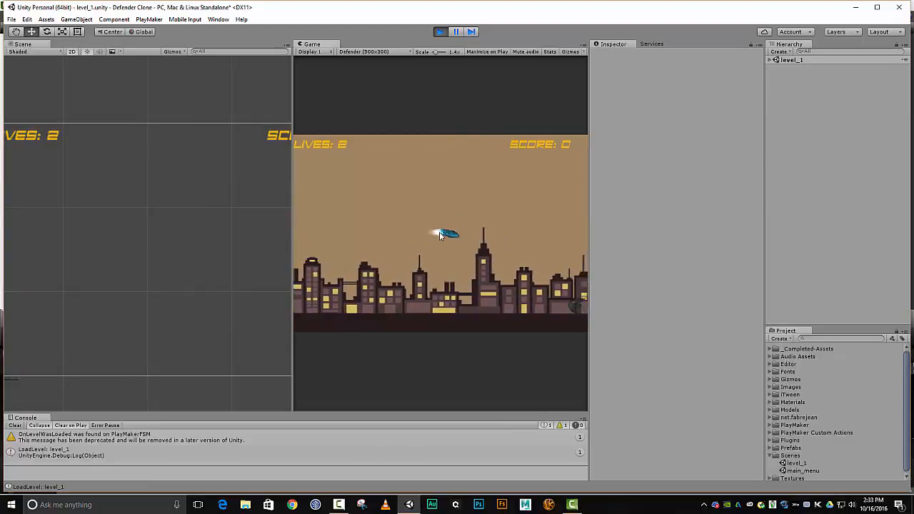
key("Left")
key("Left")
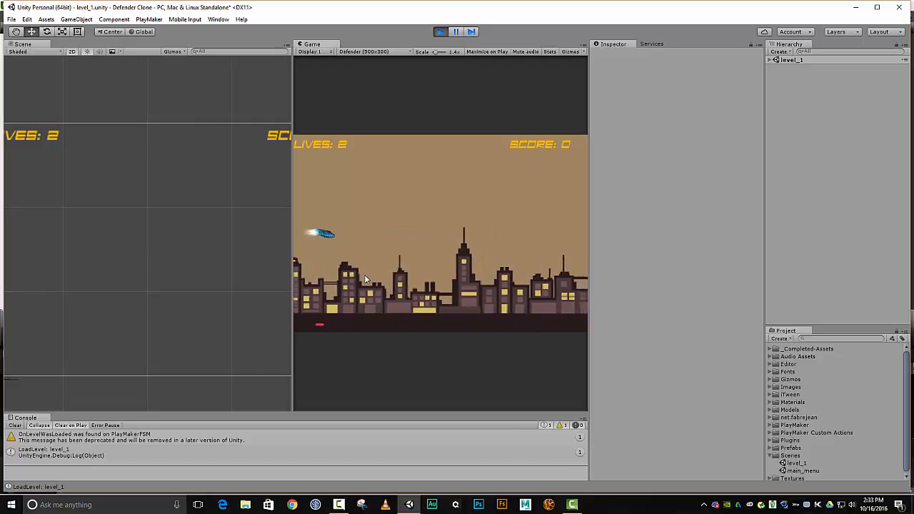
key("Down")
key("Up")
key("Right")
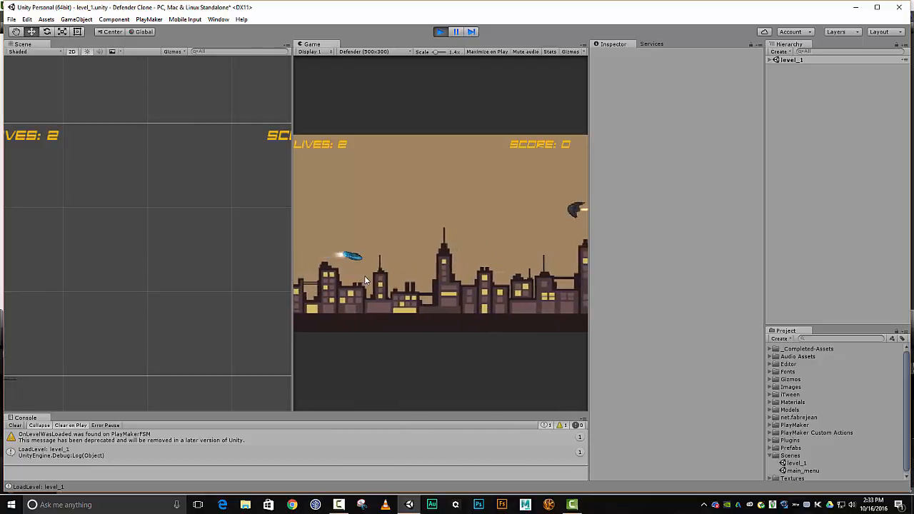
key("Up")
key("space")
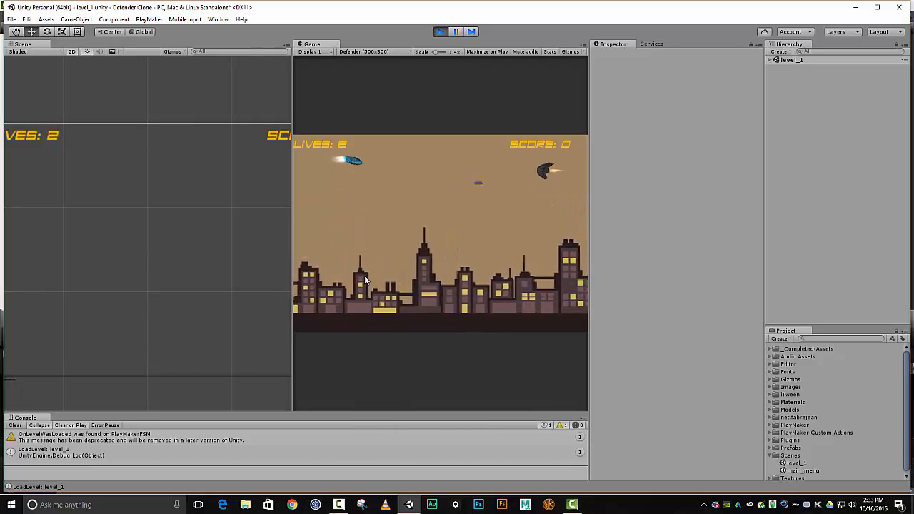
key("Down")
key("space")
key("Down")
key("space")
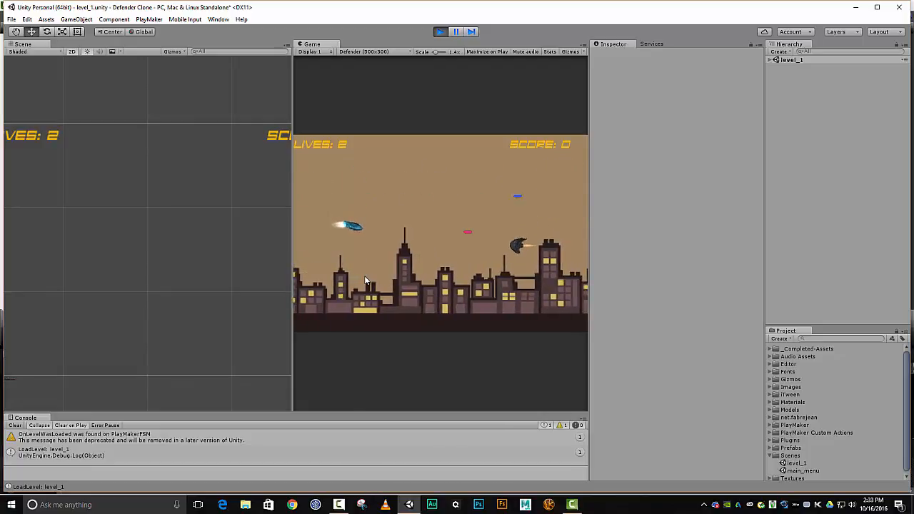
key("space")
key("Up")
key("Up")
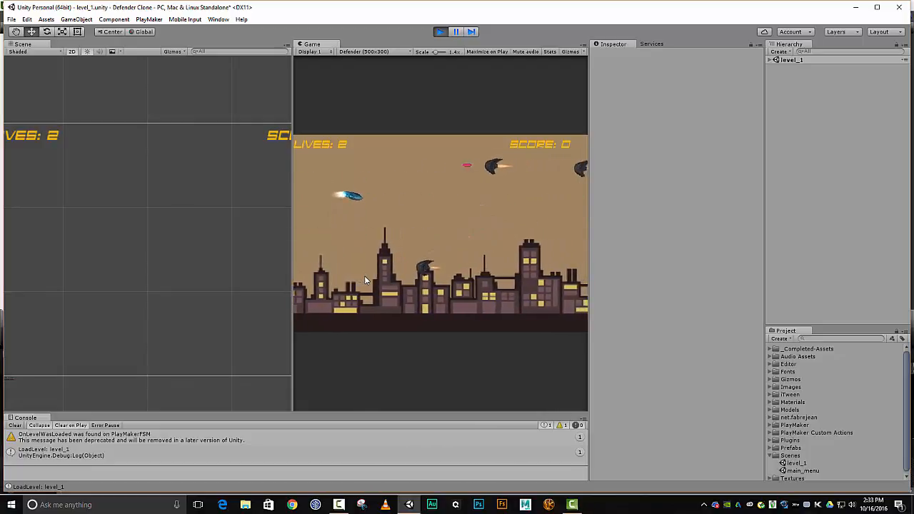
key("Up")
key("space")
key("Down")
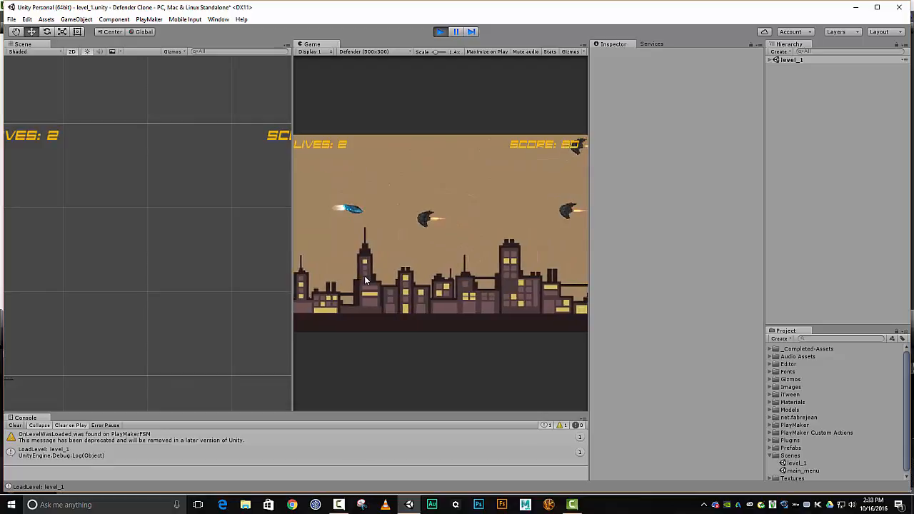
key("space")
key("space")
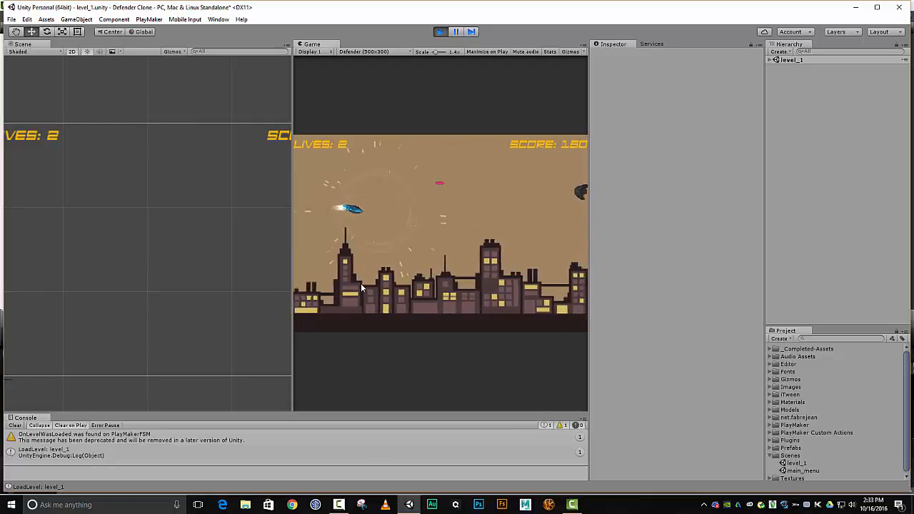
key("Up")
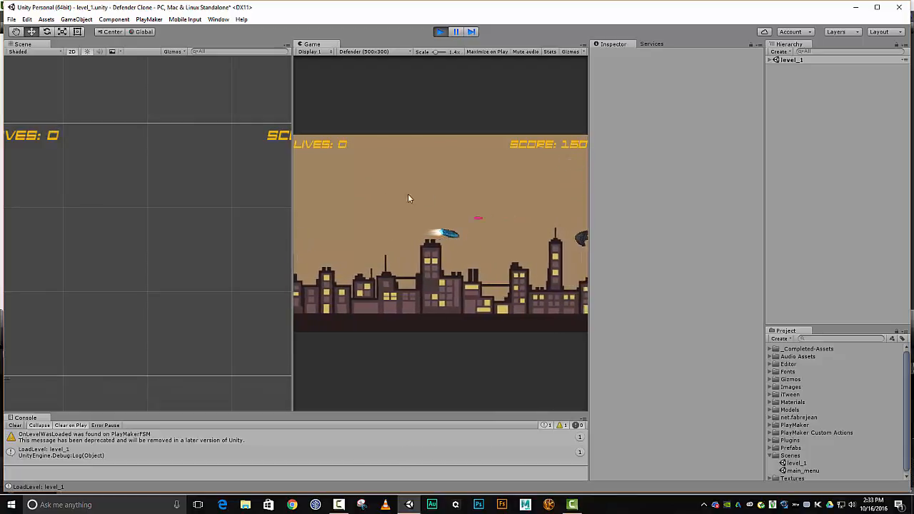
left_click(440, 32)
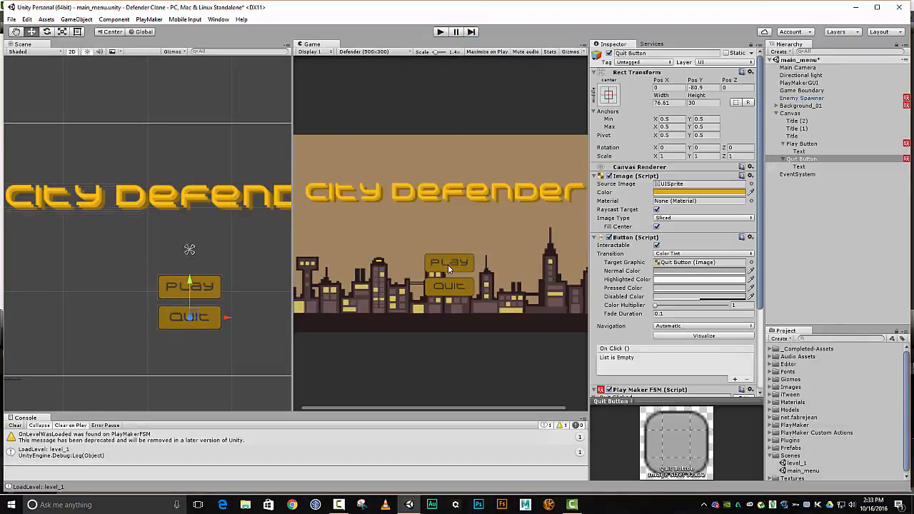
Open the level_1 scene and clear the PlayMaker window from the main editor area
left_click_drag(913, 74, 157, 72)
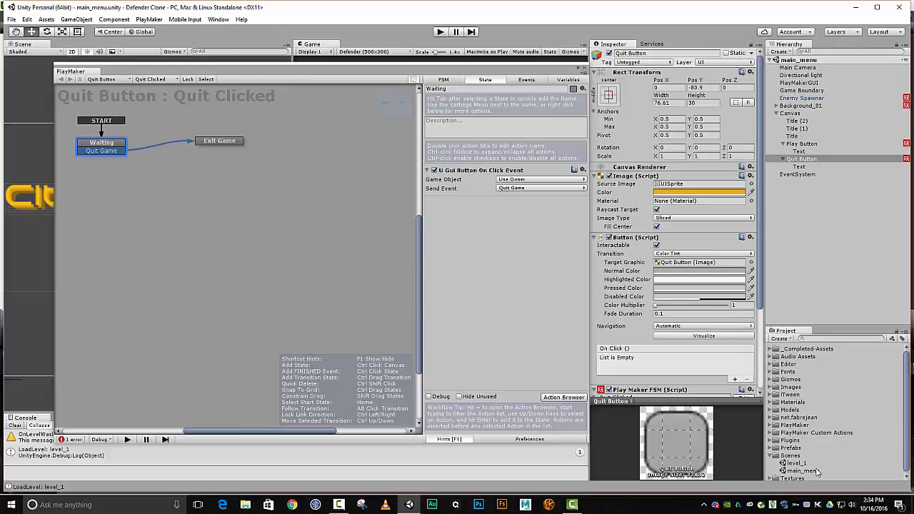
left_click(798, 463)
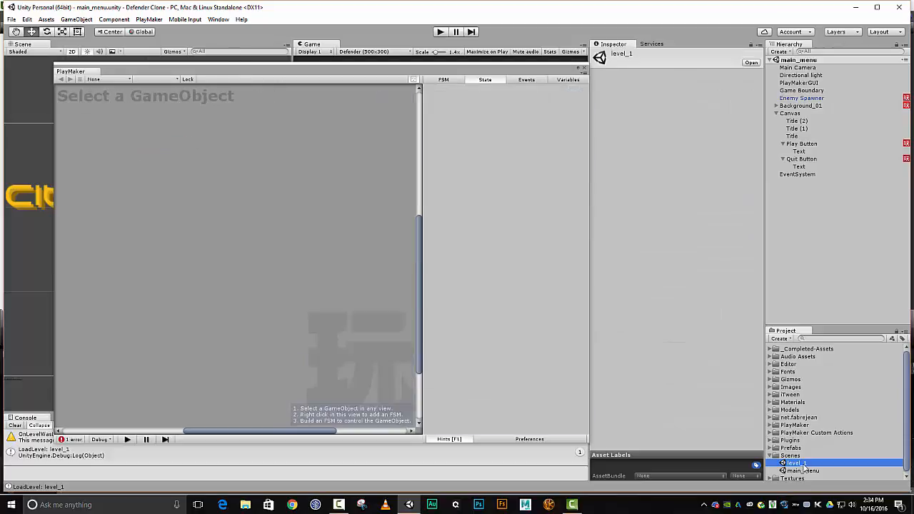
left_click(751, 62)
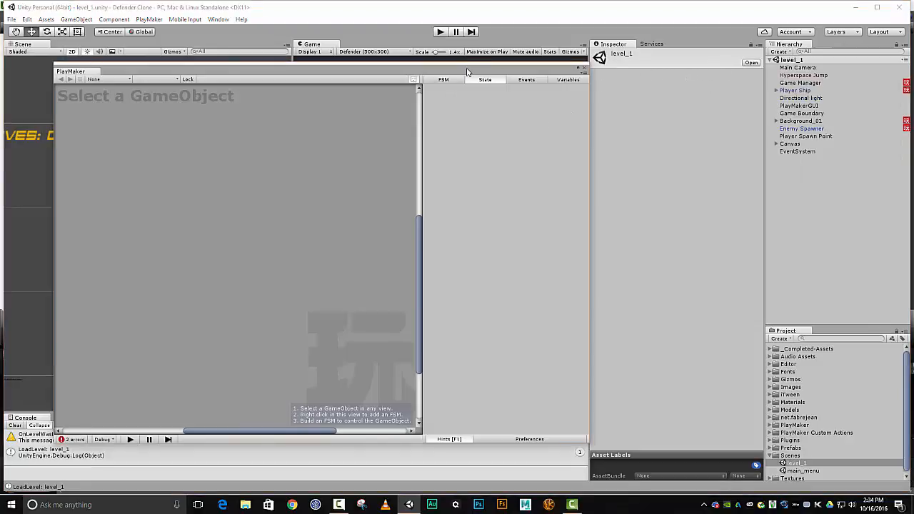
left_click_drag(465, 68, 913, 145)
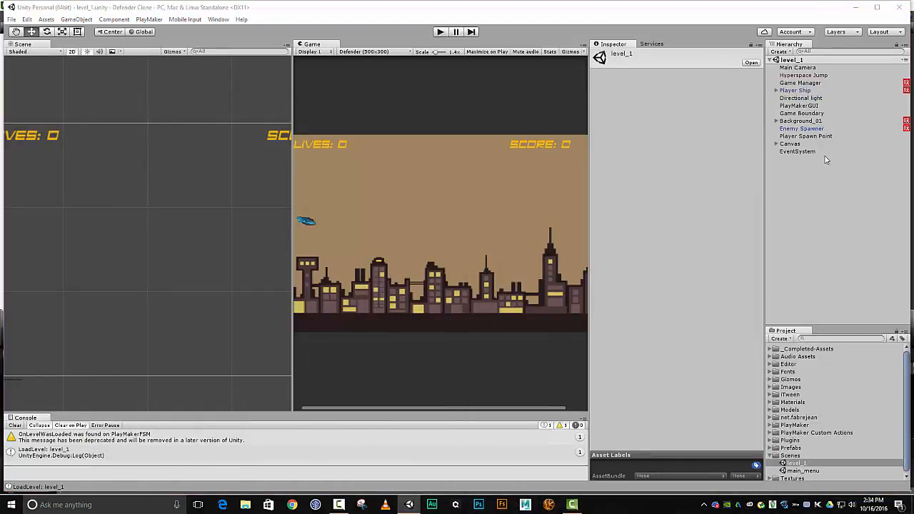
Select the Player Spawn Point and frame it in the Scene view to check its position
left_click(803, 137)
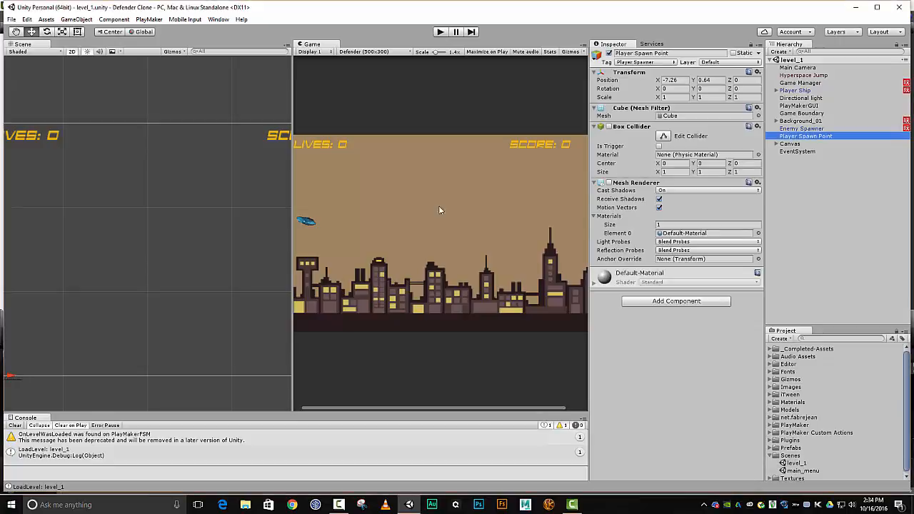
scroll(165, 285, "down", 3)
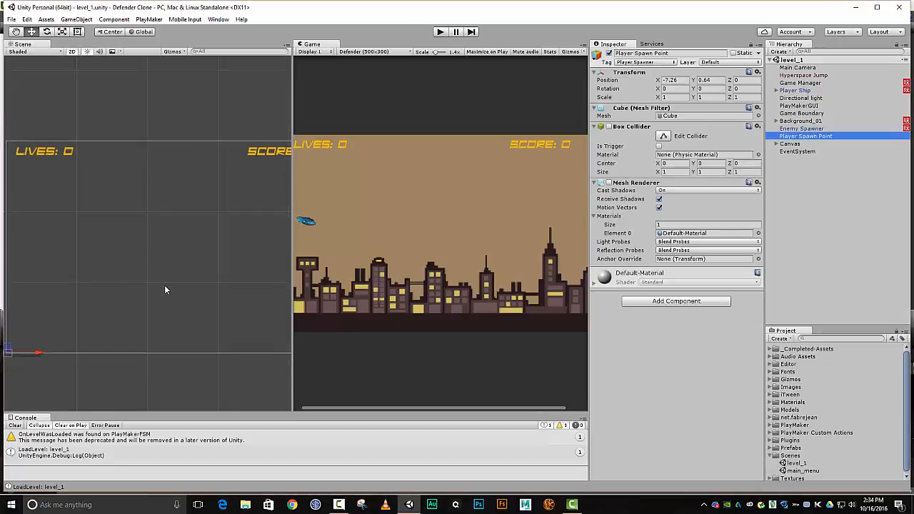
double_click(811, 138)
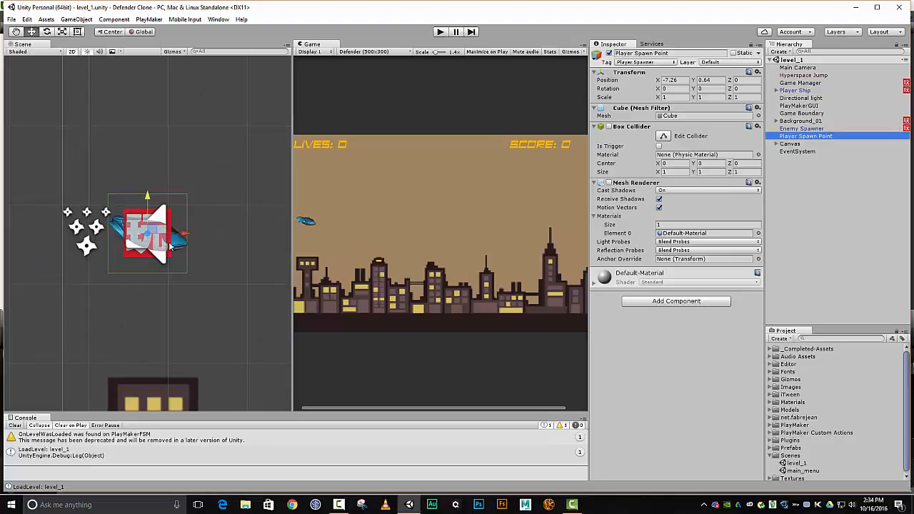
scroll(169, 242, "down", 6)
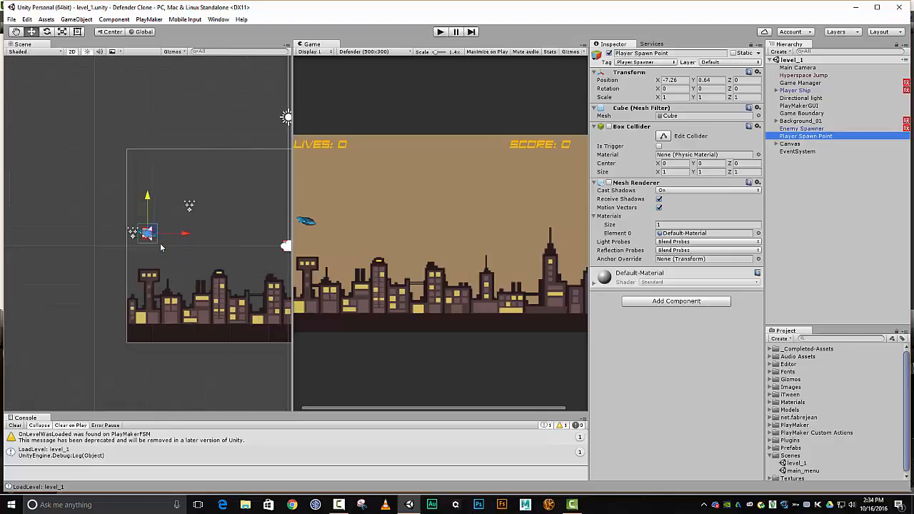
Delete the Hyperspace Jump particle system from the level_1 scene
left_click(190, 207)
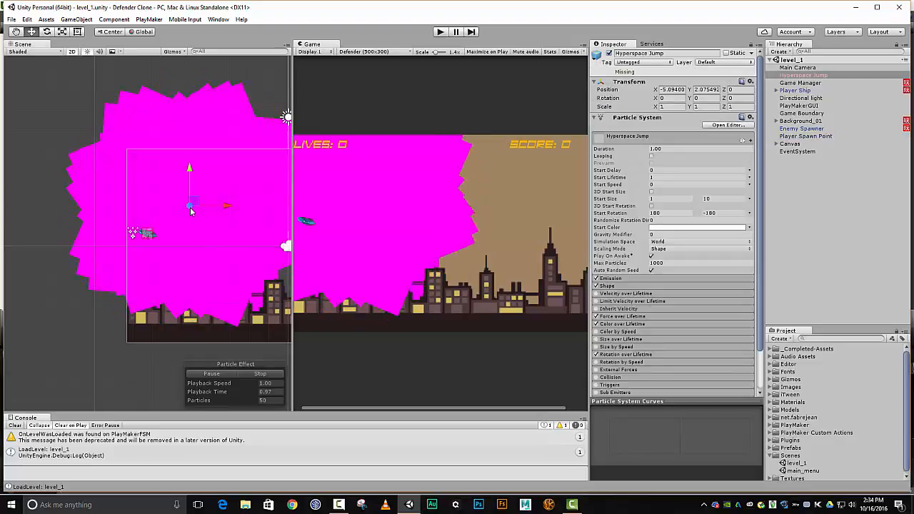
left_click(791, 76)
key("Delete")
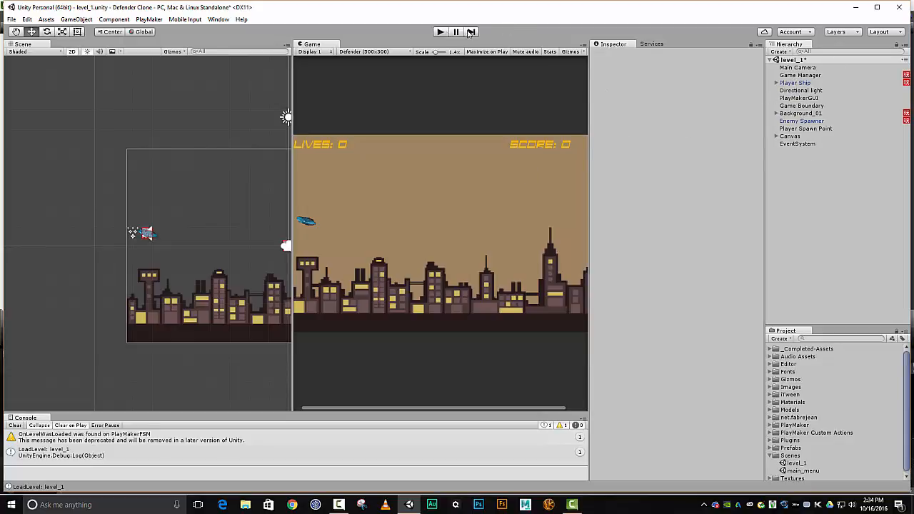
Test-run level_1 to check where the player ship respawns, inspect the Player Spawn Point, and stop the run
left_click(439, 32)
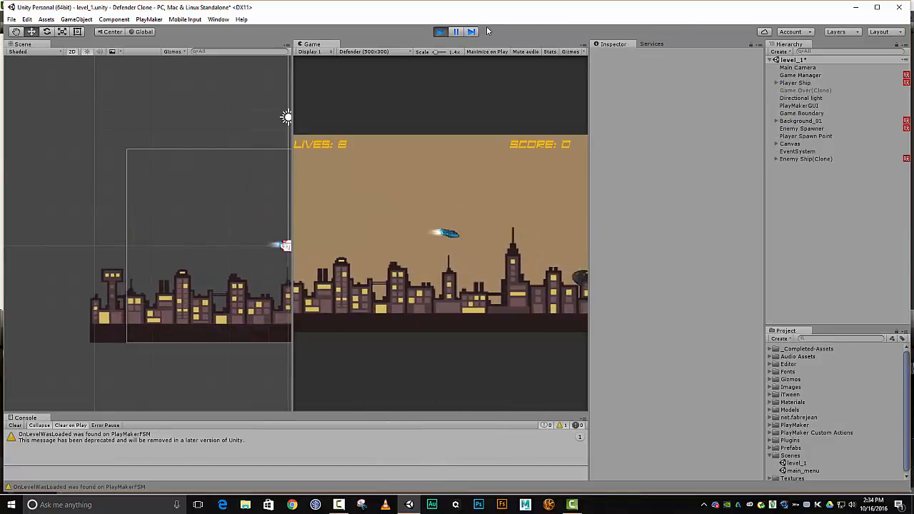
left_click(797, 135)
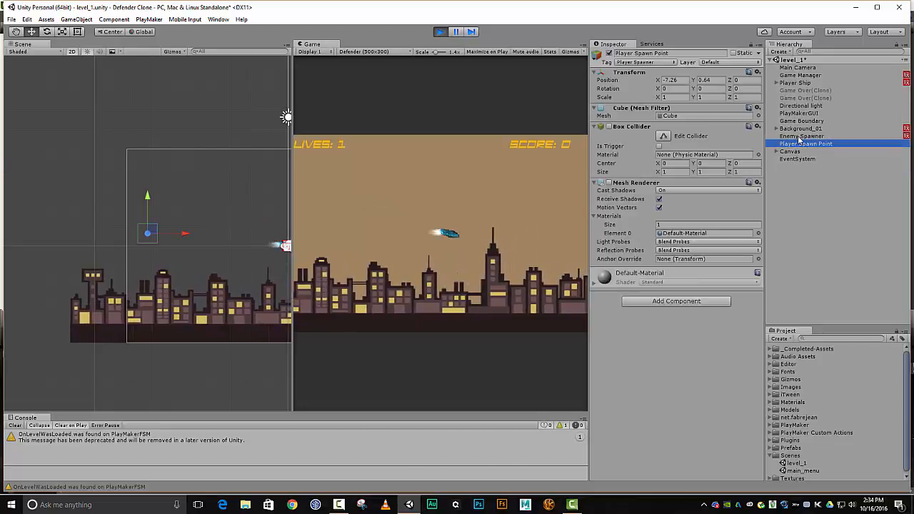
left_click(442, 33)
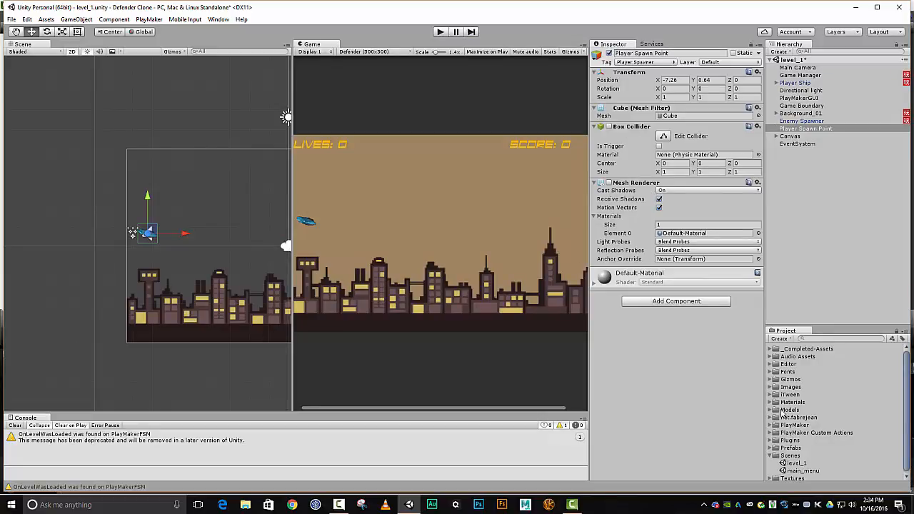
Open the Player Ship's Life System FSM and inspect the actions in its Update Lives state
left_click(804, 83)
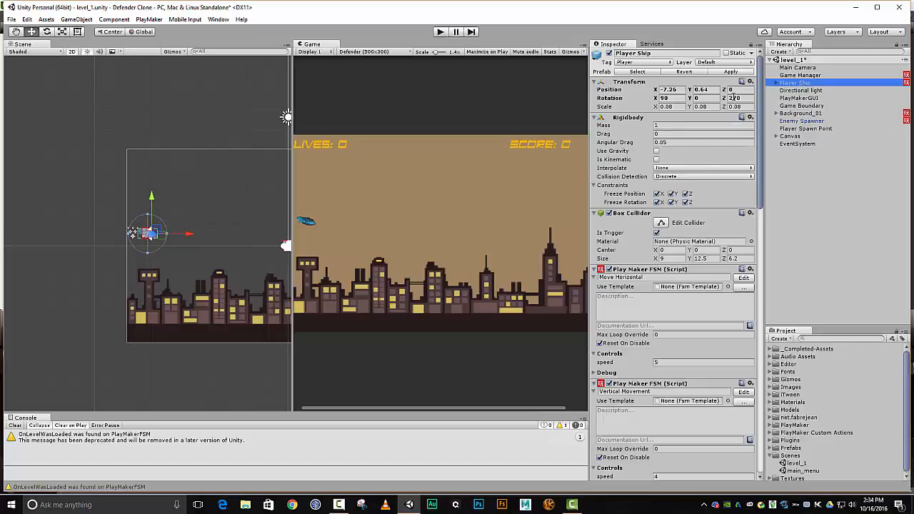
scroll(701, 198, "down", 8)
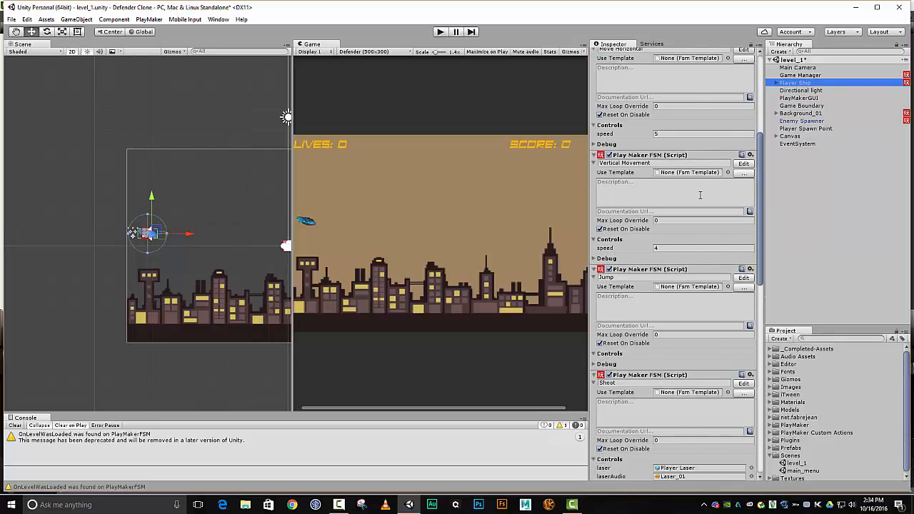
scroll(700, 196, "down", 9)
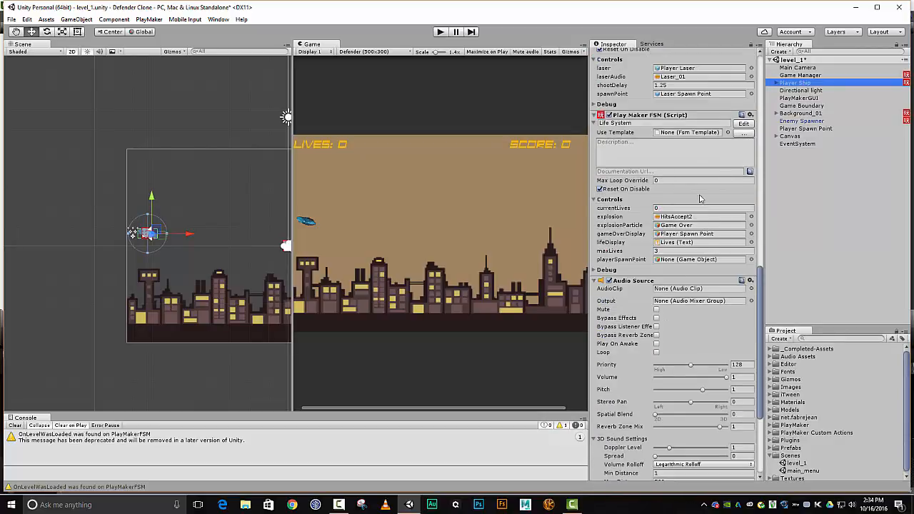
scroll(700, 198, "up", 6)
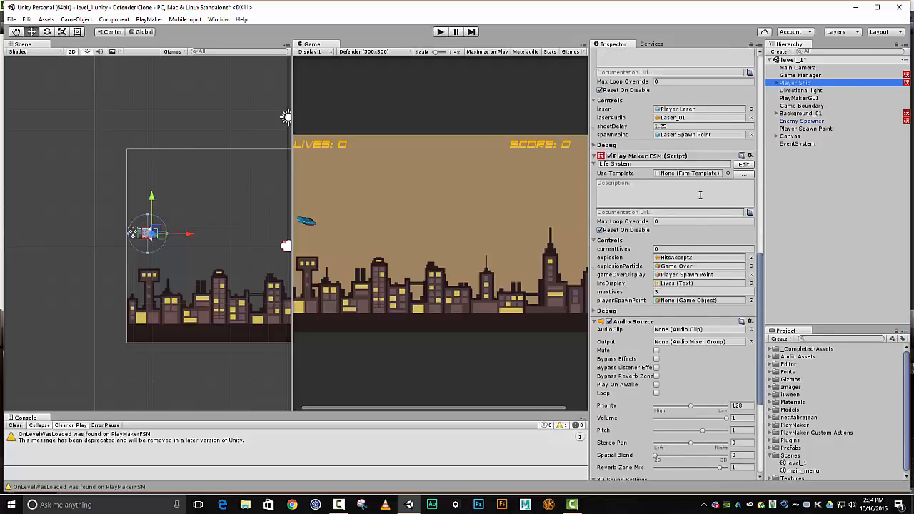
left_click(747, 222)
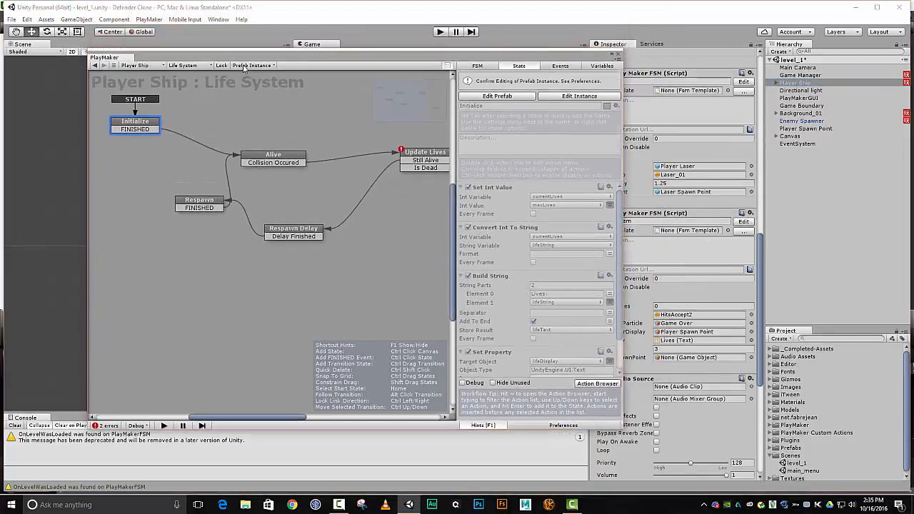
middle_click_drag(433, 257, 263, 275)
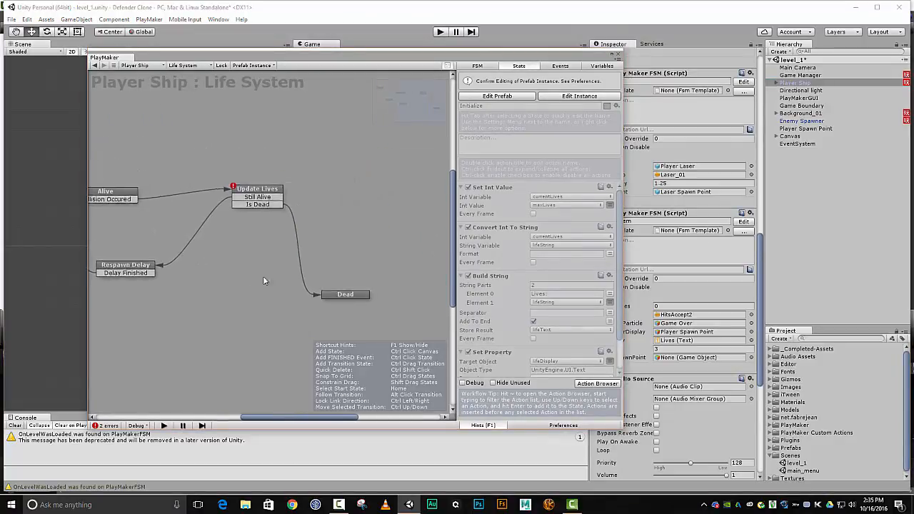
left_click(267, 189)
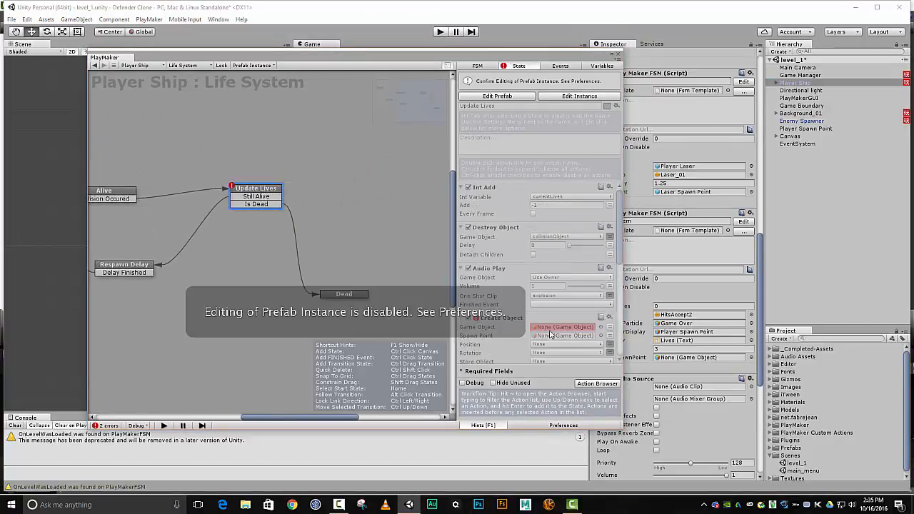
Assign the Player Spawn Point object to the Player Ship's playerSpawnPoint variable in the Life System FSM and apply the change to the prefab
left_click_drag(437, 48, 913, 67)
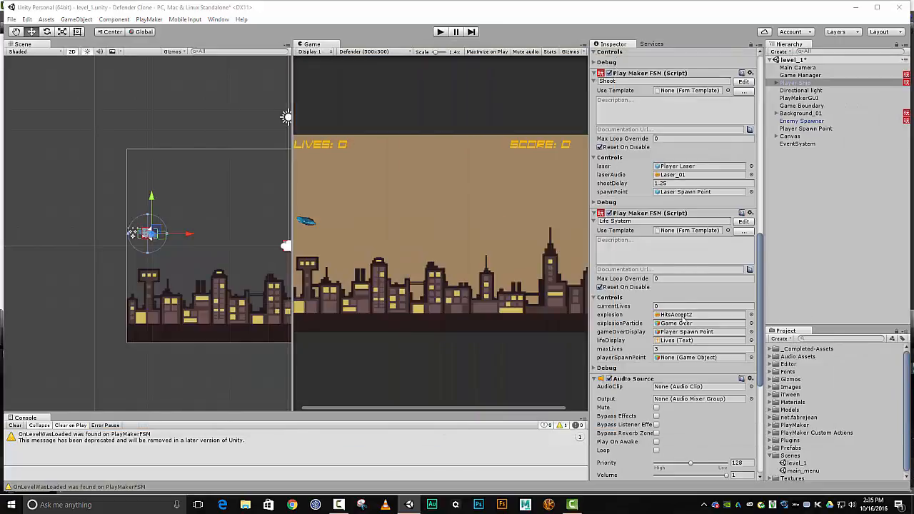
left_click(801, 83)
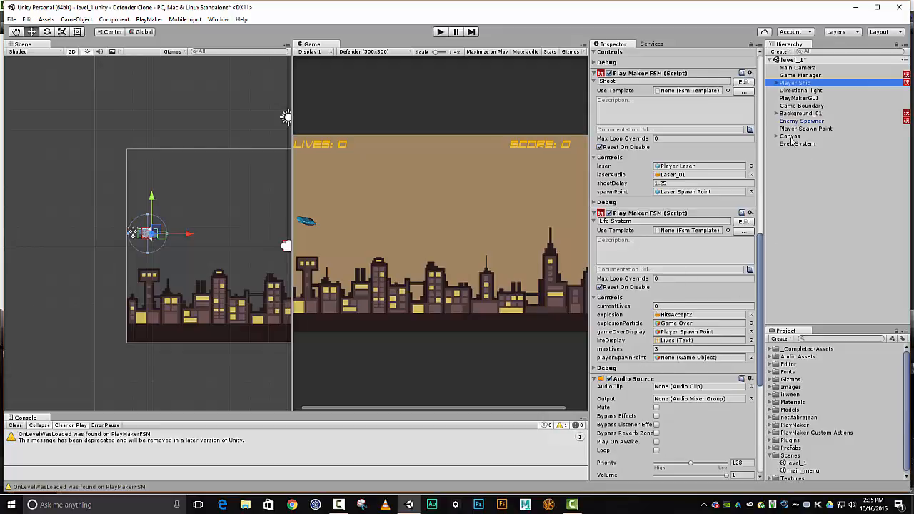
left_click_drag(795, 133, 673, 359)
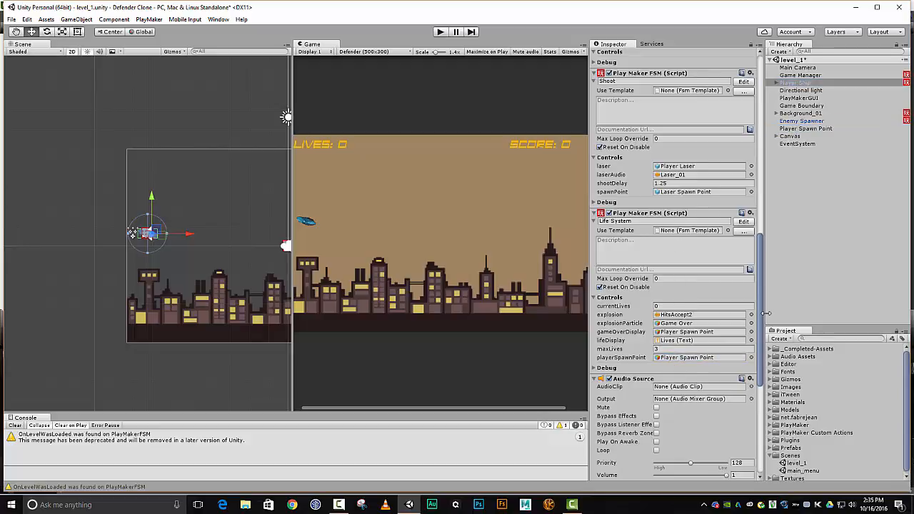
left_click_drag(759, 312, 762, 111)
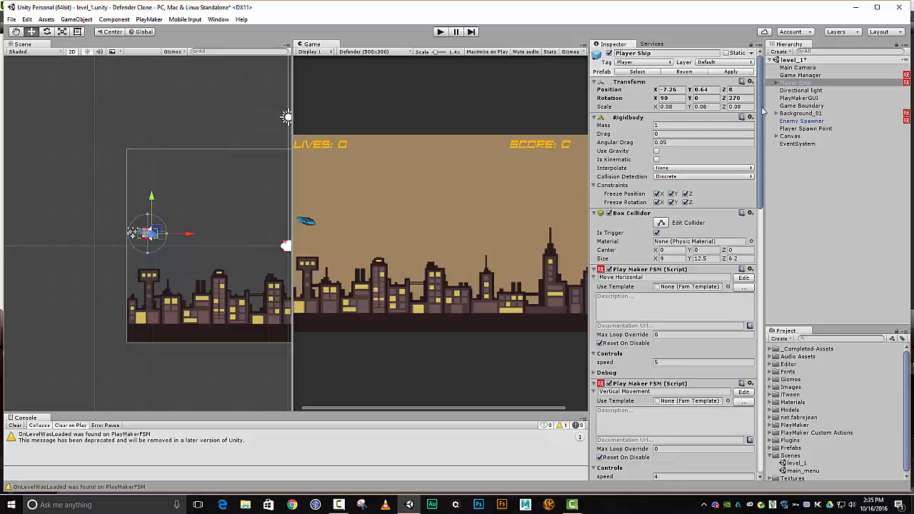
left_click(746, 73)
Test-run level_1, fly the player ship into an enemy to check the respawn position, and stop the run
left_click(439, 32)
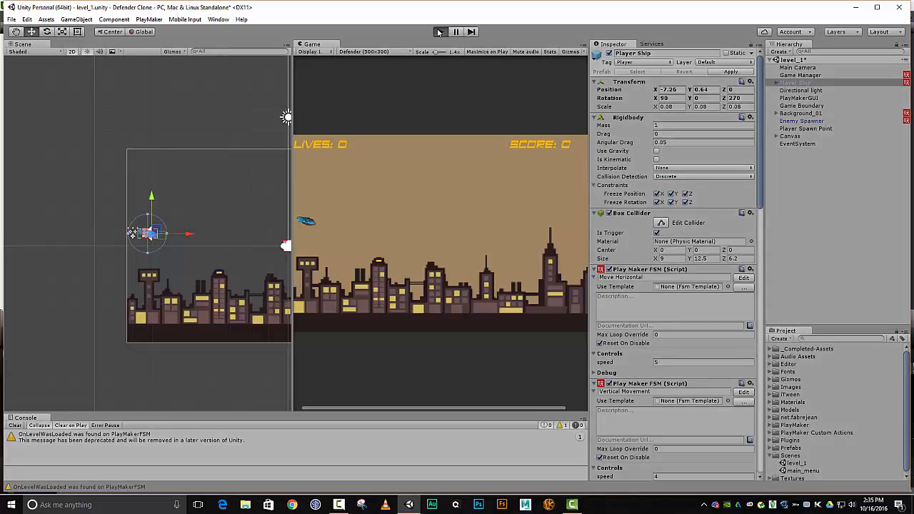
key("Right")
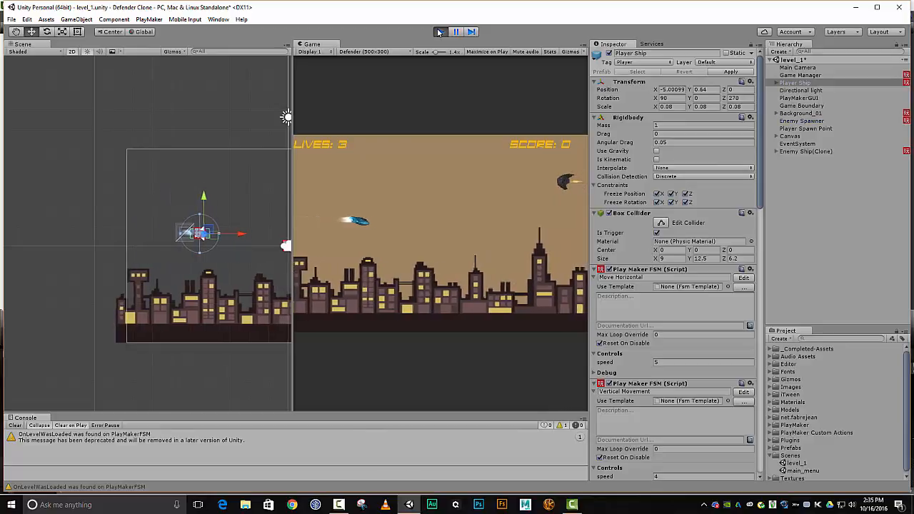
key("Down")
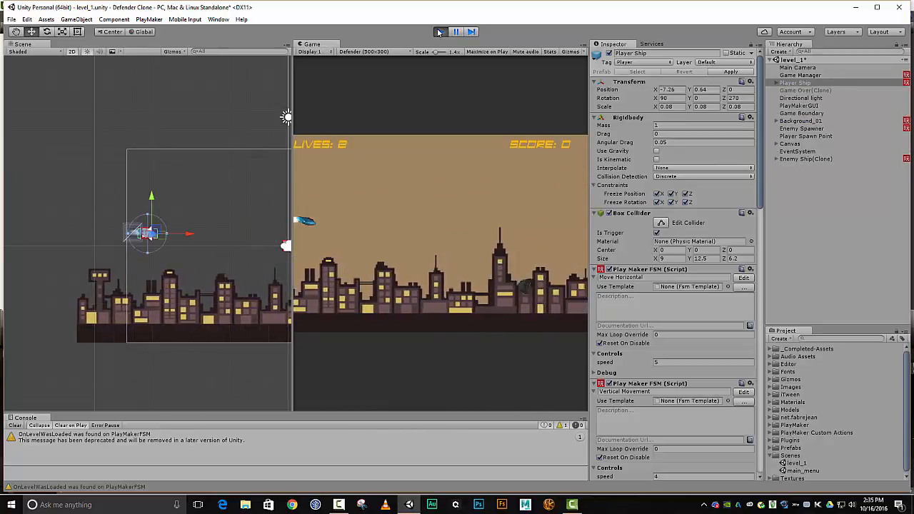
left_click(439, 31)
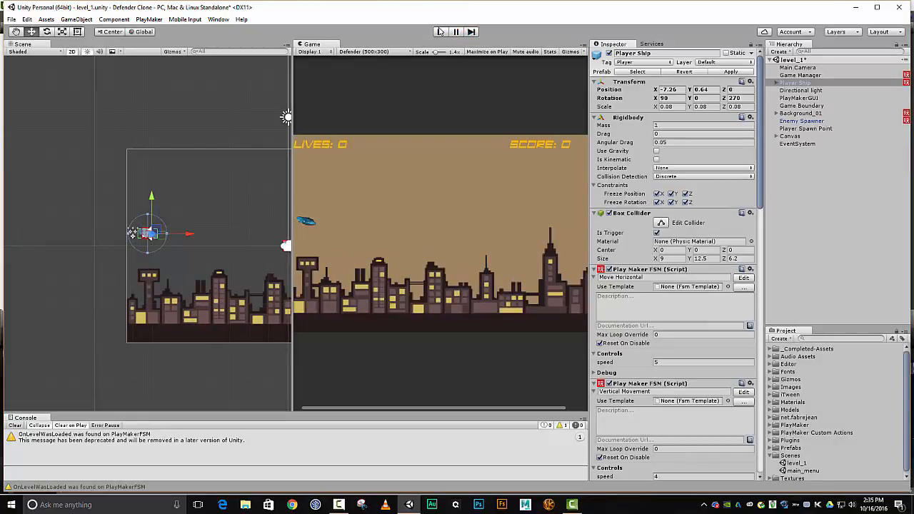
Try adding a Button component to the Canvas's Game Over text, inspect its settings, and undo the addition
left_click(776, 136)
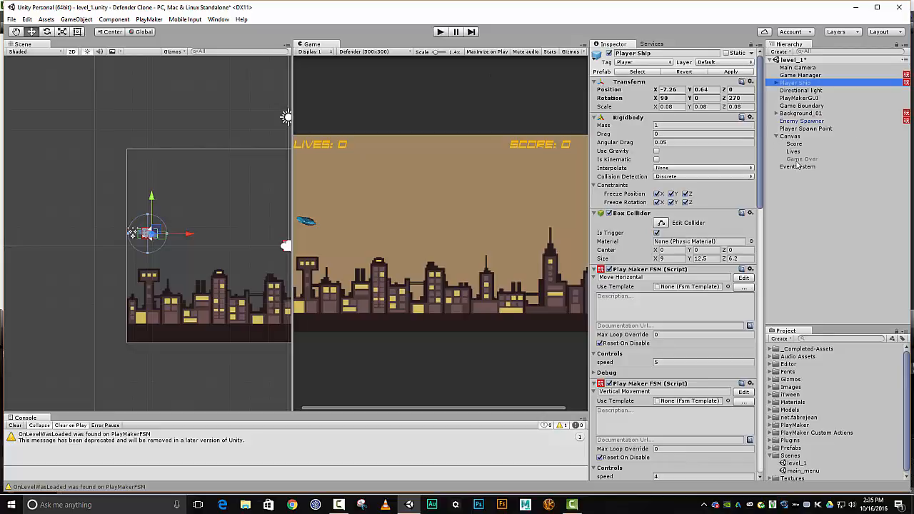
left_click(794, 159)
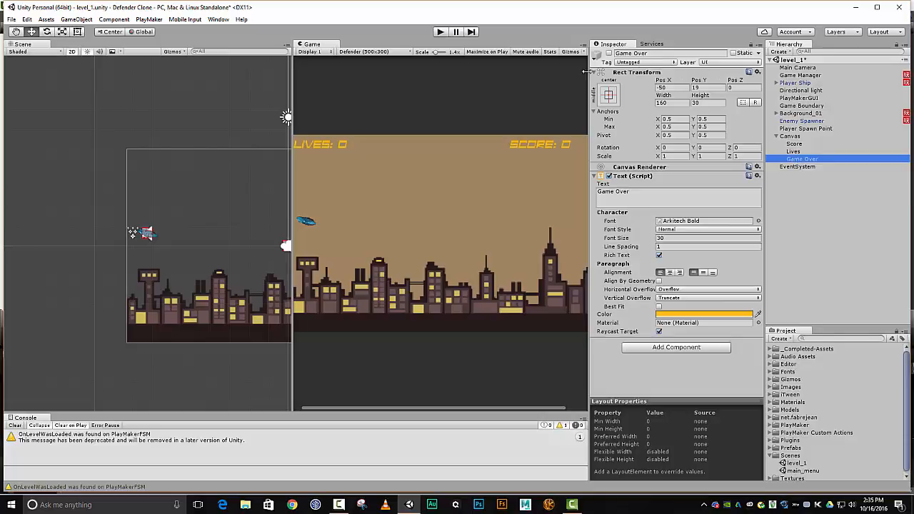
left_click(114, 19)
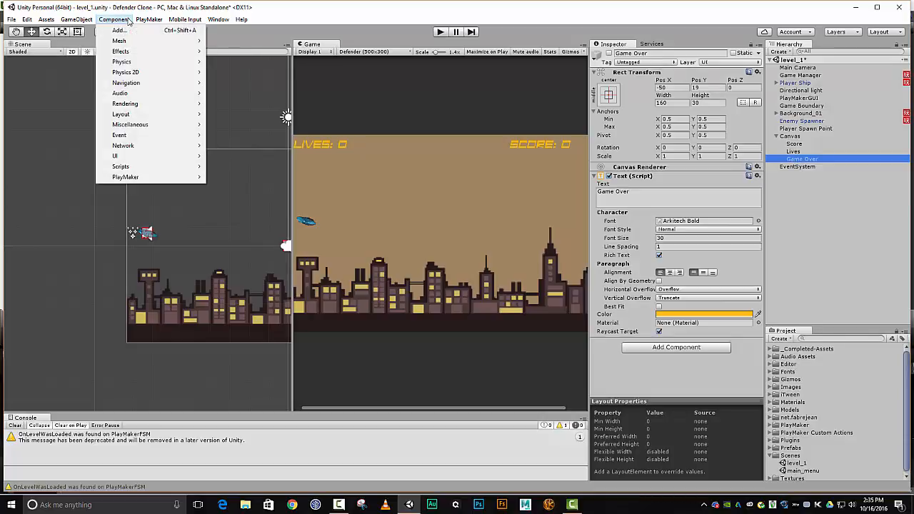
mouse_move(125, 156)
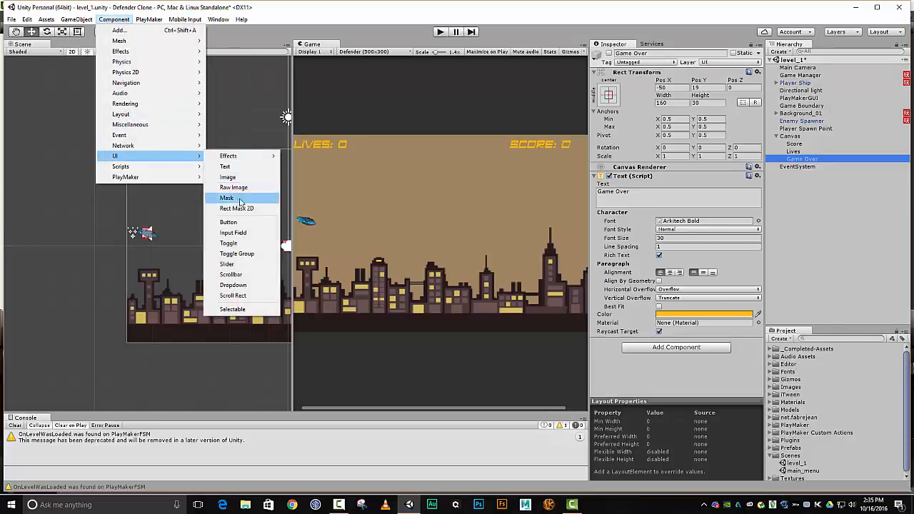
left_click(229, 222)
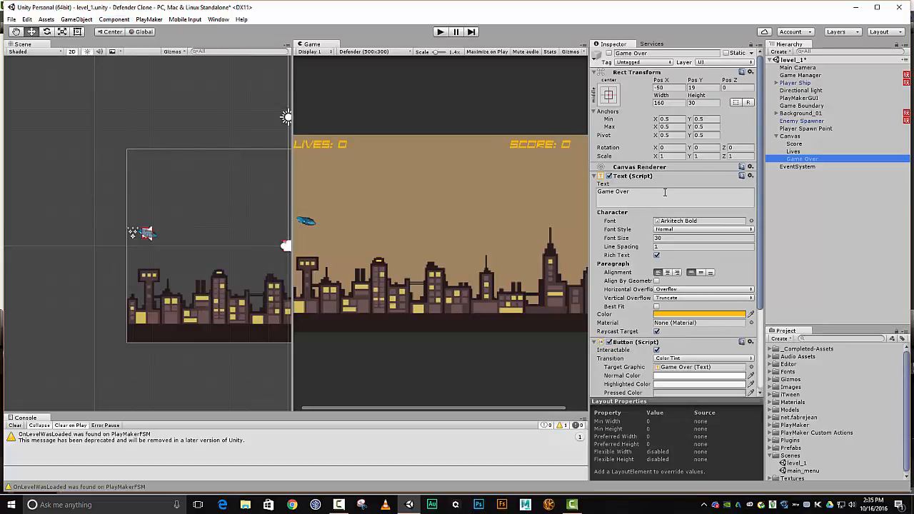
scroll(664, 192, "down", 4)
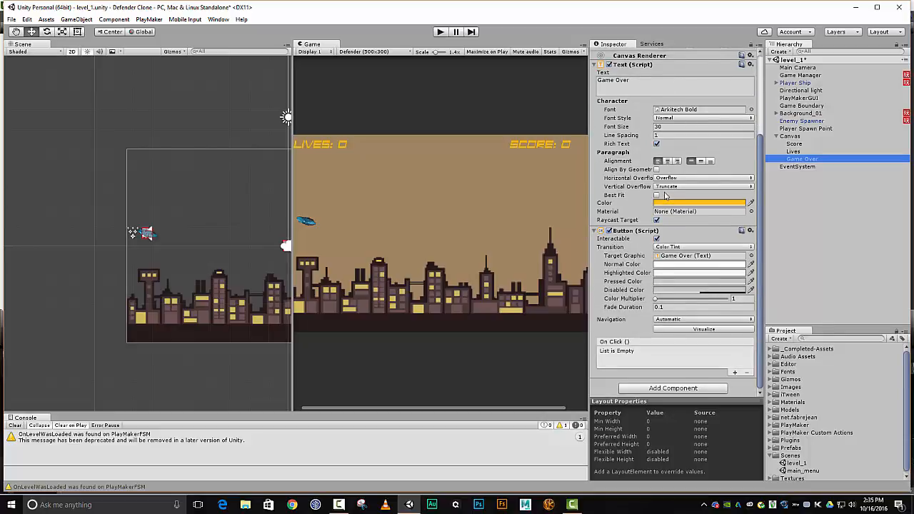
key("ctrl+z")
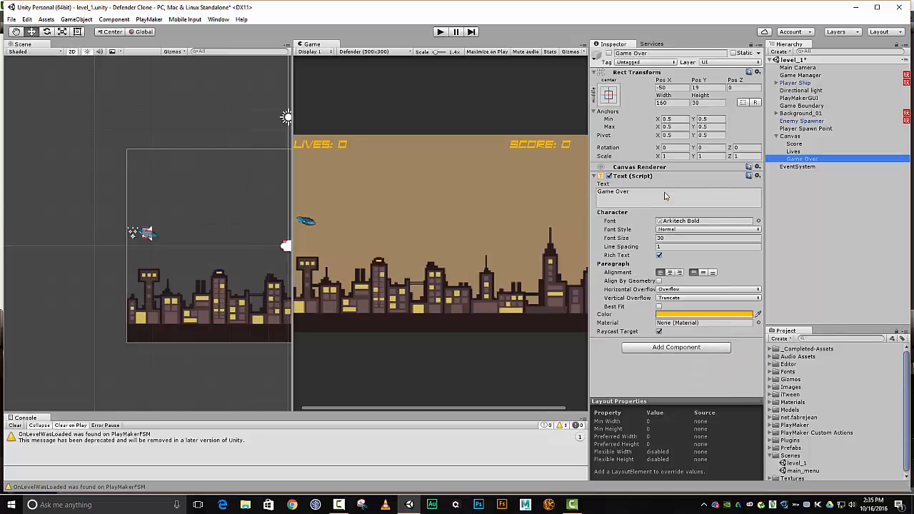
Add a UI Button to the Canvas and rename its child text object Yes
left_click(794, 137)
right_click(794, 138)
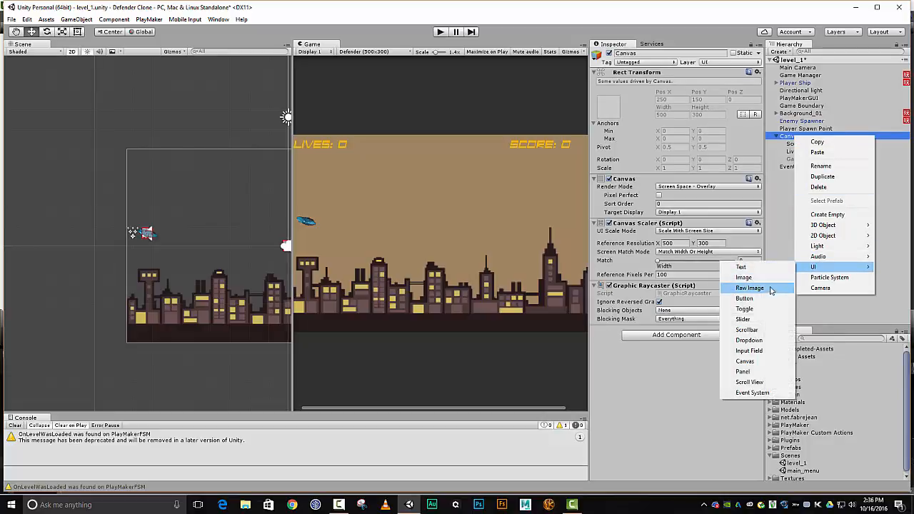
left_click(744, 298)
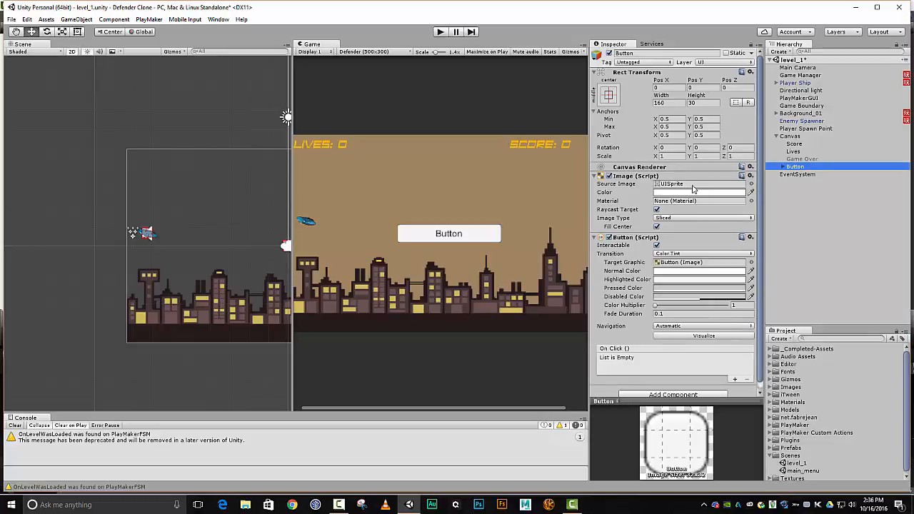
left_click(783, 167)
left_click(800, 176)
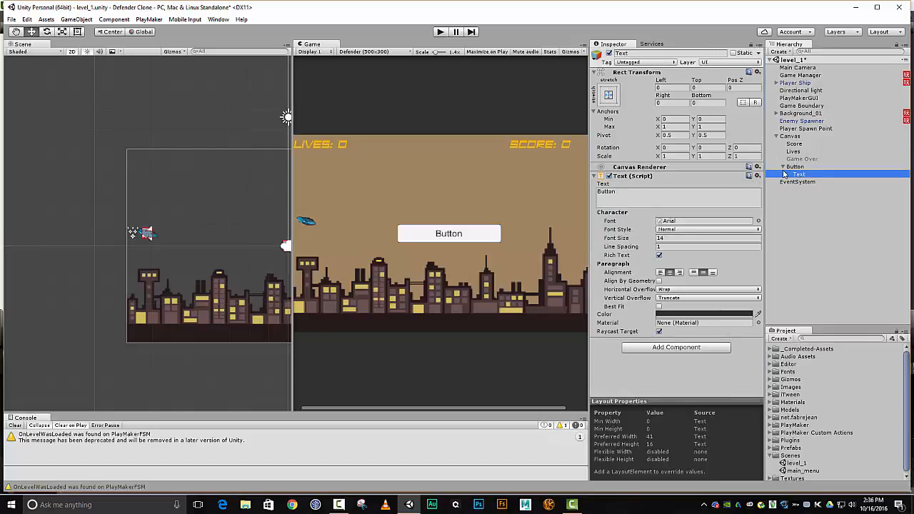
left_click(642, 54)
type("Yes")
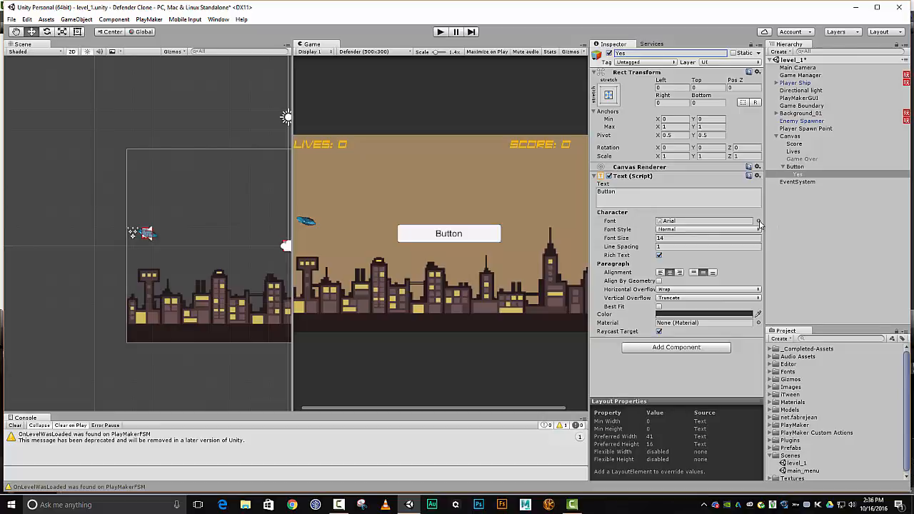
Set the font of the button's Yes text object to Arkitech Bold after comparing the available fonts
left_click(759, 222)
left_click(62, 87)
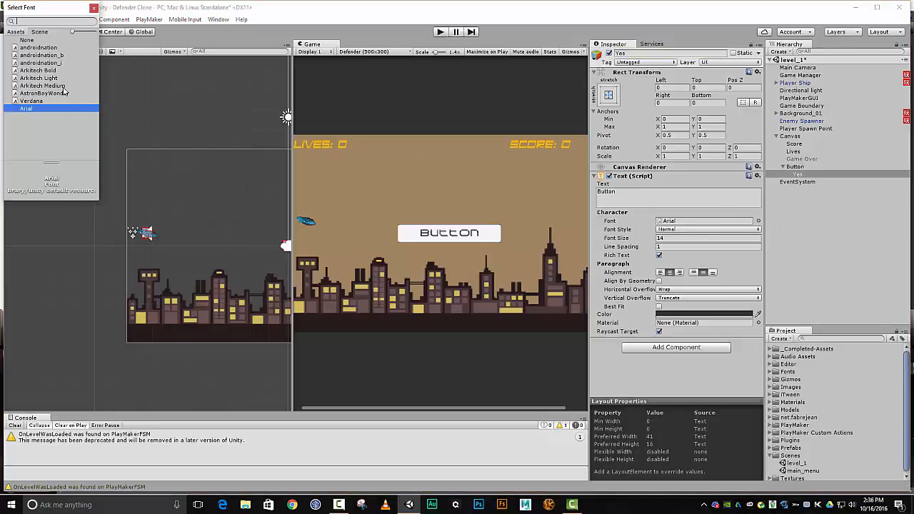
left_click(44, 64)
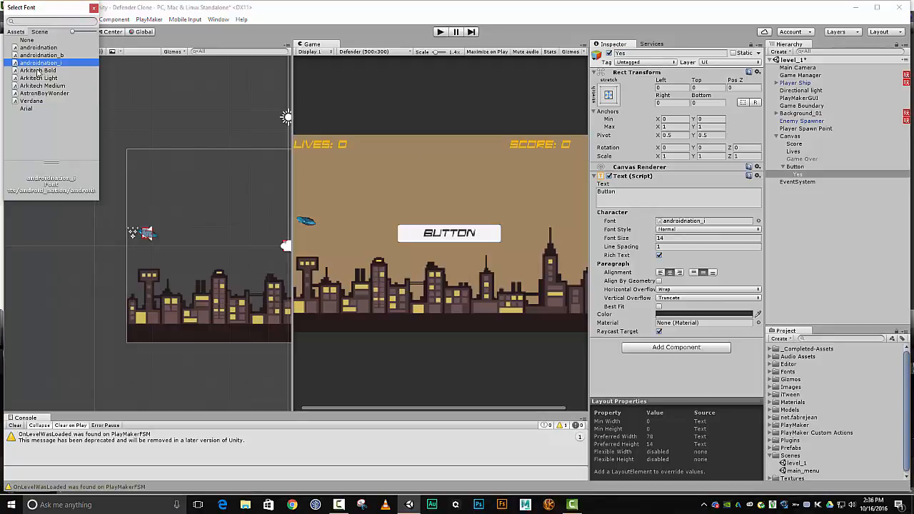
left_click(39, 71)
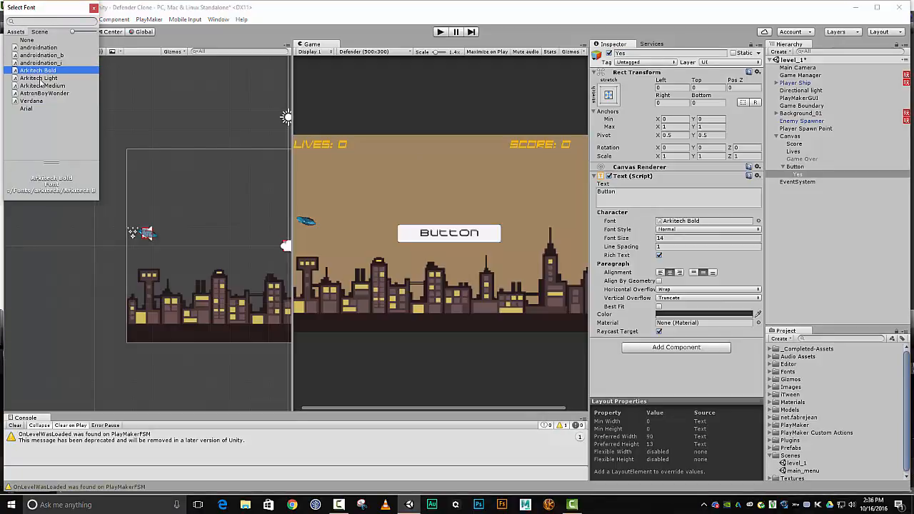
left_click(47, 78)
left_click(46, 71)
left_click(93, 9)
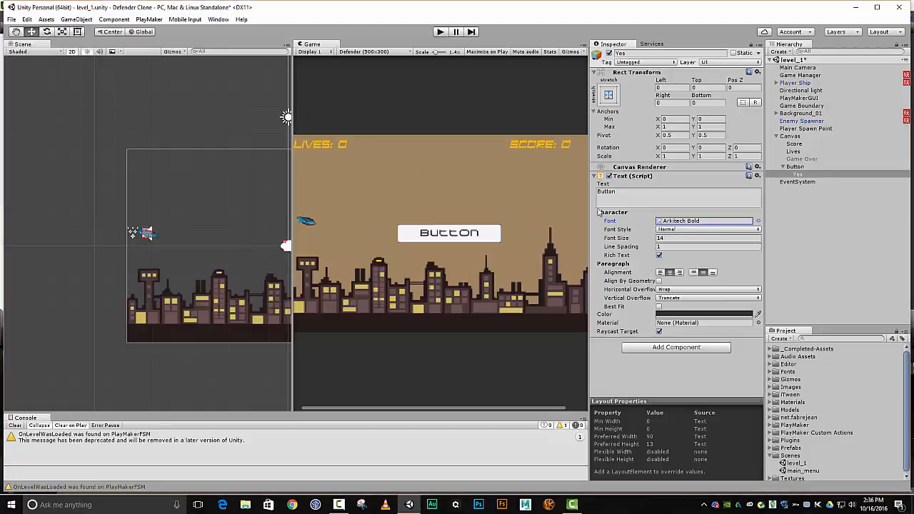
Set the Button's Image color to a golden yellow, hex DBA928FF
left_click(794, 166)
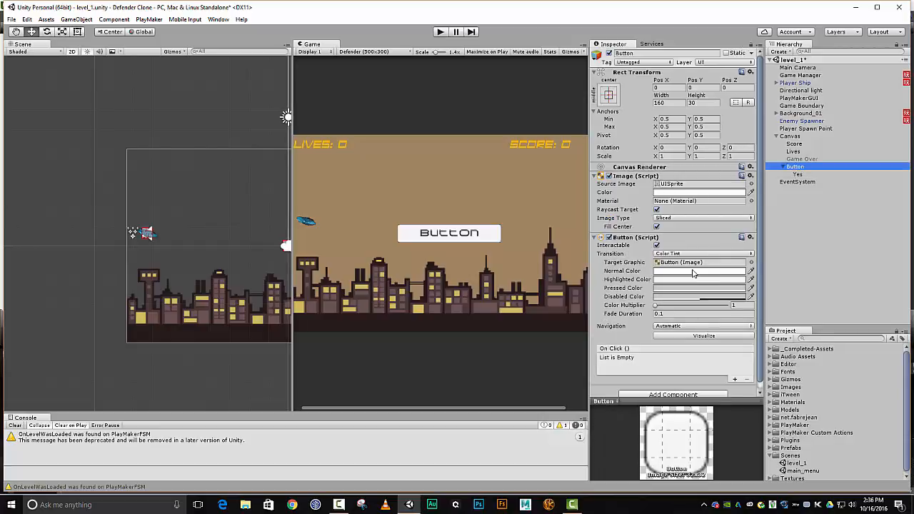
left_click(693, 193)
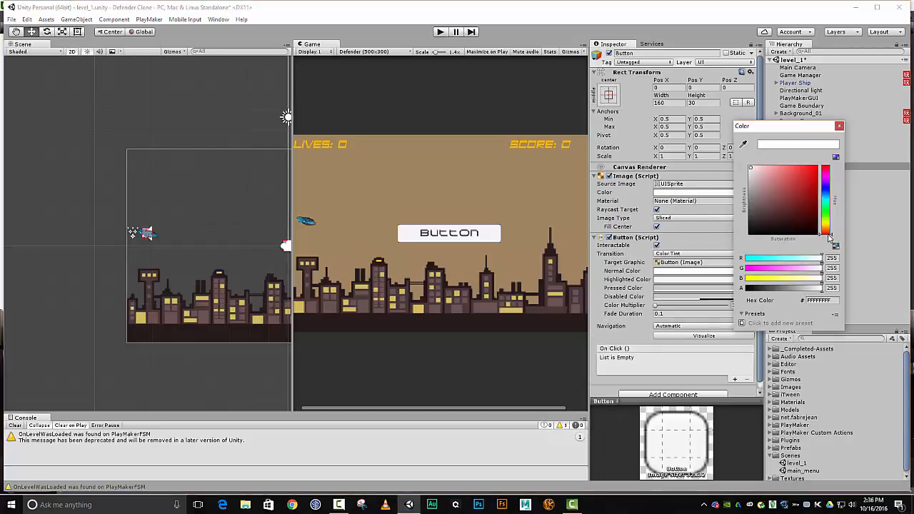
left_click_drag(827, 233, 826, 227)
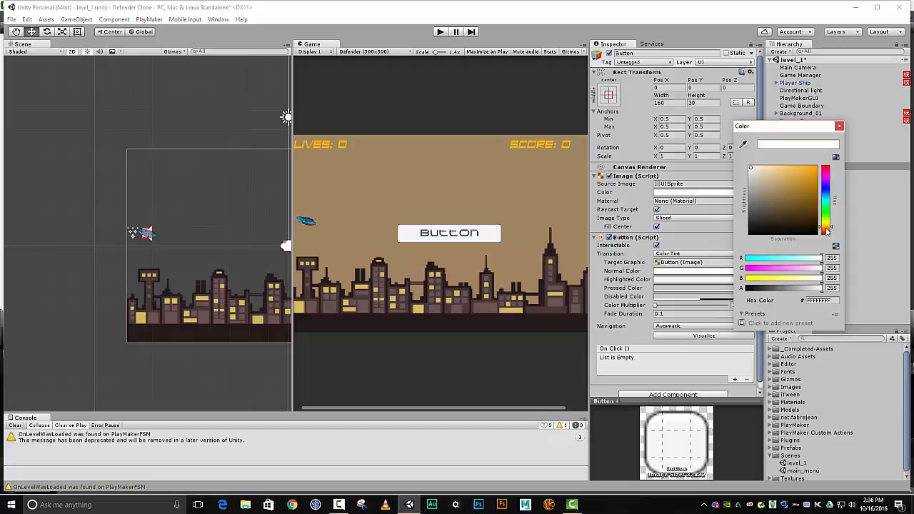
left_click_drag(753, 172, 803, 175)
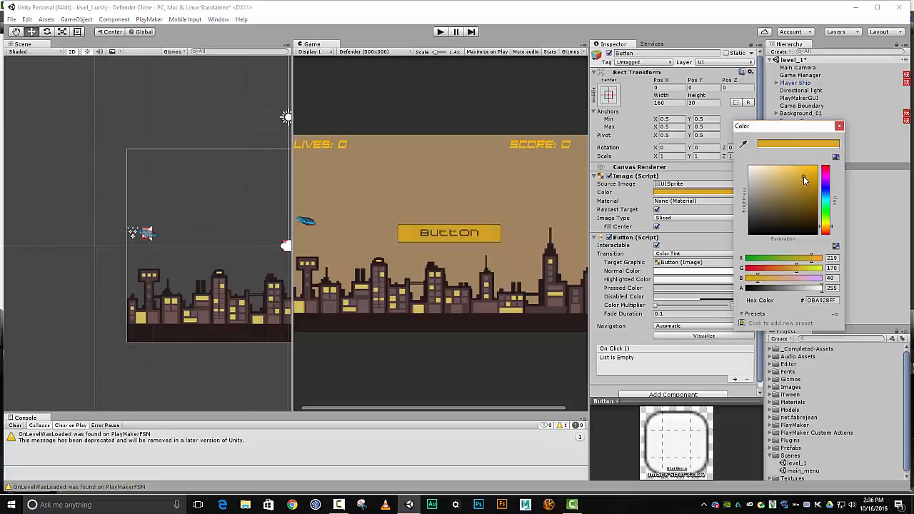
left_click(840, 126)
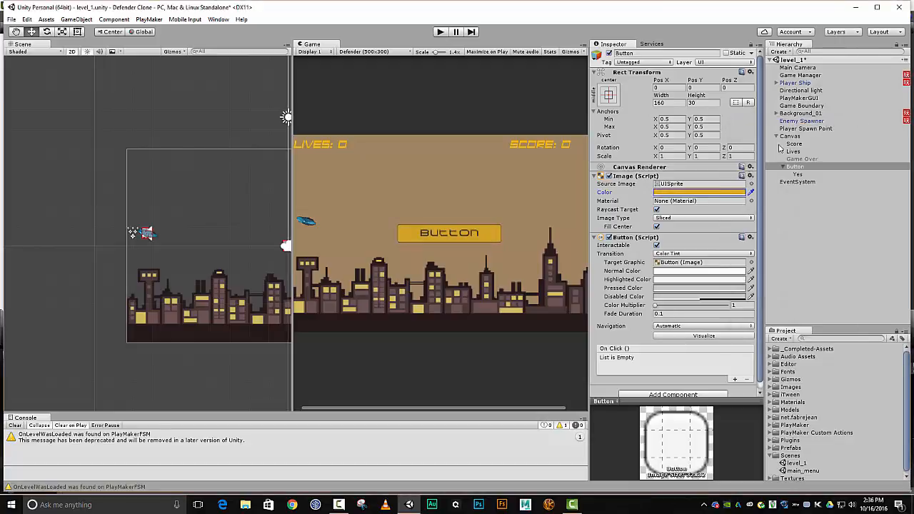
Darken the Button's Normal Color to a mid grey with red, green and blue at 156
left_click(690, 271)
left_click_drag(750, 172, 750, 194)
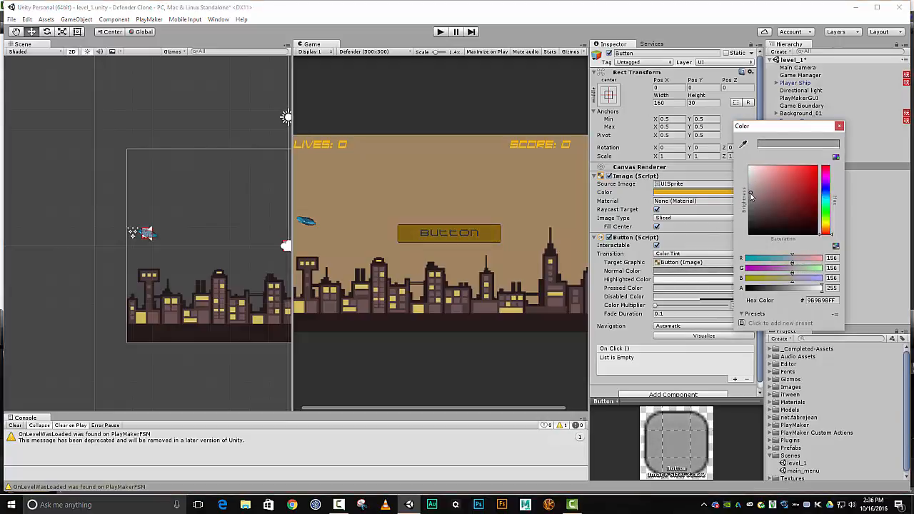
left_click(839, 127)
Replace the button's label text with "Yes" on a single line
left_click(797, 174)
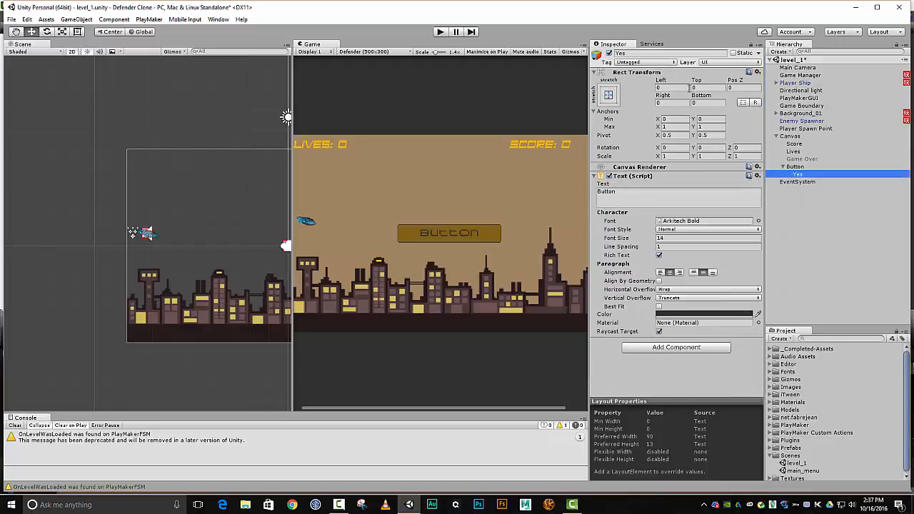
left_click(637, 193)
double_click(637, 192)
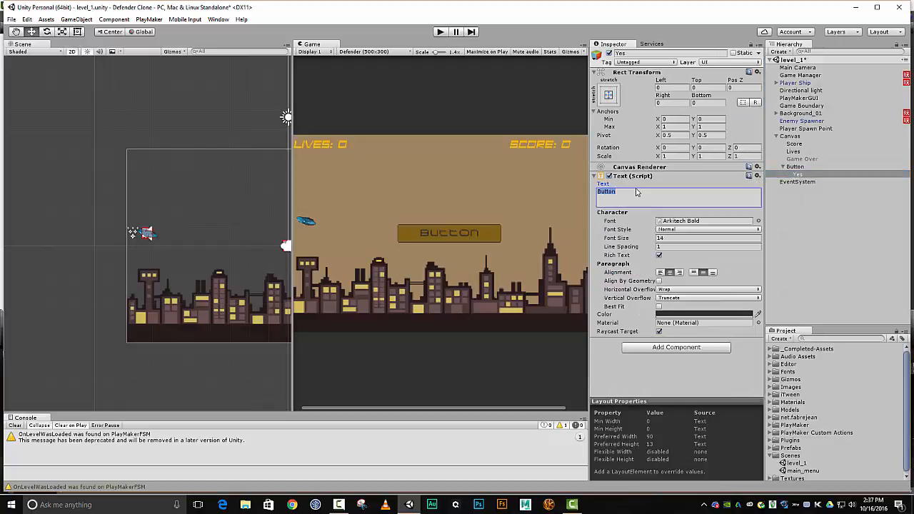
type("Yes")
key("Return")
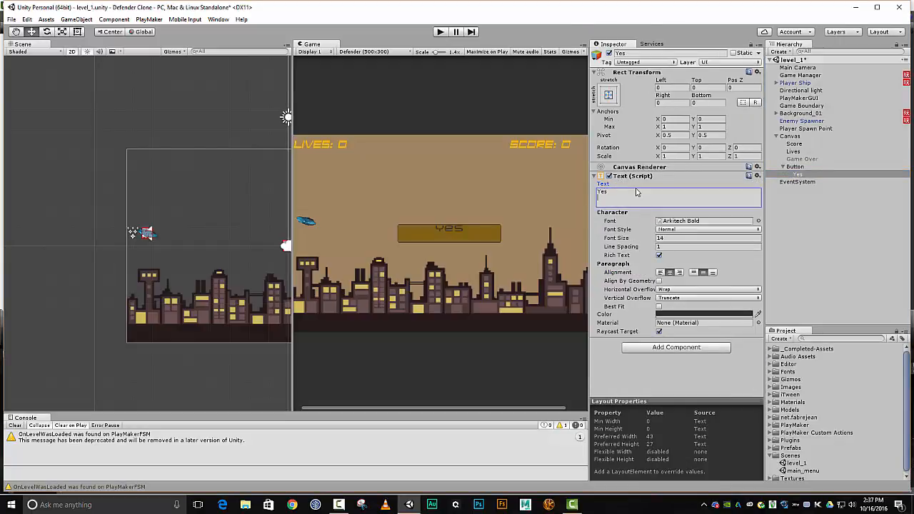
key("BackSpace")
Narrow the Button to a width of about 56, keeping it selected
left_click(795, 168)
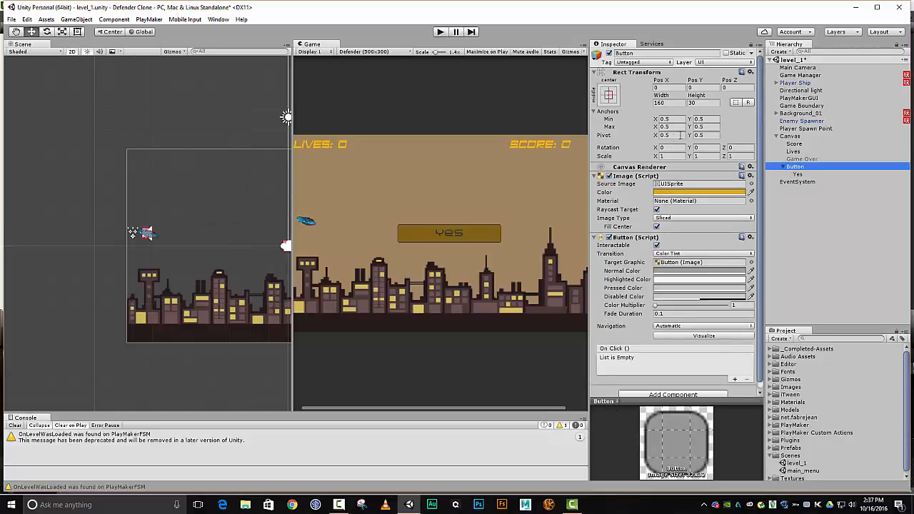
left_click_drag(667, 98, 656, 98)
left_click_drag(544, 93, 170, 194)
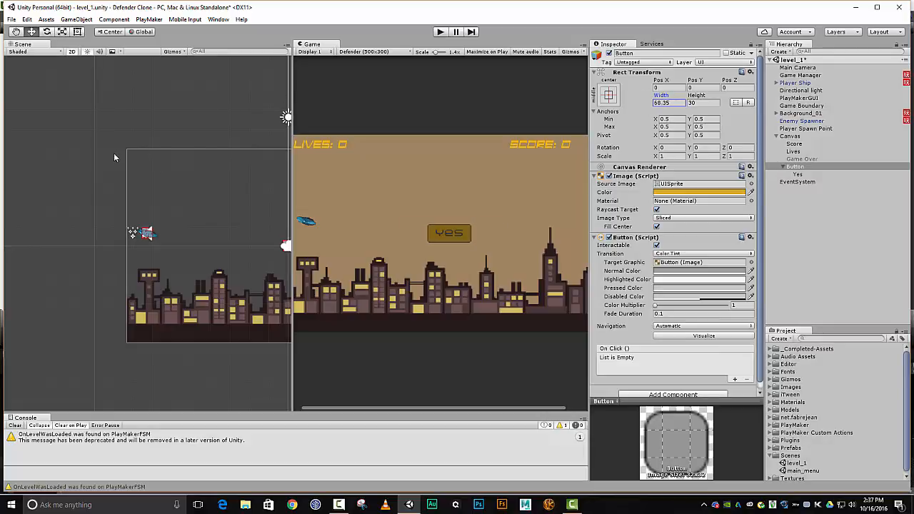
left_click_drag(114, 157, 788, 172)
left_click(795, 169)
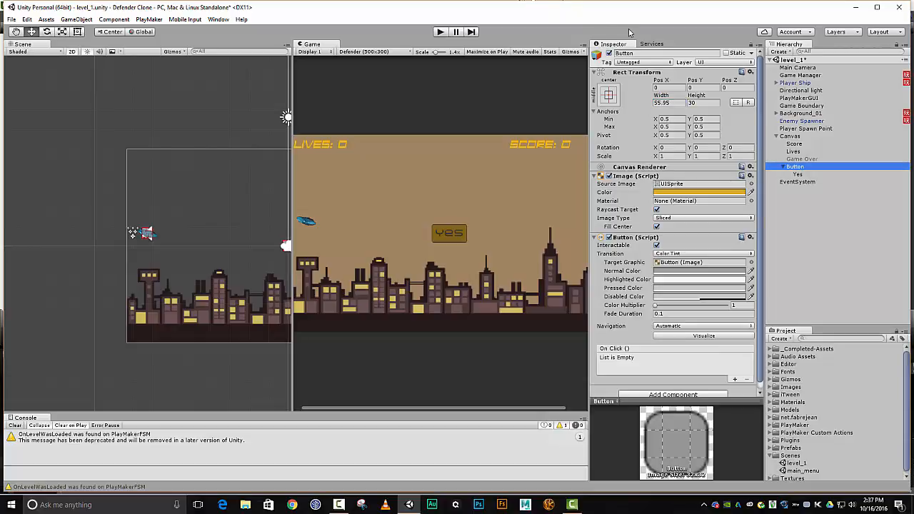
Rename the Canvas's Button object to "Yes Button"
left_click(667, 53)
type("Yes")
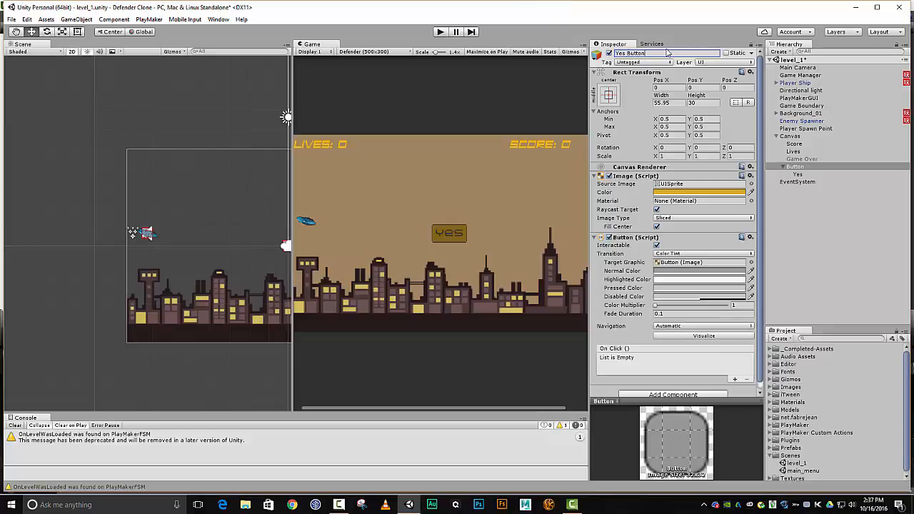
key("Return")
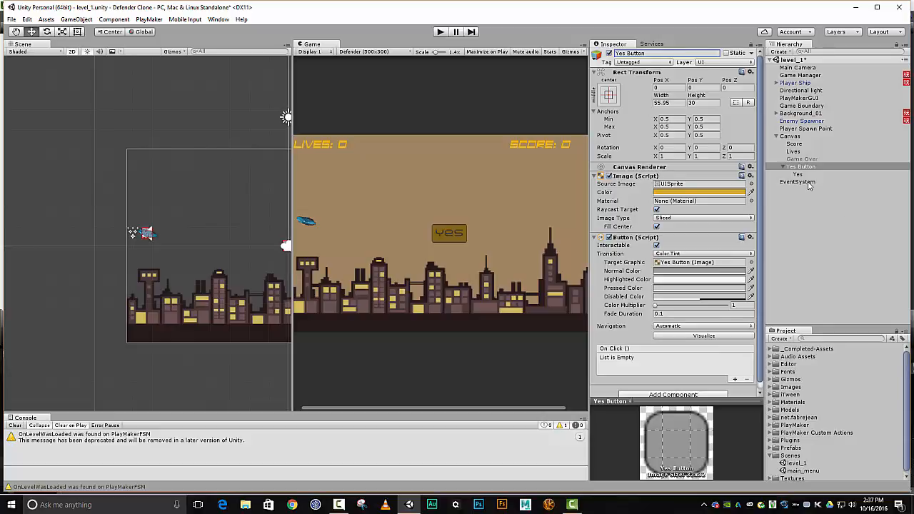
Duplicate the Yes Button and rename the copy "No Button"
left_click(790, 168)
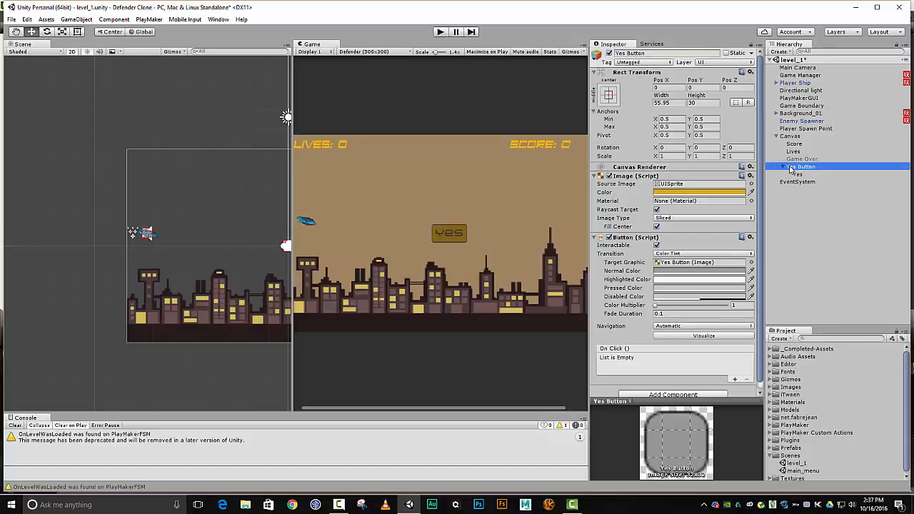
key("ctrl+d")
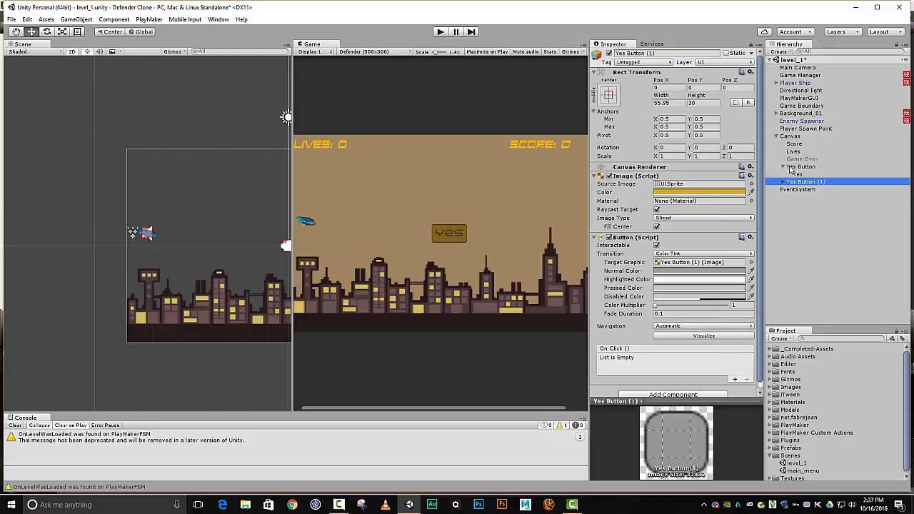
left_click(675, 54)
type("No")
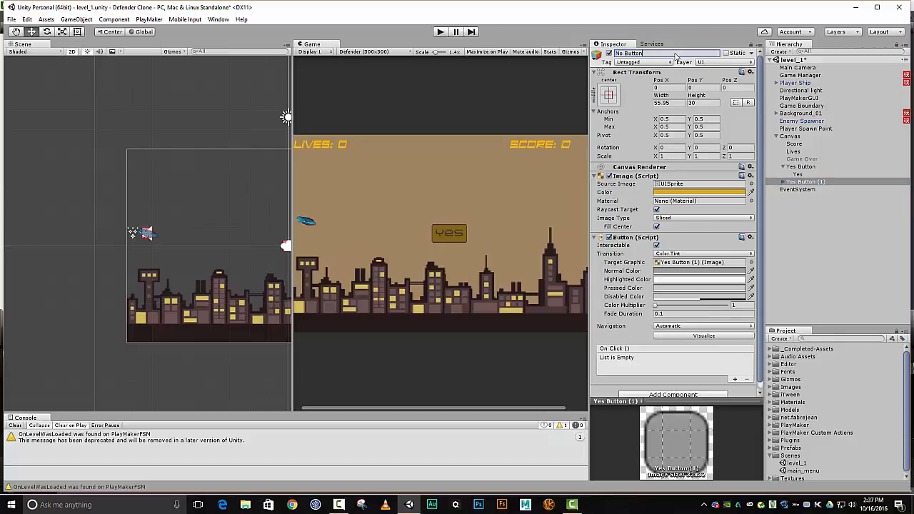
key("Return")
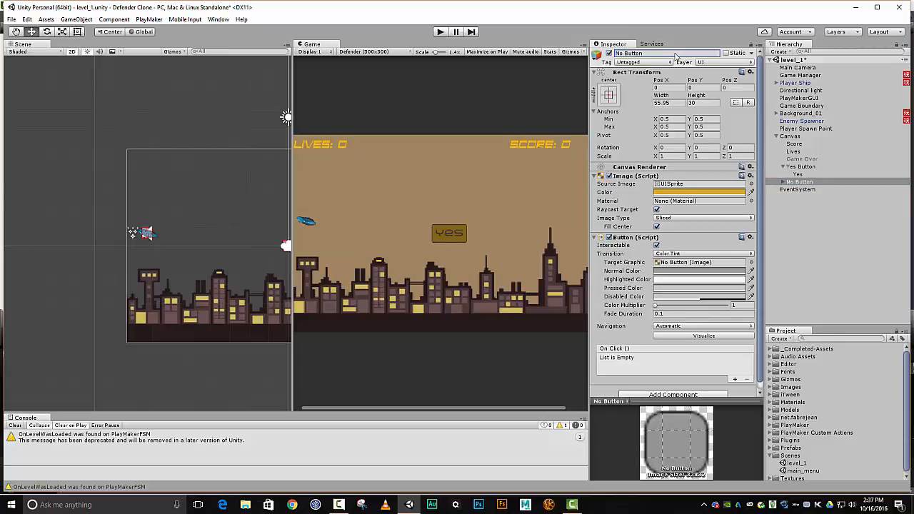
Change the label text inside the No Button to "No"
left_click(783, 182)
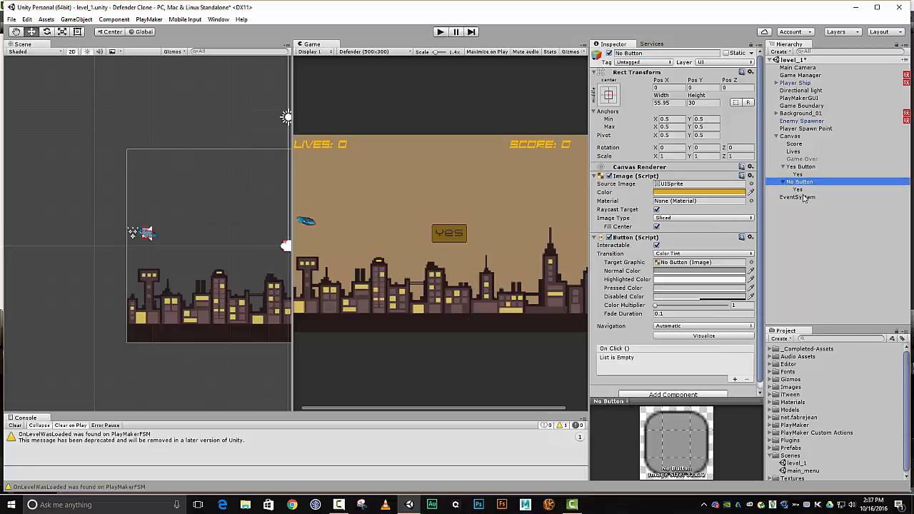
left_click(798, 189)
left_click(675, 199)
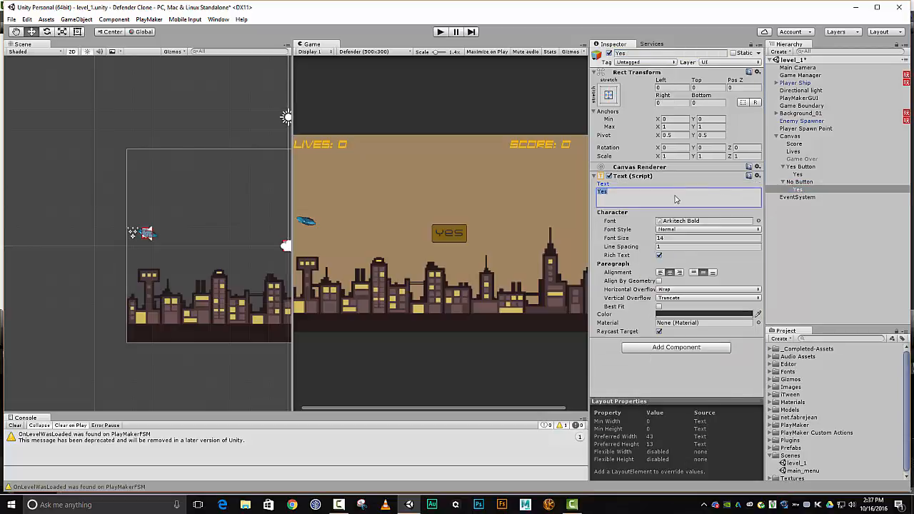
type("No")
key("BackSpace")
Move the No Button beside the Yes Button at about X 68, and shift both buttons about 15 units left
left_click(790, 181)
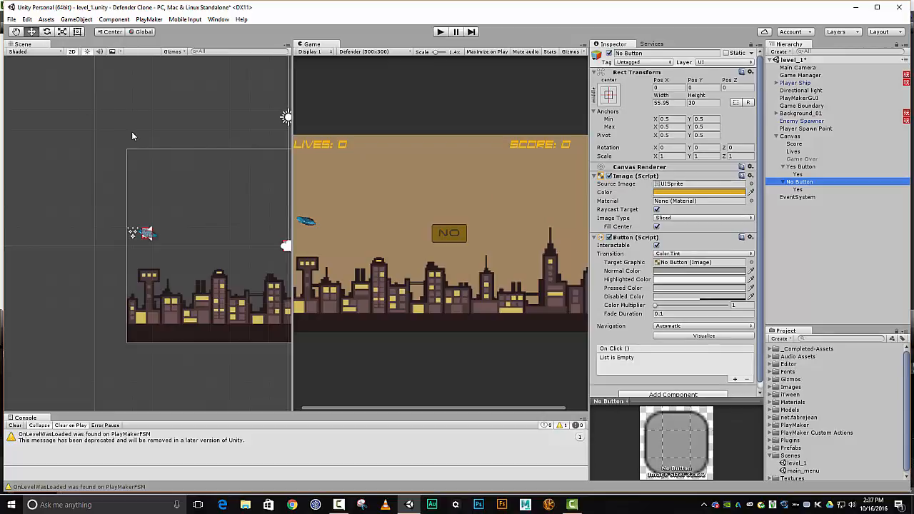
double_click(800, 182)
scroll(197, 228, "down", 5)
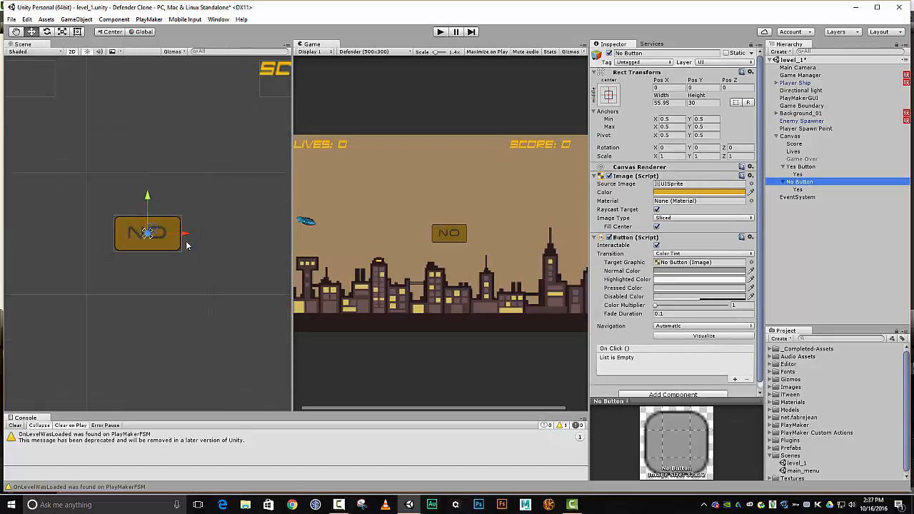
left_click(184, 235)
left_click_drag(184, 235, 223, 239)
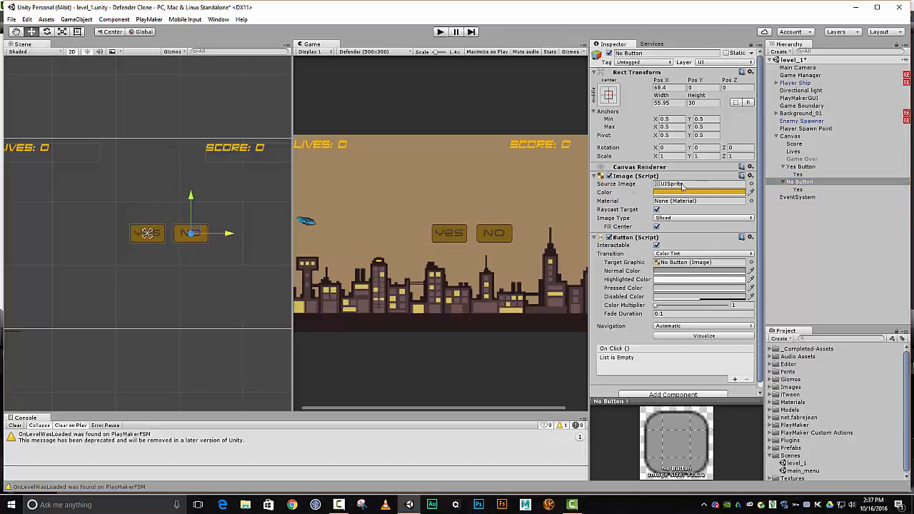
left_click(807, 168, "shift")
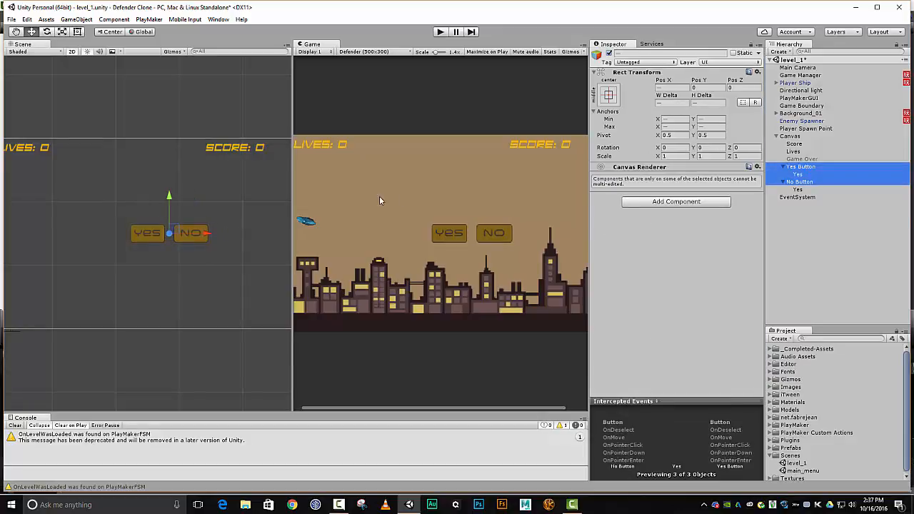
left_click_drag(212, 232, 202, 233)
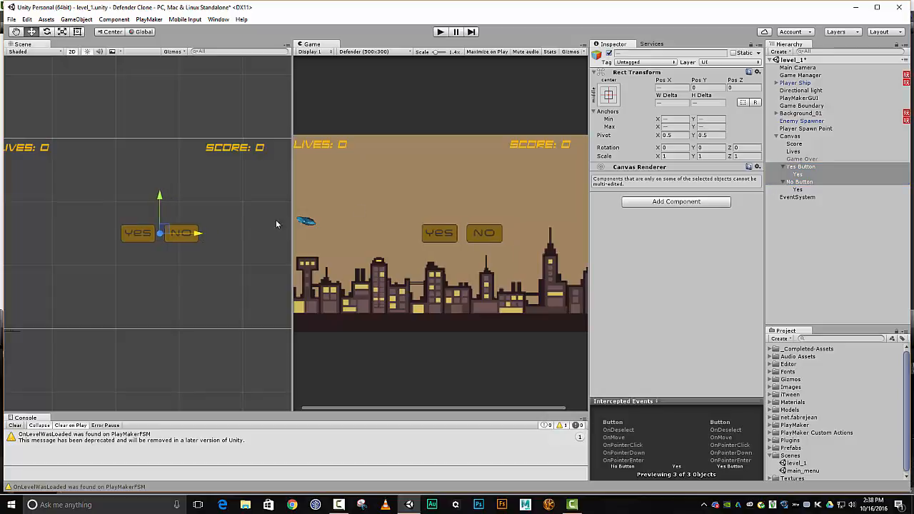
Activate the Game Over text and move the Yes and No buttons below it to about Y -35, another 15 units left
left_click(809, 160)
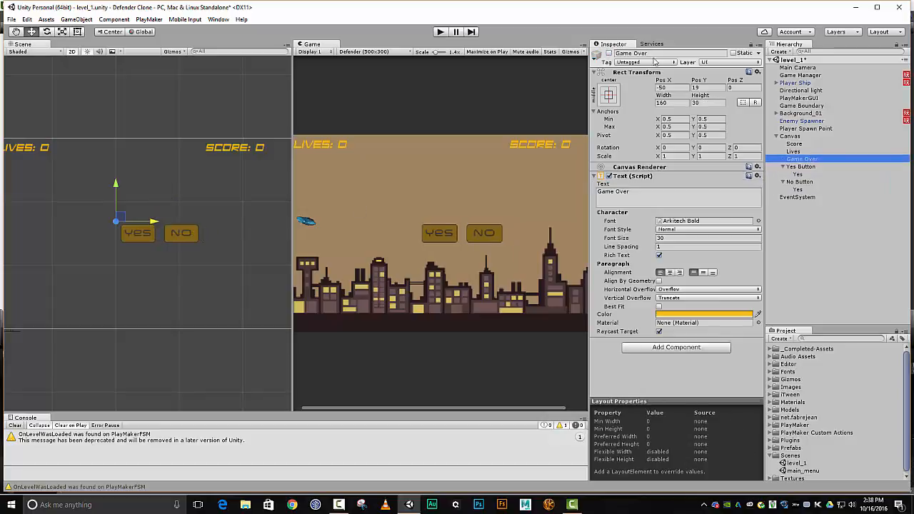
left_click(608, 53)
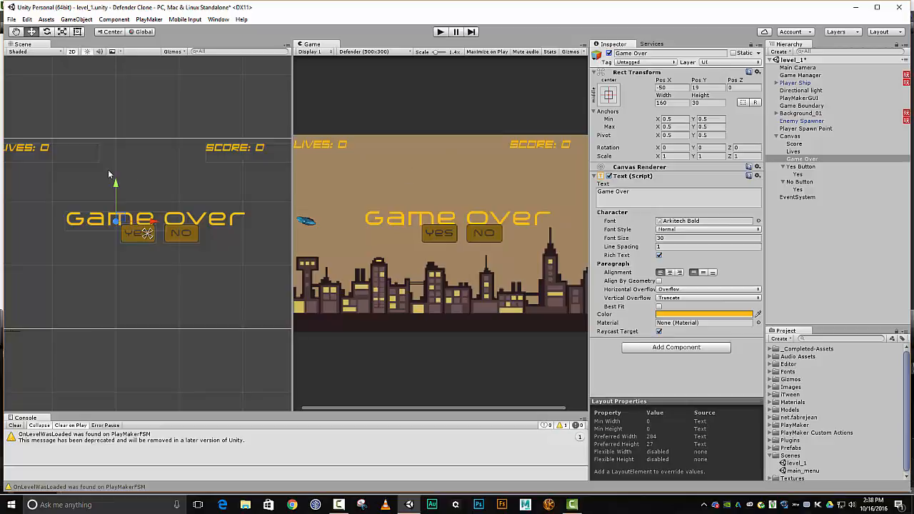
left_click(801, 166)
left_click(799, 181, "shift")
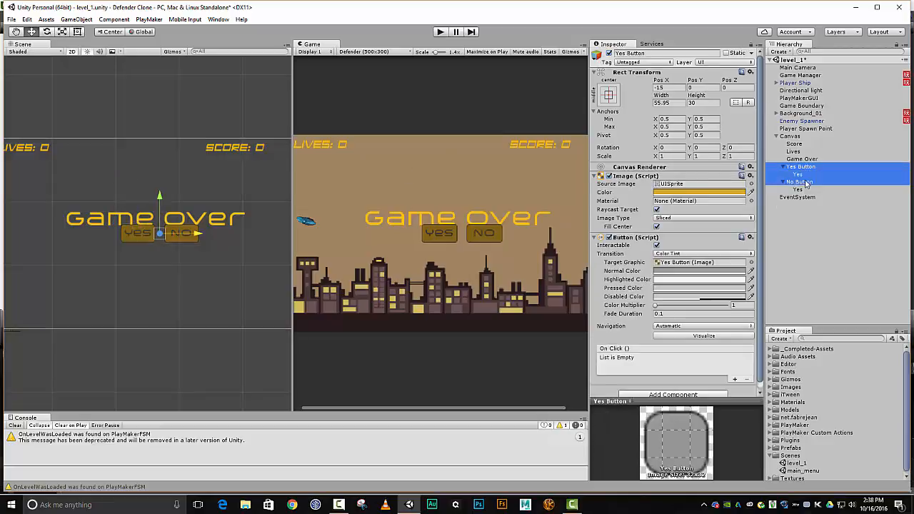
left_click_drag(160, 197, 158, 218)
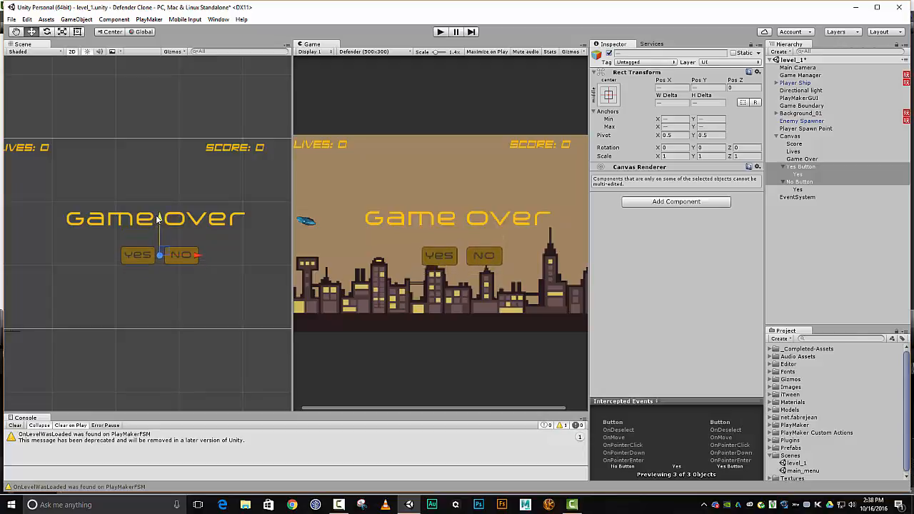
left_click_drag(204, 257, 195, 256)
Duplicate the Game Over text, place the copy directly after the original under the Canvas, and open its text for editing
left_click(802, 160)
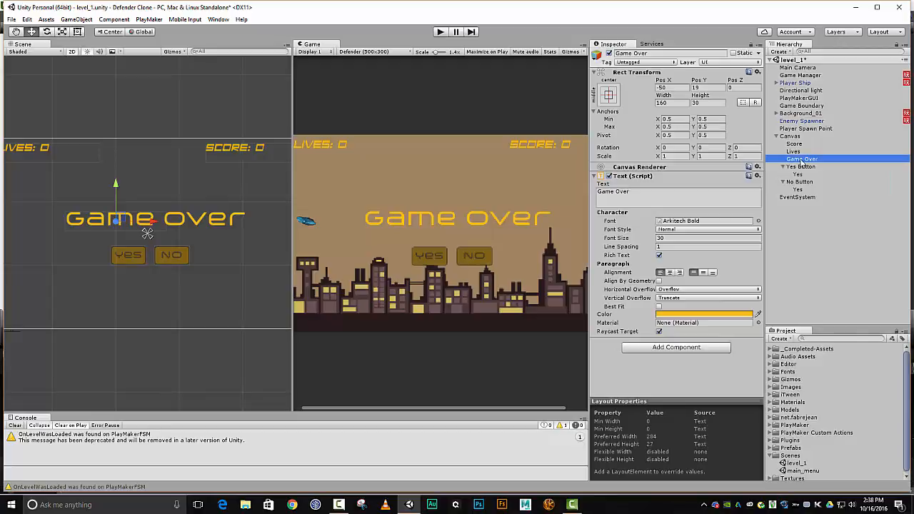
key("ctrl+d")
left_click_drag(804, 197, 807, 167)
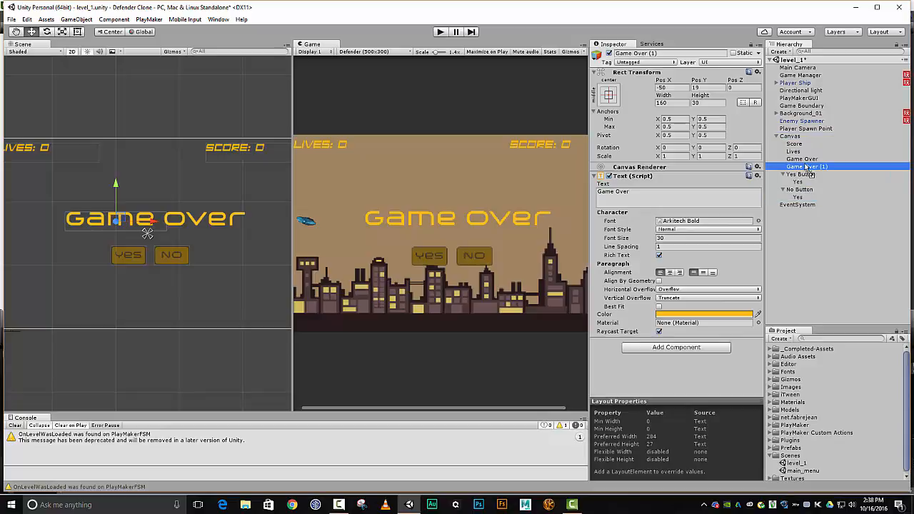
left_click(637, 193)
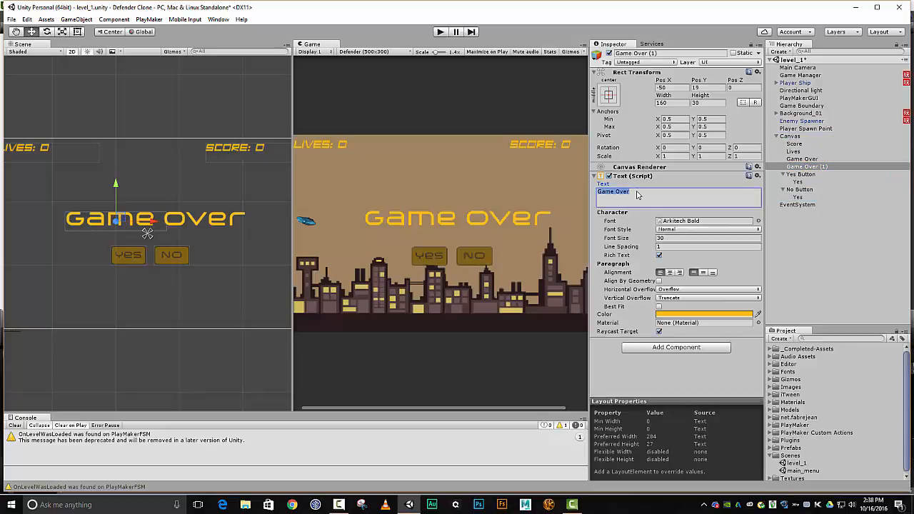
type("Try ")
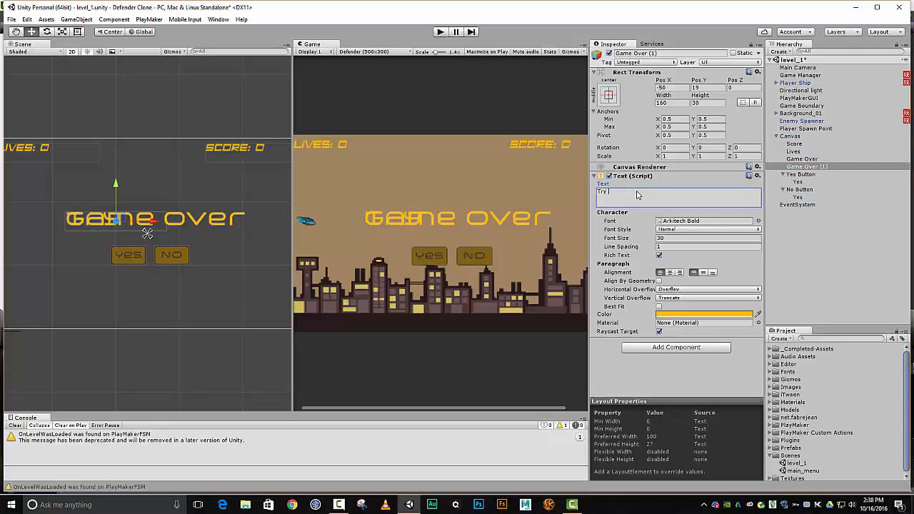
type("again?")
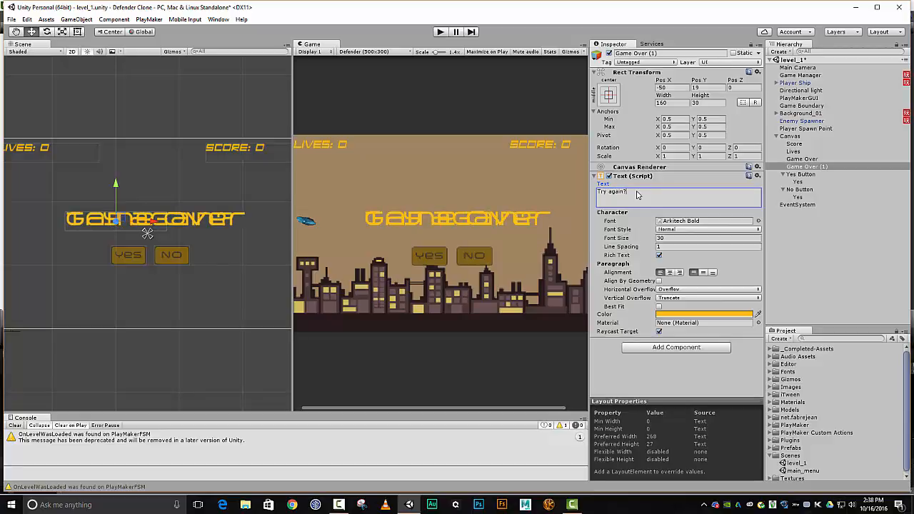
key("BackSpace")
key("BackSpace")
key("BackSpace")
key("BackSpace")
key("BackSpace")
key("BackSpace")
key("BackSpace")
key("BackSpace")
key("BackSpace")
key("BackSpace")
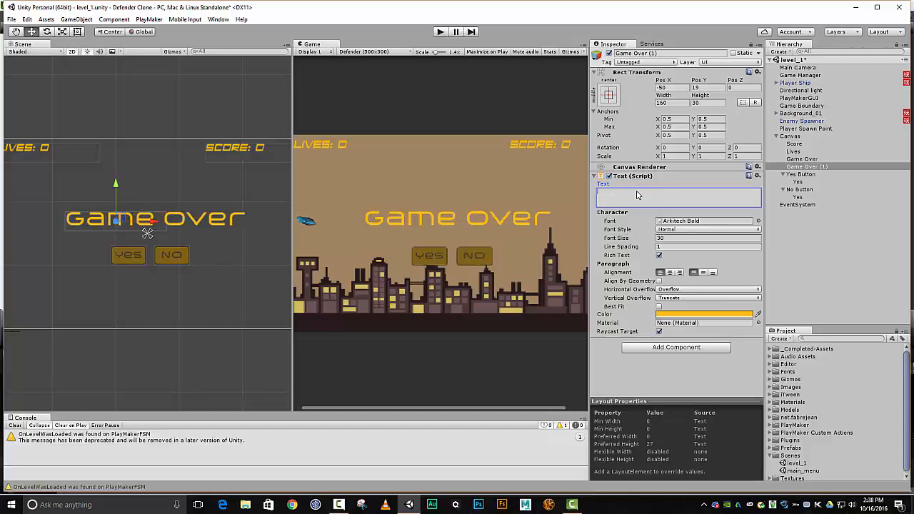
Set the duplicated text to "Play again?" and lower it to about Y -6, between Game Over and the buttons
type("Play a")
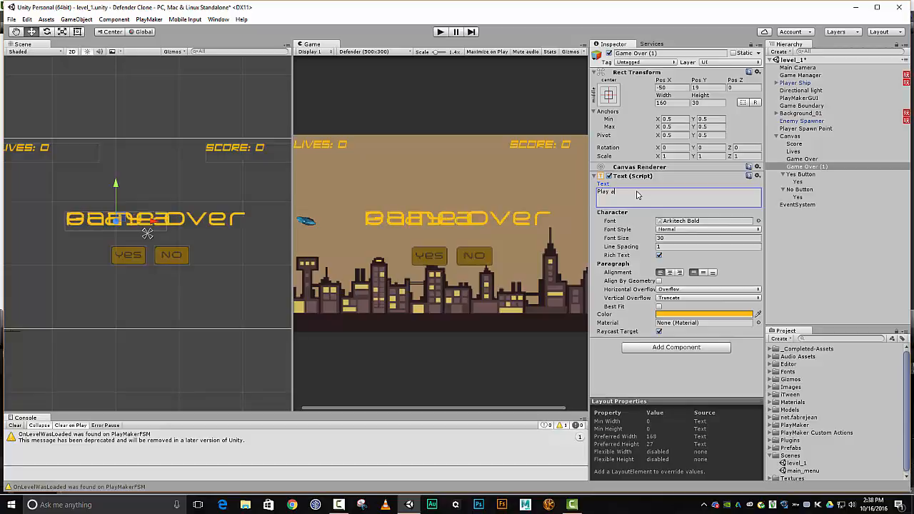
type("gain?")
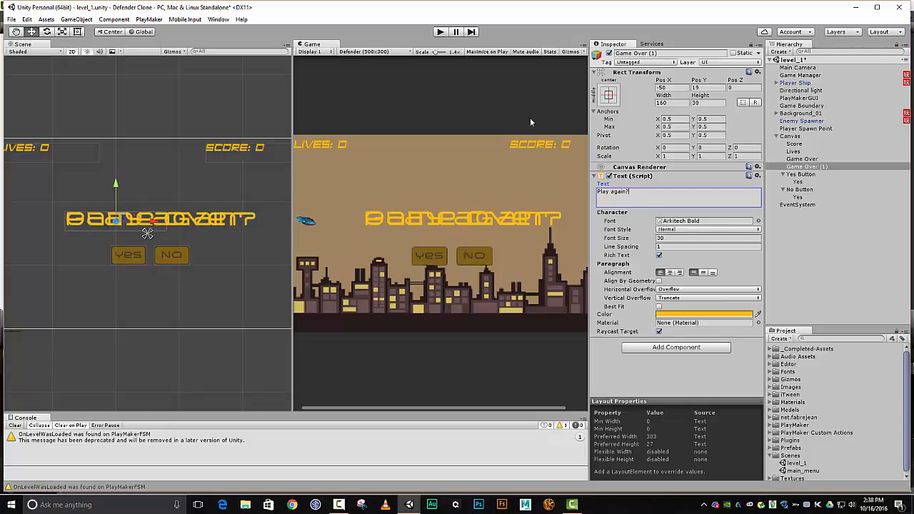
left_click_drag(115, 182, 104, 197)
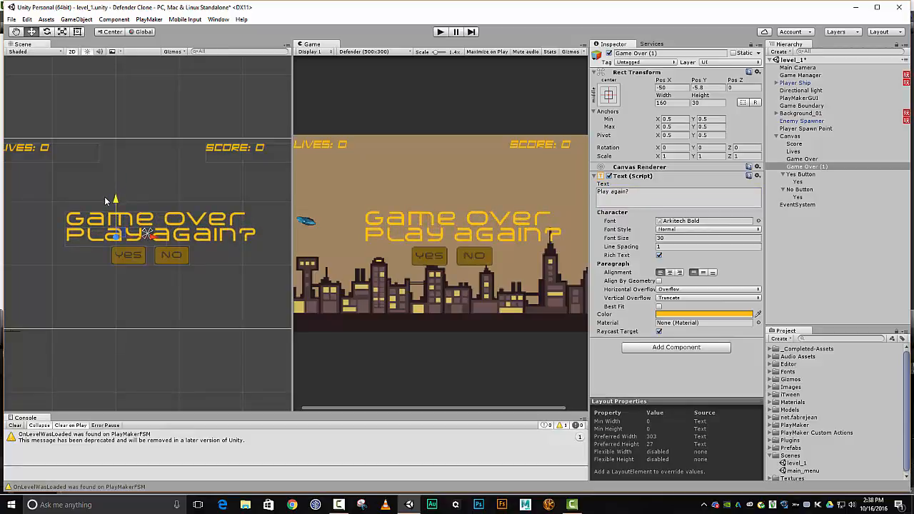
Raise the Game Over text to about Y 36 and the "Play again?" text to about Y 1
left_click(801, 158)
left_click_drag(119, 185, 119, 173)
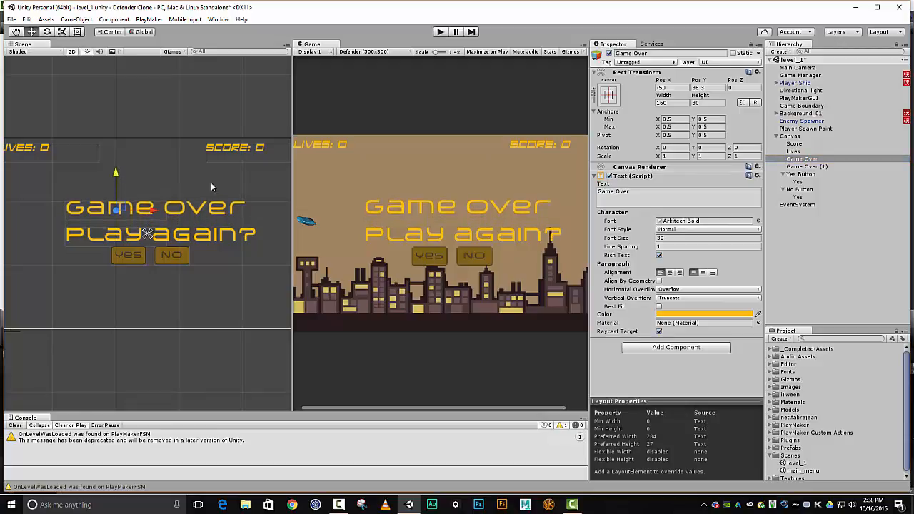
left_click(798, 166)
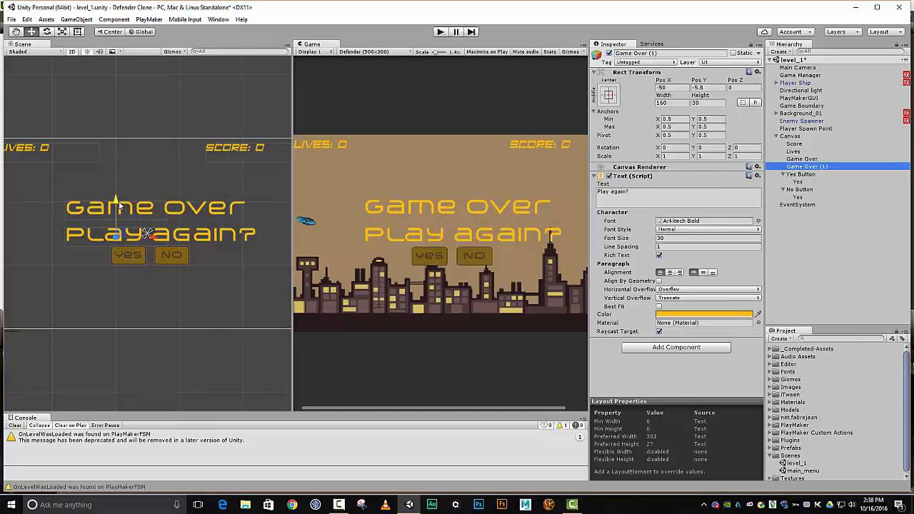
left_click_drag(116, 200, 115, 195)
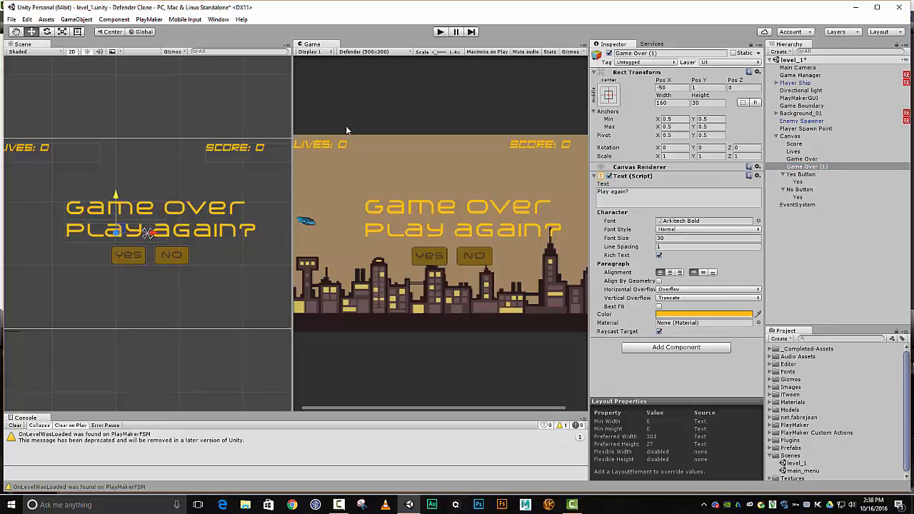
Collapse the Yes Button and No Button entries under the Canvas, leaving the Game Over text selected
left_click(800, 160)
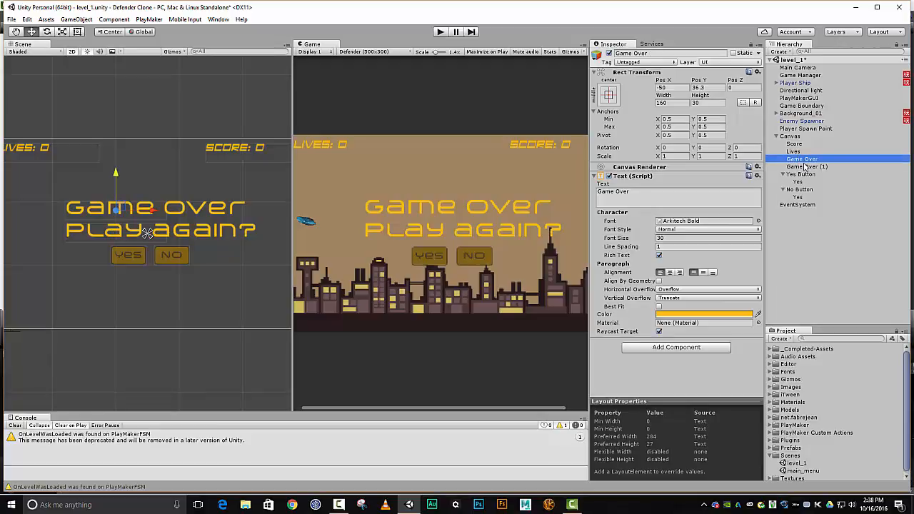
left_click(800, 175)
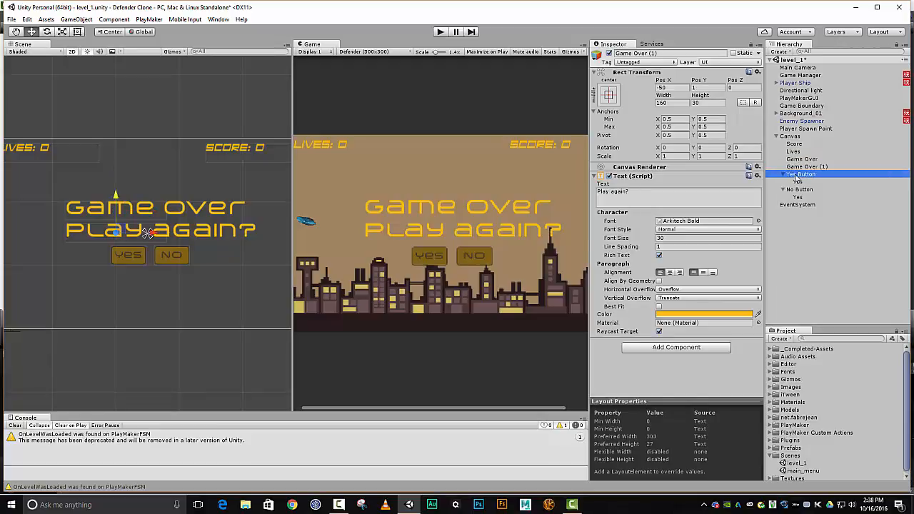
left_click(797, 190)
left_click(784, 190)
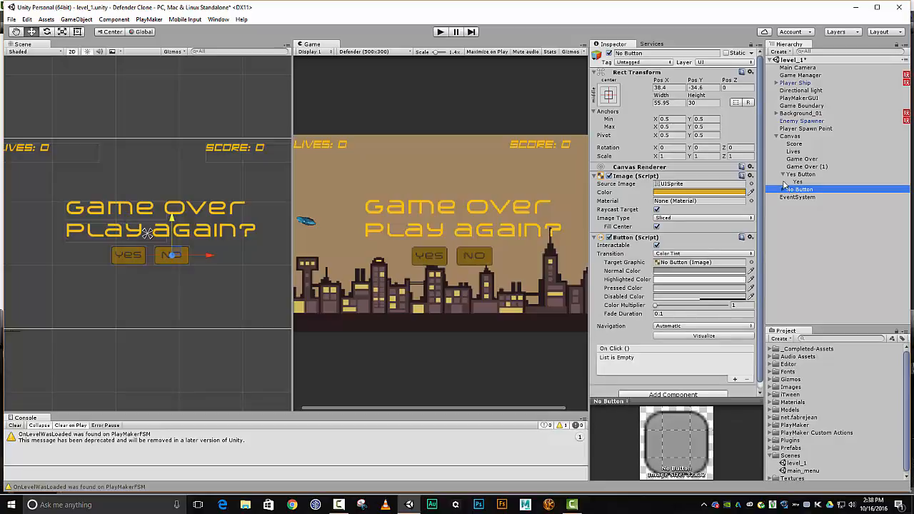
left_click(783, 175)
left_click(799, 160)
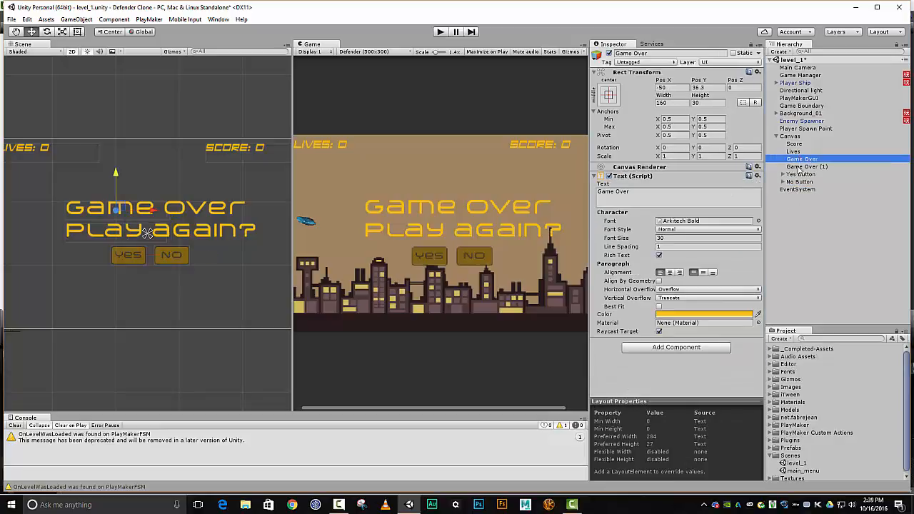
Create an empty object under the Canvas and place it directly above the Game Over text in the hierarchy
left_click(792, 136)
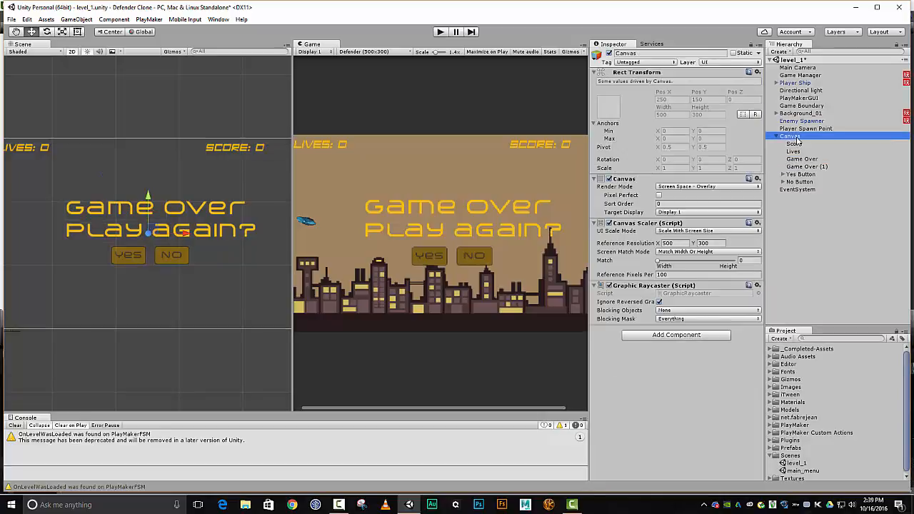
right_click(797, 142)
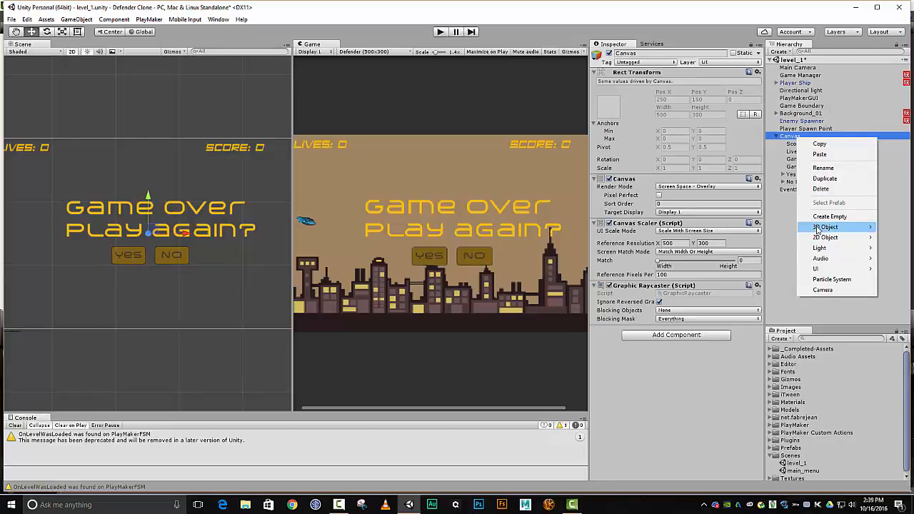
mouse_move(818, 228)
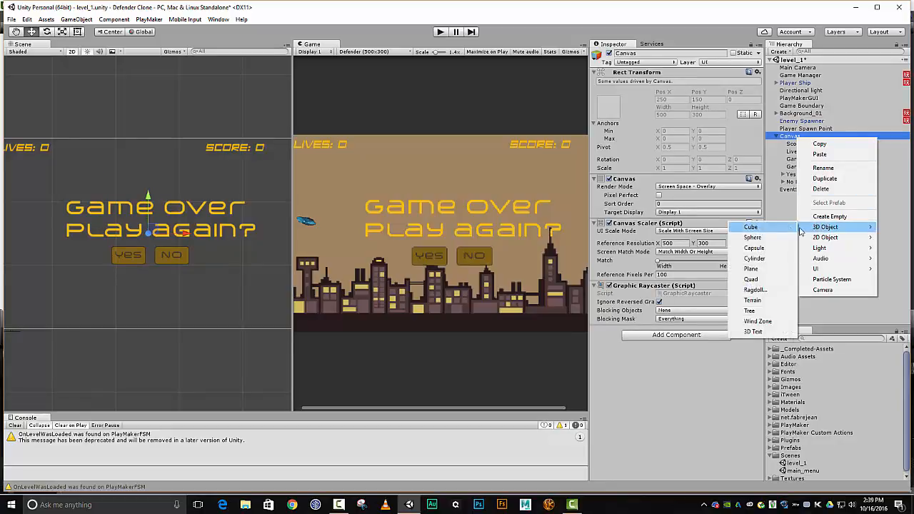
left_click(829, 217)
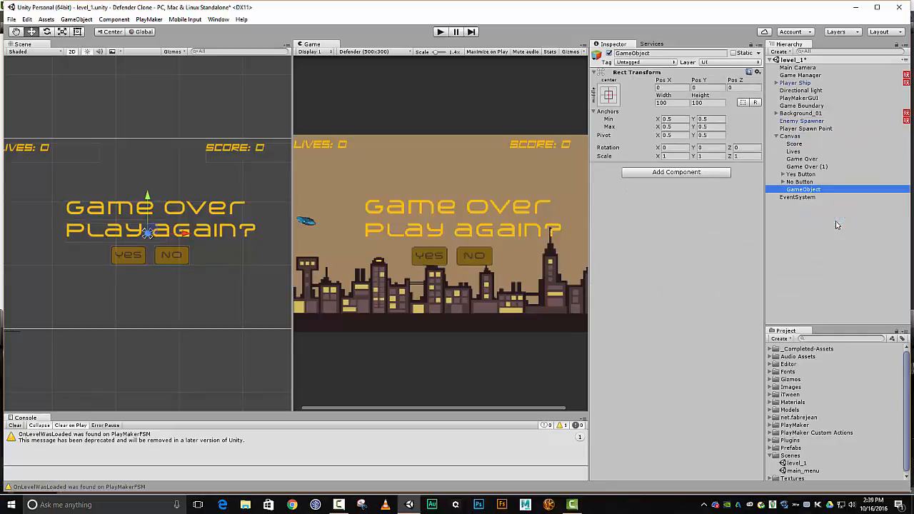
left_click_drag(809, 191, 803, 155)
Rename the new empty object to "Game Over Object"
left_click(660, 54)
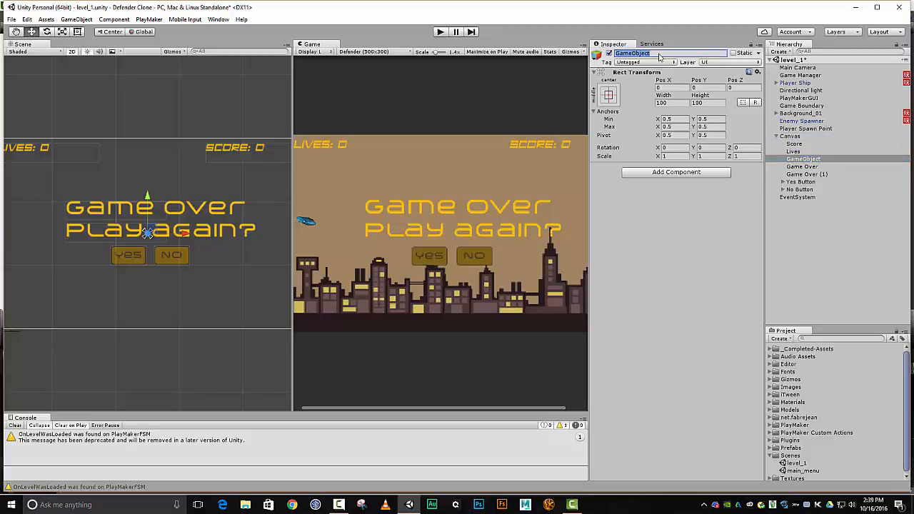
type("Game Over")
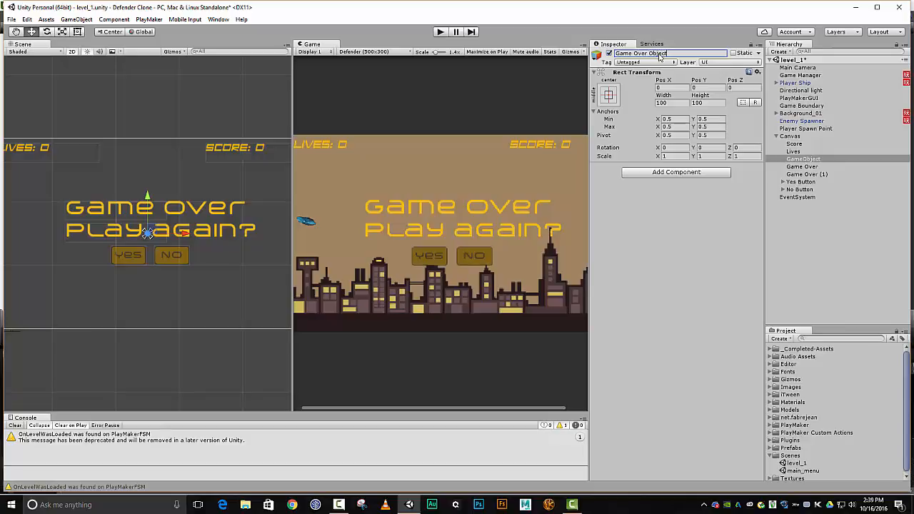
type(" Object")
key("Return")
Make the Game Over text, Game Over (1), Yes Button and No Button children of Game Over Object
left_click(794, 168)
left_click(798, 189, "shift")
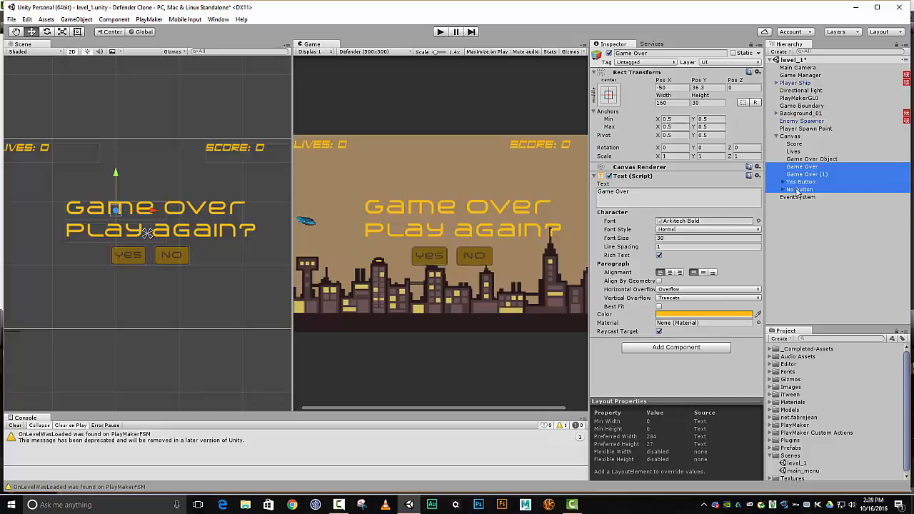
left_click_drag(801, 169, 809, 160)
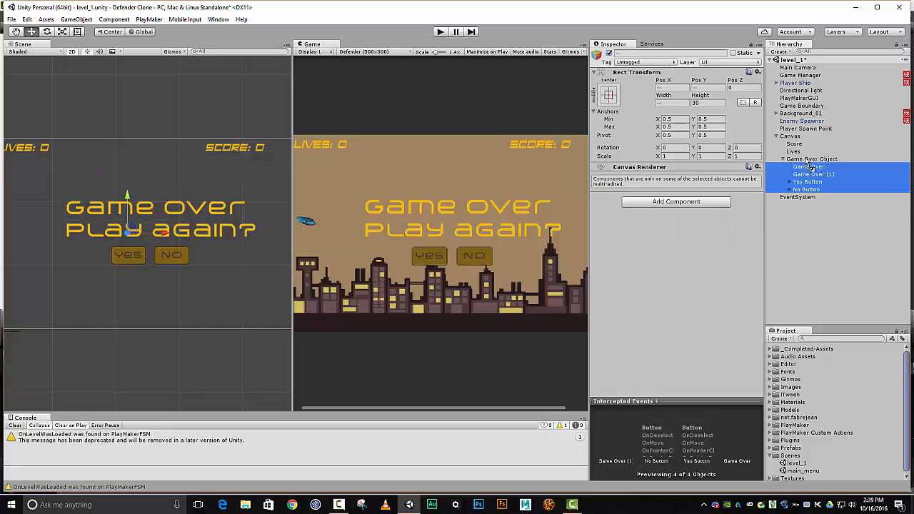
Switch Game Over Object off and on repeatedly to check its effect on the grouped elements, leaving it active
left_click(807, 159)
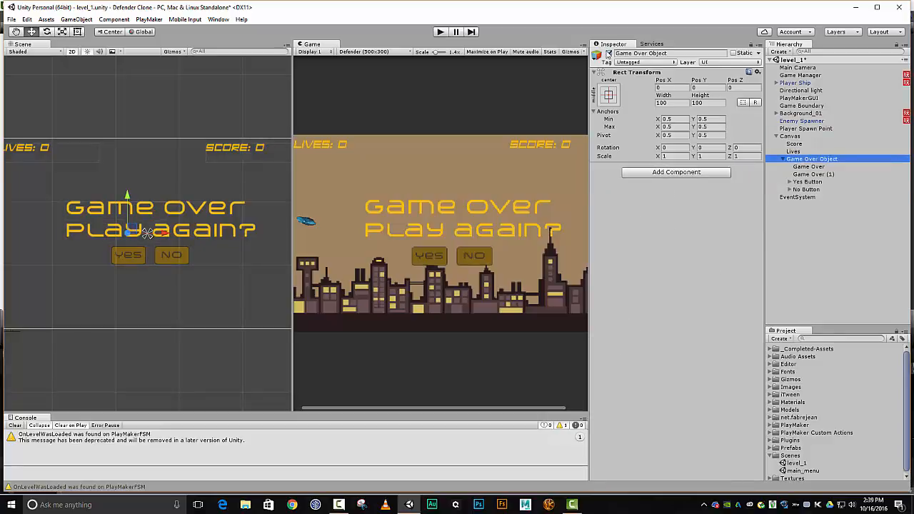
left_click(610, 53)
left_click(610, 53)
left_click(610, 54)
left_click(609, 54)
left_click(610, 54)
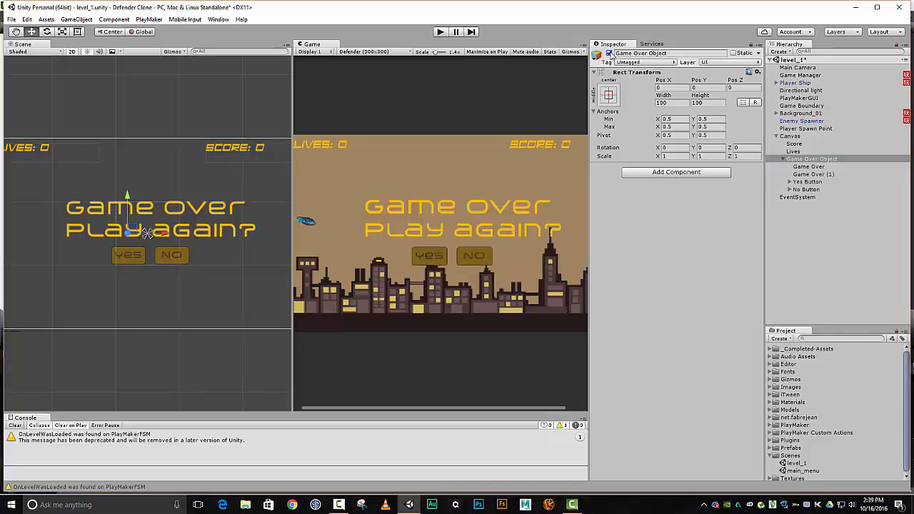
left_click(610, 54)
left_click(610, 53)
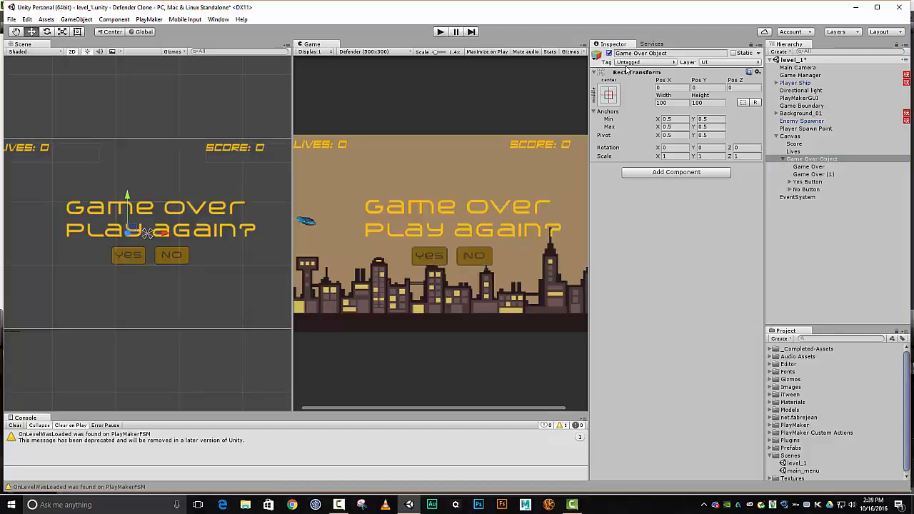
Add a PlayMakerFSM component to the Yes Button
left_click(801, 182)
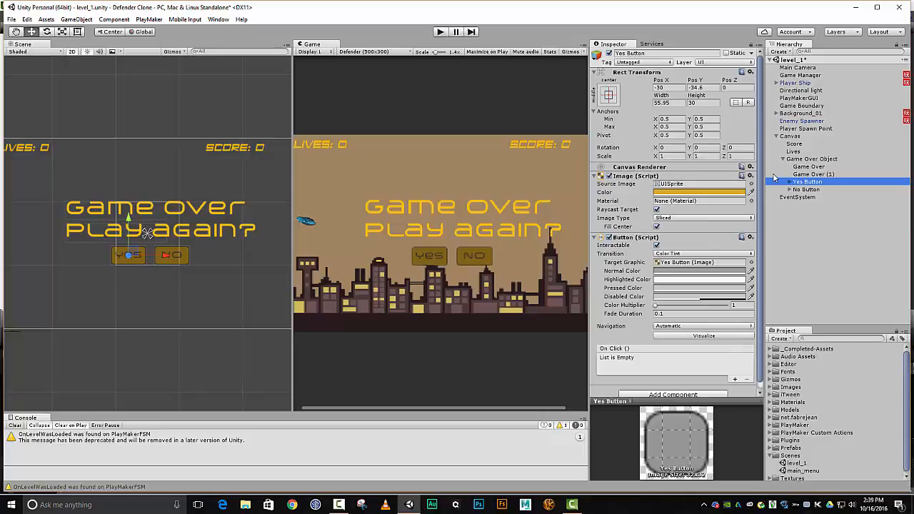
scroll(724, 266, "down", 1)
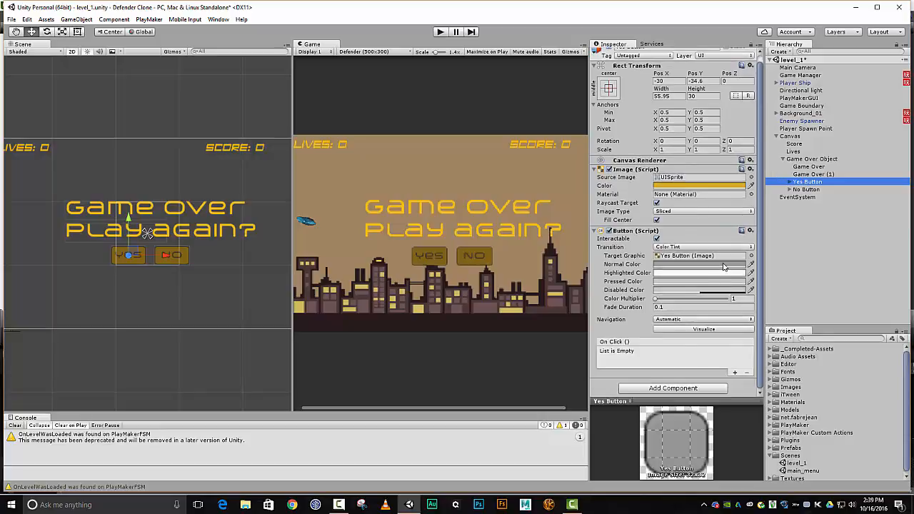
left_click(683, 390)
scroll(664, 331, "down", 1)
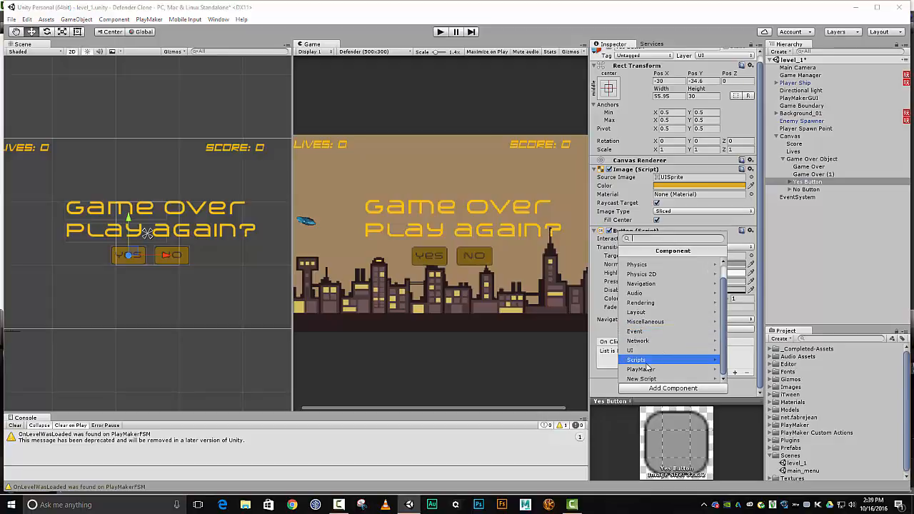
left_click(642, 370)
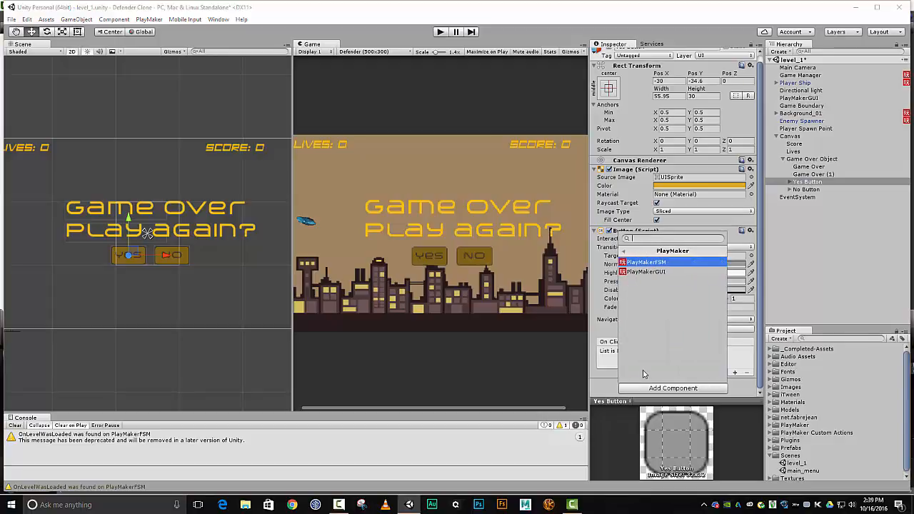
left_click(661, 262)
Paste the copied component values into the Yes Button's FSM and review its Waiting and Launch Game states
scroll(661, 265, "down", 3)
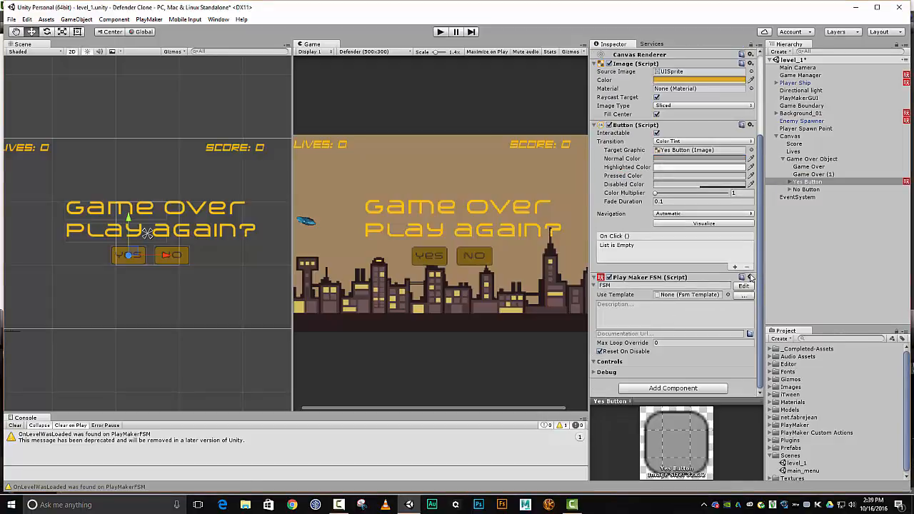
left_click(750, 278)
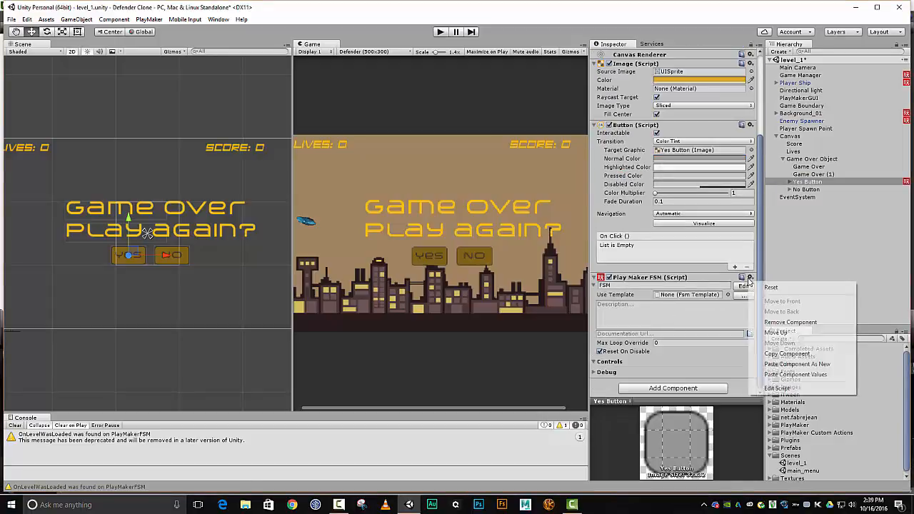
left_click(806, 374)
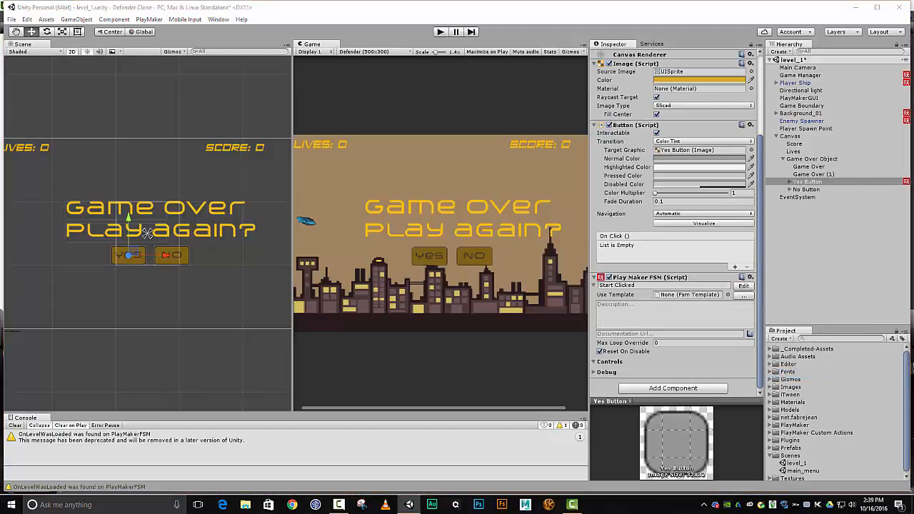
left_click(743, 286)
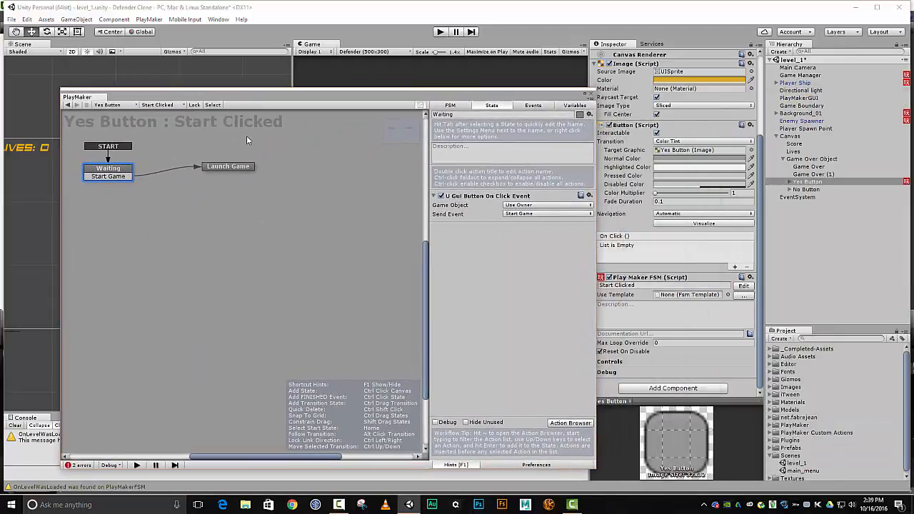
left_click(249, 168)
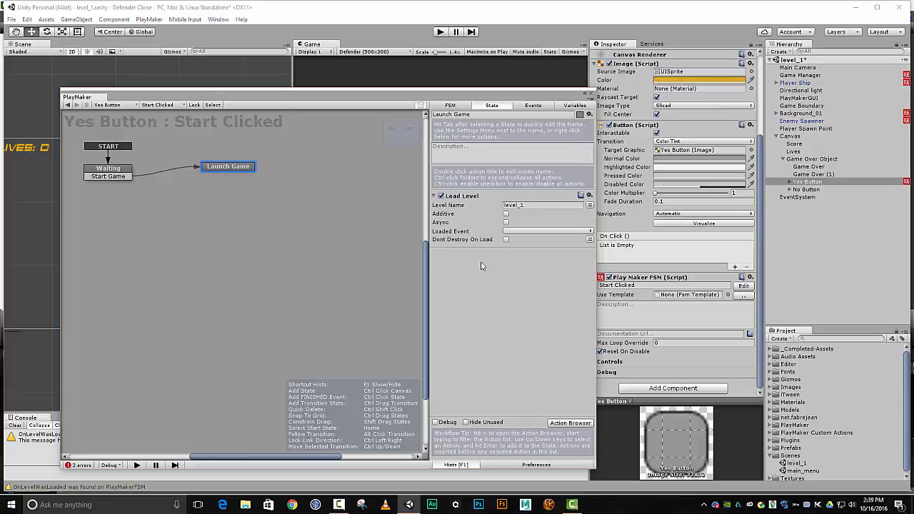
left_click(101, 169)
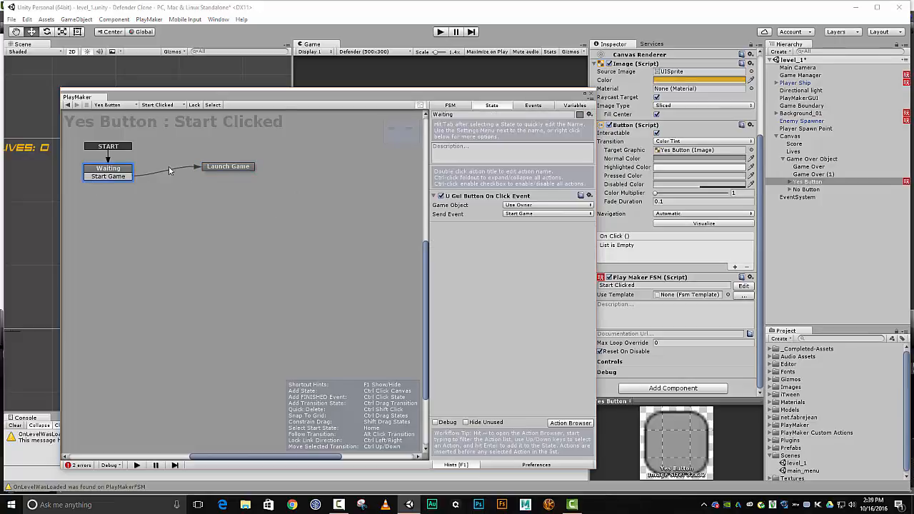
left_click(585, 94)
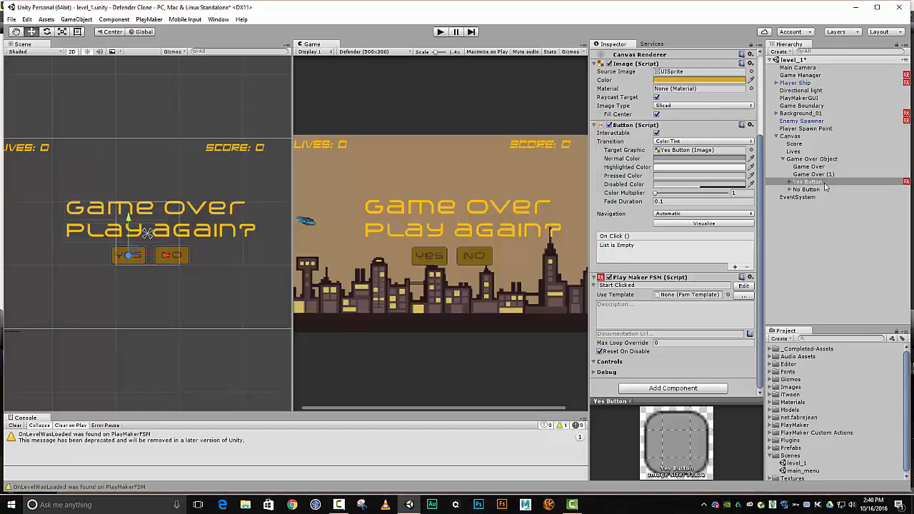
Add a PlayMakerFSM component to the No Button and paste the copied FSM component values into it
left_click(806, 189)
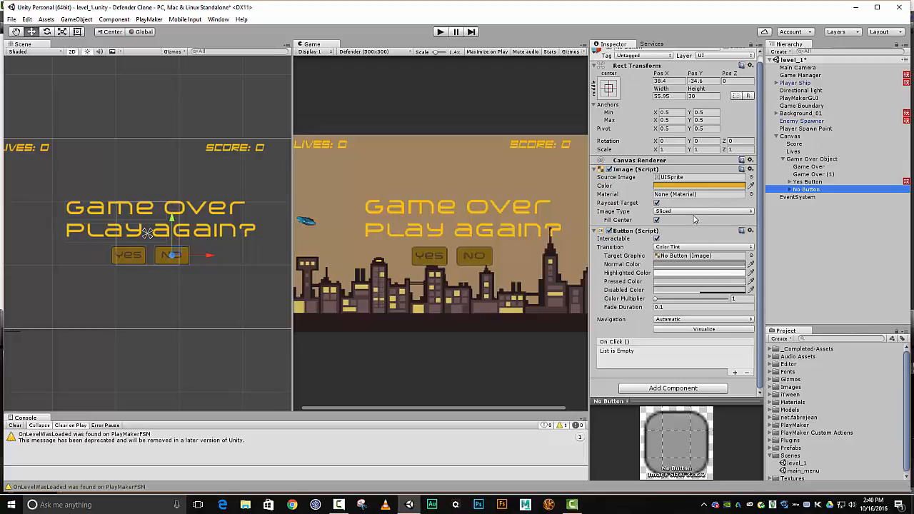
left_click(696, 389)
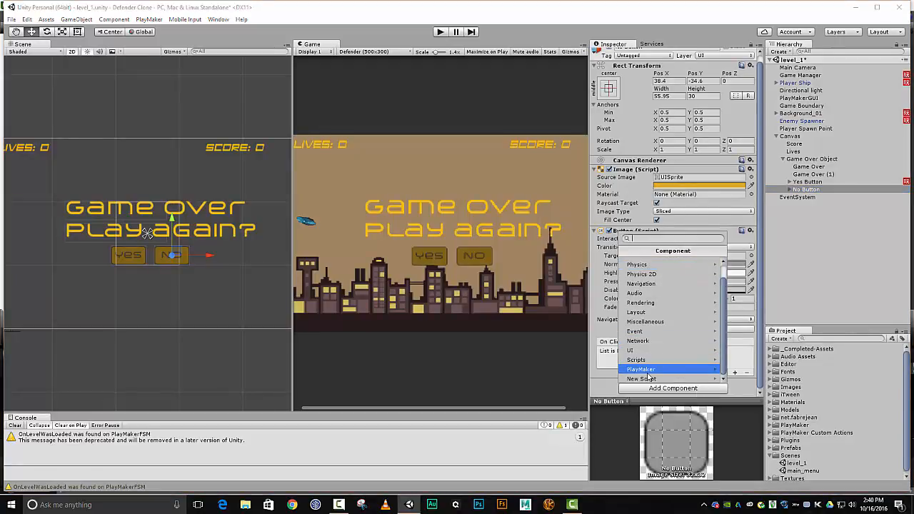
left_click(640, 369)
left_click(671, 262)
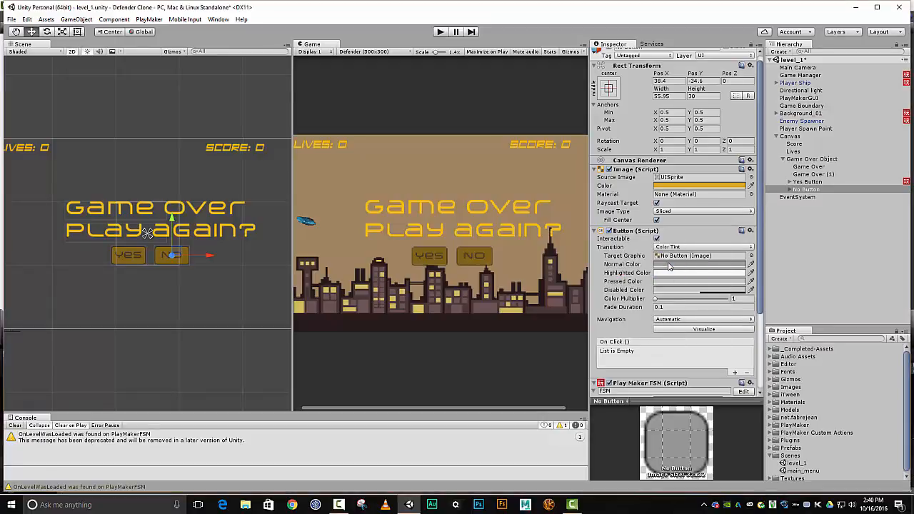
scroll(755, 297, "down", 3)
left_click(749, 277)
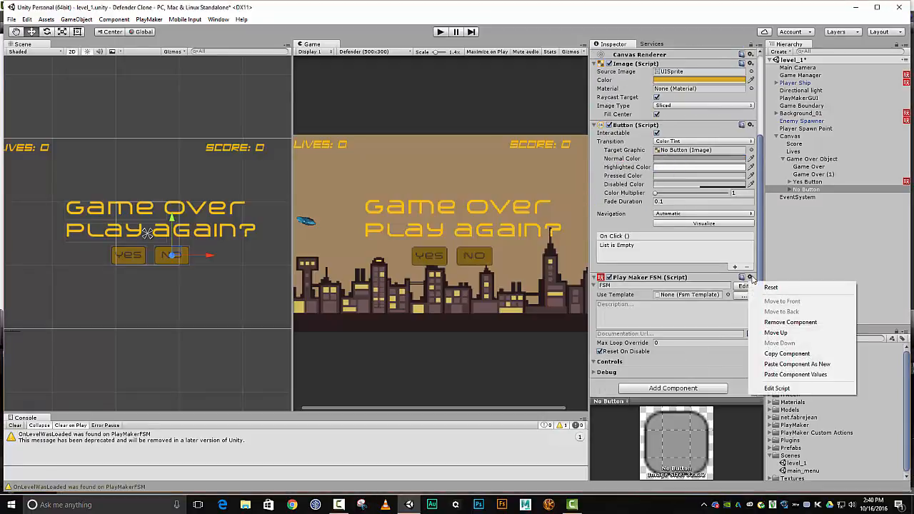
left_click(796, 374)
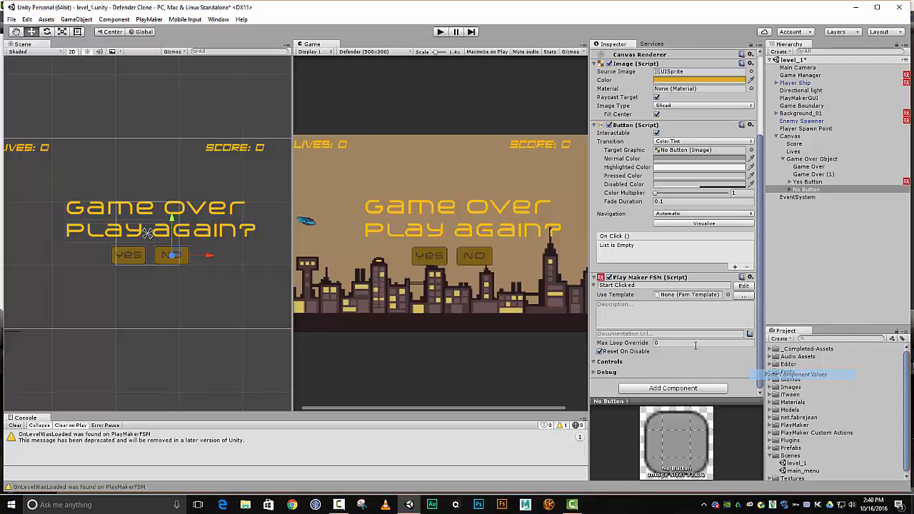
Rename the No Button's FSM to "No Clicked" and open it in the PlayMaker editor
left_click(614, 284)
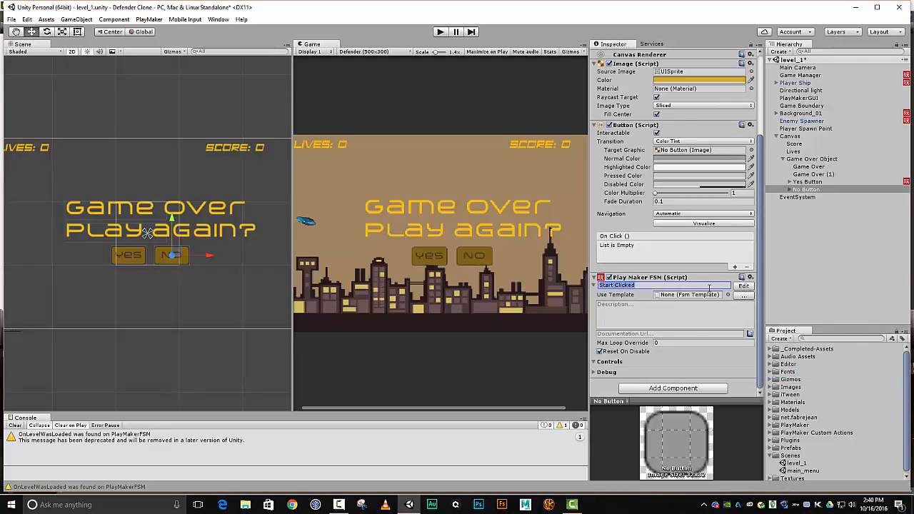
type("No C")
left_click(742, 285)
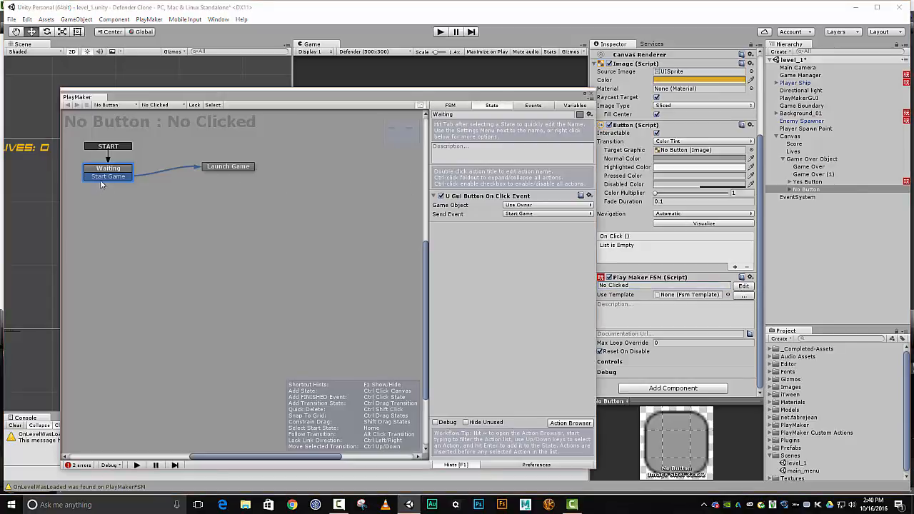
Rename the Start Game event in the No Clicked FSM to "Return to Menu"
left_click(533, 105)
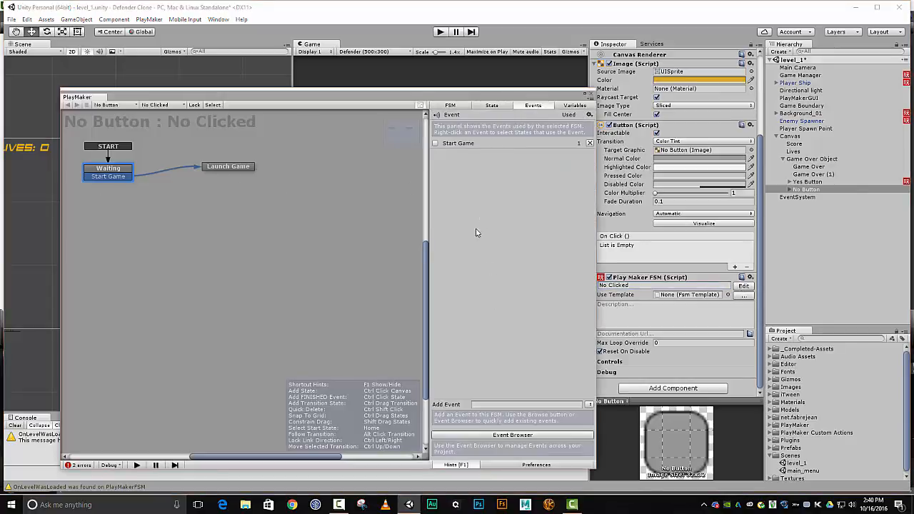
left_click(458, 146)
left_click(512, 396)
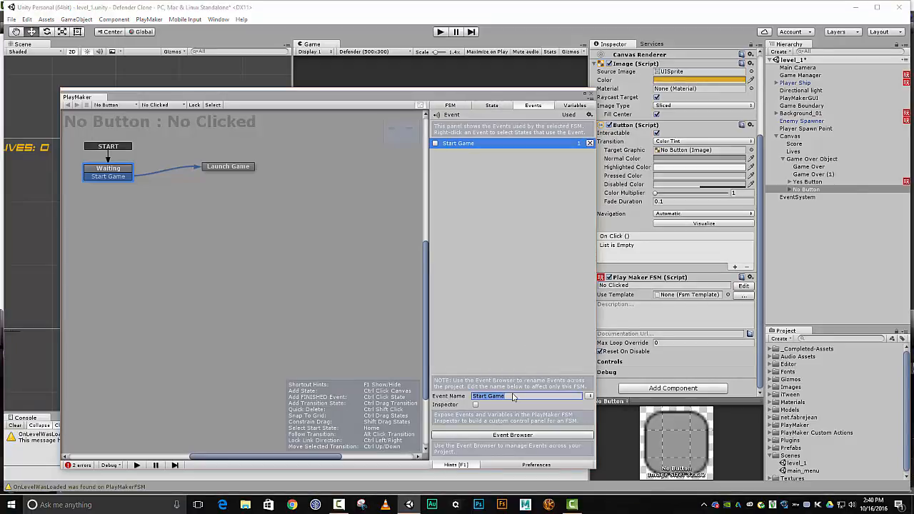
type("Return to Menu")
key("Return")
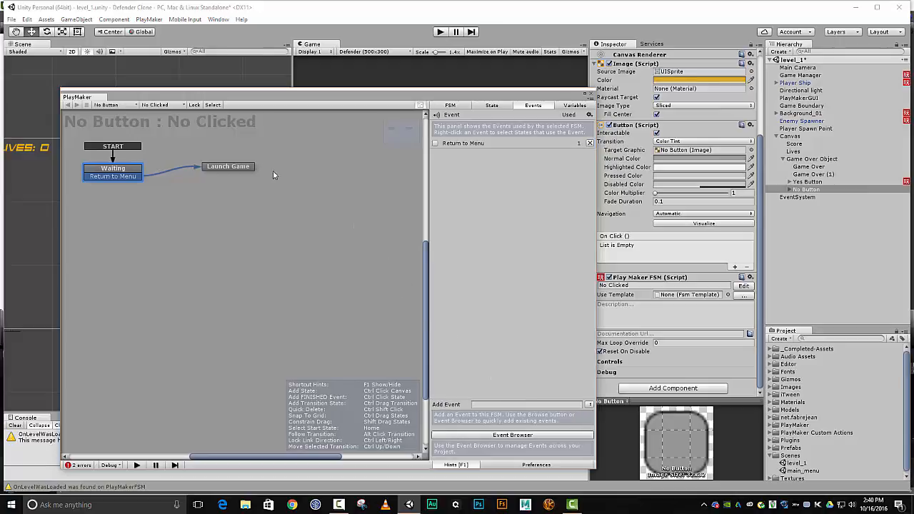
Rename the No Clicked FSM's Launch Game state to "Load Menu" and set its Load Level action's level name to main_menu
left_click(247, 167)
left_click(470, 117)
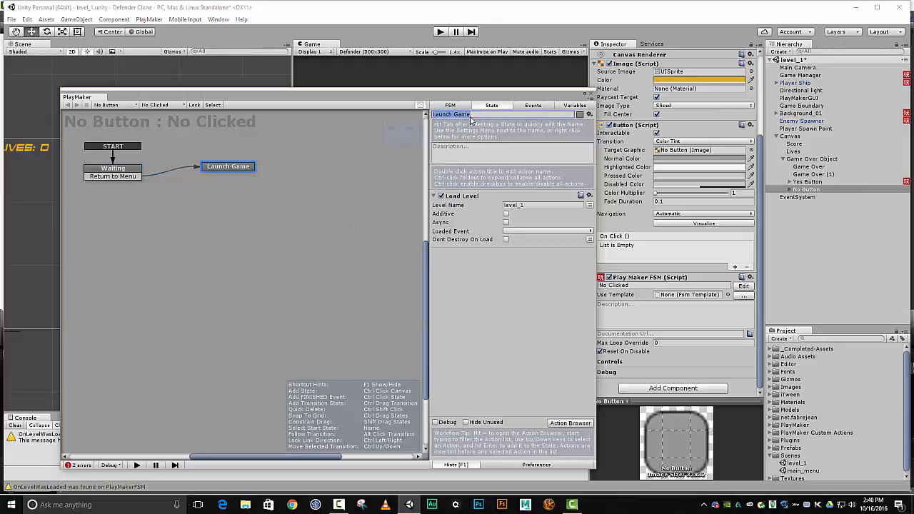
type("Load Menu")
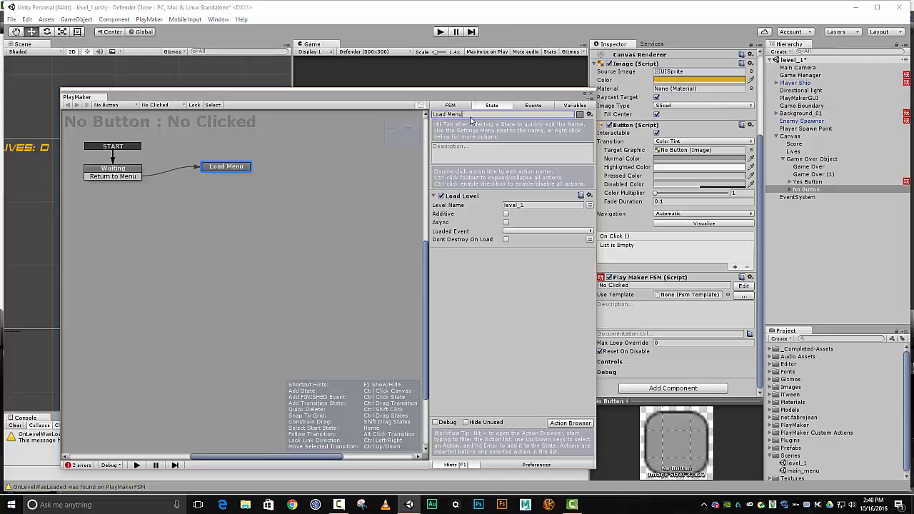
left_click(529, 204)
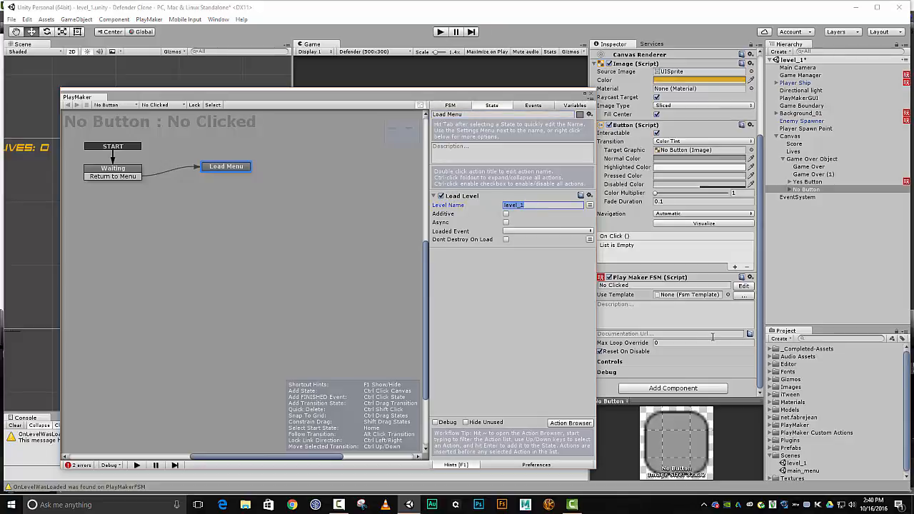
type("main_menu")
left_click_drag(235, 102, 892, 102)
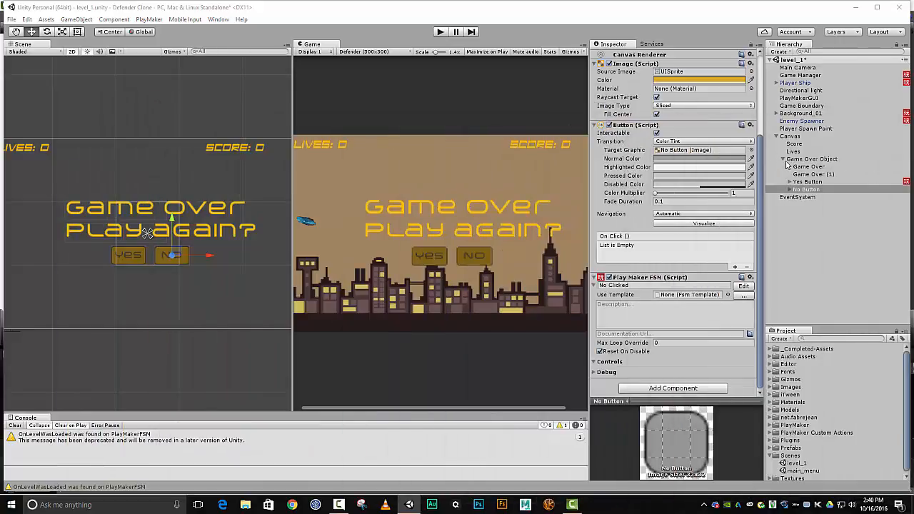
Deactivate the Game Over Object under the Canvas
left_click(802, 160)
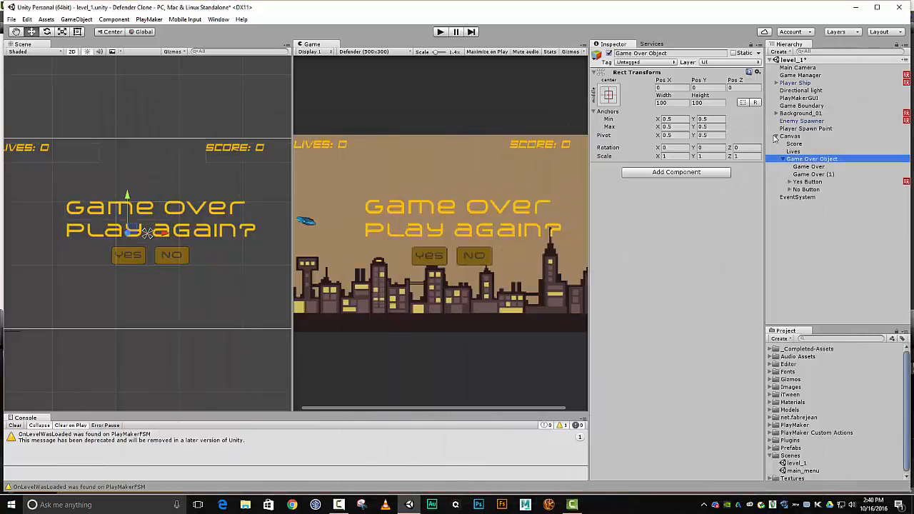
left_click(608, 54)
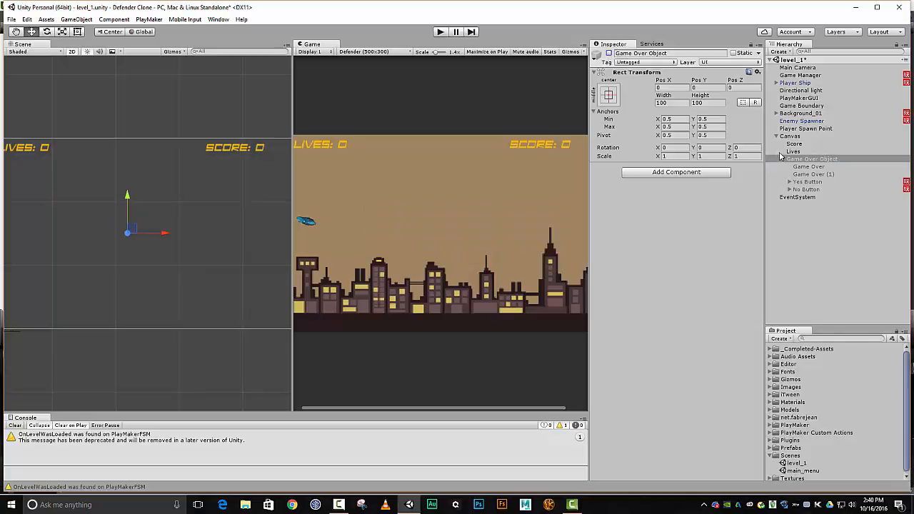
Open the Player Ship's Life System FSM at its Update Lives state and enable editing of the prefab instance
left_click(809, 82)
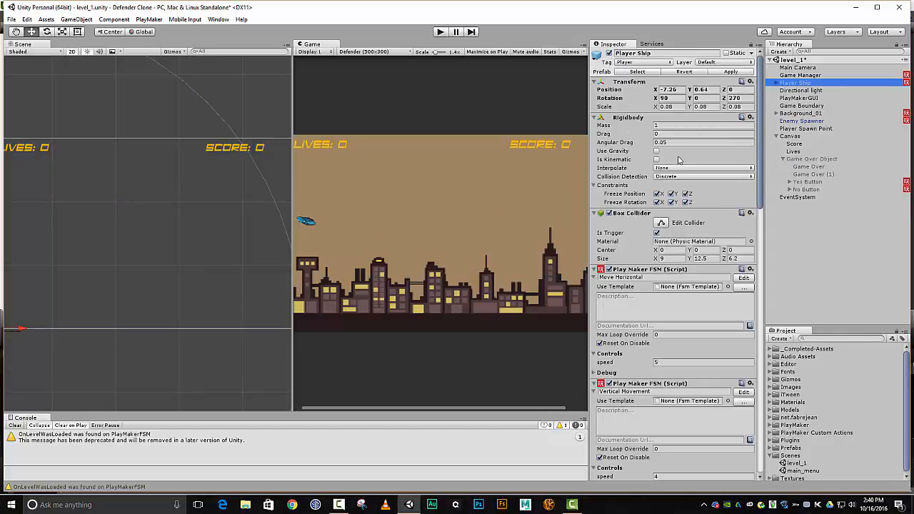
scroll(680, 160, "down", 1)
scroll(680, 160, "down", 15)
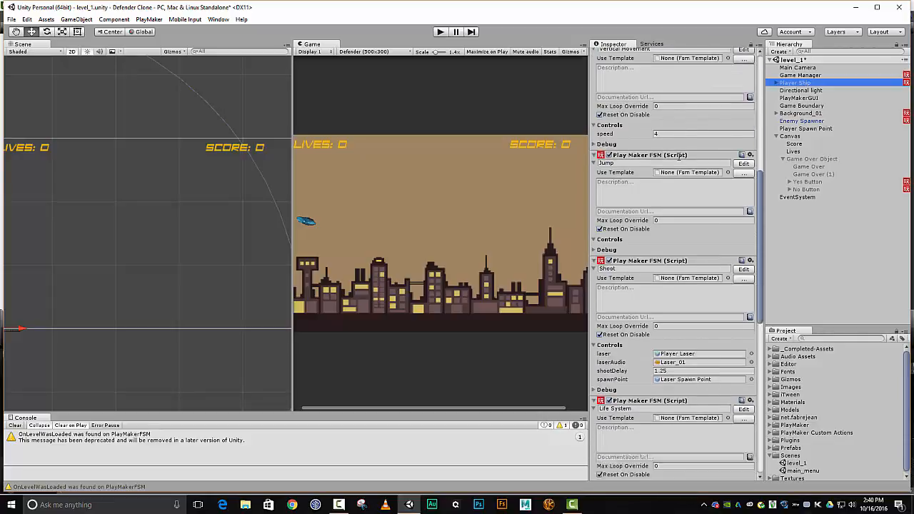
scroll(679, 160, "down", 1)
left_click(743, 267)
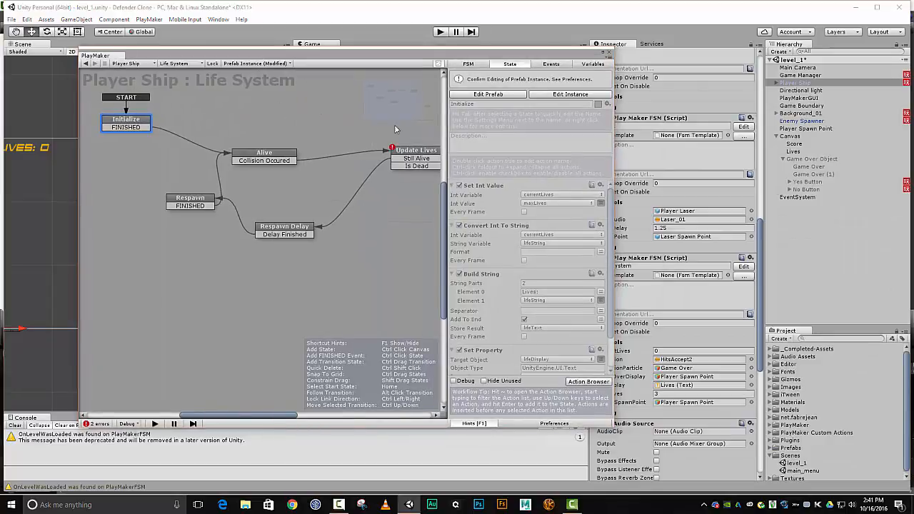
left_click(413, 158)
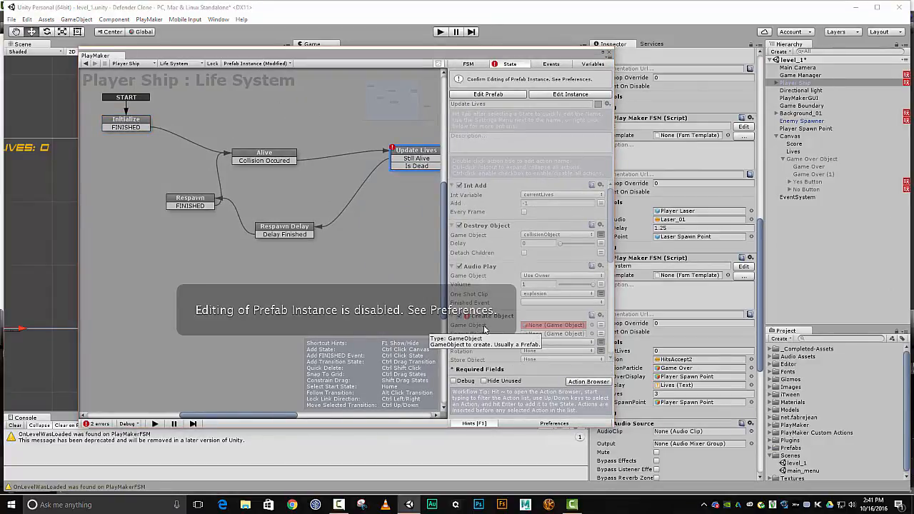
left_click(551, 95)
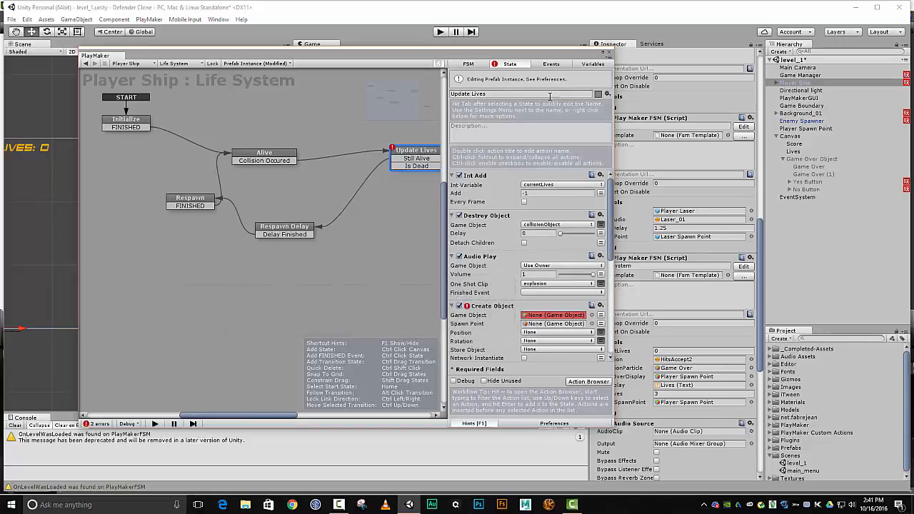
Remove the Create Object action that has no game object assigned from the Update Lives state
middle_click_drag(397, 290, 230, 293)
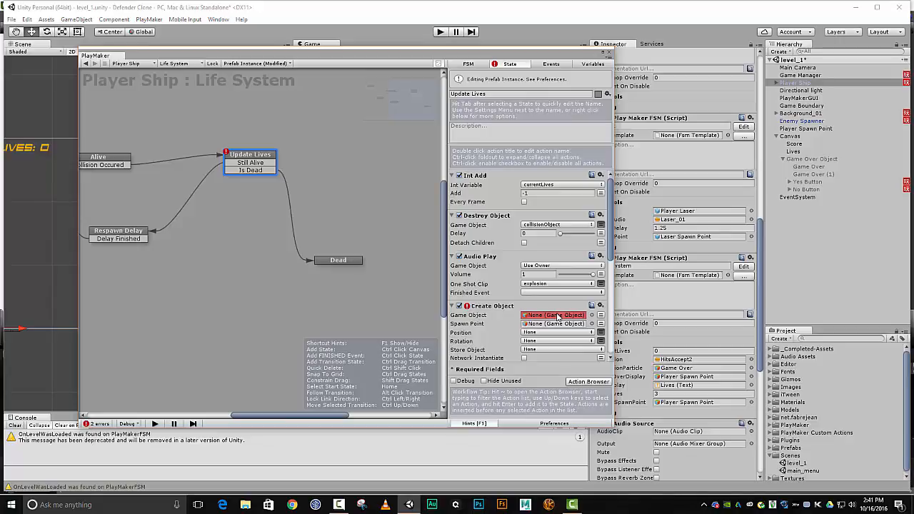
scroll(558, 317, "down", 5)
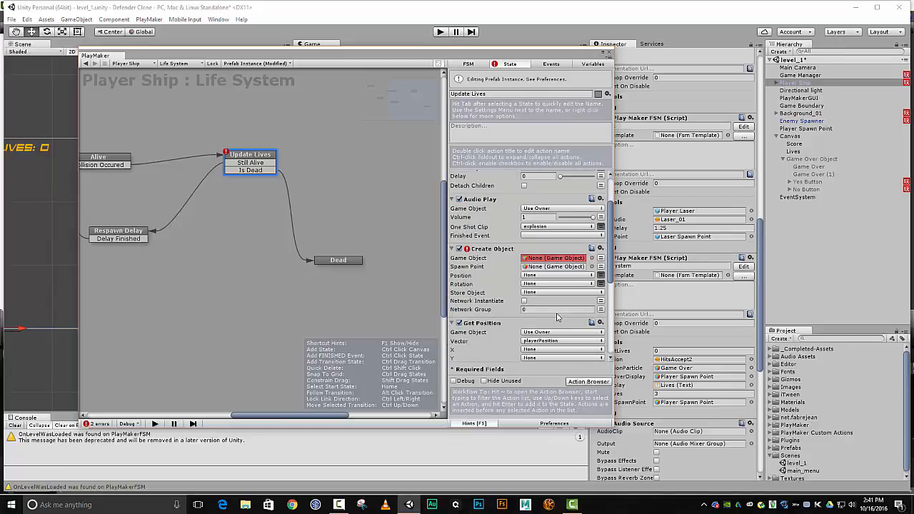
scroll(558, 316, "up", 3)
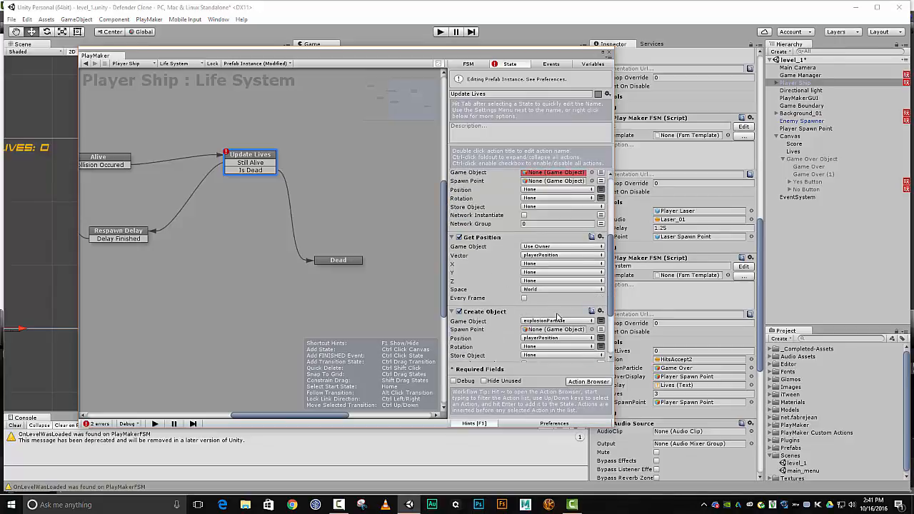
scroll(495, 198, "down", 4)
scroll(489, 209, "up", 4)
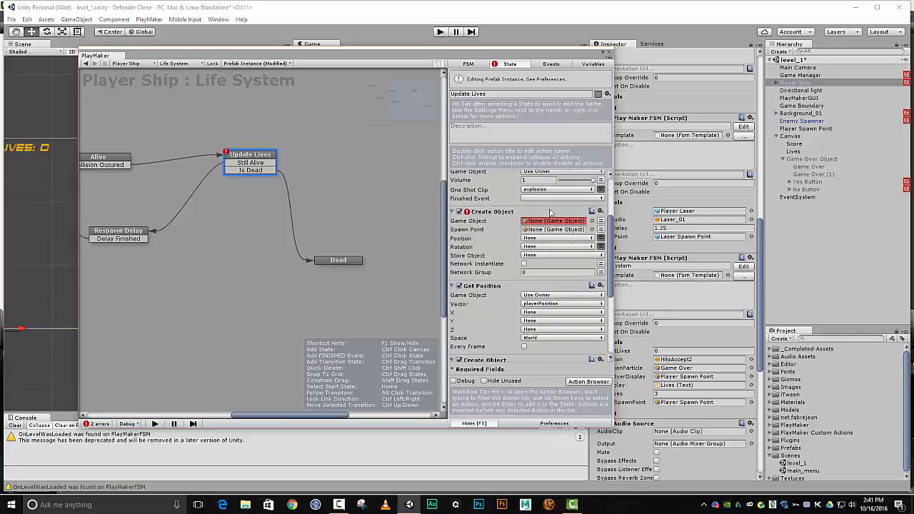
left_click(599, 212)
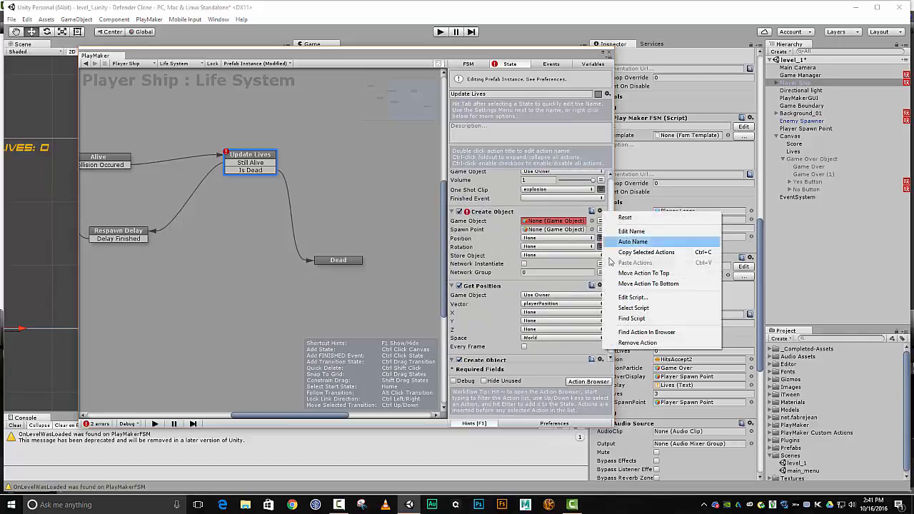
left_click(637, 343)
Enlarge the PlayMaker editor, hide its hints, and review the actions in the Update Lives and Dead states
scroll(502, 229, "down", 2)
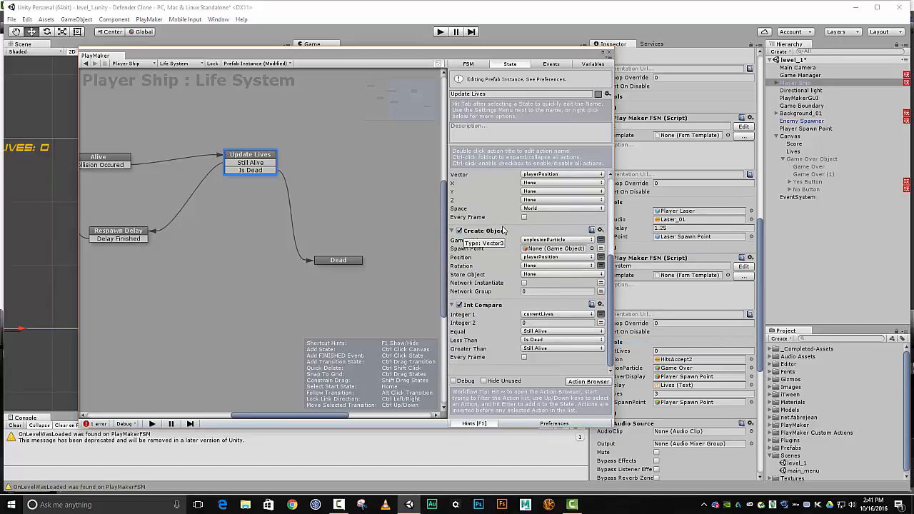
scroll(502, 229, "up", 5)
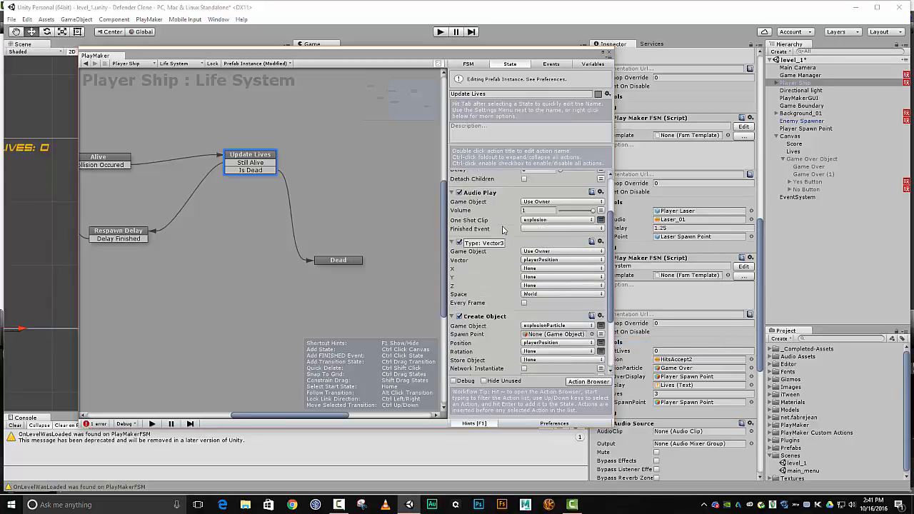
left_click(605, 52)
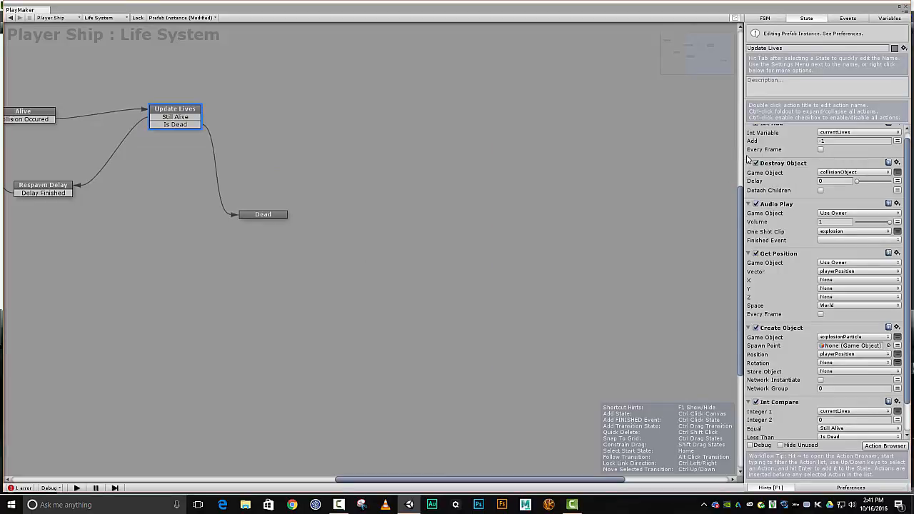
key("F1")
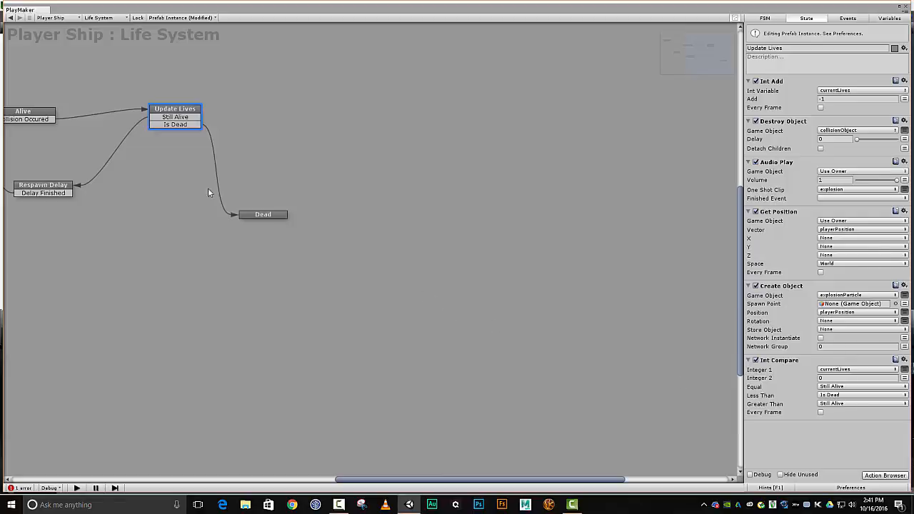
left_click(269, 215)
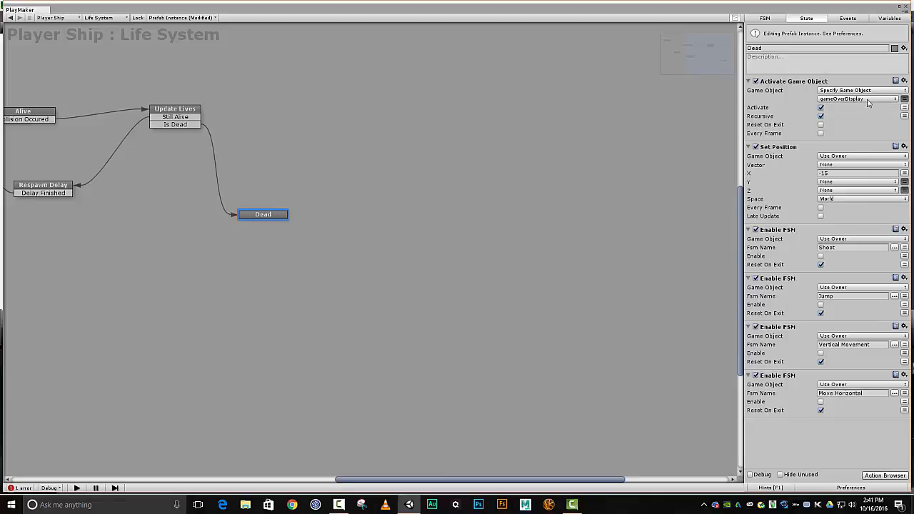
Assign the Game Over Object to gameOverDisplay in the Player Ship's Life System FSM and save the level_1 scene
left_click(899, 6)
left_click_drag(491, 56, 913, 89)
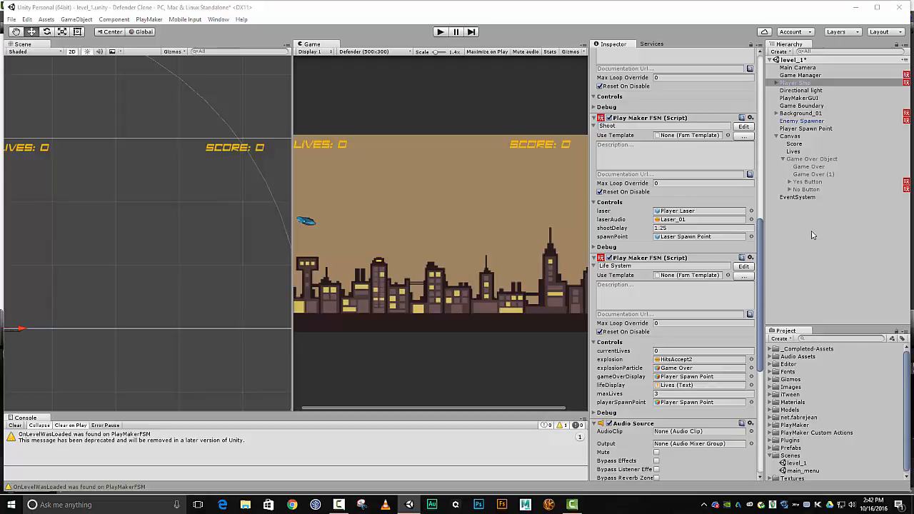
left_click_drag(812, 161, 702, 383)
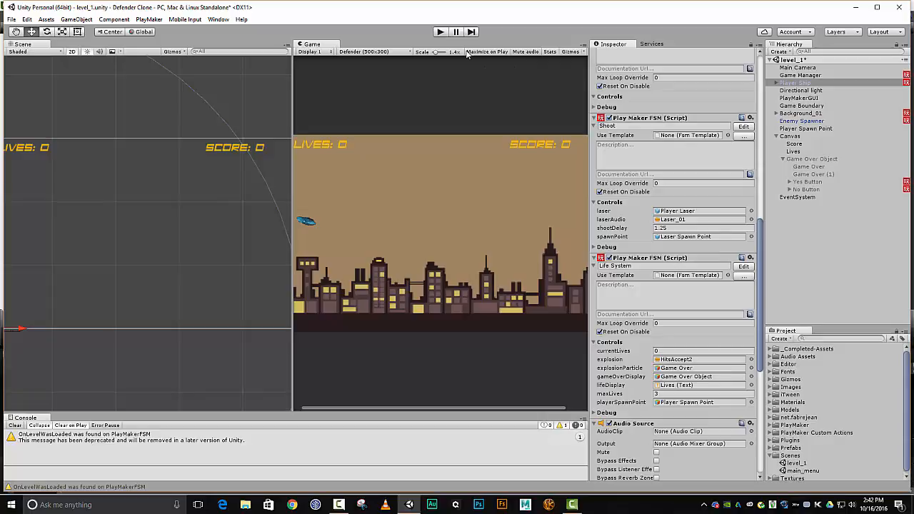
key("ctrl+s")
left_click(796, 81)
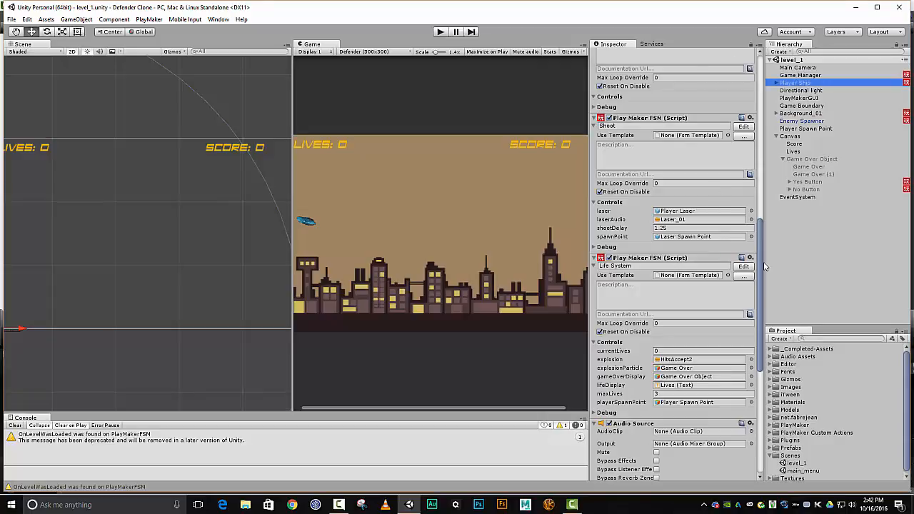
left_click_drag(760, 262, 747, 66)
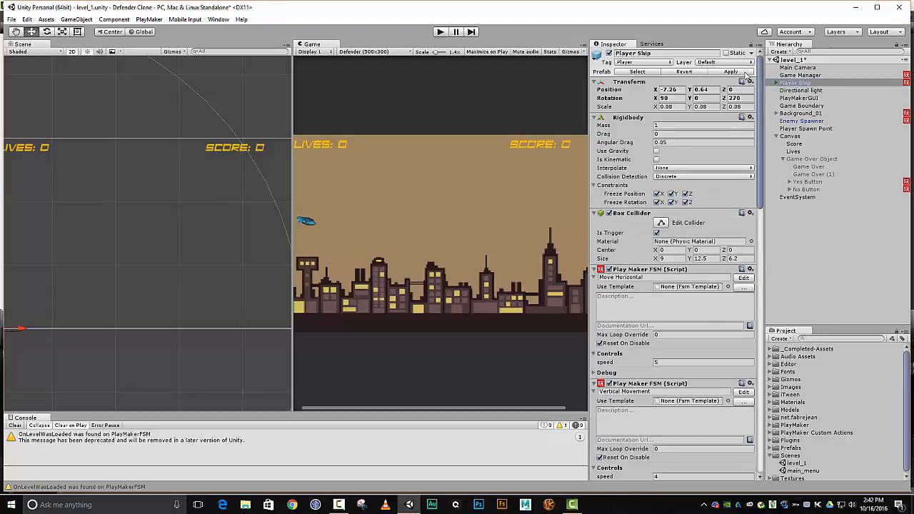
Open the main_menu scene, run it in play mode, and start the game with its Play button
left_click(809, 472)
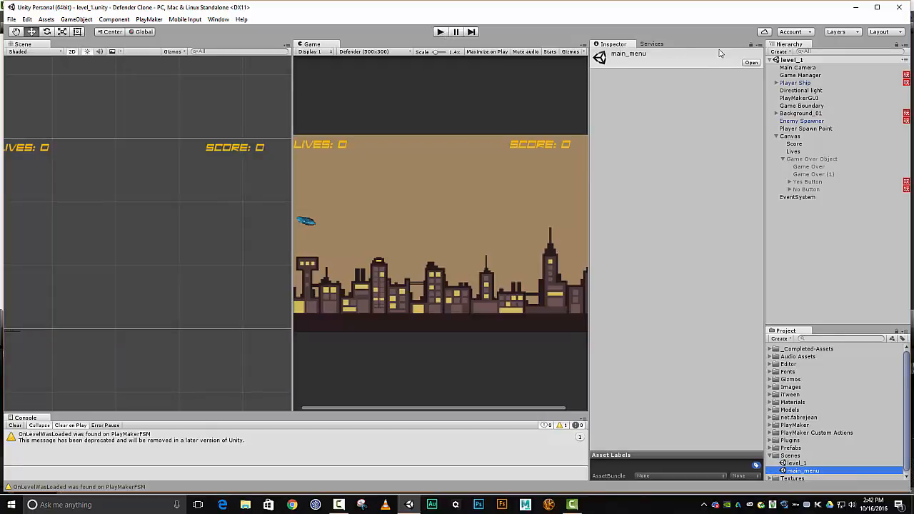
left_click(751, 63)
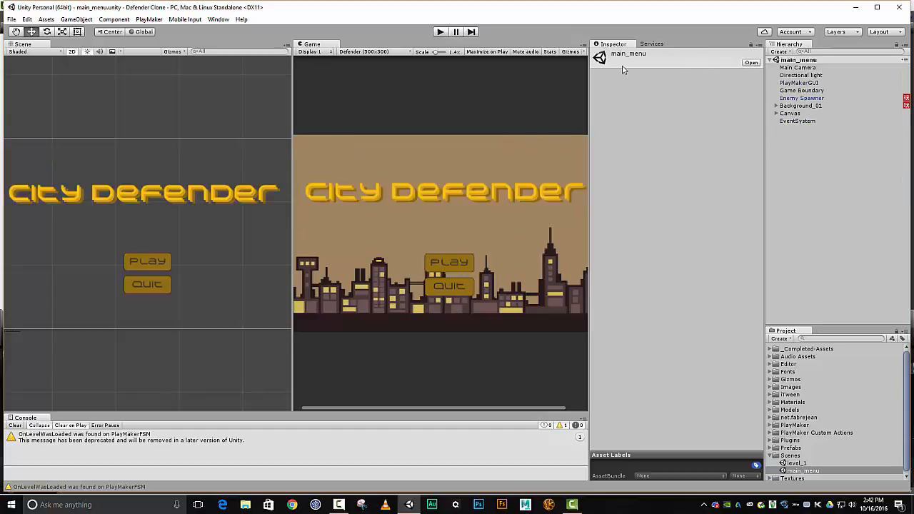
left_click(440, 32)
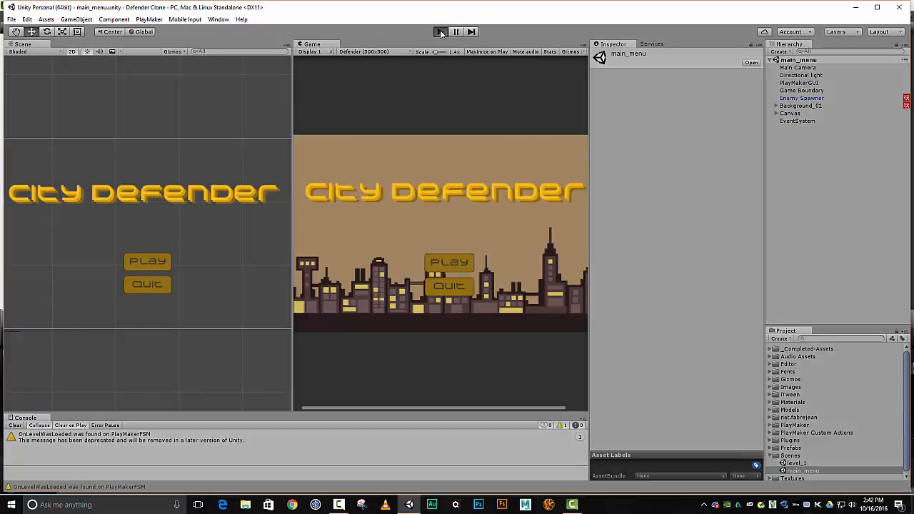
left_click(441, 32)
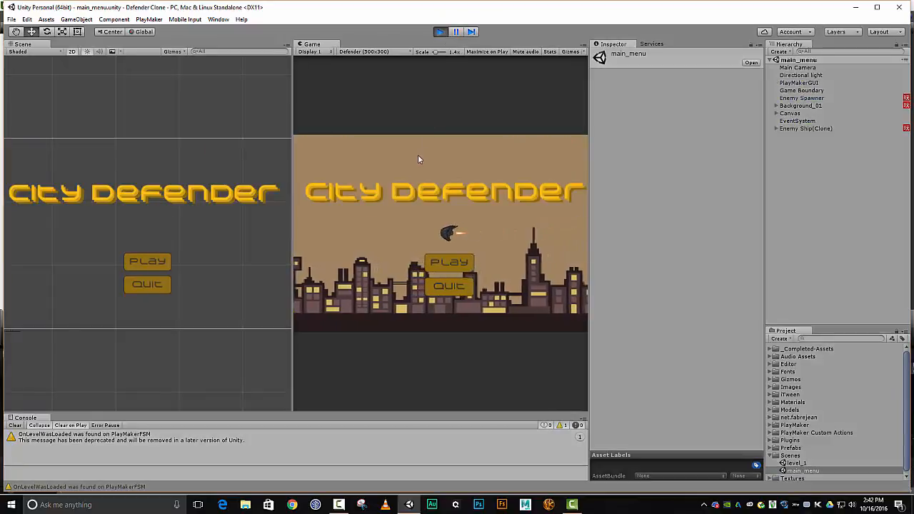
left_click(449, 264)
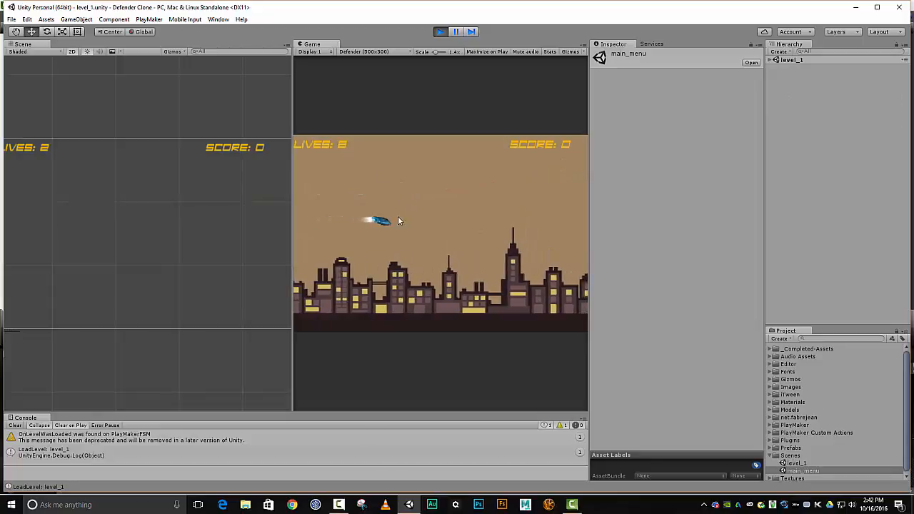
Fly the ship into enemy fire until all lives are lost, and choose Yes on the Game Over screen to test restarting
key("Right")
key("Right")
key("Up")
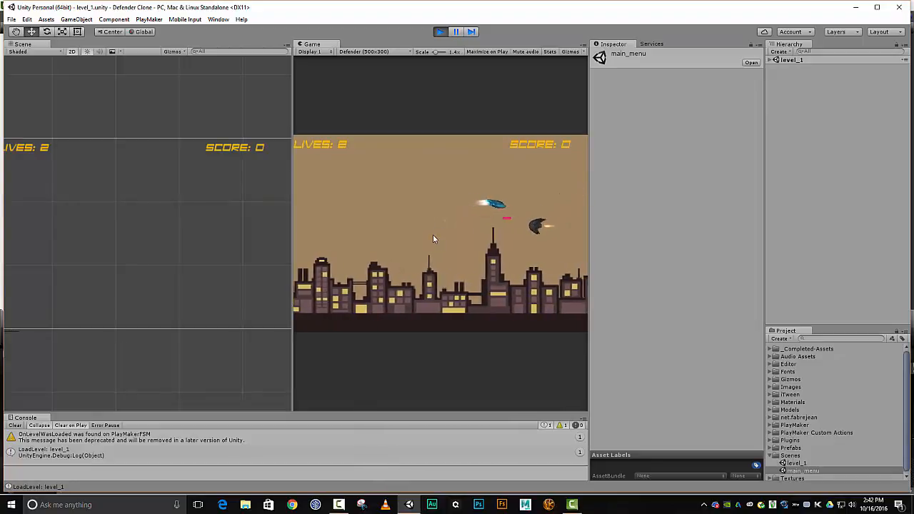
key("Down")
key("Right")
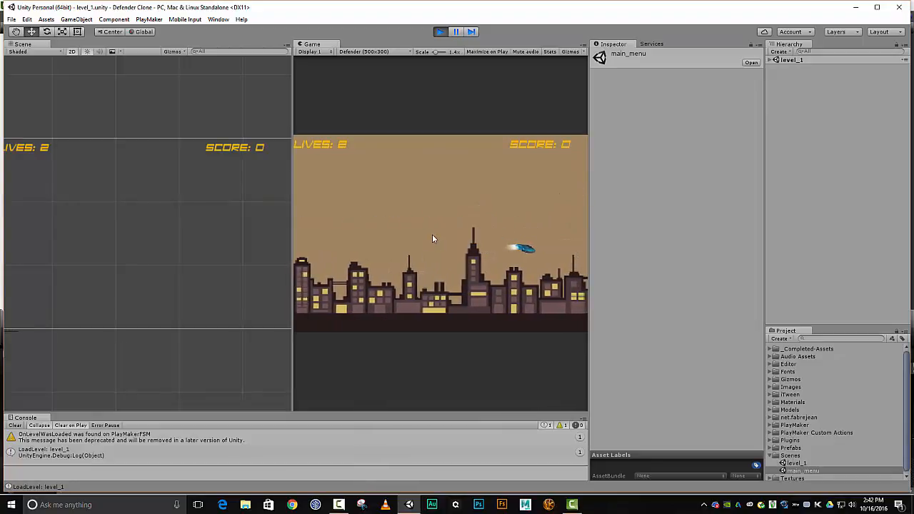
key("Left")
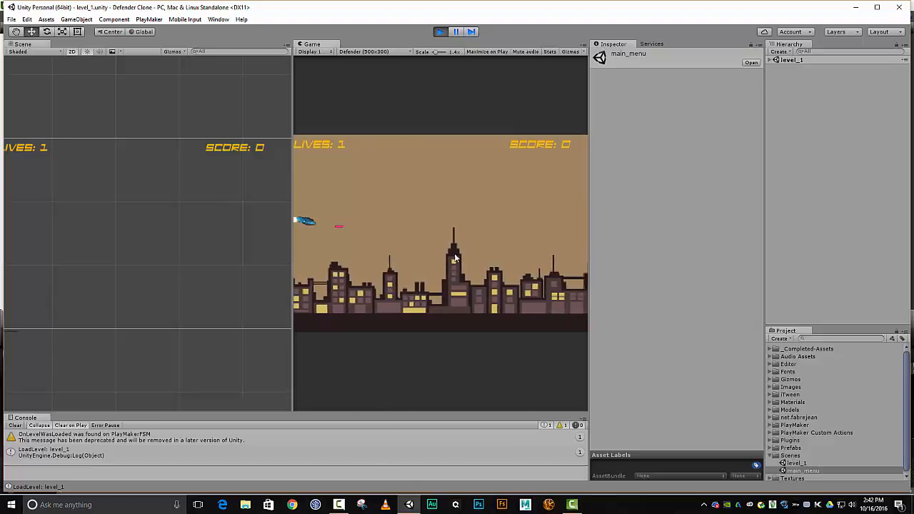
key("Right")
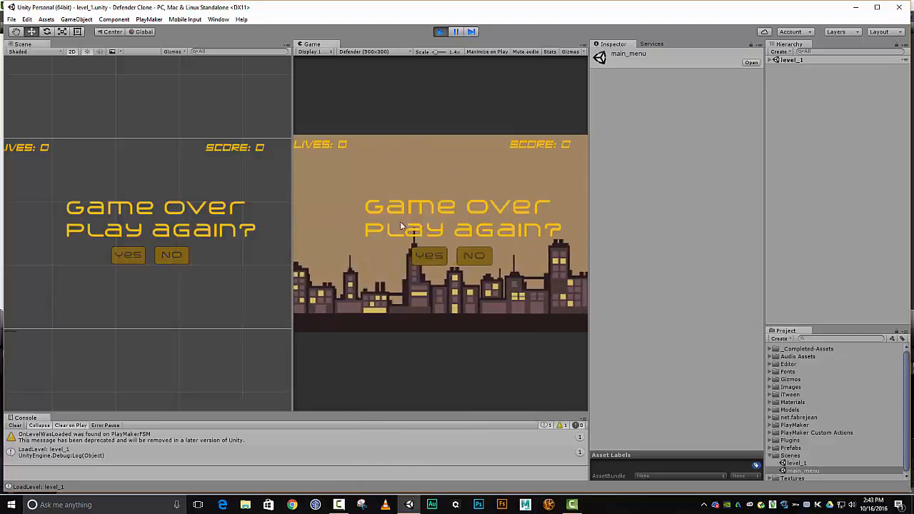
left_click(429, 254)
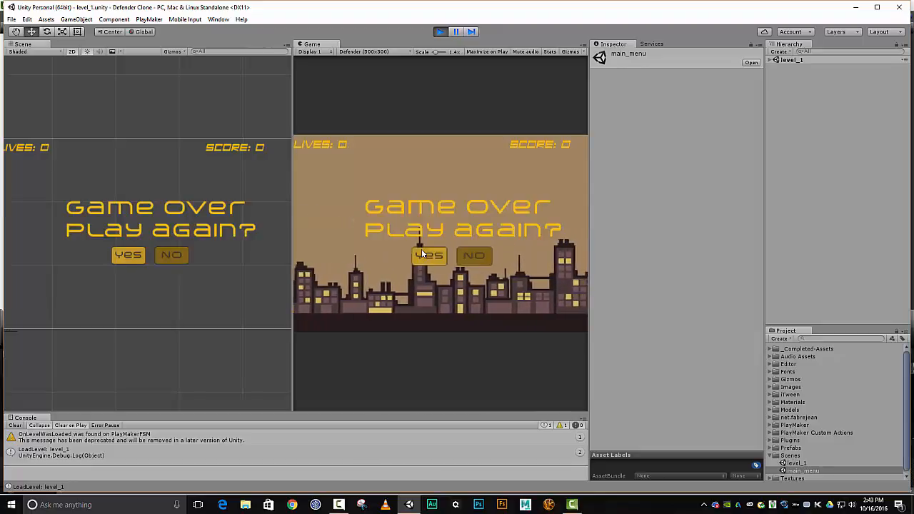
Choose No on the Game Over screen to test returning to the main menu, and exit play mode
left_click(463, 255)
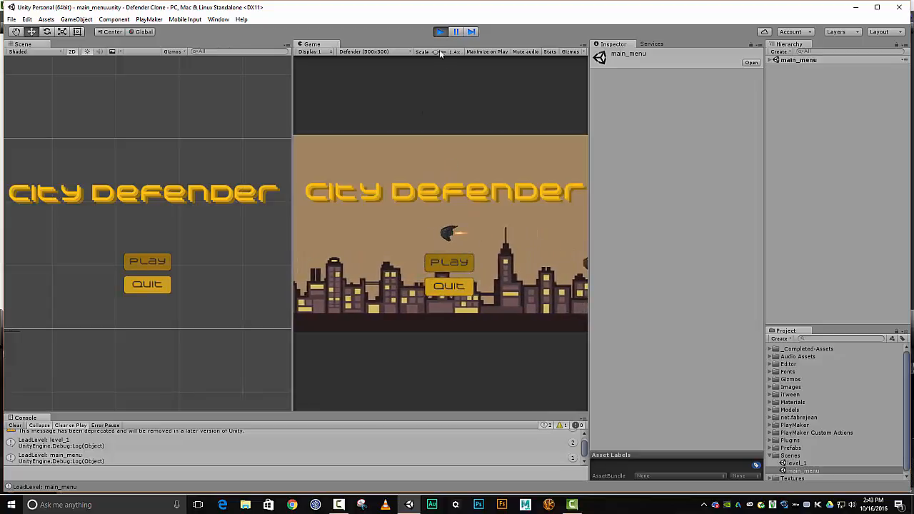
left_click(439, 31)
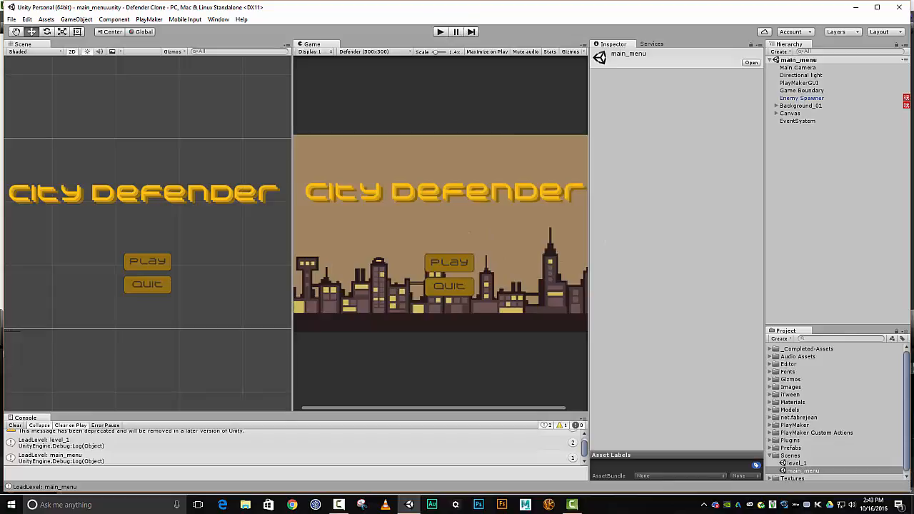
Open the level_1 scene and assign the explosion_asteroid prefab to explosionParticle in the Player Ship's Life System FSM
left_click(796, 463)
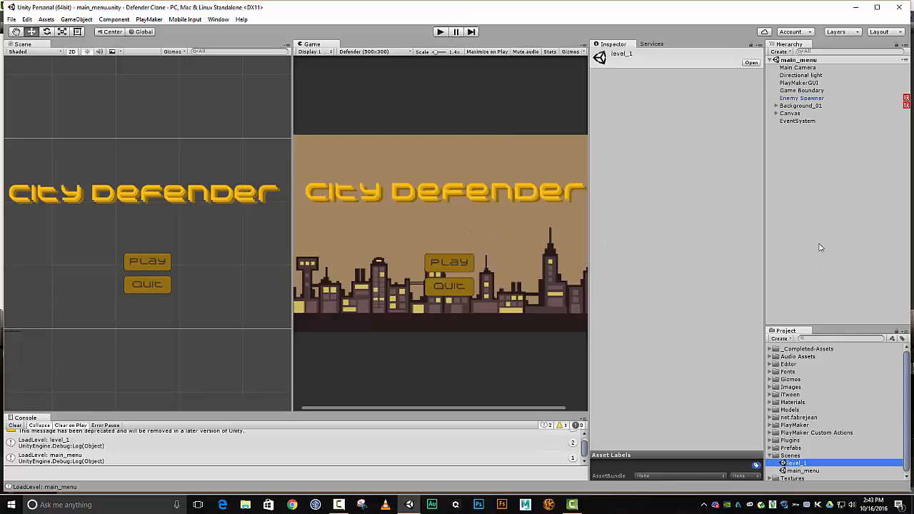
left_click(753, 63)
left_click(799, 83)
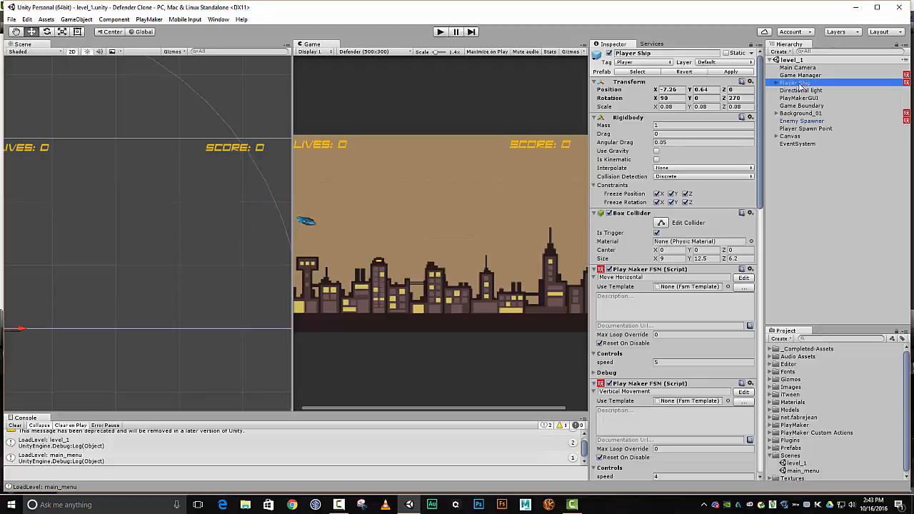
scroll(693, 291, "down", 10)
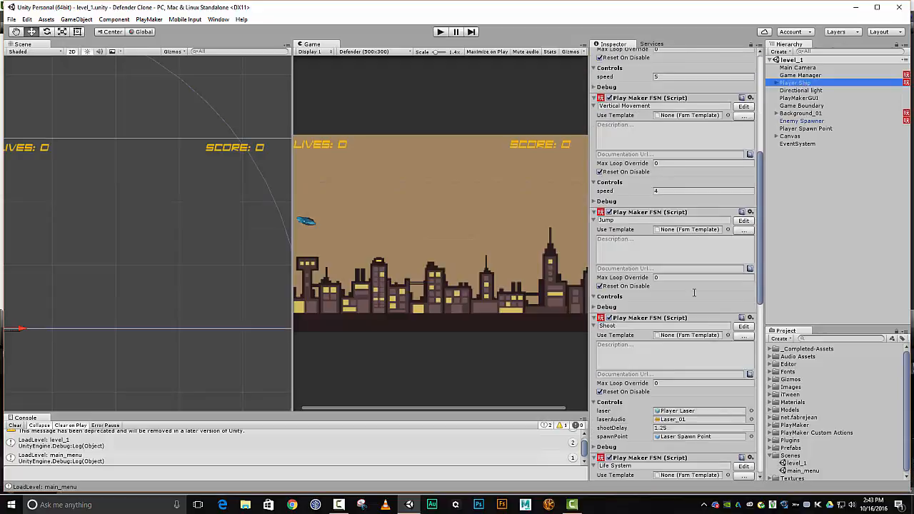
scroll(693, 295, "down", 4)
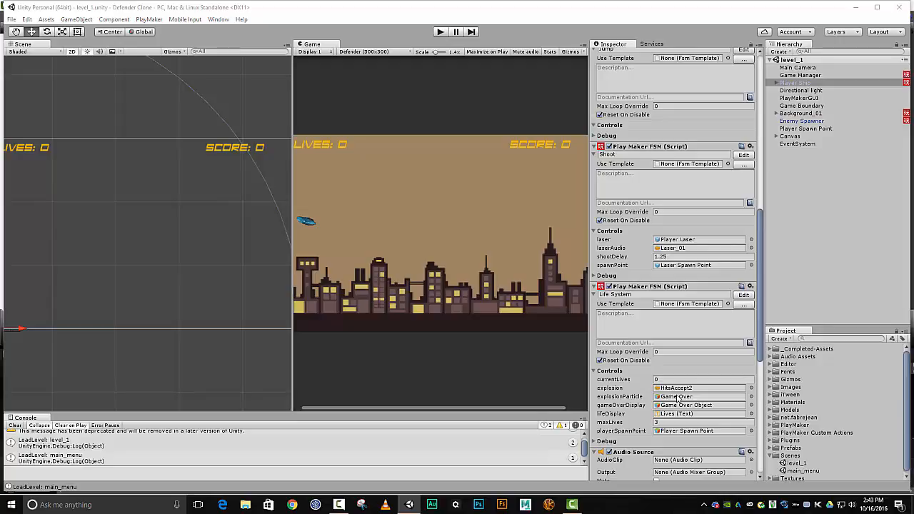
scroll(784, 382, "down", 1)
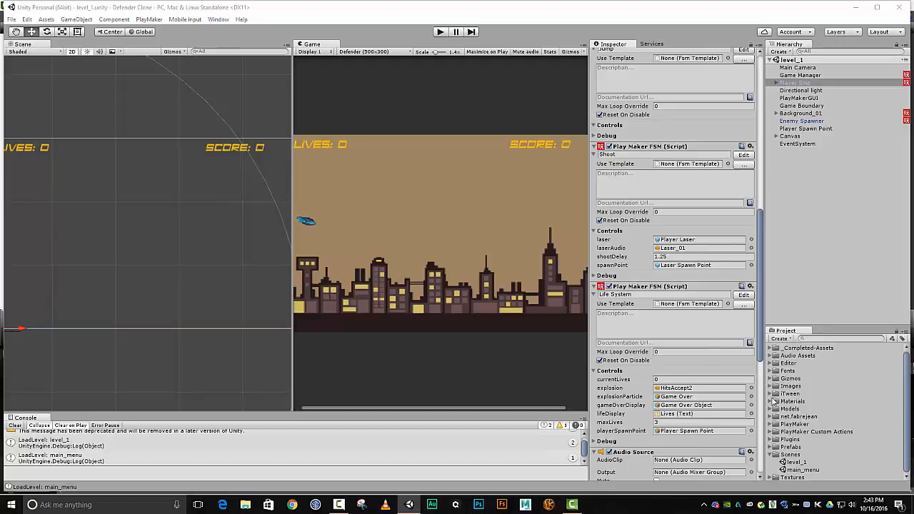
left_click(772, 448)
scroll(804, 424, "down", 3)
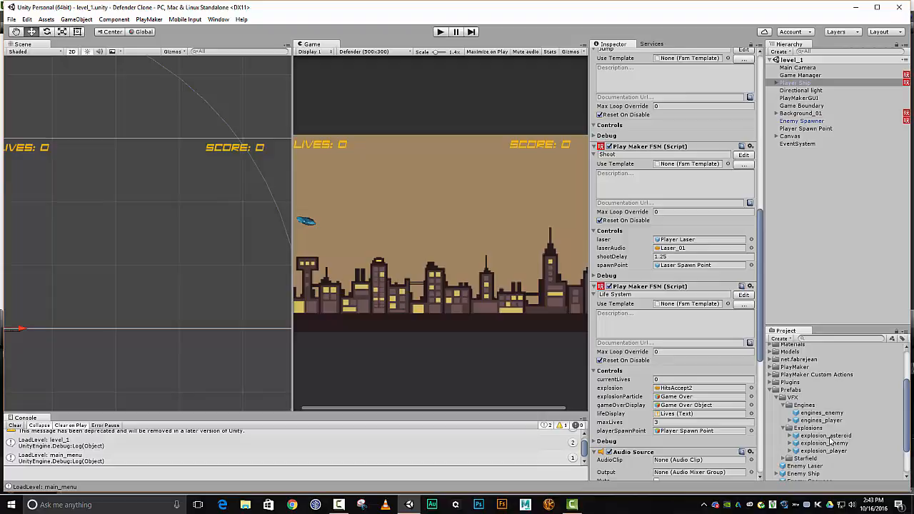
left_click_drag(830, 438, 708, 397)
Run level_1 in play mode and fly the ship into enemies and their fire until all lives are lost
left_click(439, 33)
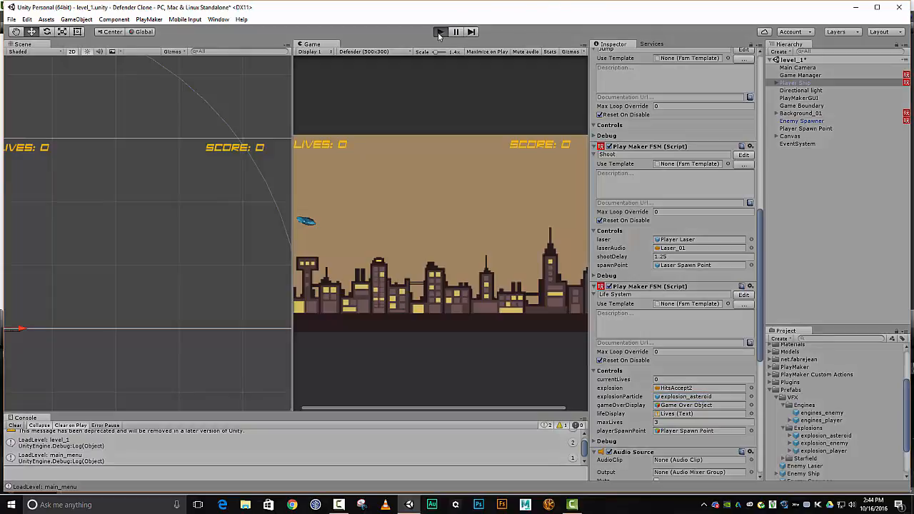
key("Right")
key("Up")
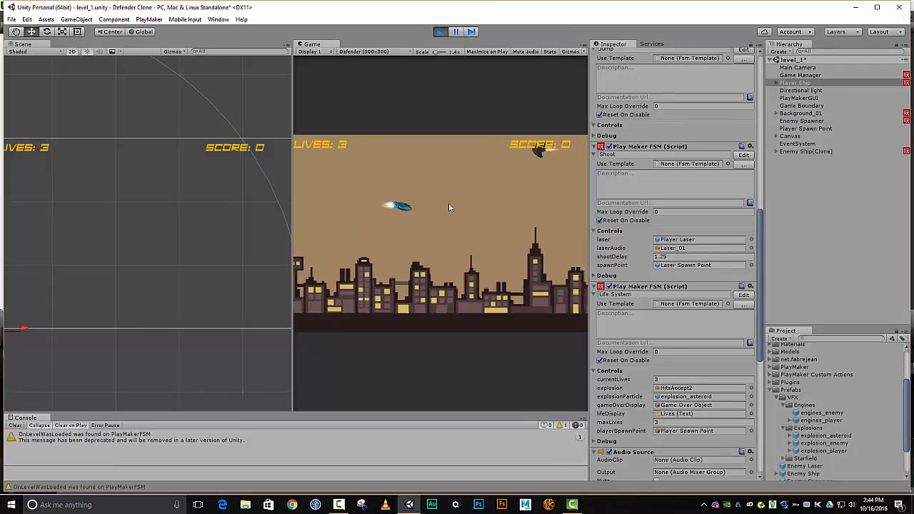
key("Up")
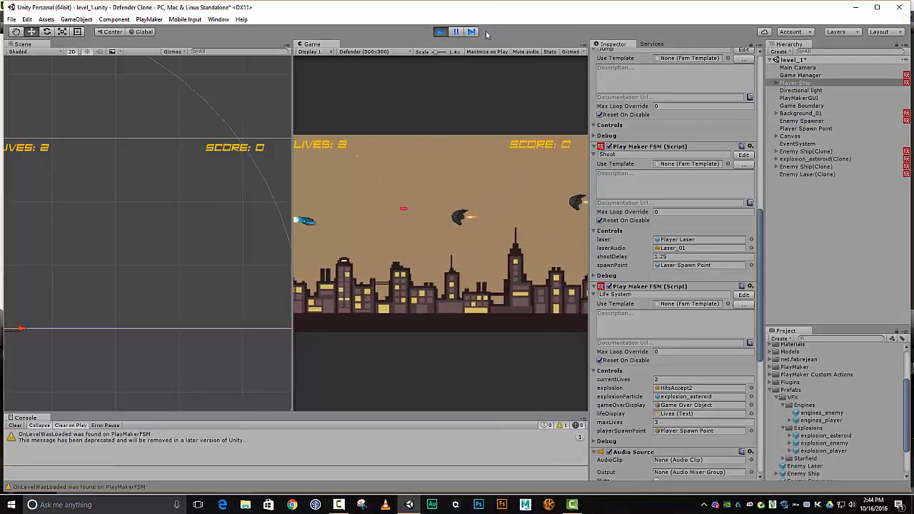
key("Up")
key("Right")
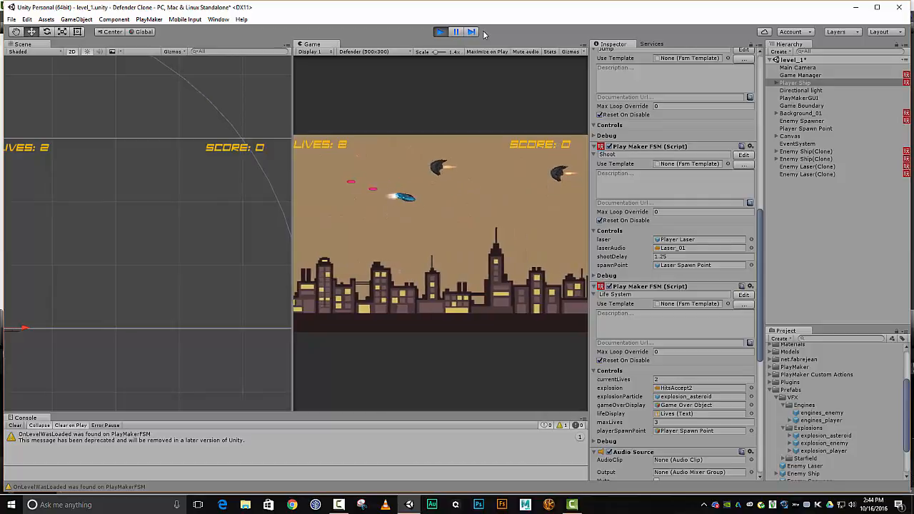
key("Up")
key("Right")
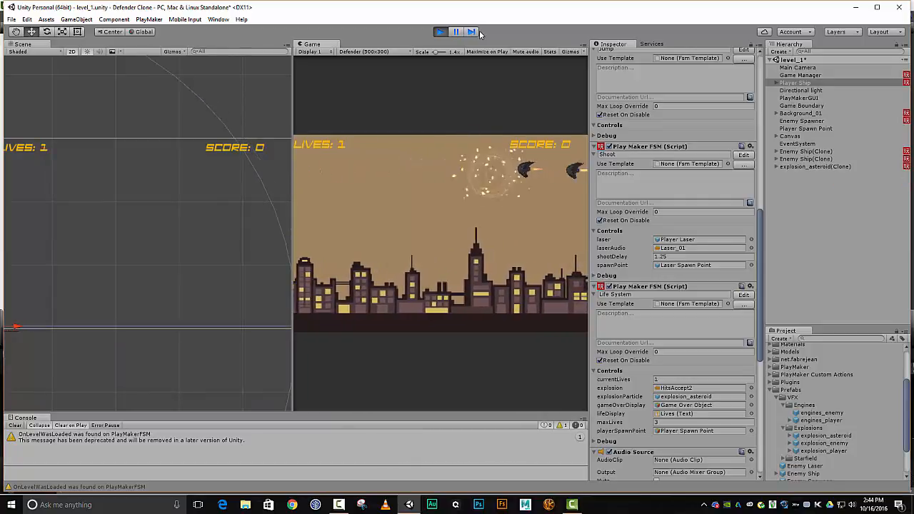
key("Right")
key("Up")
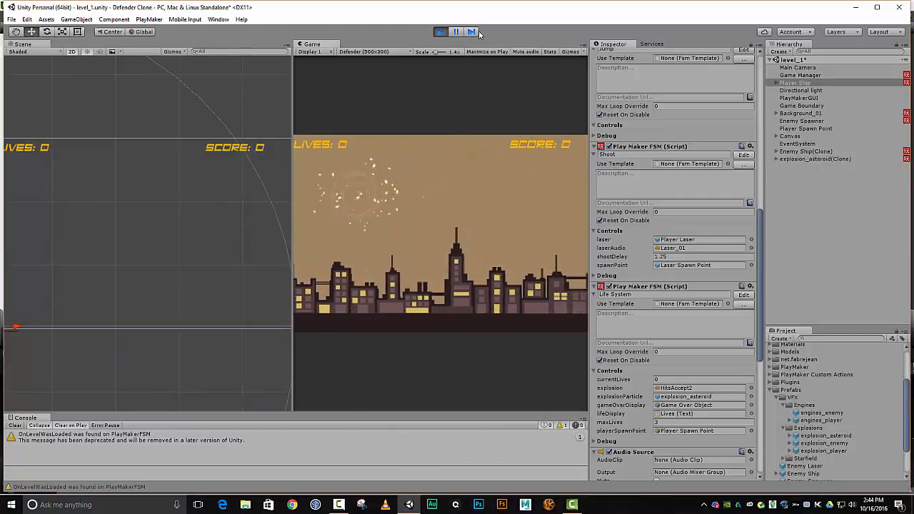
key("Right")
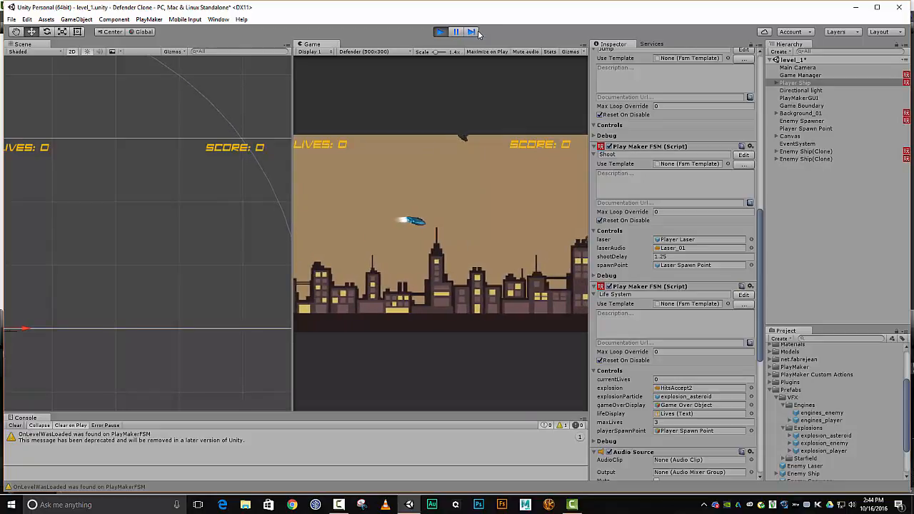
key("Right")
key("Up")
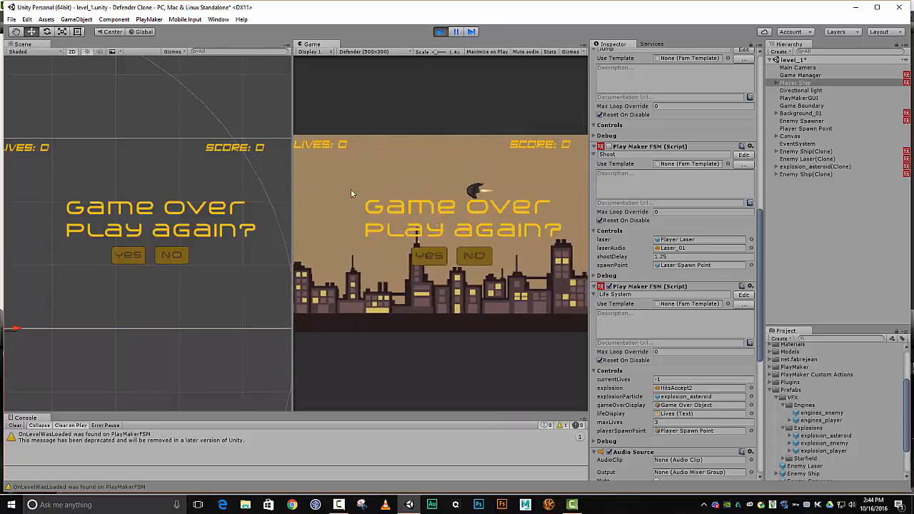
Decline playing again on the Game Over screen to go back to the main menu, and stop play mode
left_click(470, 255)
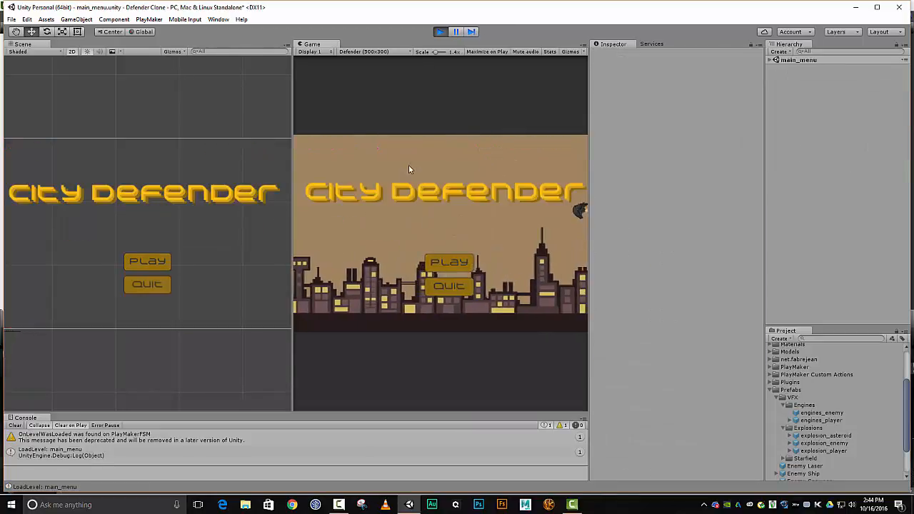
left_click(439, 32)
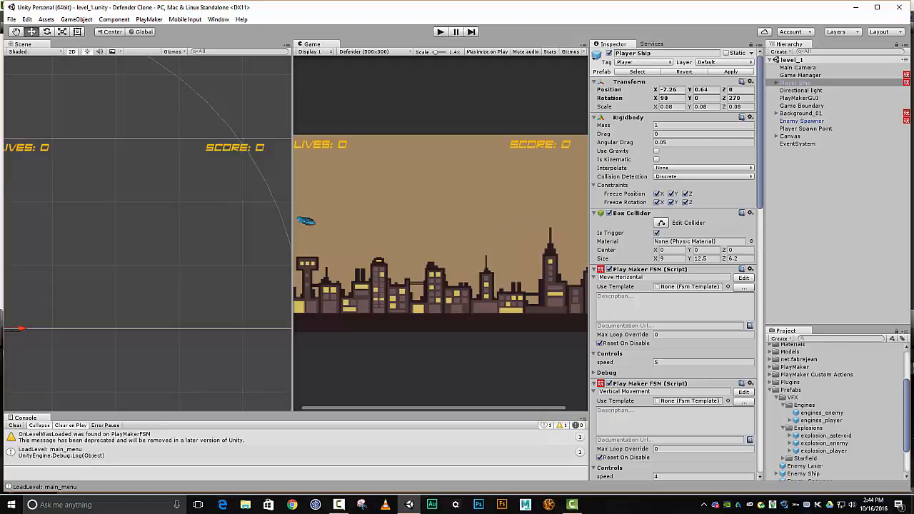
left_click_drag(913, 328, 462, 264)
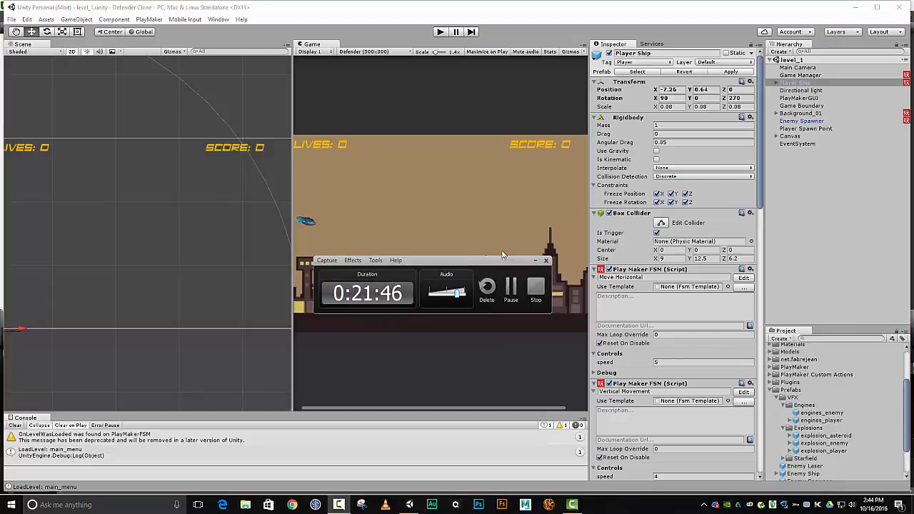